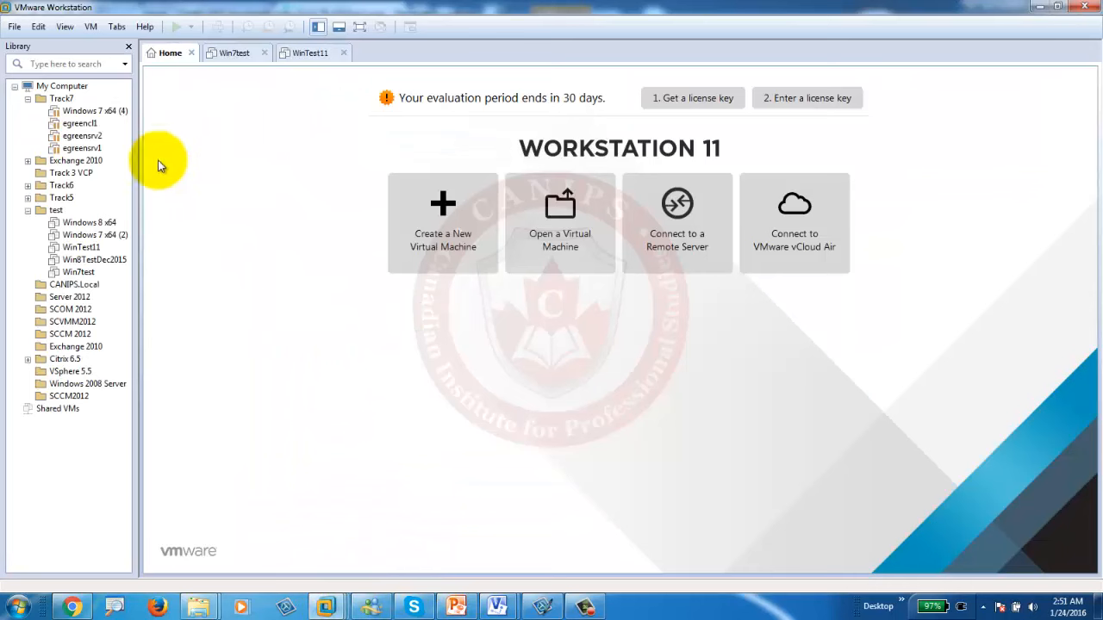
- Collapse the Track7 and test folders in the virtual machine library
left_click(27, 98)
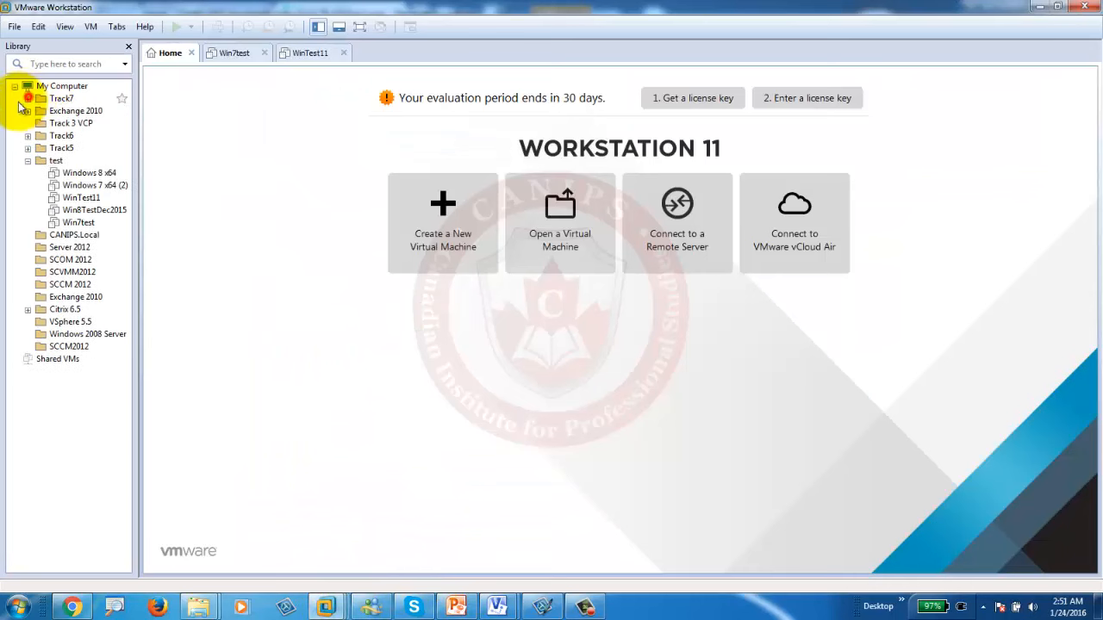
left_click(27, 160)
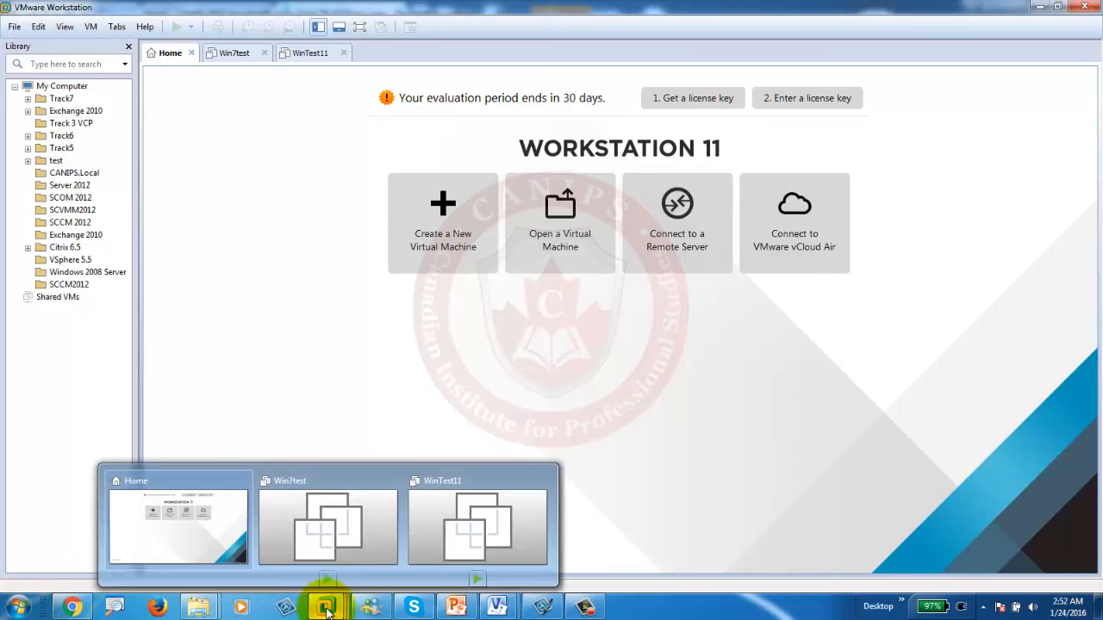
left_click(1098, 603)
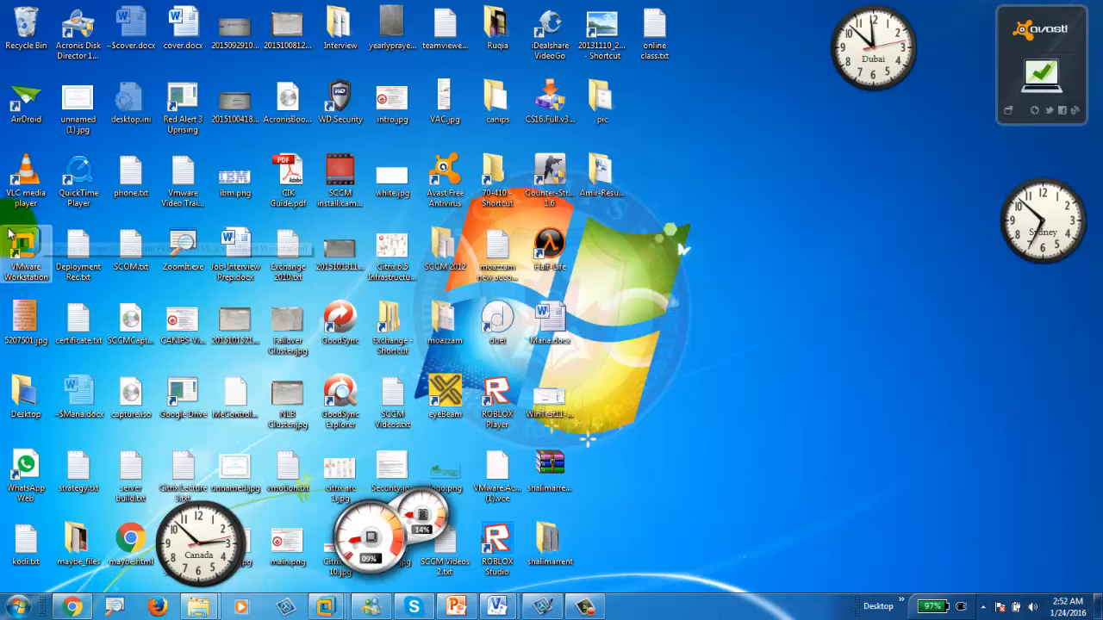
double_click(30, 255)
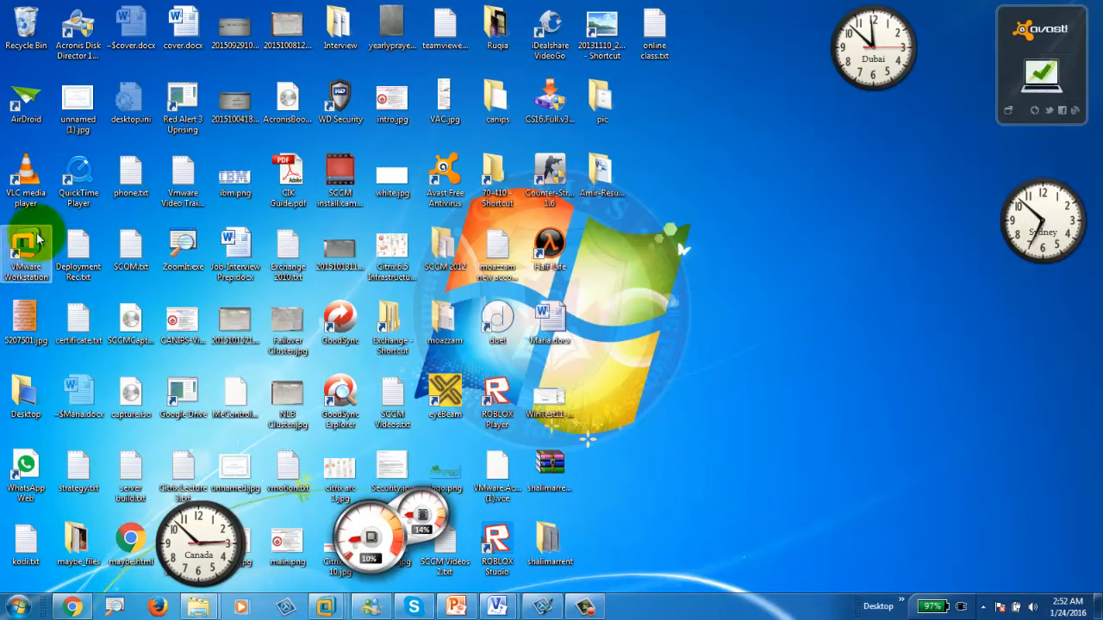
left_click(322, 608)
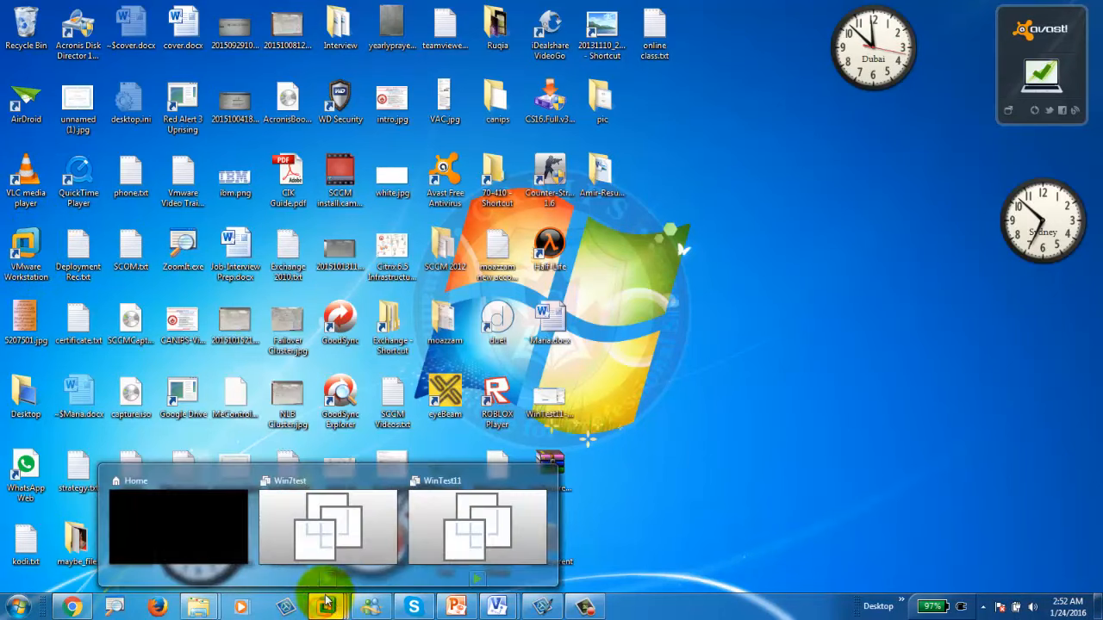
left_click(213, 515)
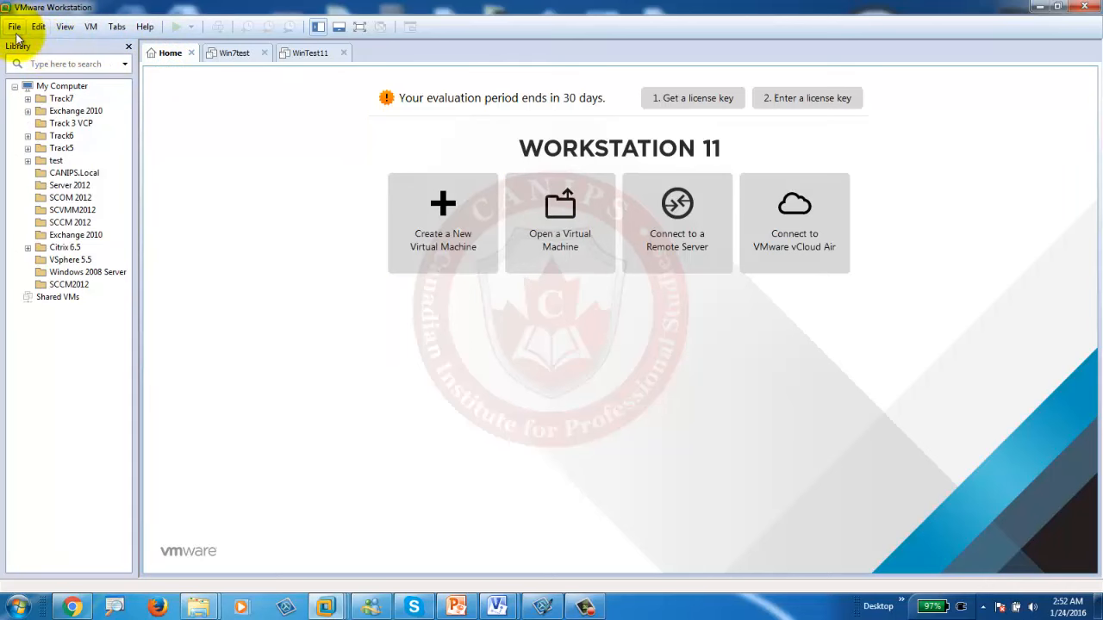
- Check the lab setup slide in PowerPoint, return to VMware Workstation and begin a new virtual machine installed from a disc image file
left_click(458, 604)
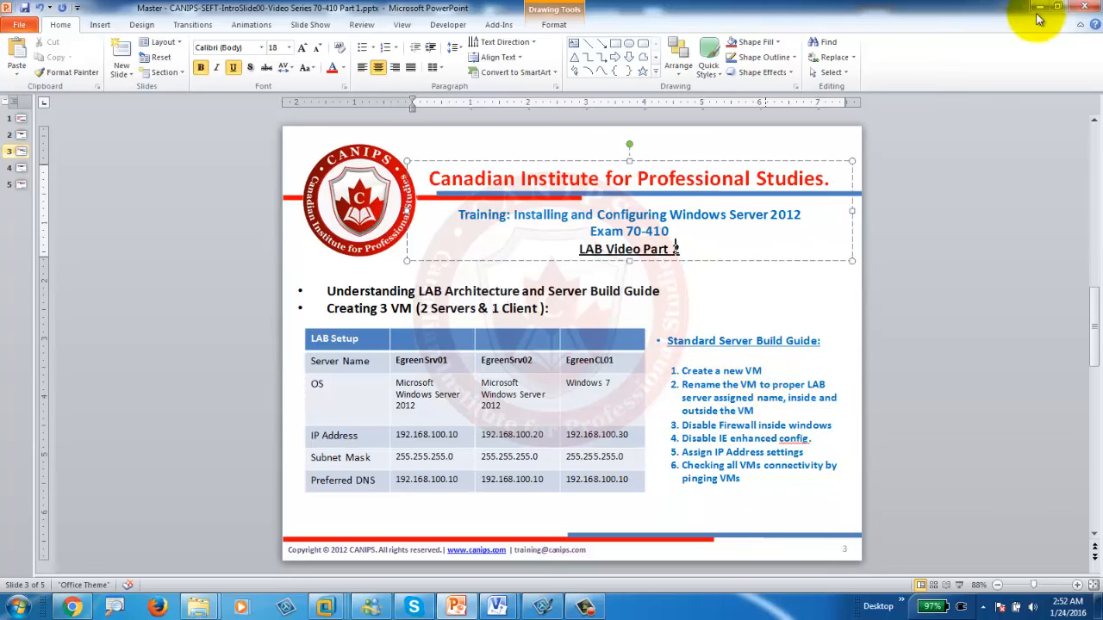
left_click(1038, 9)
left_click(455, 229)
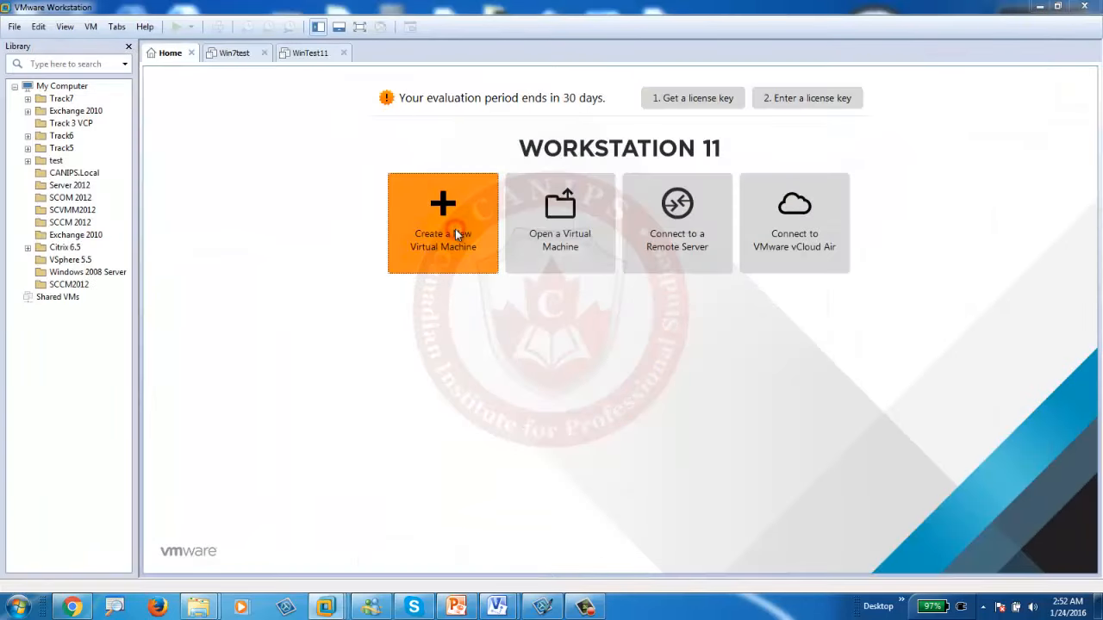
left_click(617, 422)
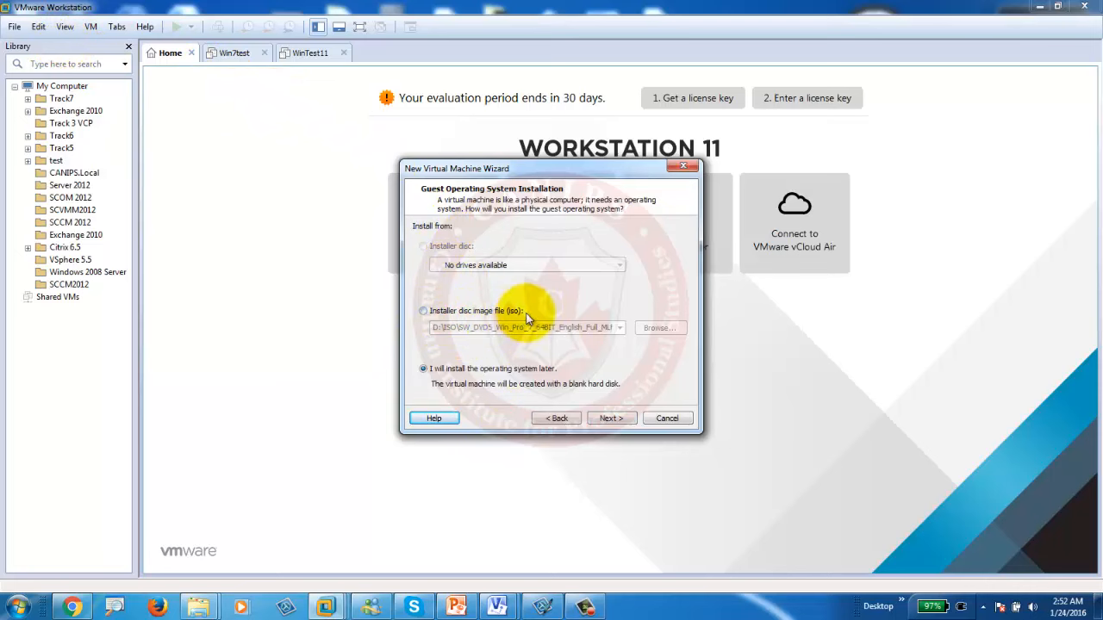
left_click(424, 311)
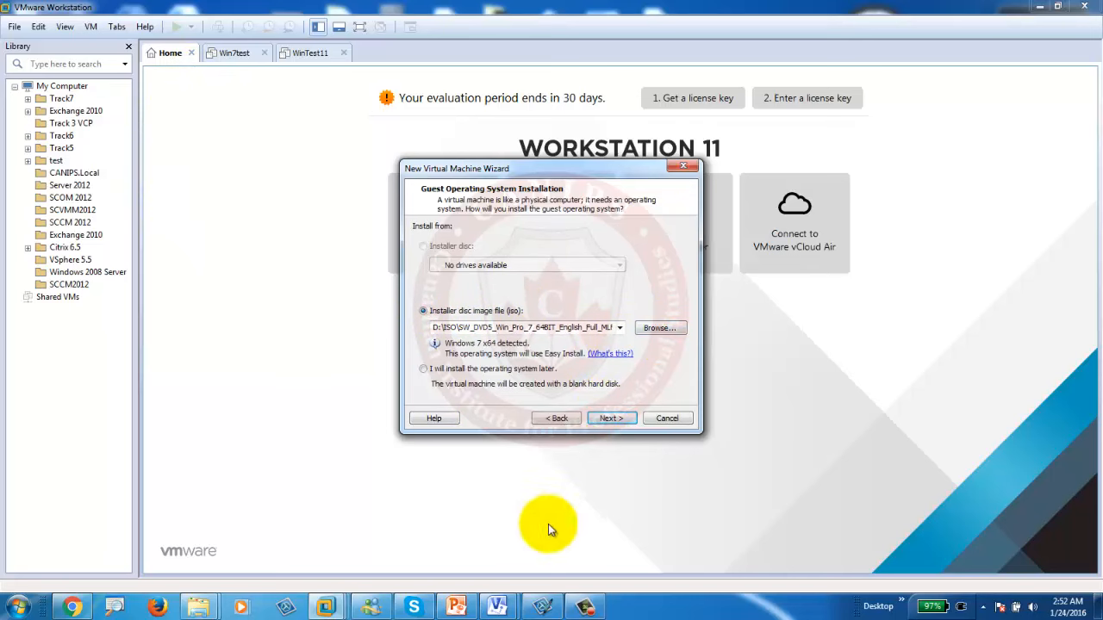
- Check the first server's OS on the PowerPoint slide and use Microsoft Windows Server 2012.ISO from D:\ISO\Windows Server 2012 as the installer image
left_click(456, 606)
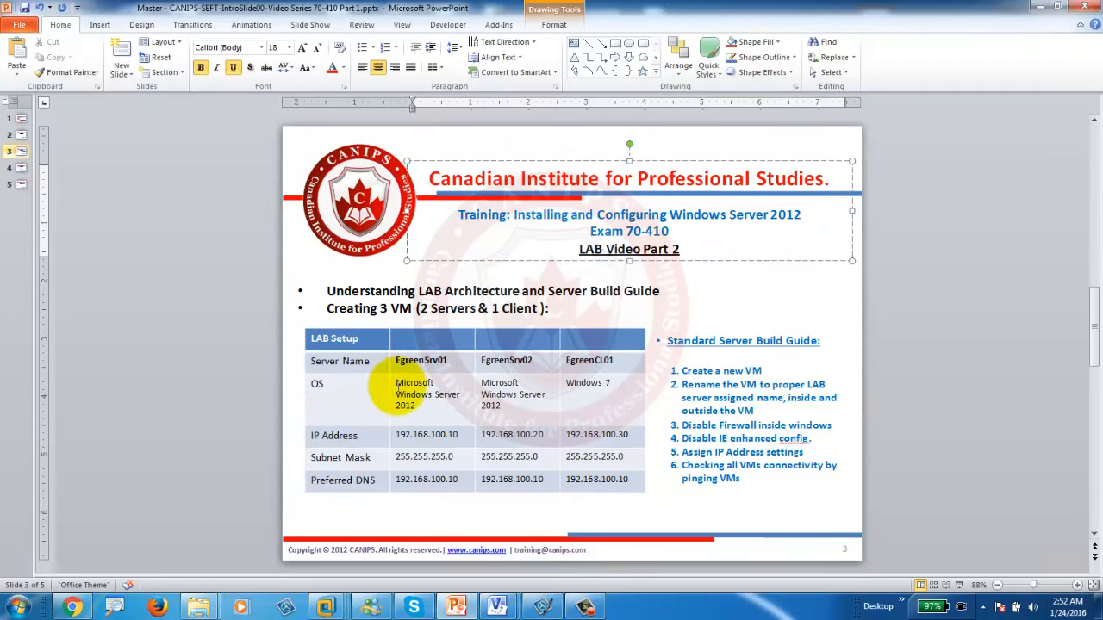
left_click(1096, 6)
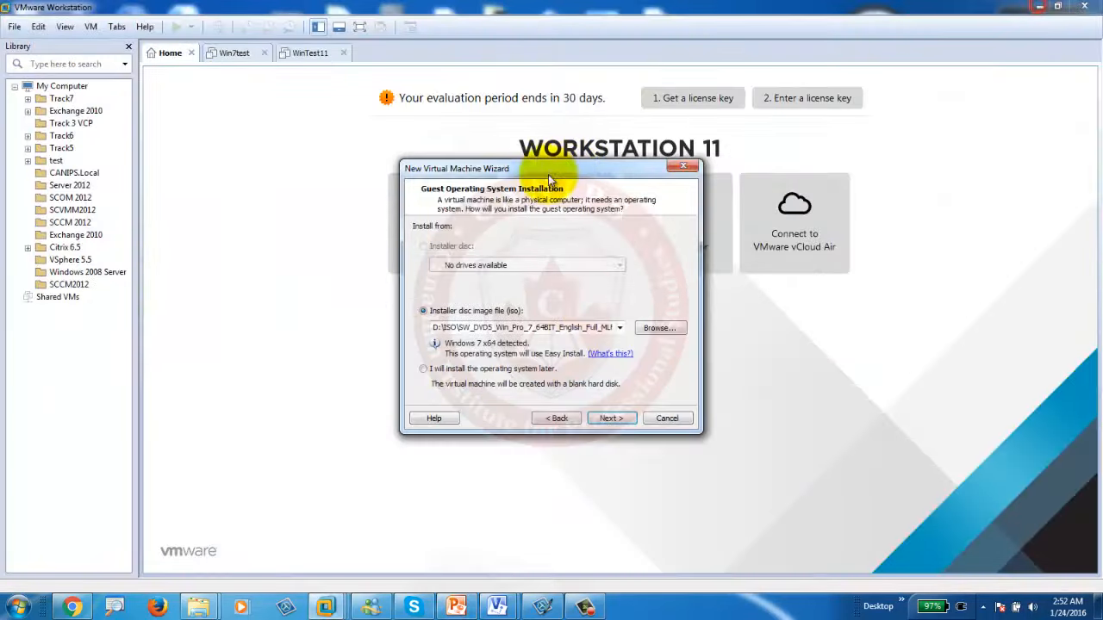
left_click(658, 328)
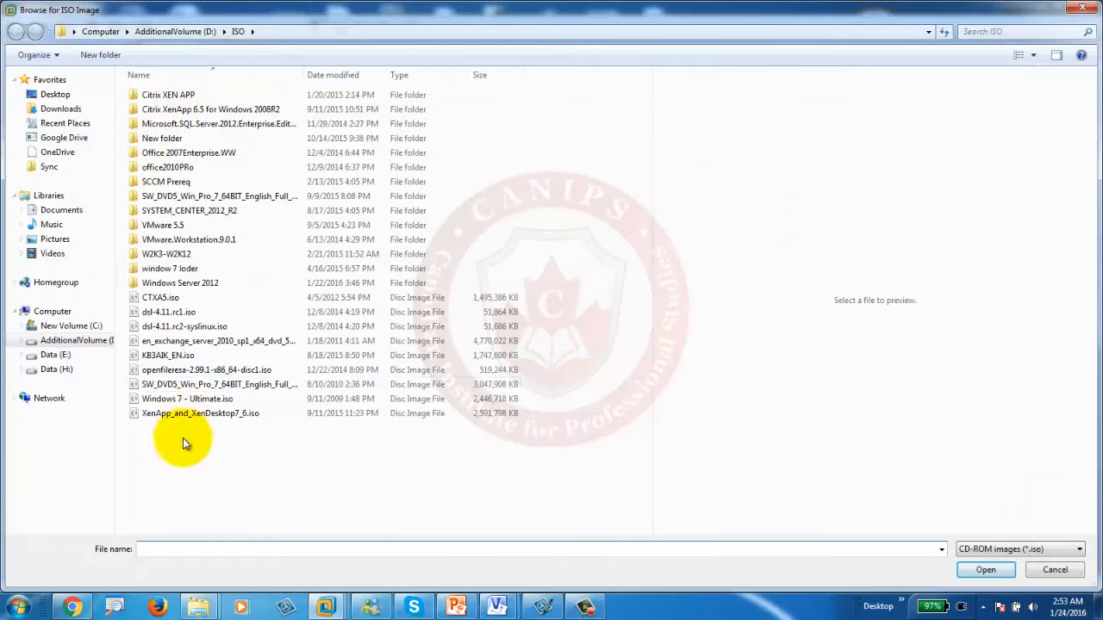
double_click(173, 283)
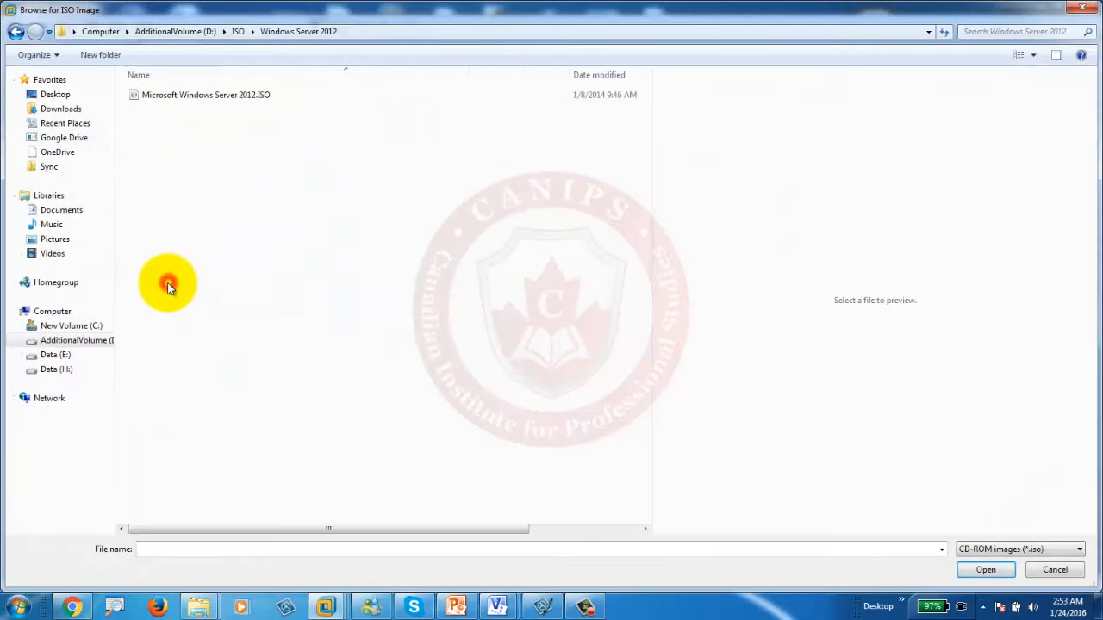
double_click(175, 96)
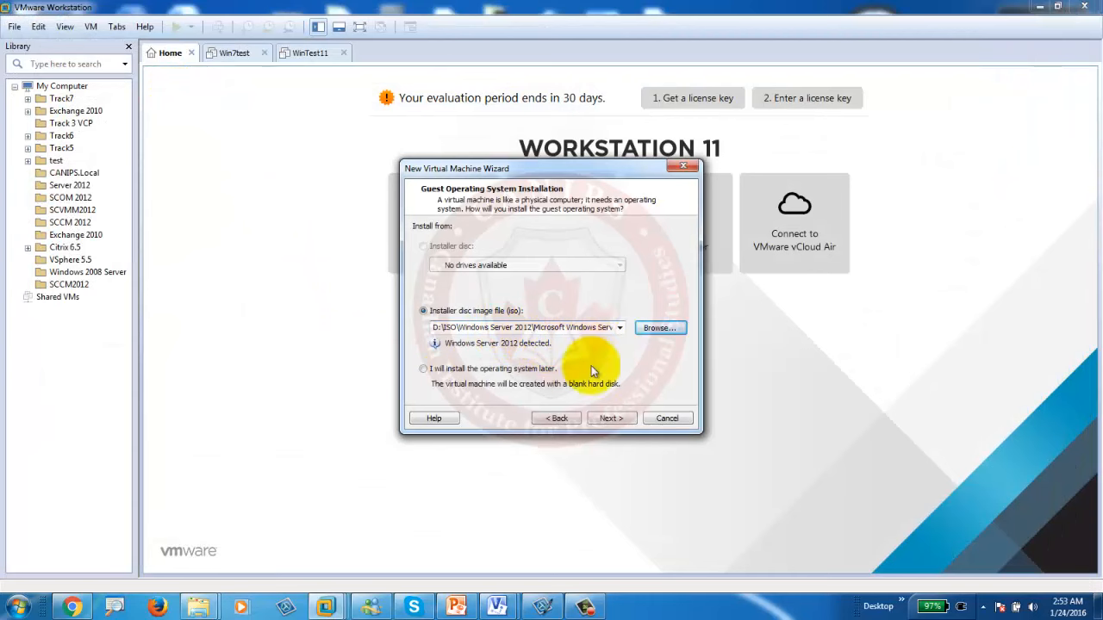
left_click(618, 421)
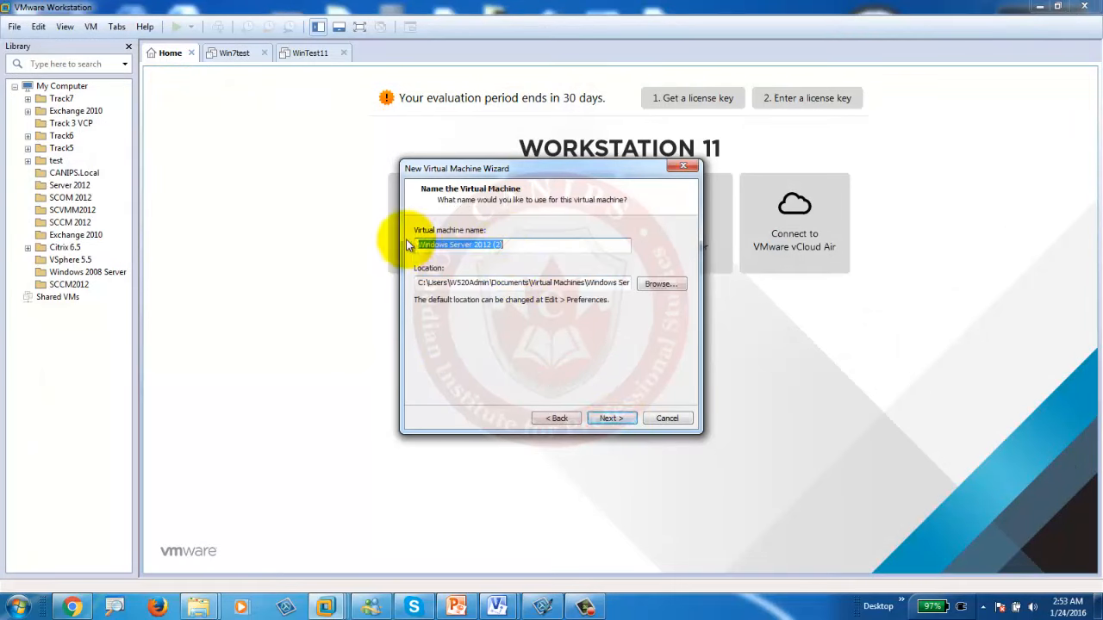
- Look up the first server's name on the PowerPoint slide, name the virtual machine Egreensrv01 and create it with the default disk settings
left_click(457, 607)
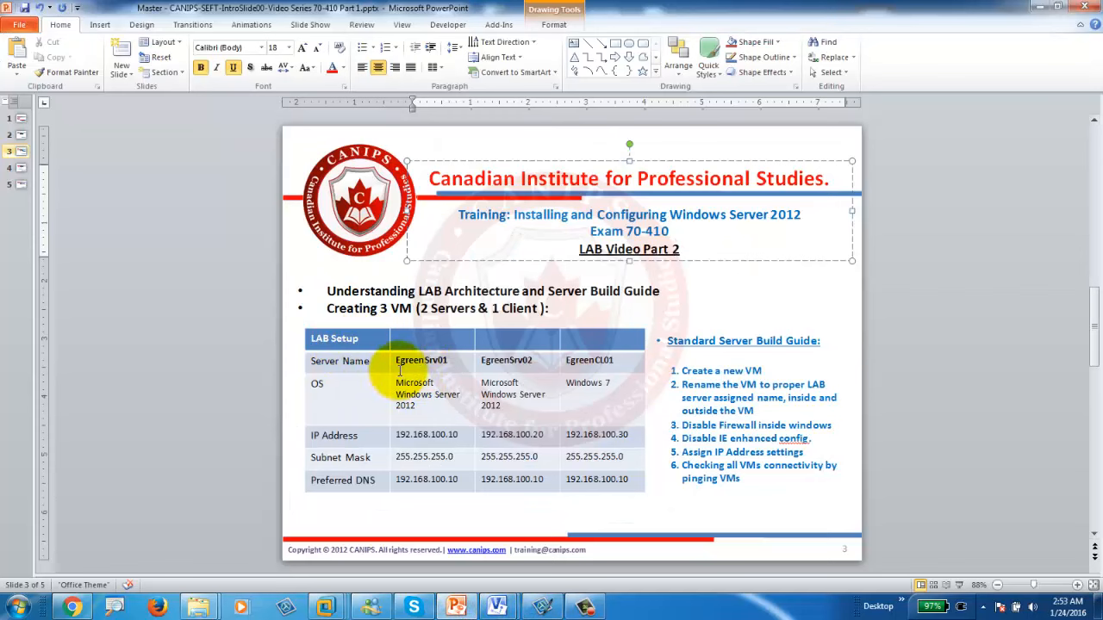
left_click(456, 608)
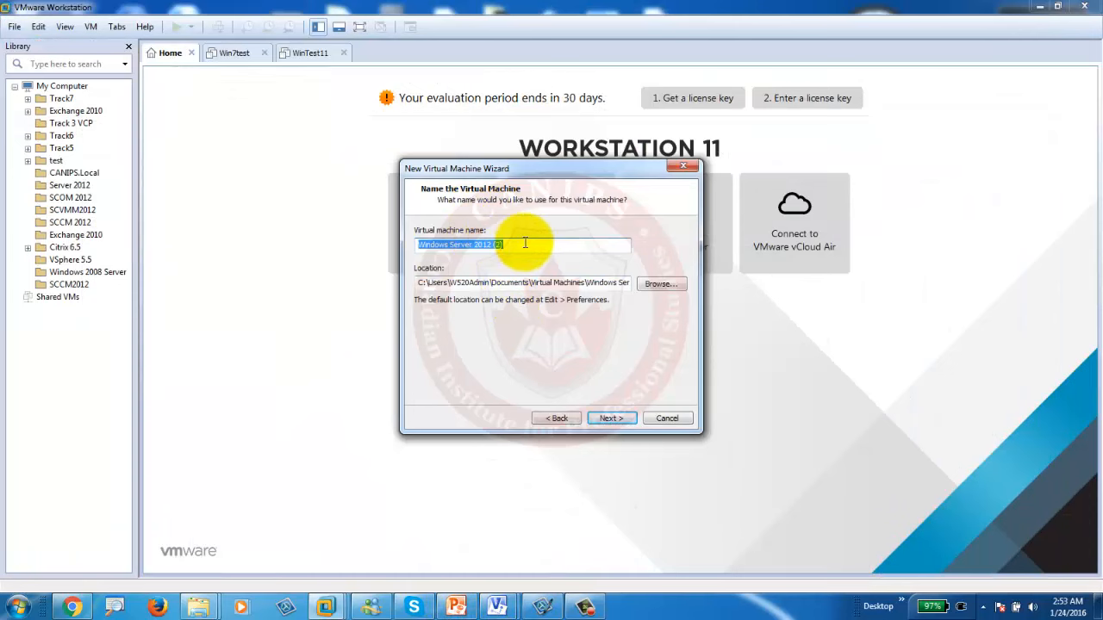
type("Egreensrv01")
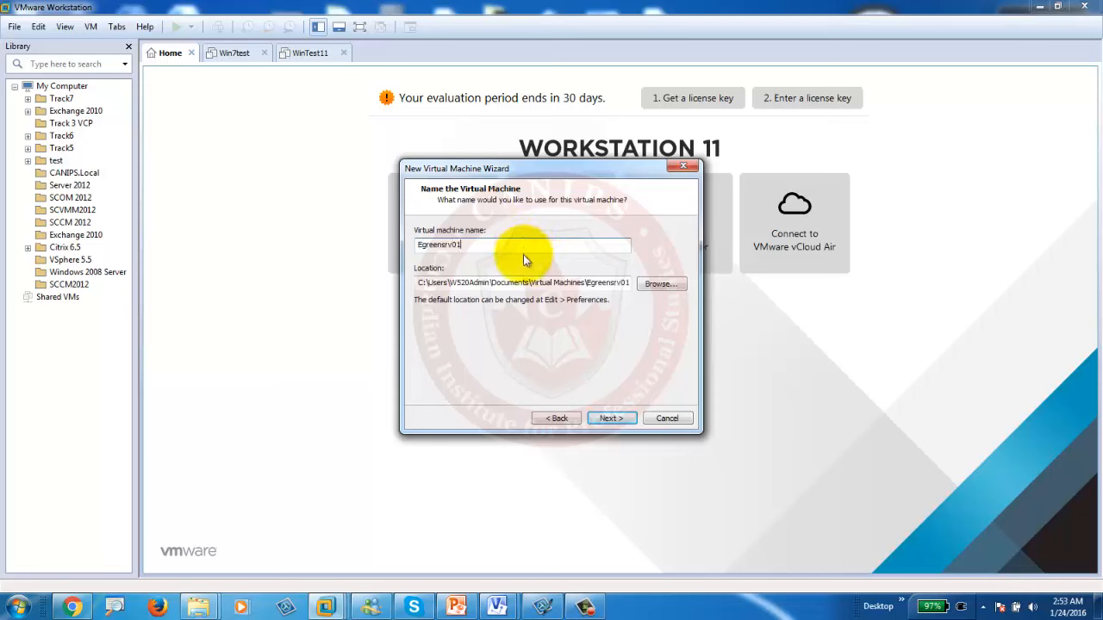
left_click(620, 419)
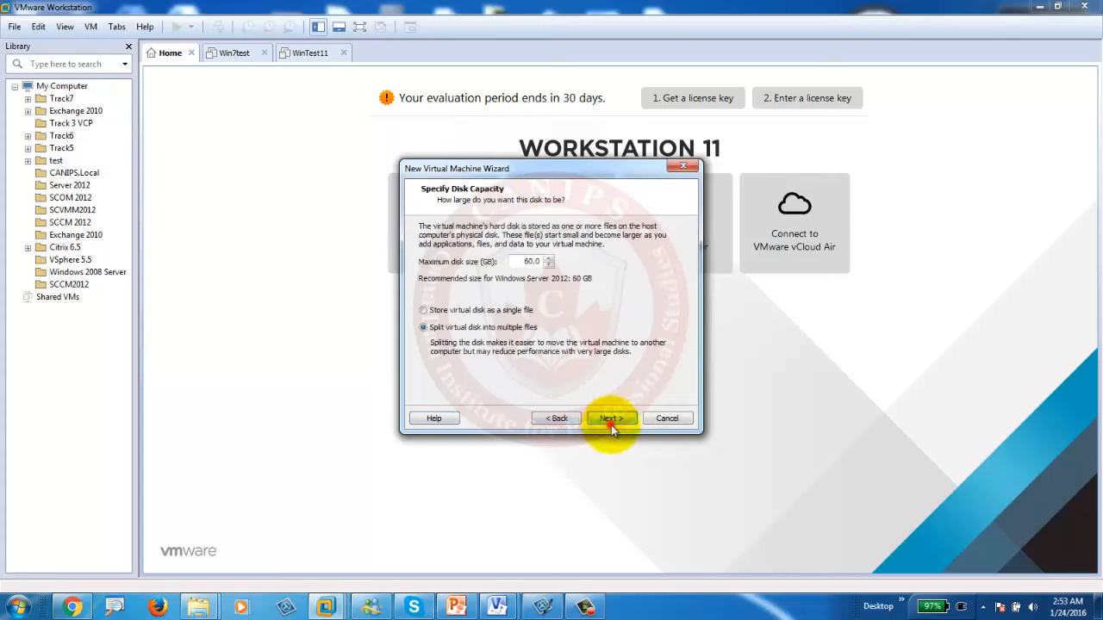
left_click(611, 420)
left_click(612, 420)
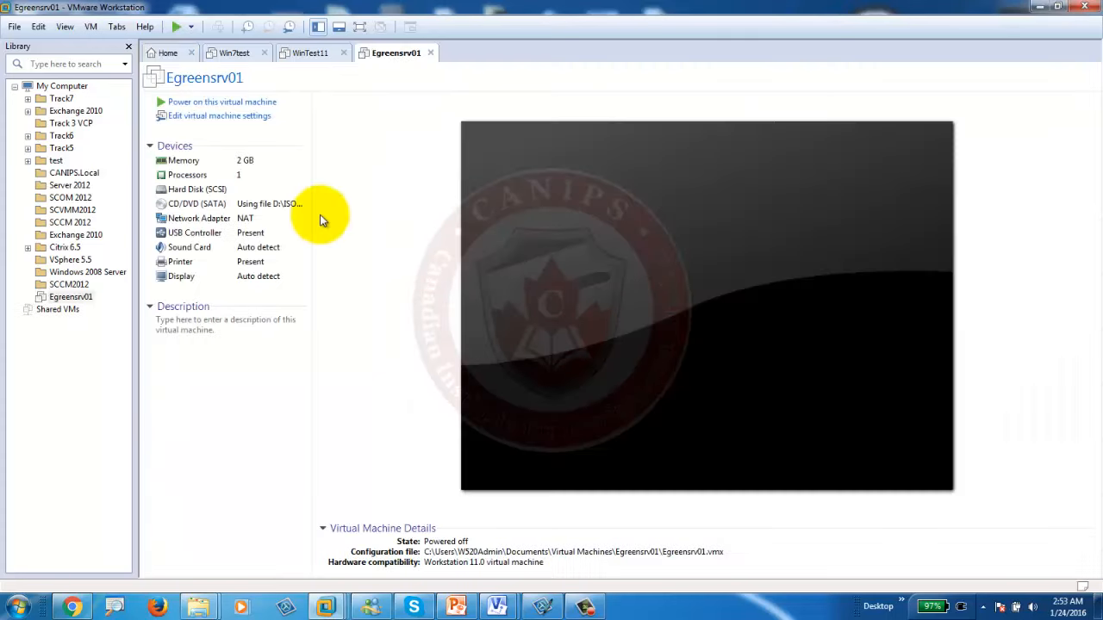
- Power on Egreensrv01 and close the open WinTest11 and Win7test virtual machines' views
left_click(254, 101)
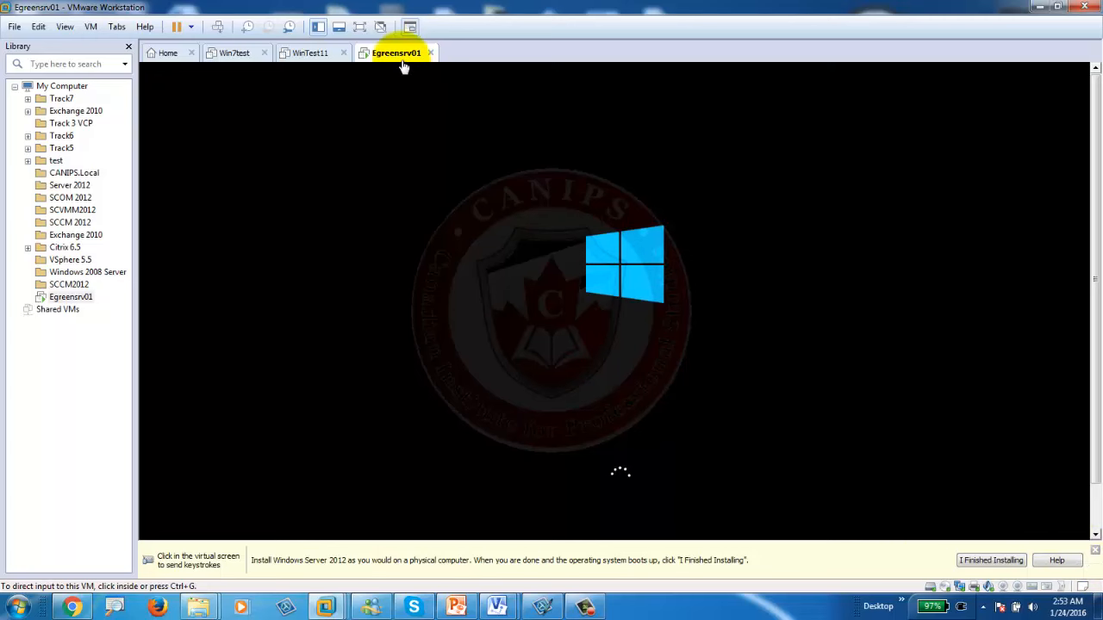
left_click(342, 53)
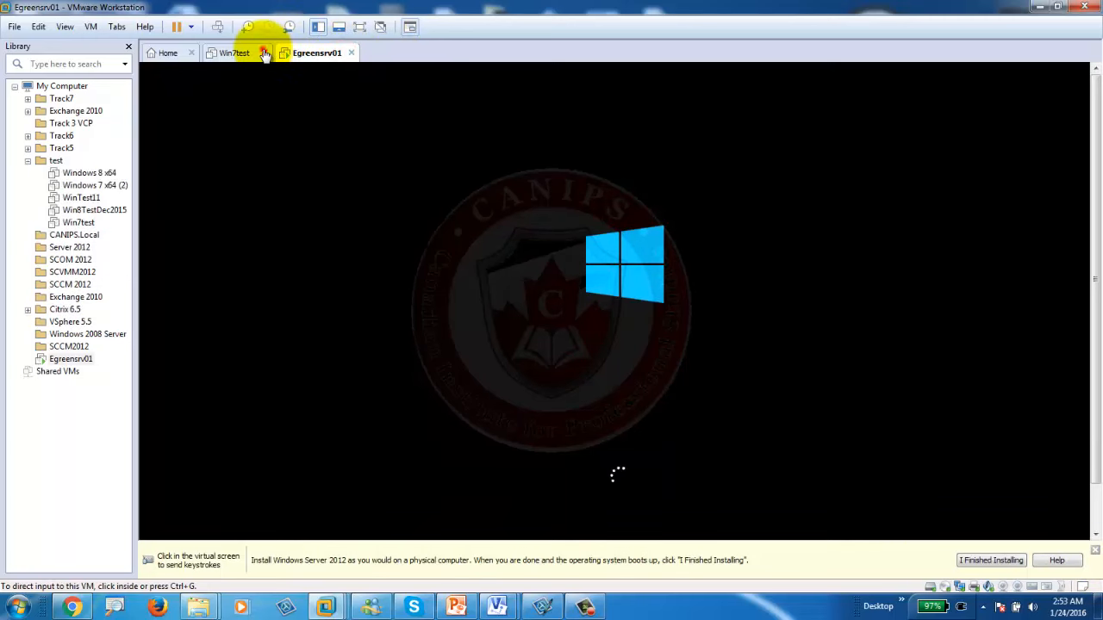
left_click(264, 53)
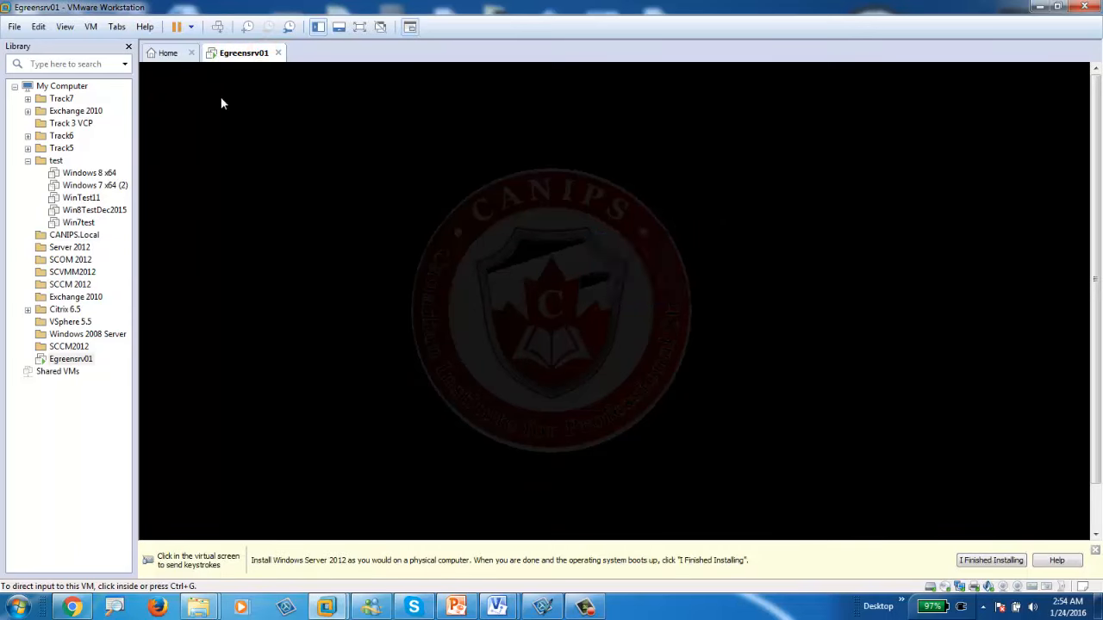
left_click(155, 53)
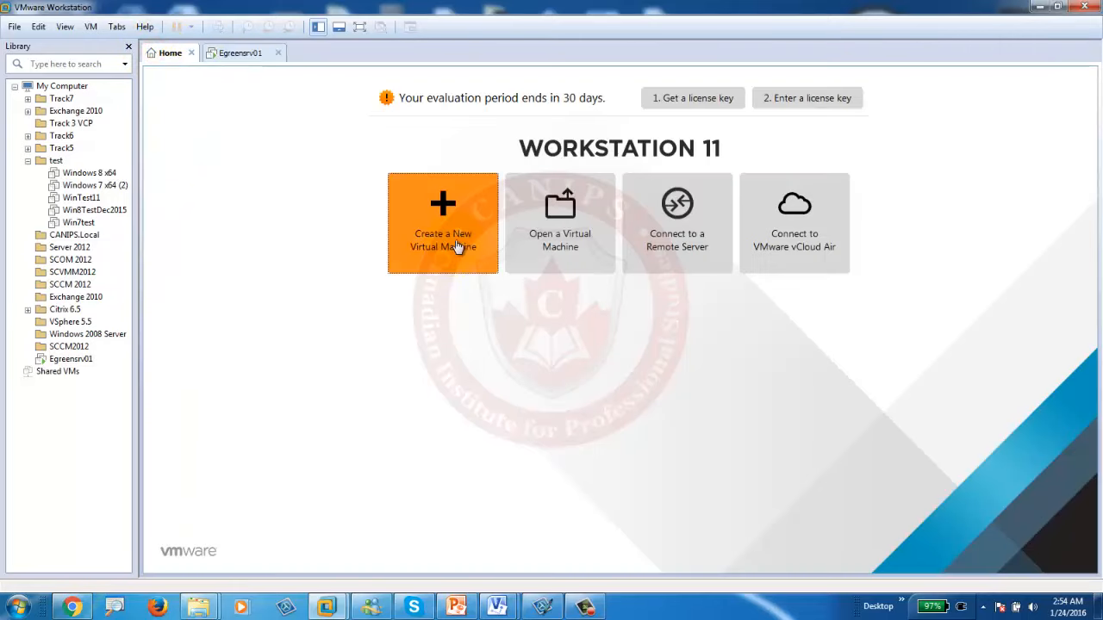
left_click(243, 54)
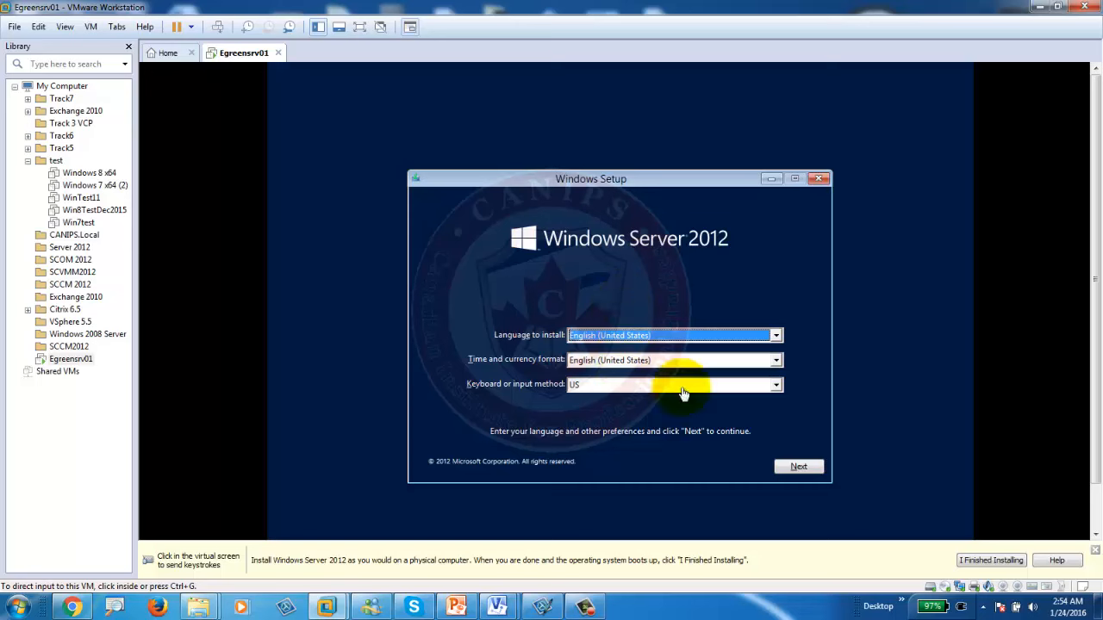
- Keep English (United States) and the US keyboard in Windows Setup and start the Windows Server 2012 installation
left_click(793, 468)
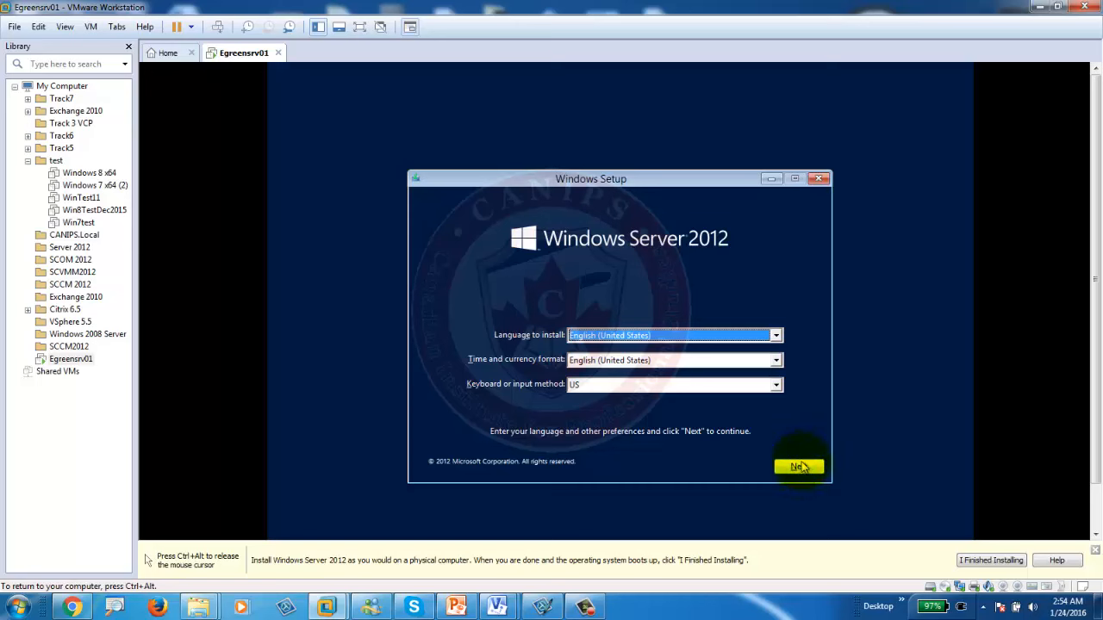
left_click(800, 468)
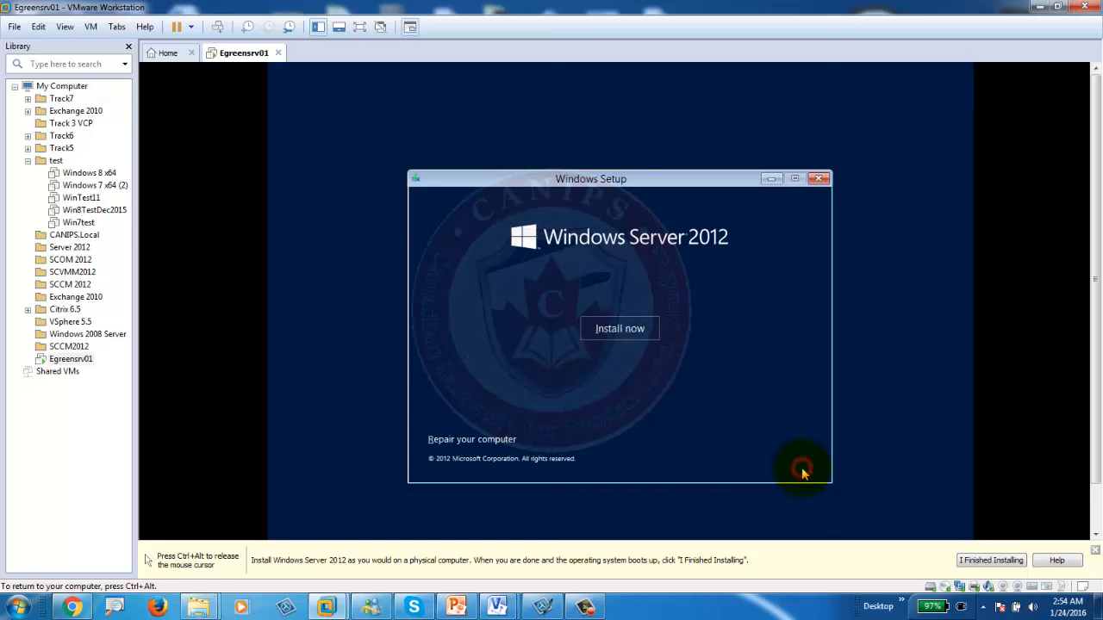
left_click(625, 333)
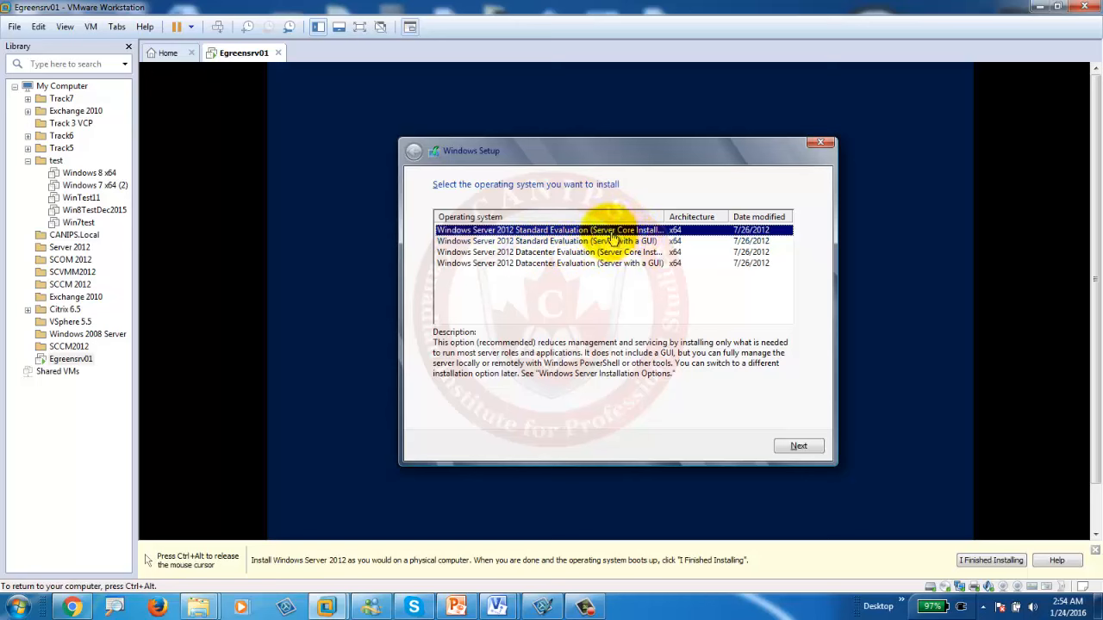
- Choose Windows Server 2012 Standard Evaluation (Server with a GUI) and accept the license terms
left_click(527, 243)
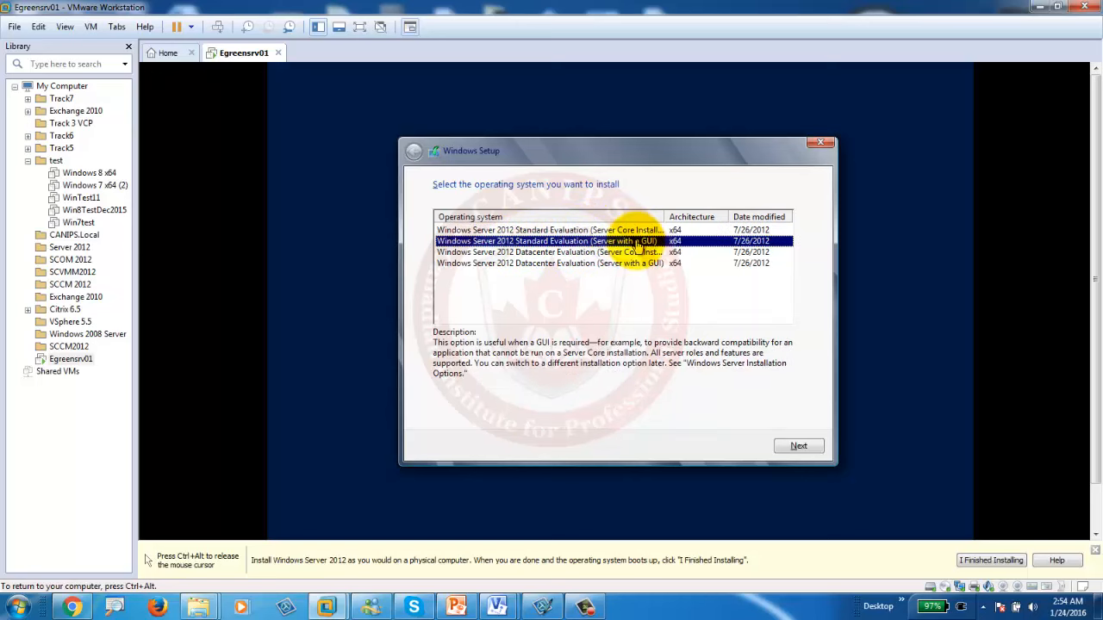
left_click(799, 446)
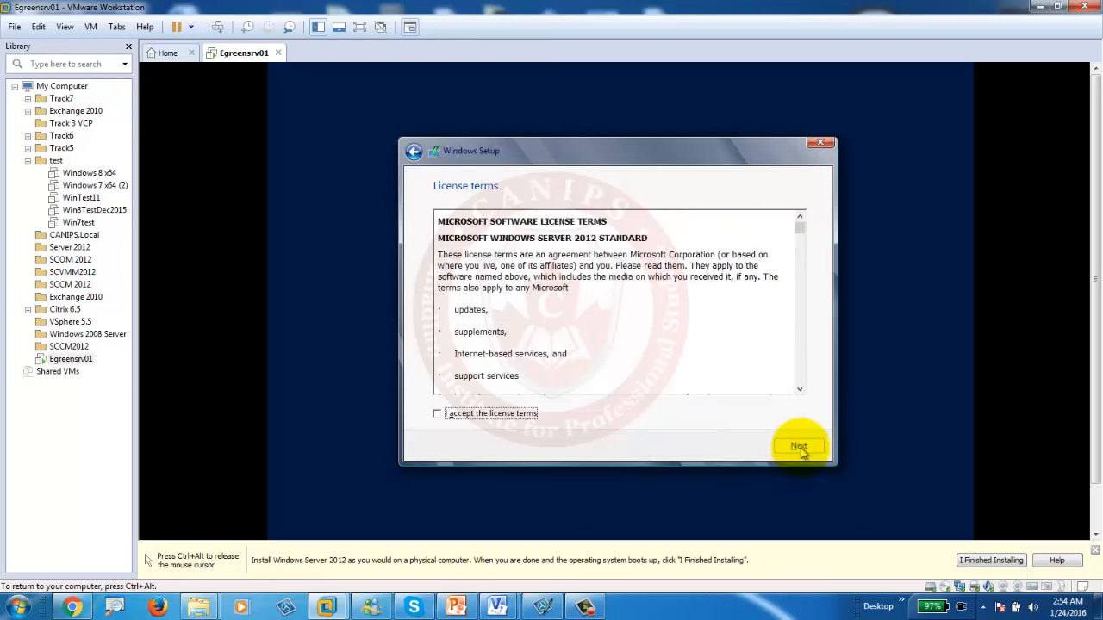
left_click(487, 416)
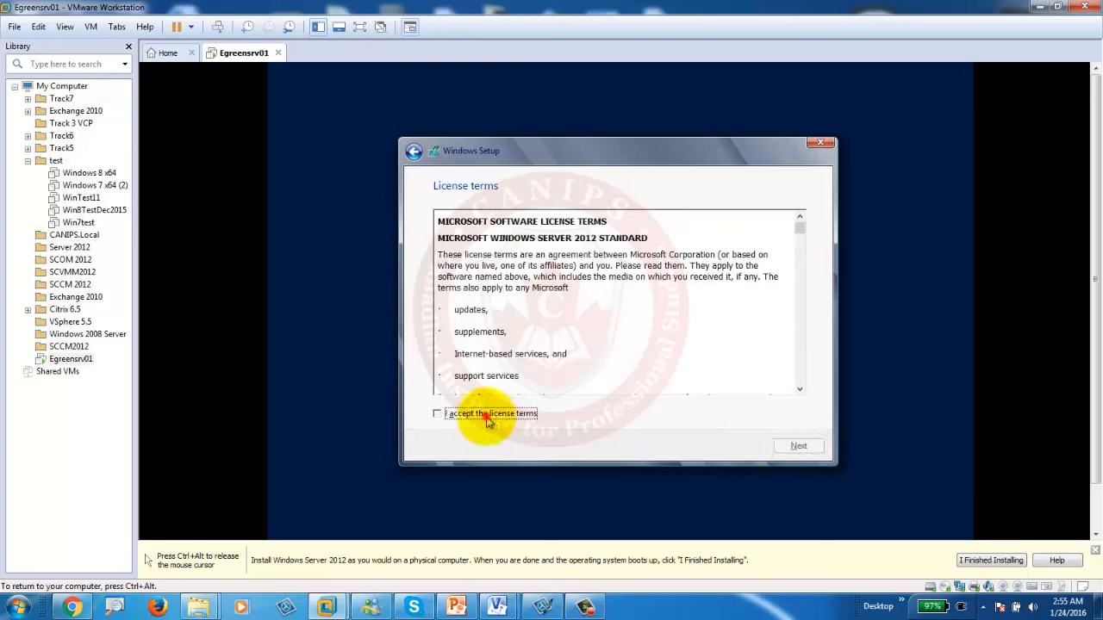
left_click(794, 446)
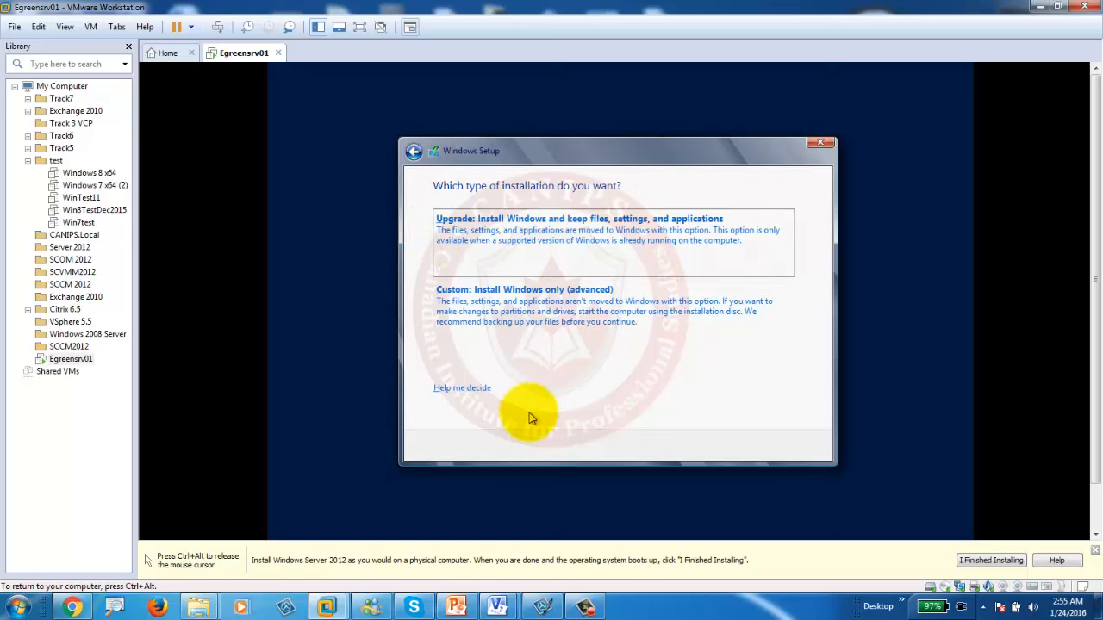
- Run a custom Windows-only installation on the unallocated space of Drive 0
left_click(543, 312)
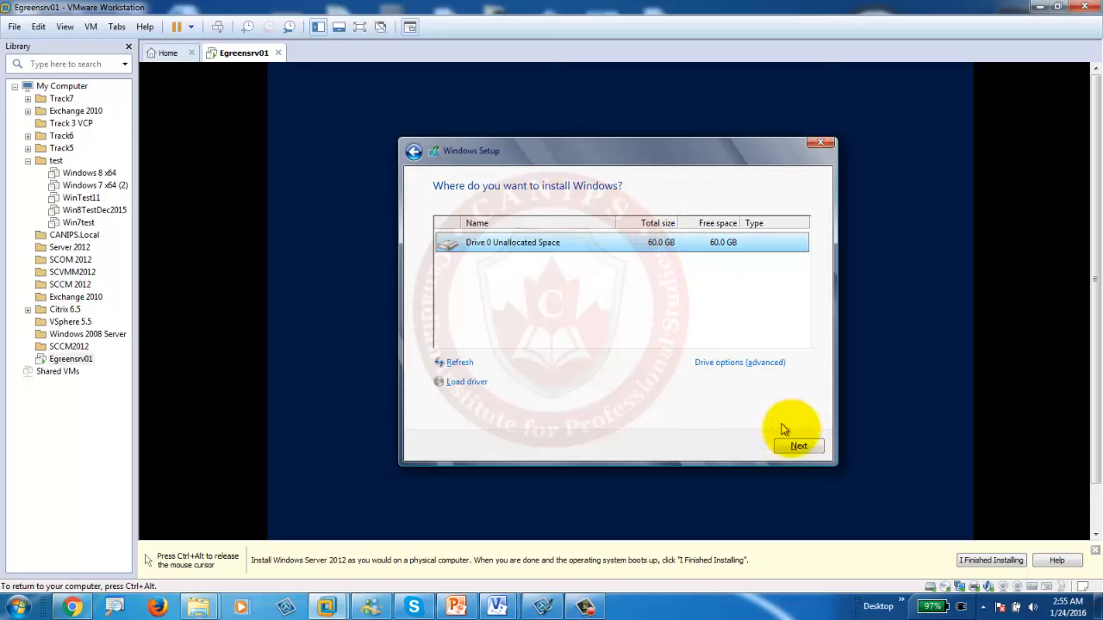
left_click(797, 447)
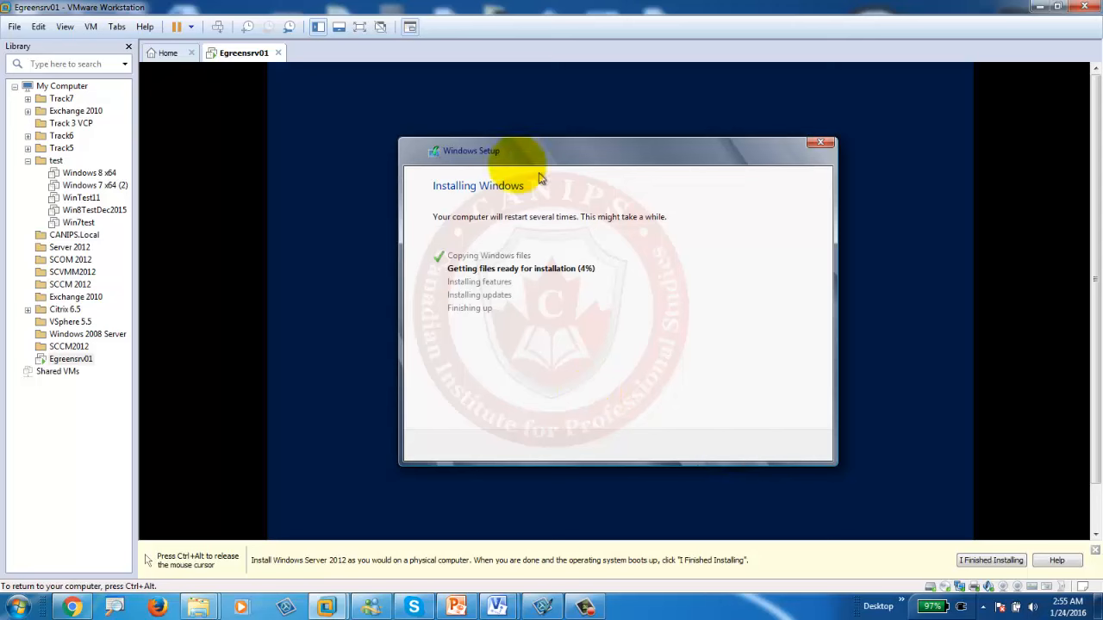
- Start a new virtual machine with the Typical configuration and the Microsoft Windows Server 2012.ISO installer image
key("ctrl+alt")
left_click(782, 541)
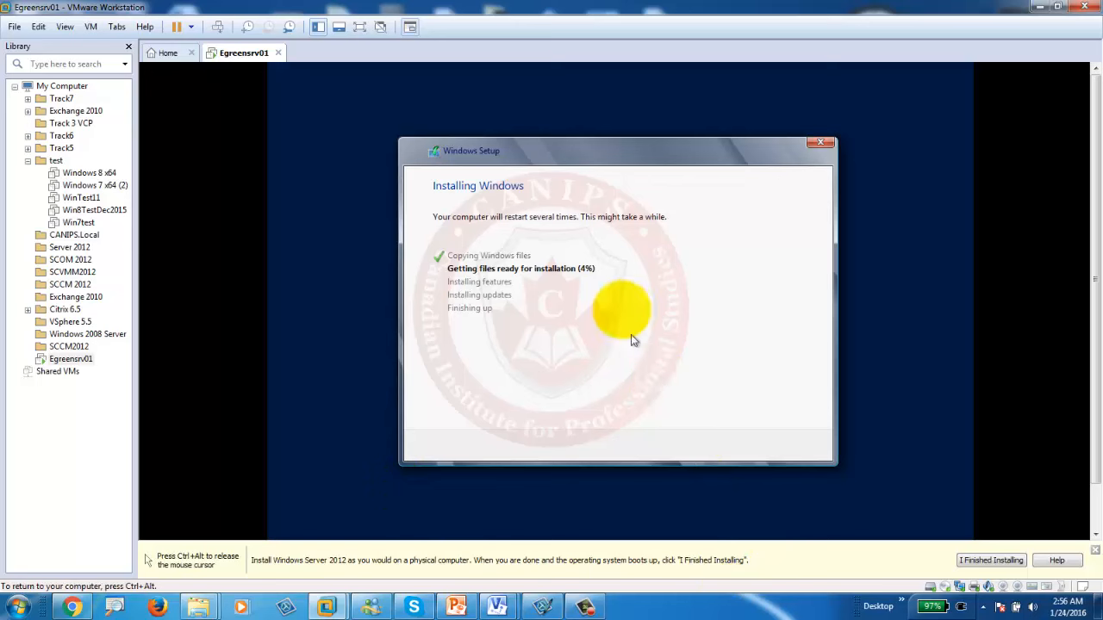
key("ctrl+alt")
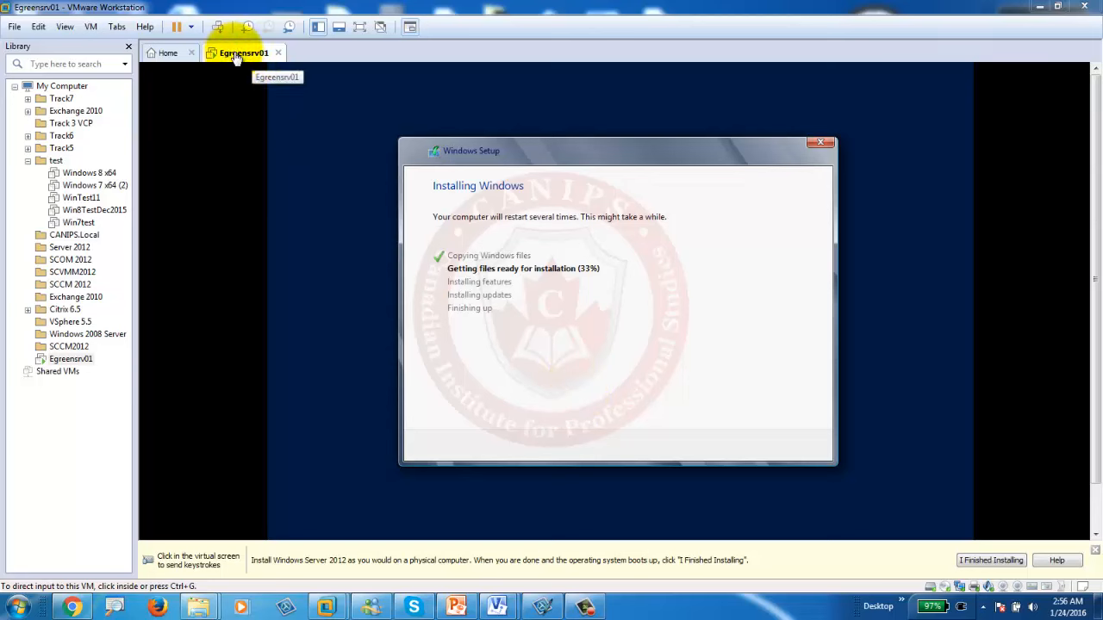
left_click(168, 54)
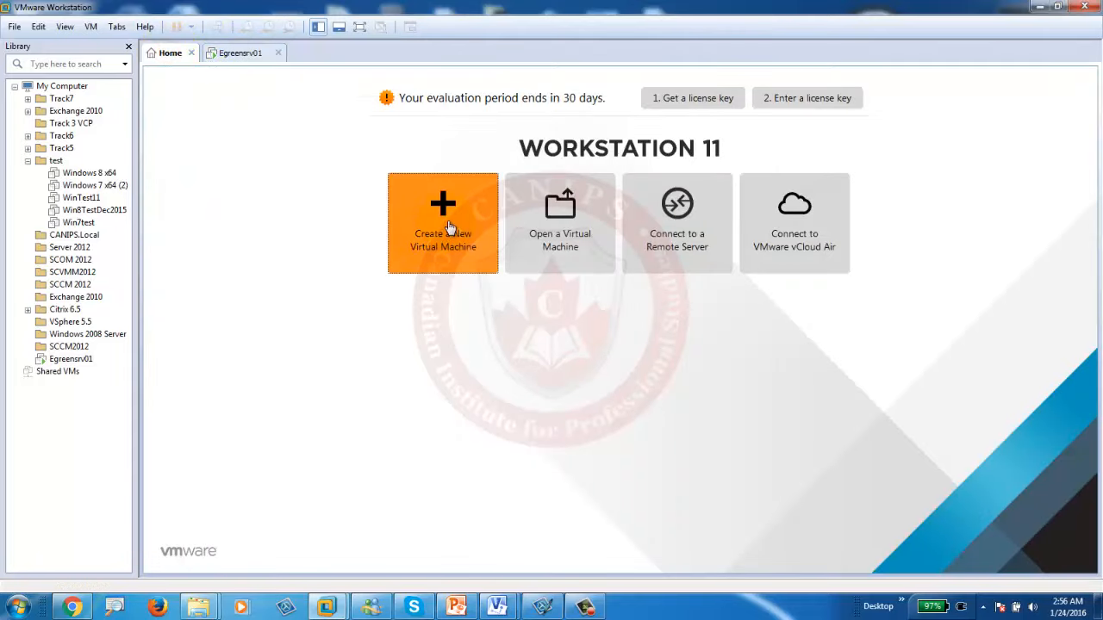
left_click(447, 226)
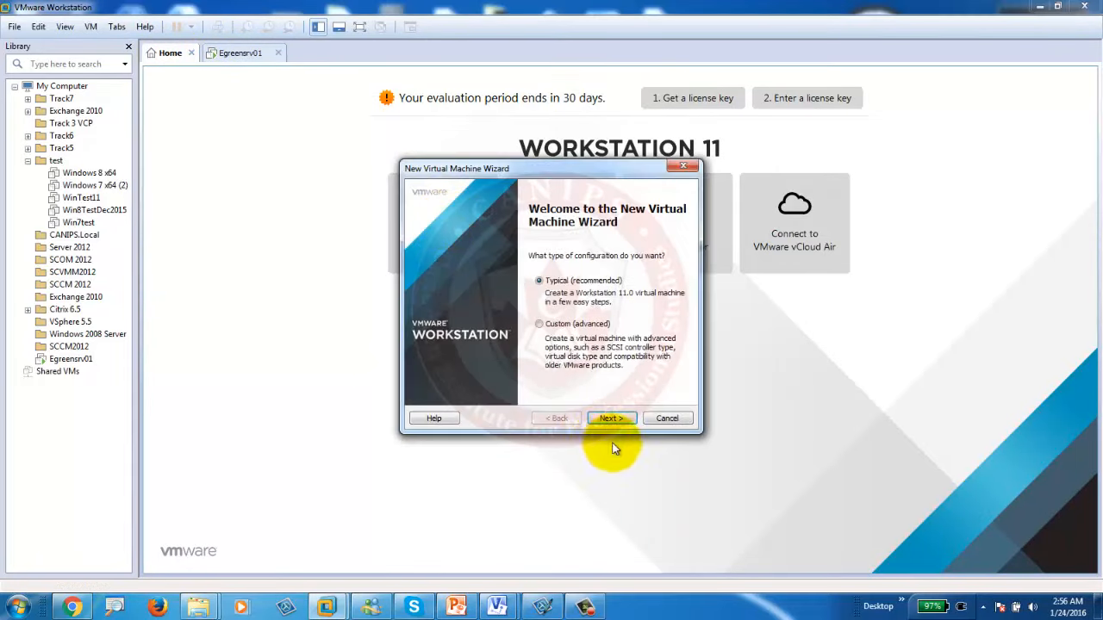
left_click(608, 419)
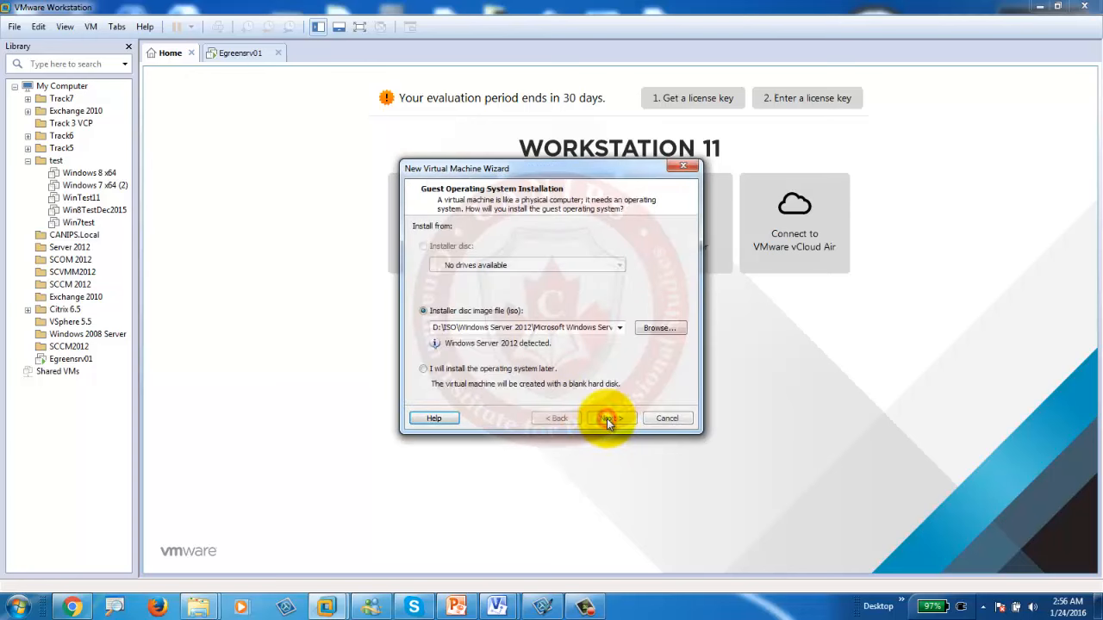
double_click(532, 330)
key("End")
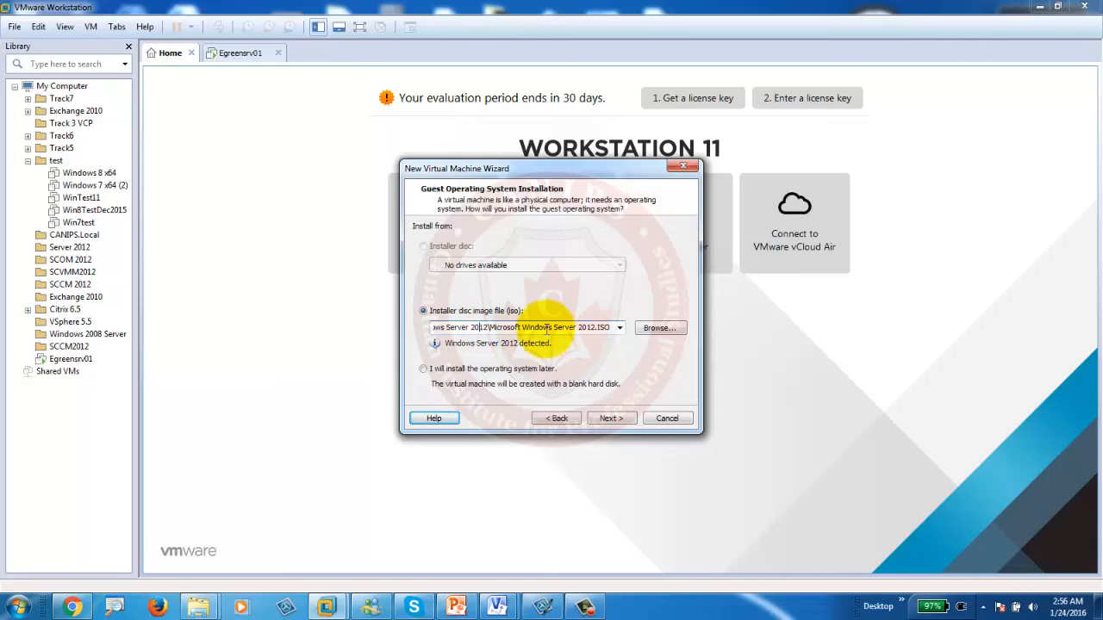
left_click(612, 417)
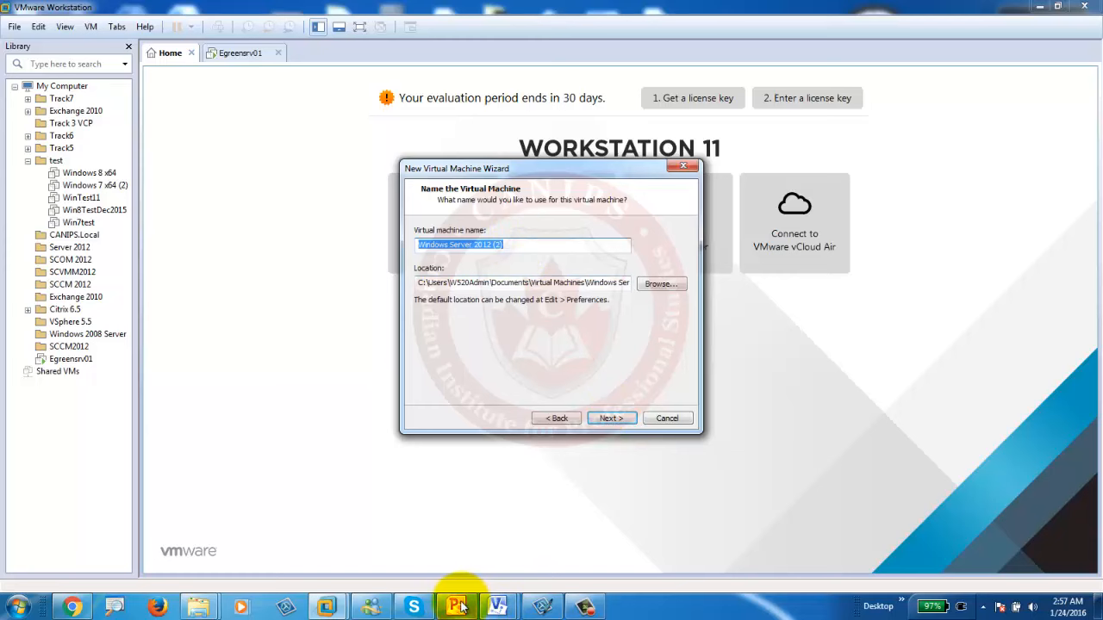
- Check the second server's name in the PowerPoint lab slides and name the new virtual machine Egreensrv02
left_click(468, 556)
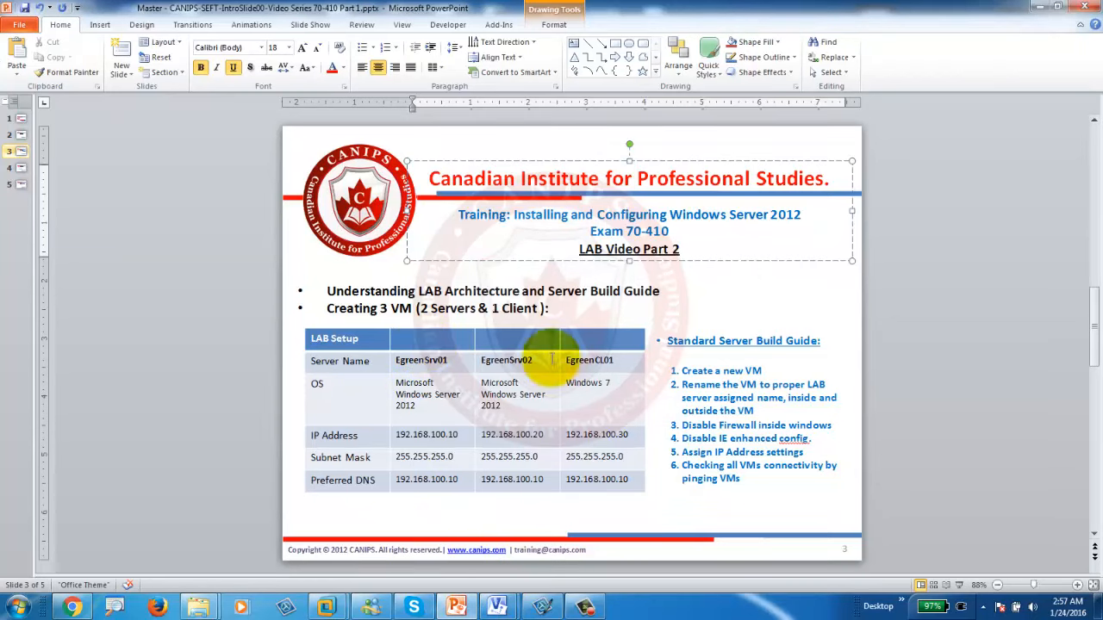
left_click(1004, 313)
scroll(1004, 313, "down", 1)
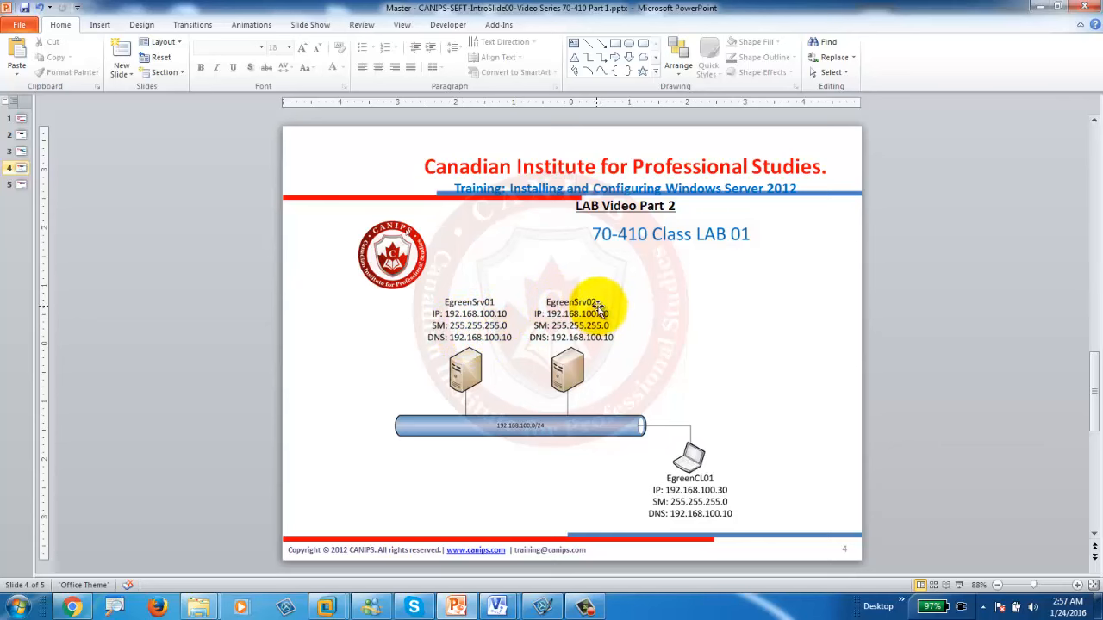
scroll(581, 316, "up", 1)
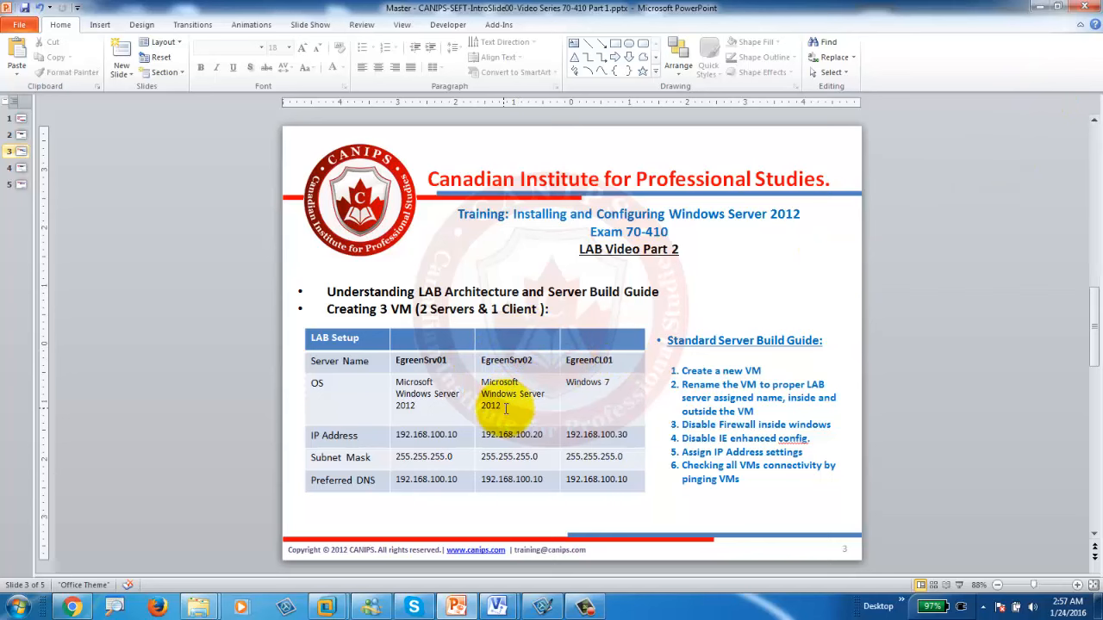
left_click(1034, 6)
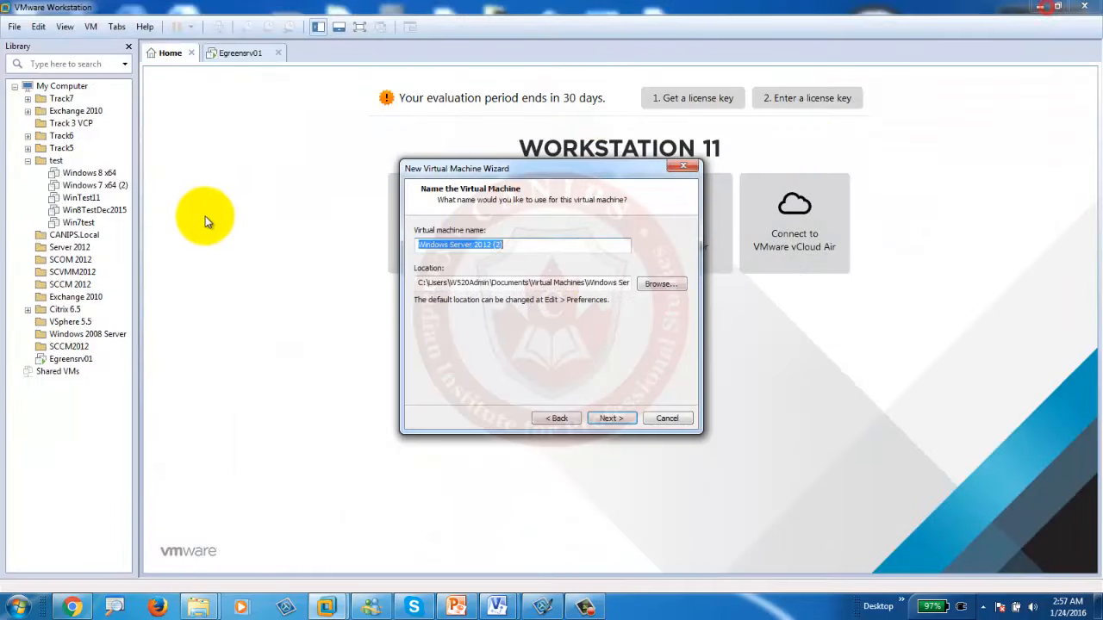
type("Egreensrv02")
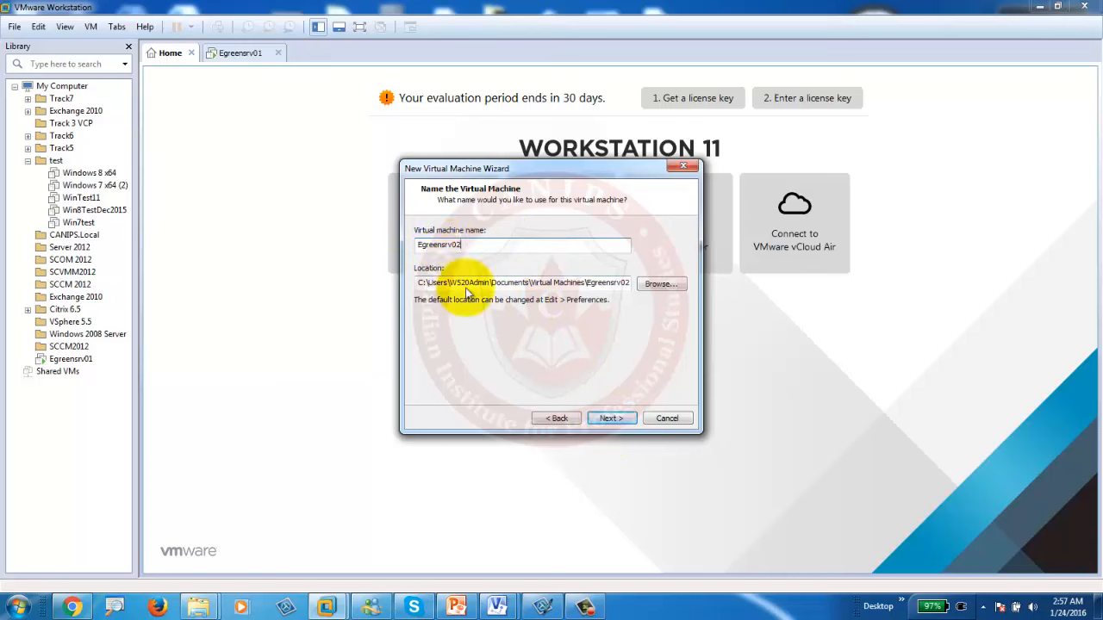
- Keep the default 60 GB split disk and create the virtual machine with power-on after creation enabled
left_click(612, 419)
left_click(614, 418)
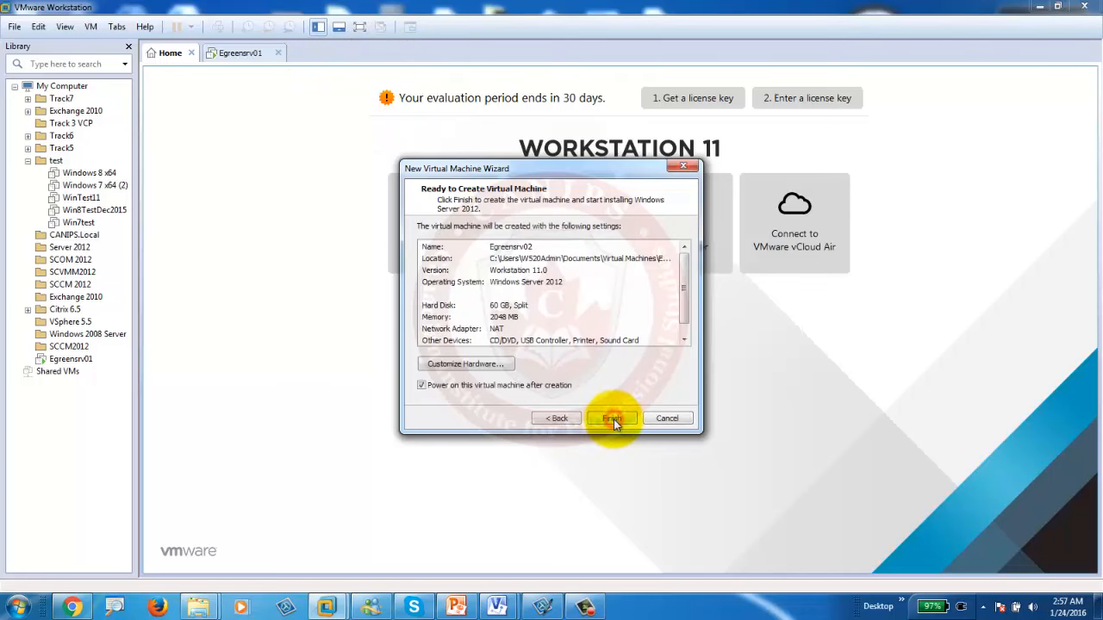
left_click(613, 419)
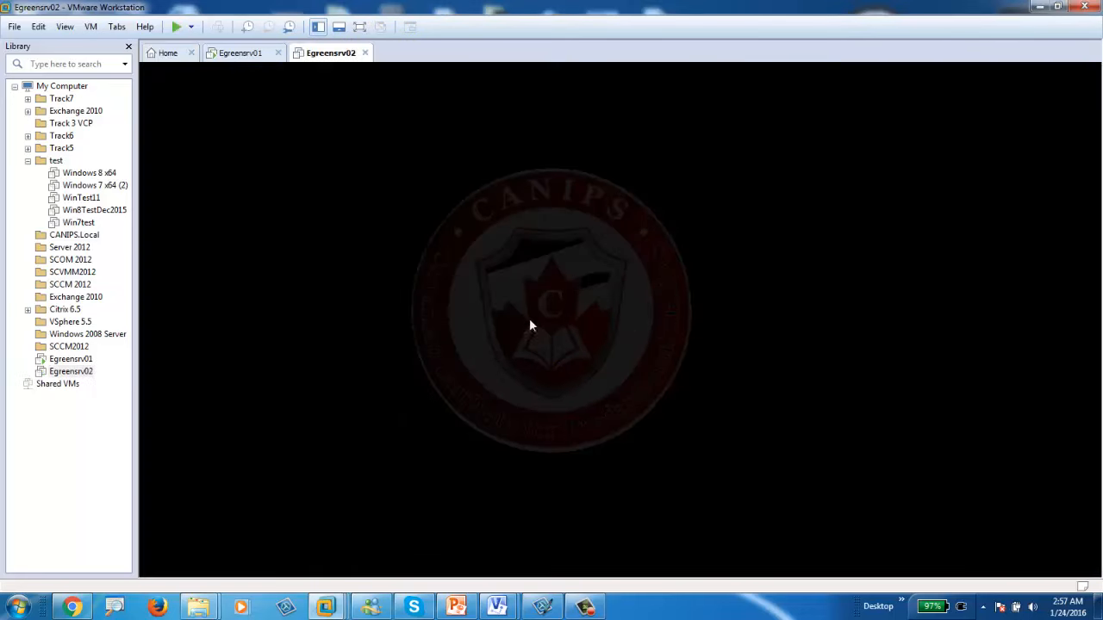
- Check the installation progress on Egreensrv01 and dismiss the operating system installation hint on Egreensrv02
left_click(242, 53)
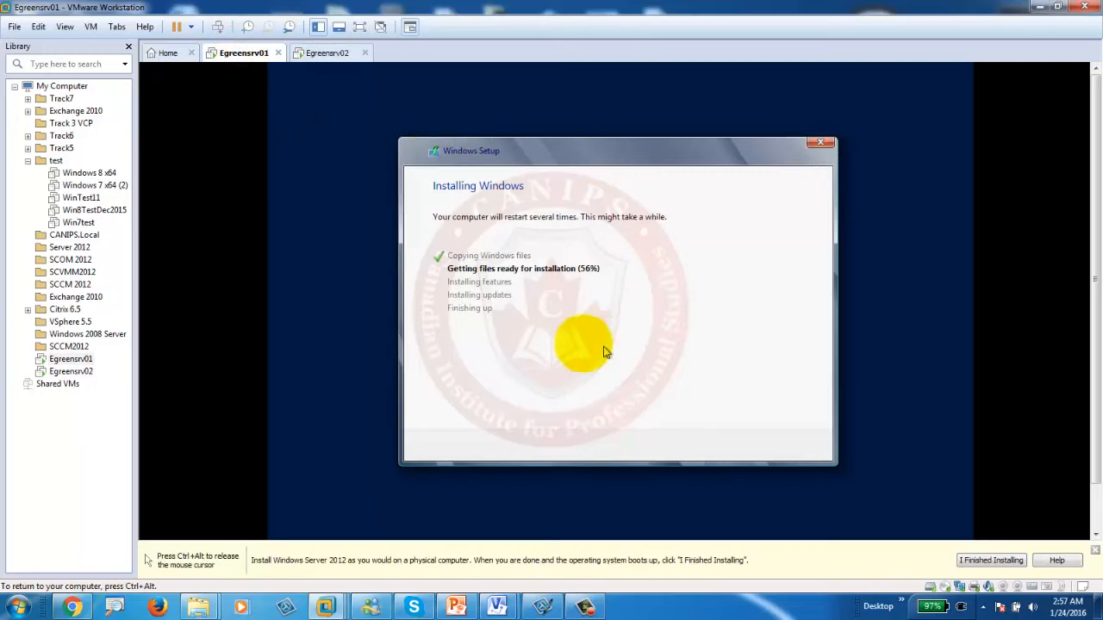
left_click(319, 53)
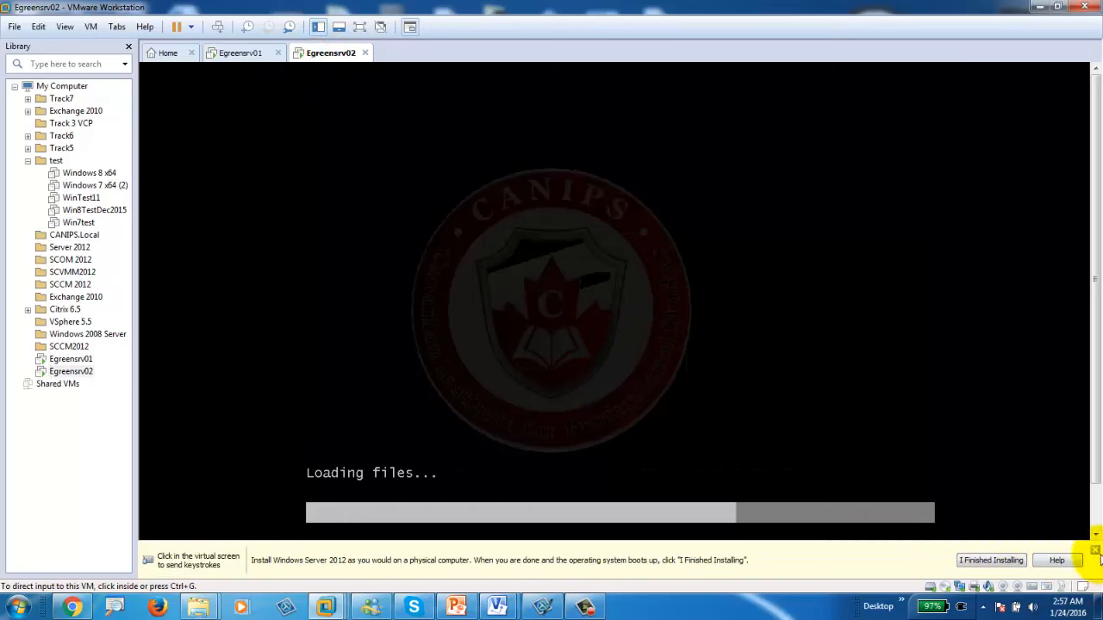
left_click(1095, 550)
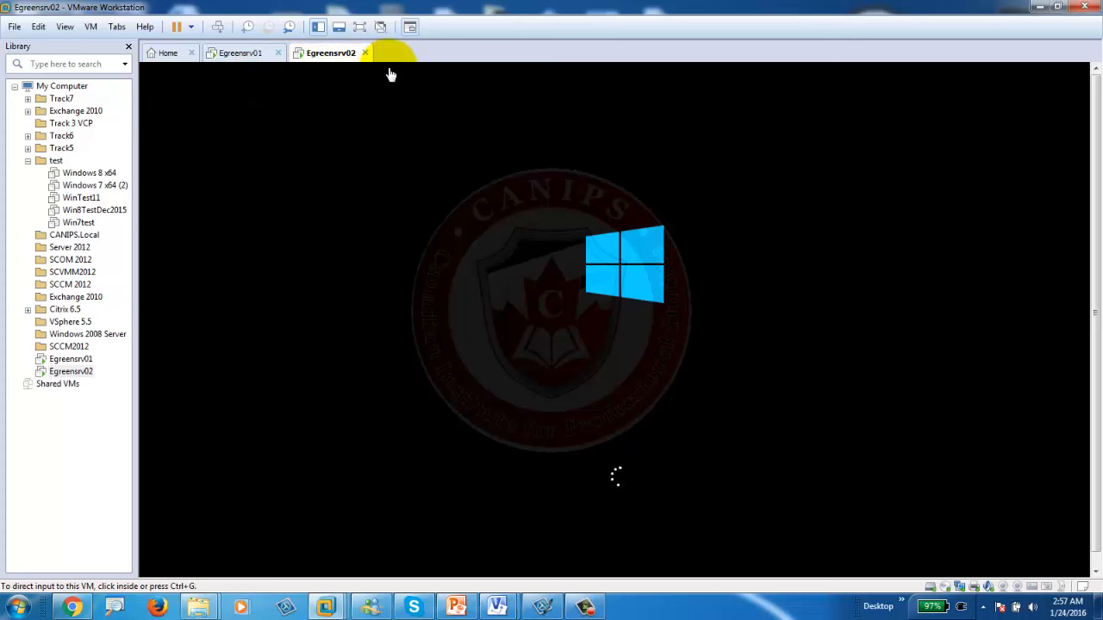
left_click(250, 55)
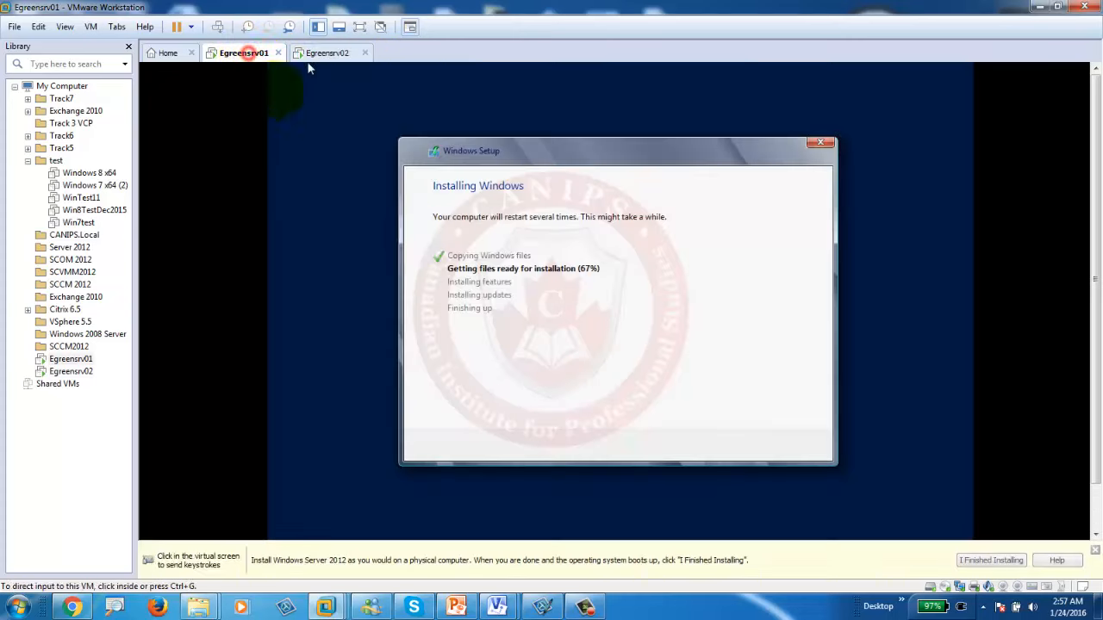
left_click(332, 55)
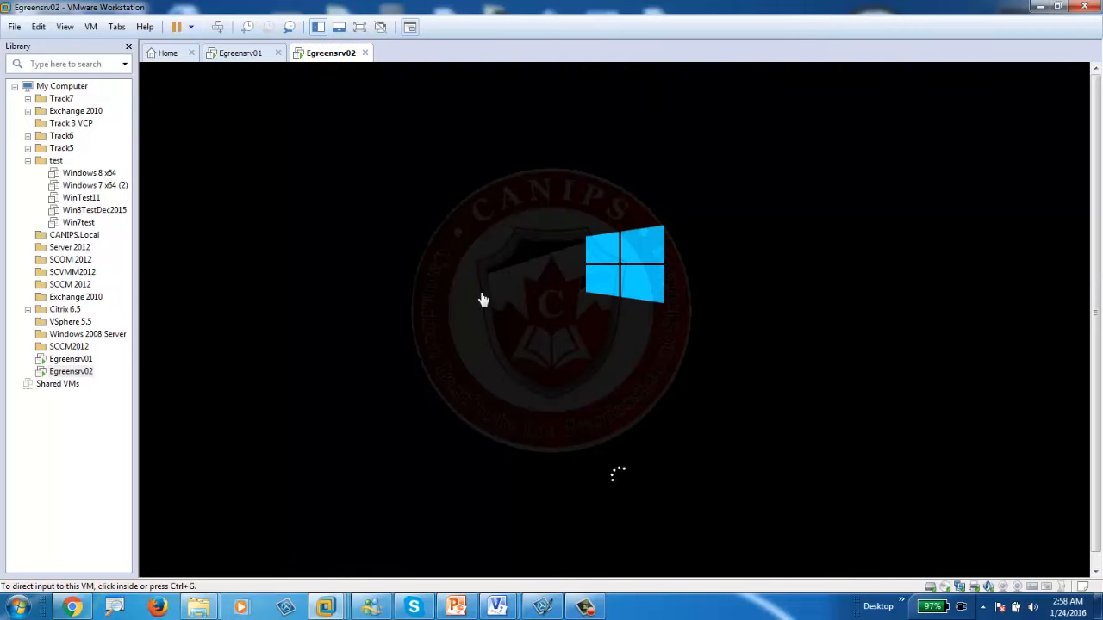
- Keep English (United States) and the US keyboard in Egreensrv02's Windows Setup and start the installation
left_click(588, 312)
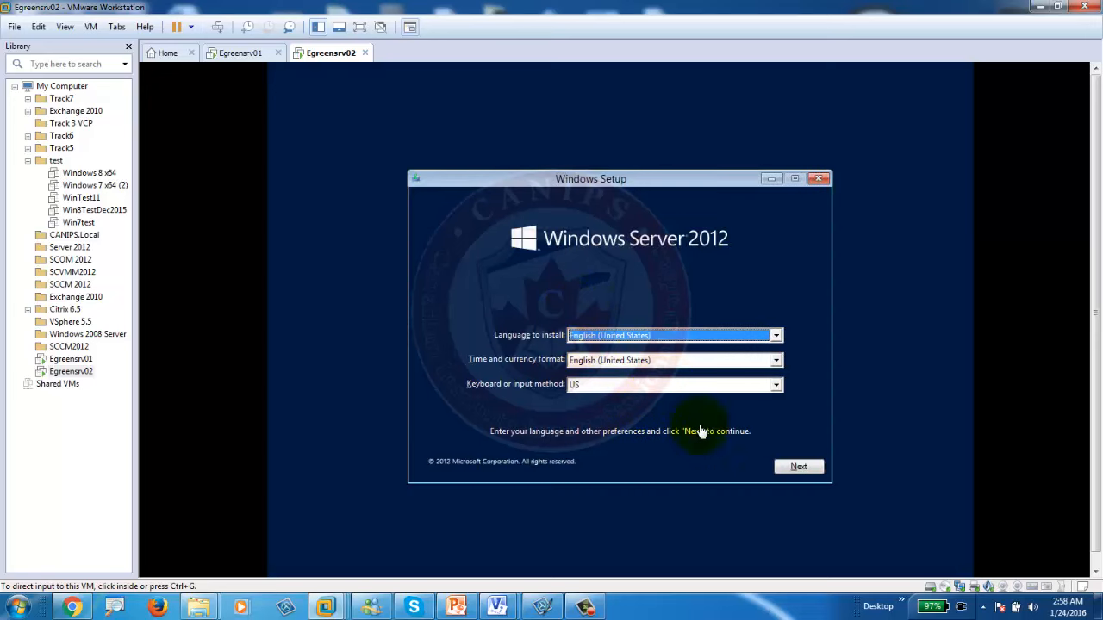
left_click(799, 469)
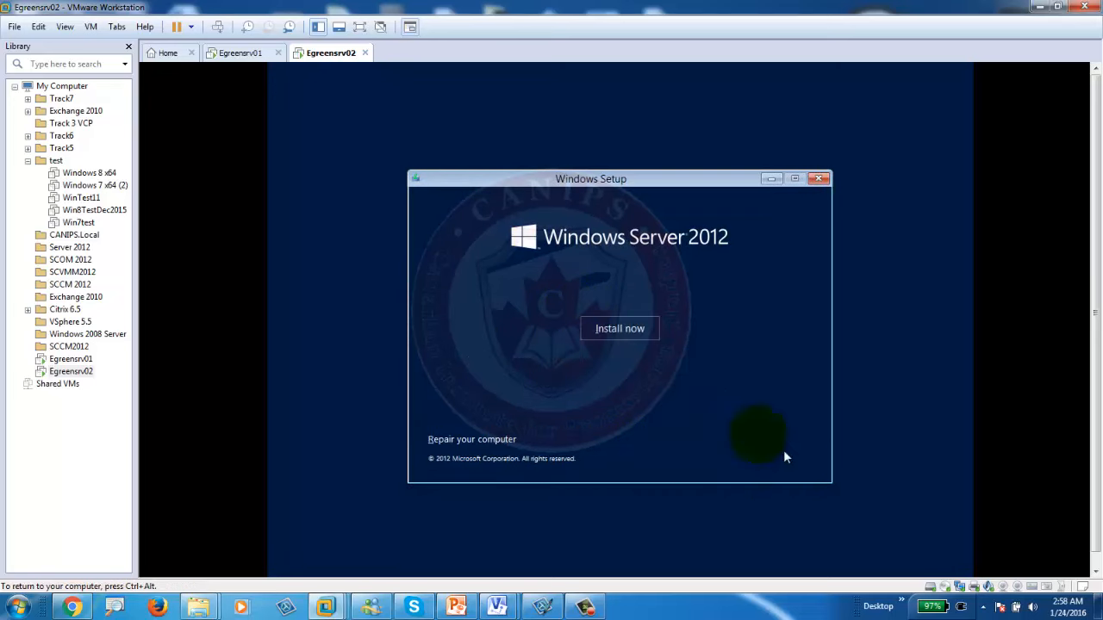
left_click(598, 332)
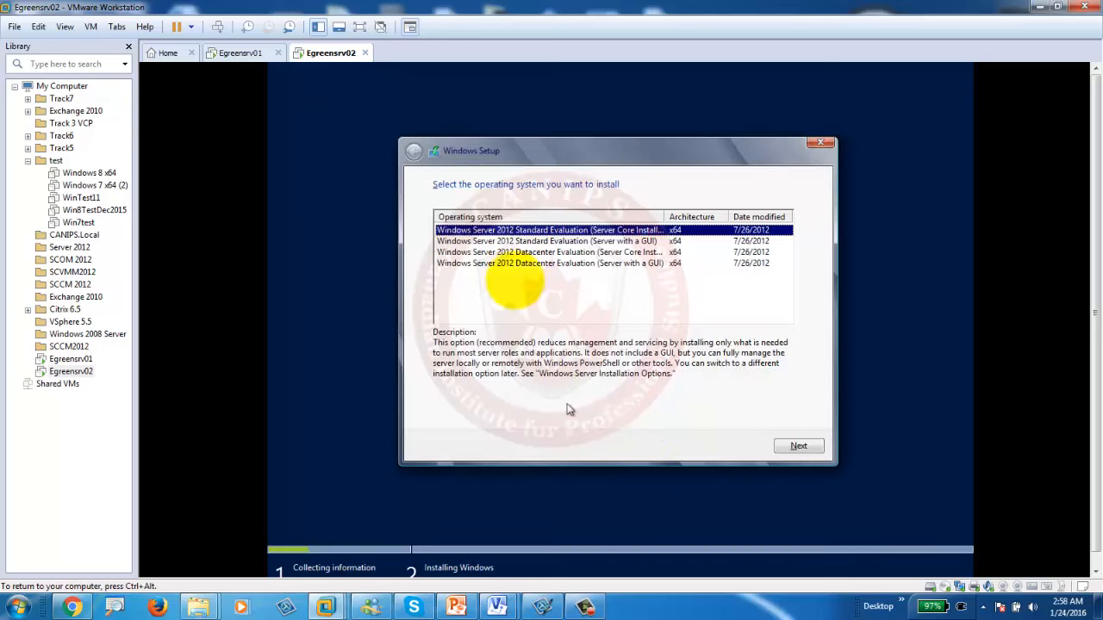
- Choose Windows Server 2012 Standard Evaluation (Server with a GUI) for Egreensrv02 and accept the license terms
left_click(545, 242)
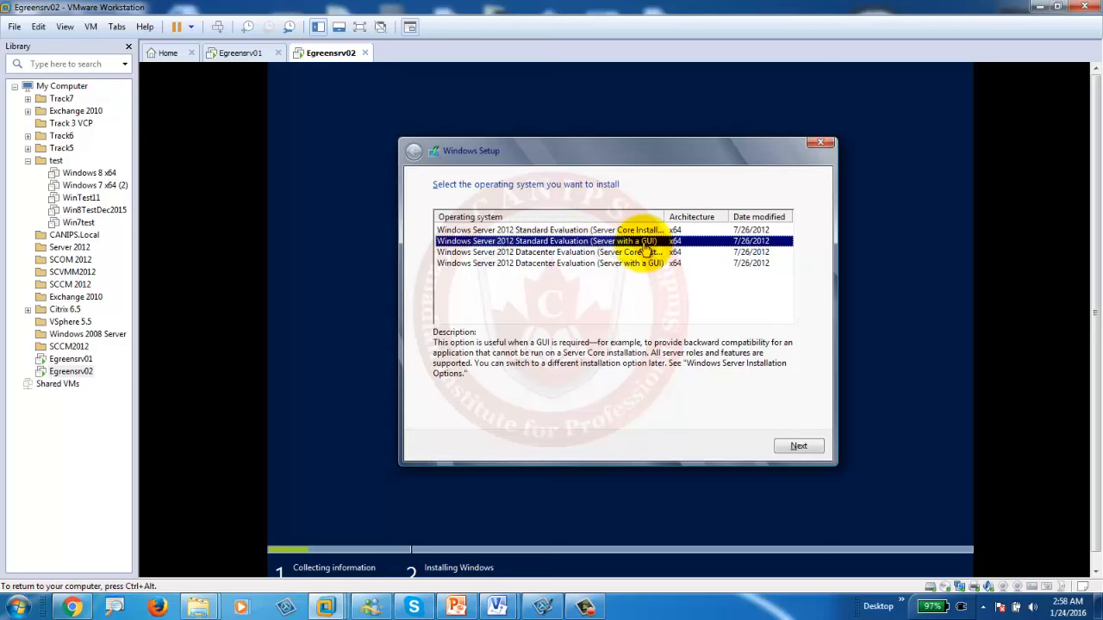
left_click(802, 447)
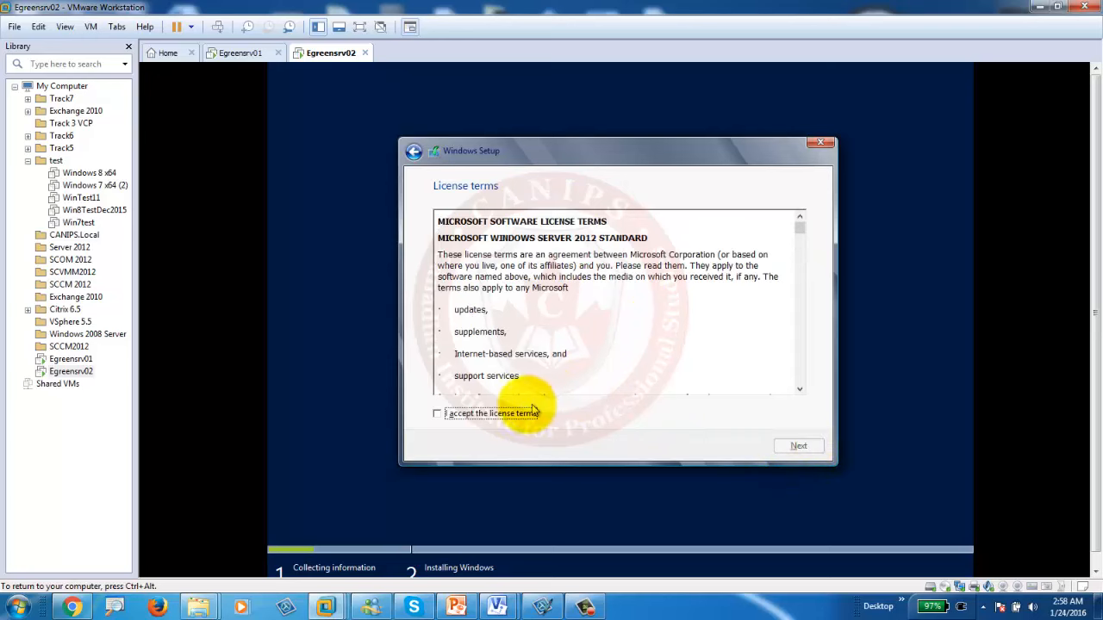
left_click(489, 413)
left_click(794, 445)
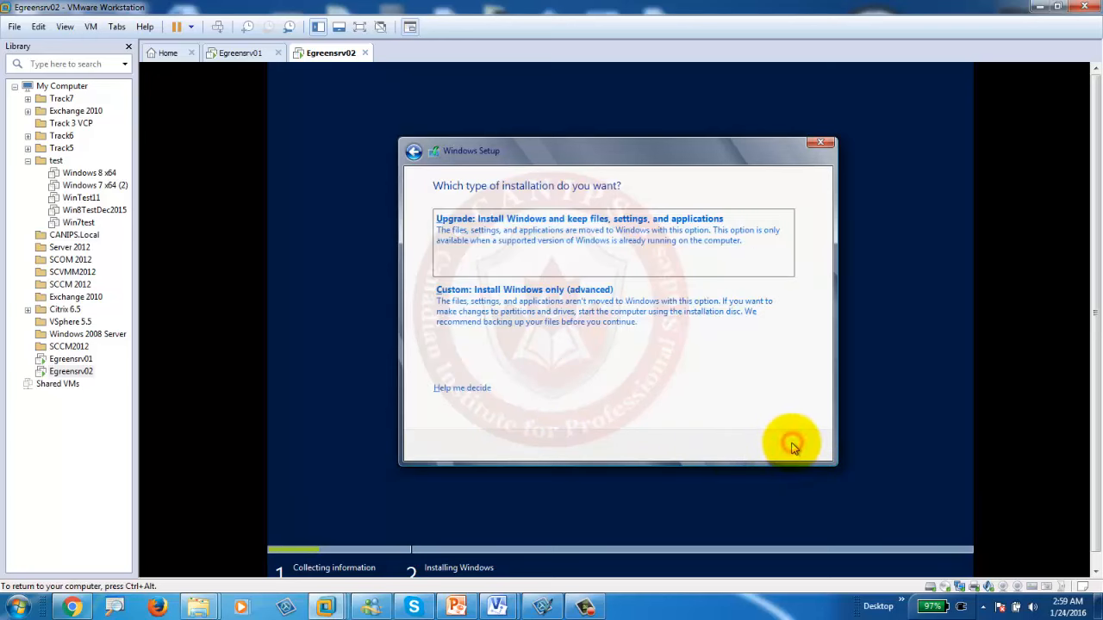
- Run a custom Windows-only installation on Egreensrv02's Drive 0 unallocated space and release the mouse from the virtual machine
left_click(477, 317)
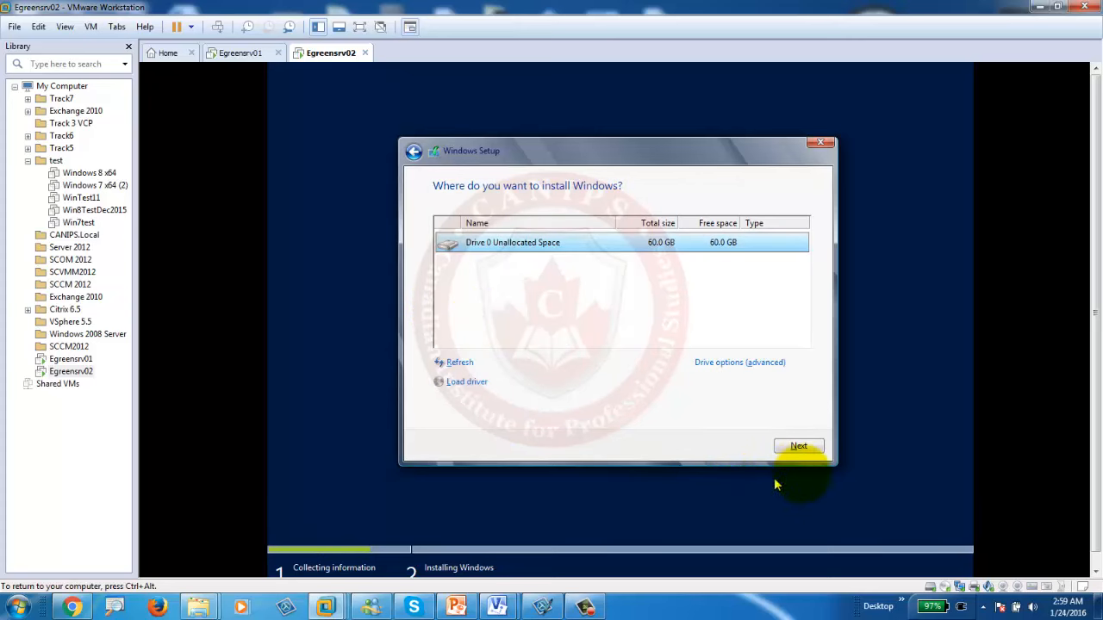
left_click(798, 448)
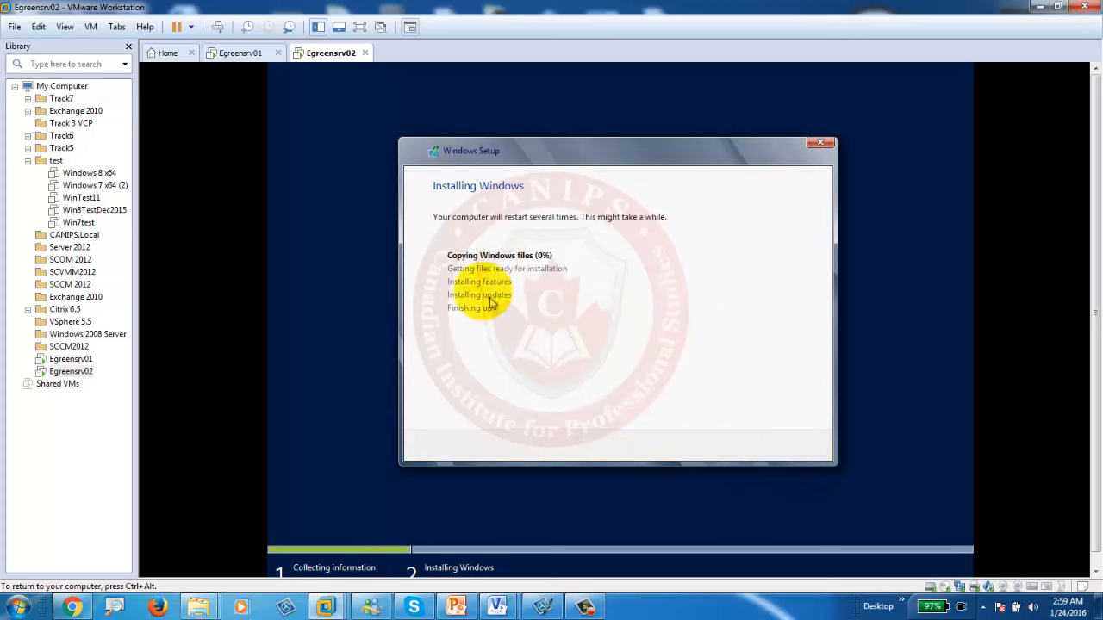
key("ctrl+alt")
- Monitor the Windows Server 2012 installation progress on both Egreensrv01 and Egreensrv02
left_click(246, 57)
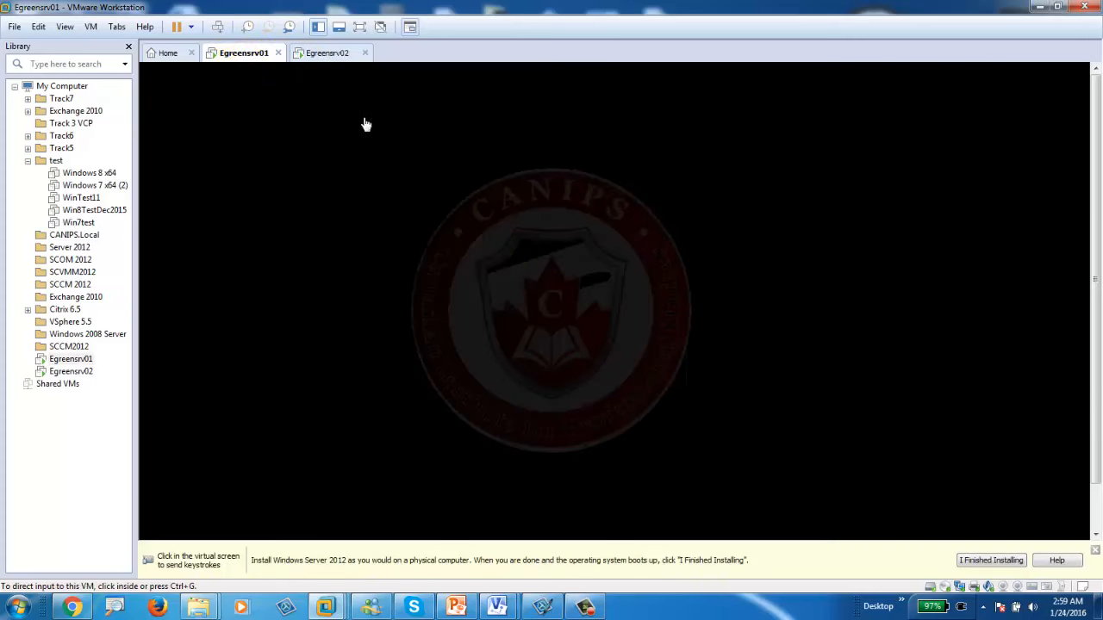
left_click(331, 55)
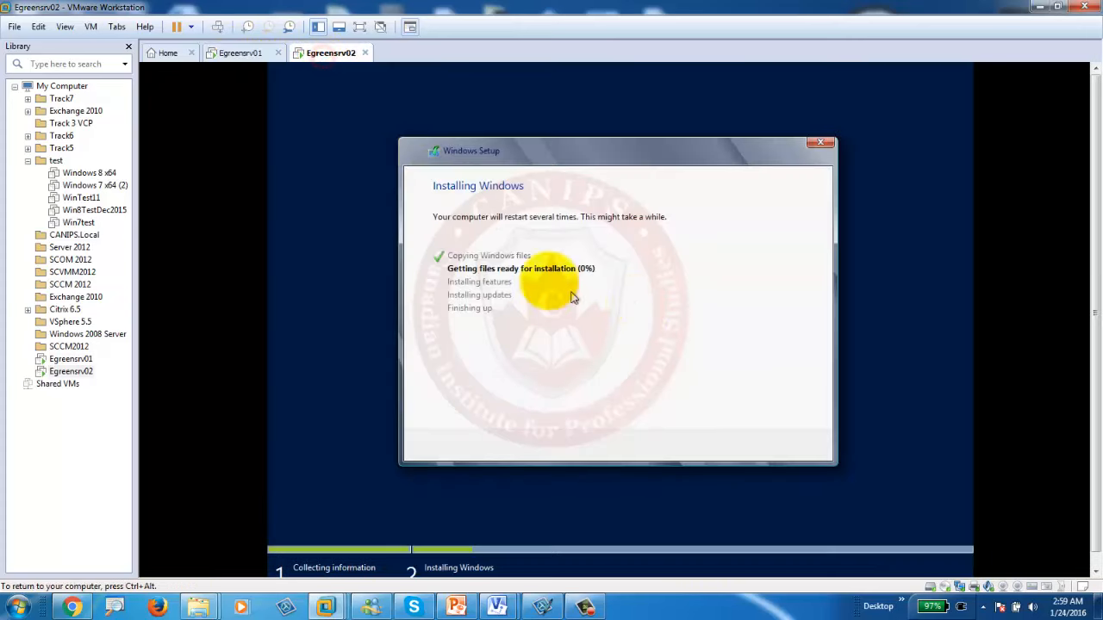
left_click(241, 53)
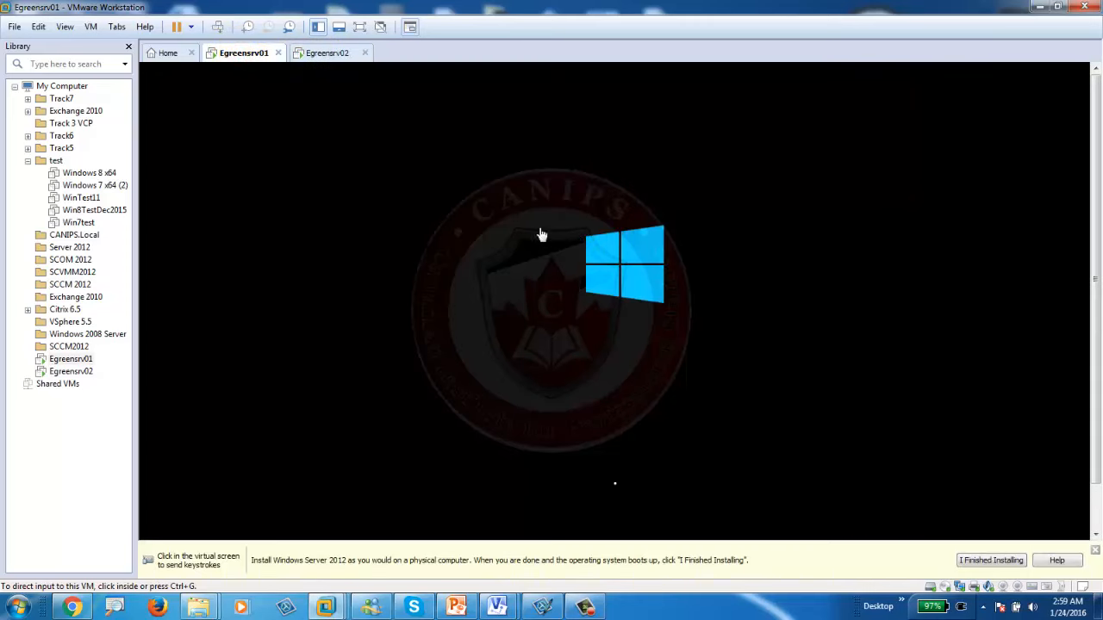
left_click(323, 52)
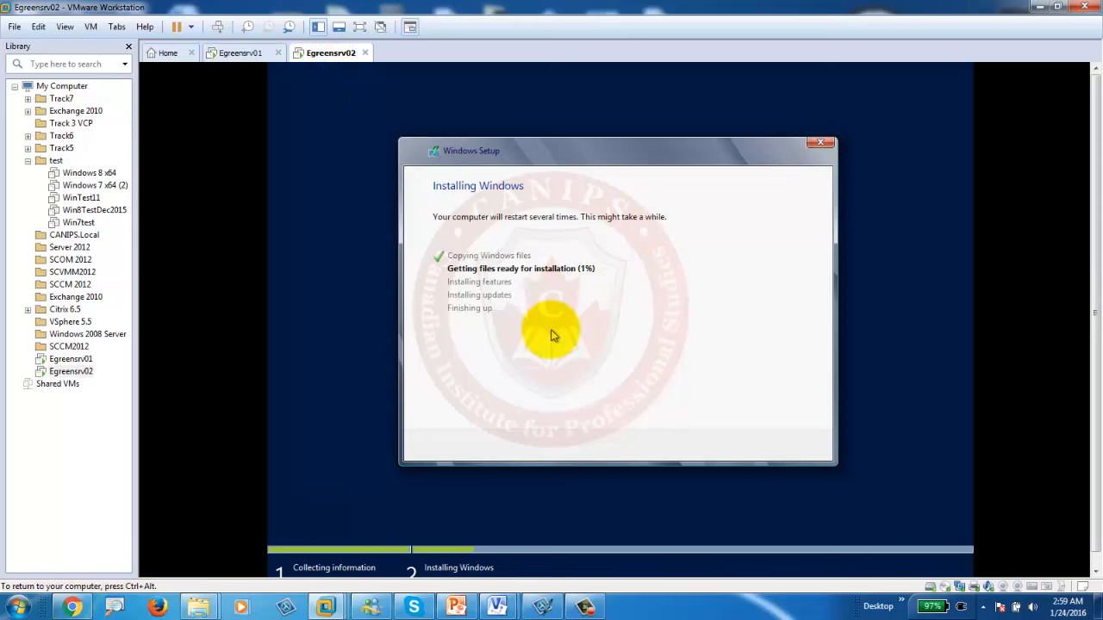
key("ctrl+alt")
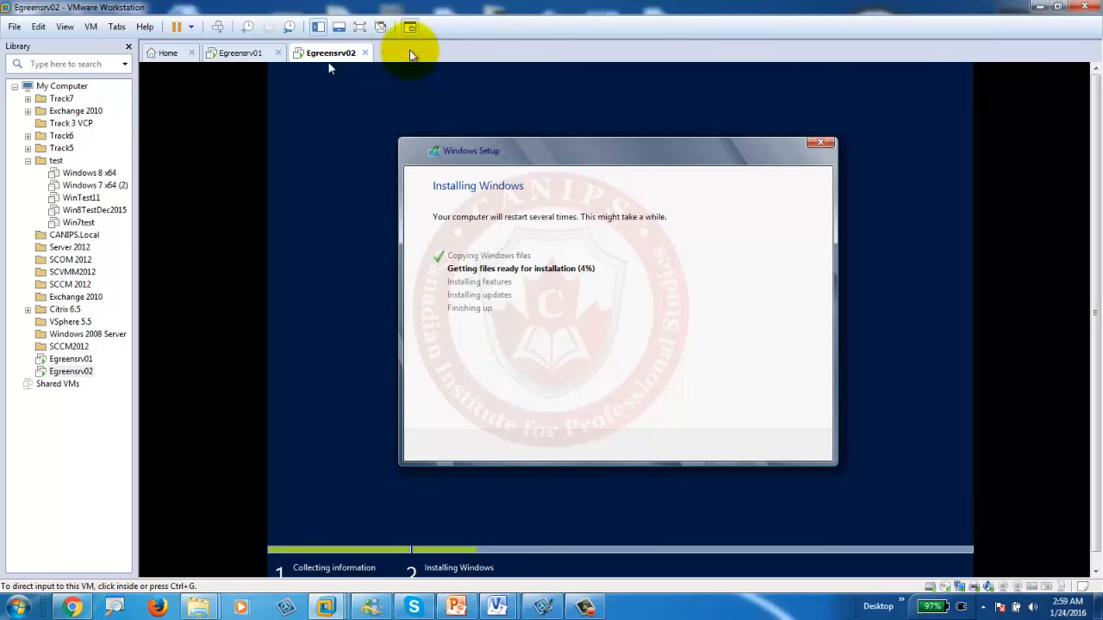
left_click(527, 383)
key("ctrl+alt")
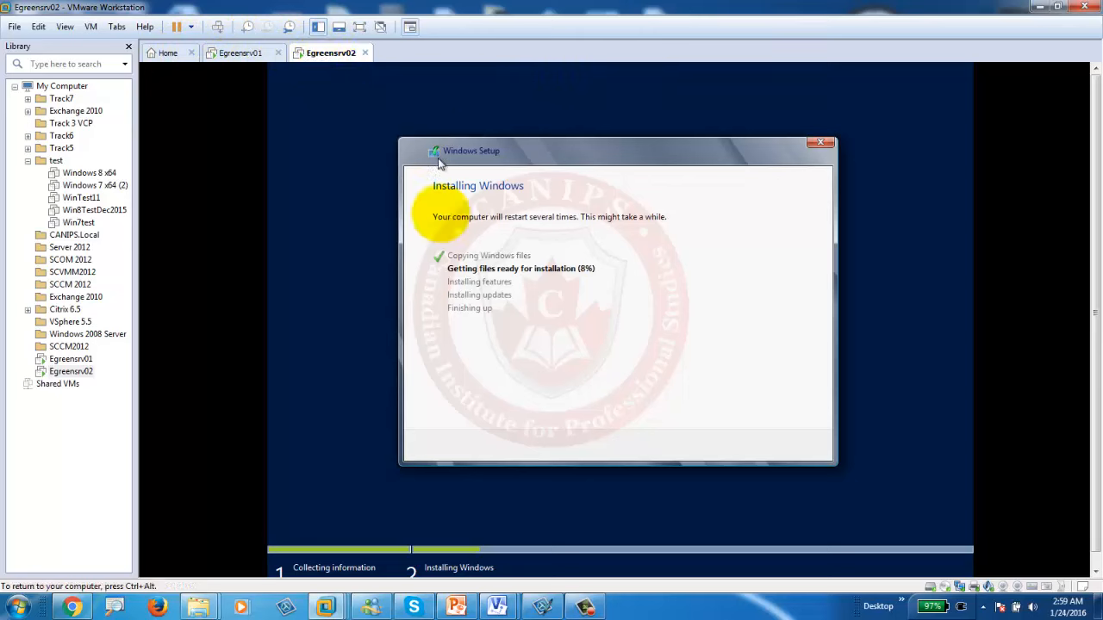
left_click(237, 55)
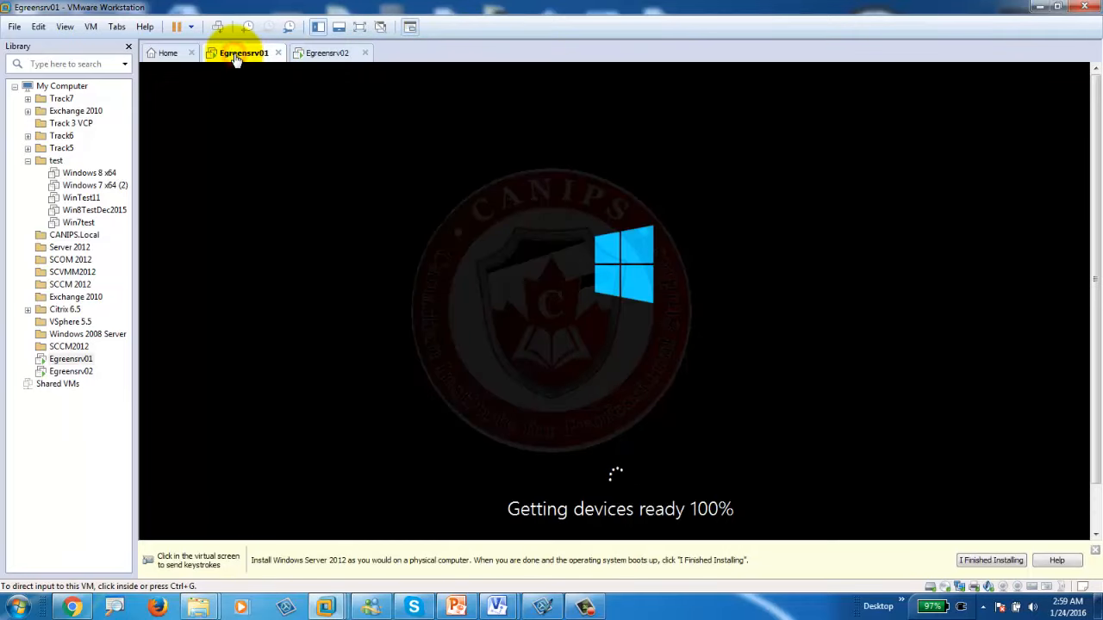
left_click(327, 54)
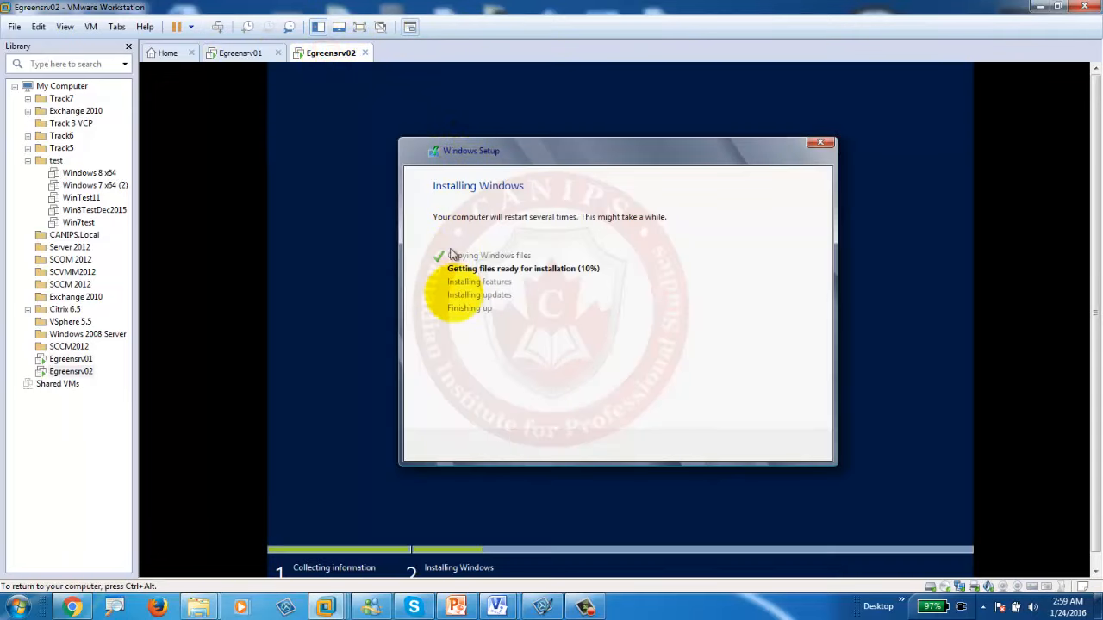
- Check how far the server installation has progressed on Egreensrv01 and Egreensrv02, then release the mouse from the virtual machine
left_click(237, 54)
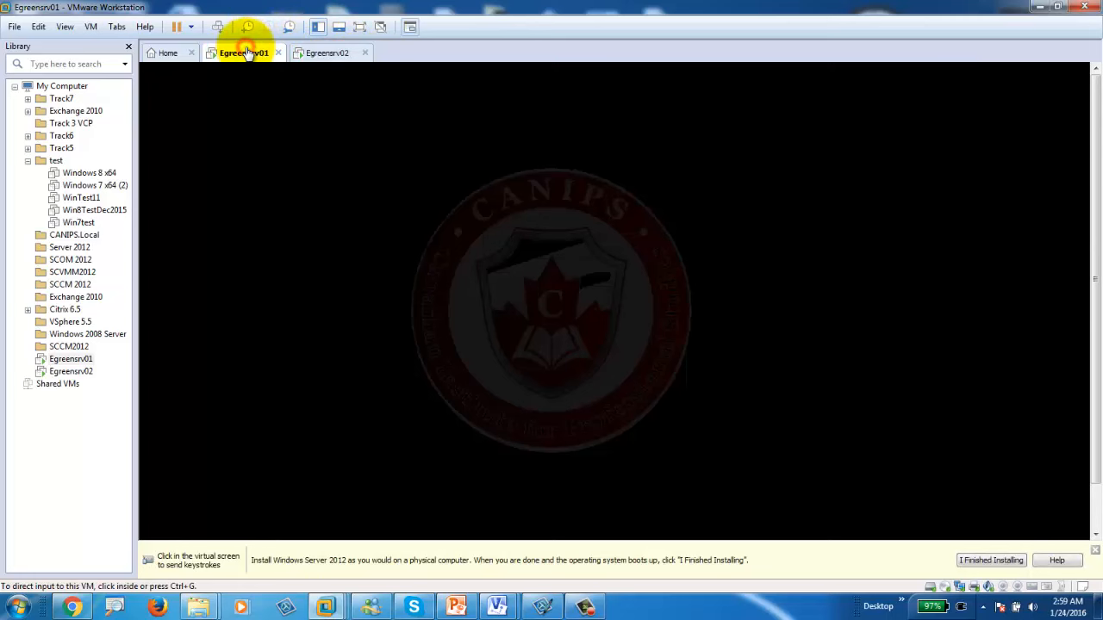
left_click(328, 53)
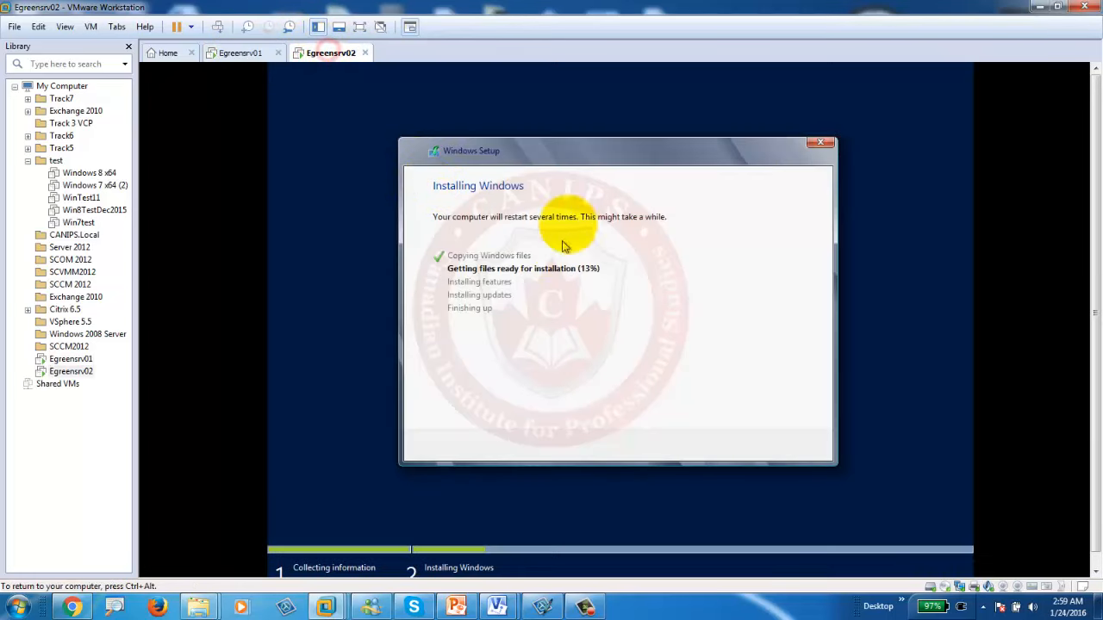
left_click(241, 54)
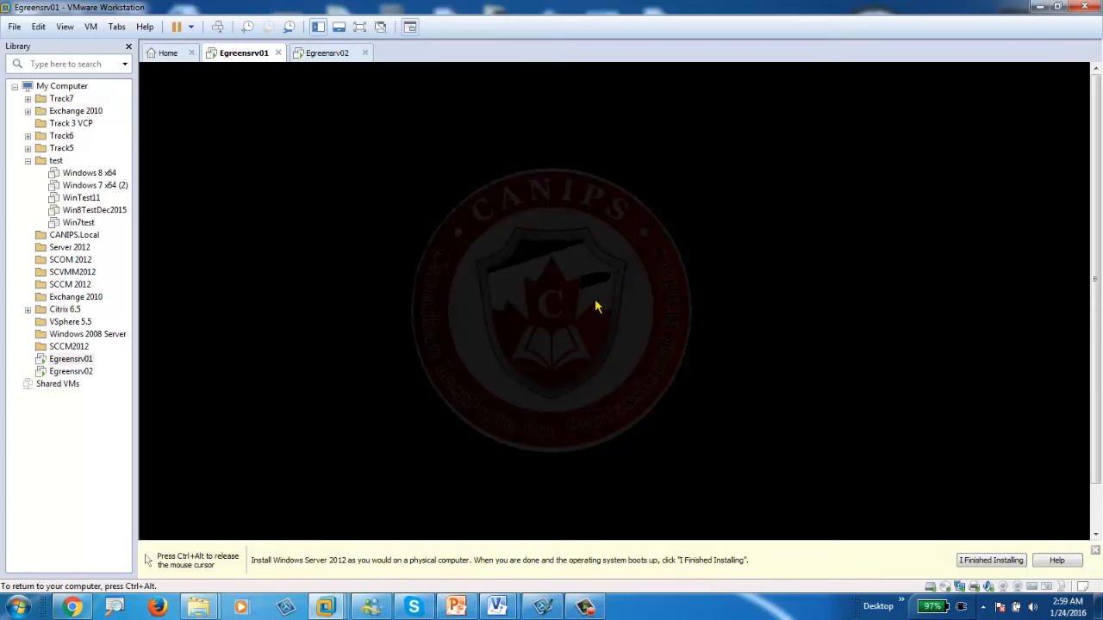
key("ctrl+alt")
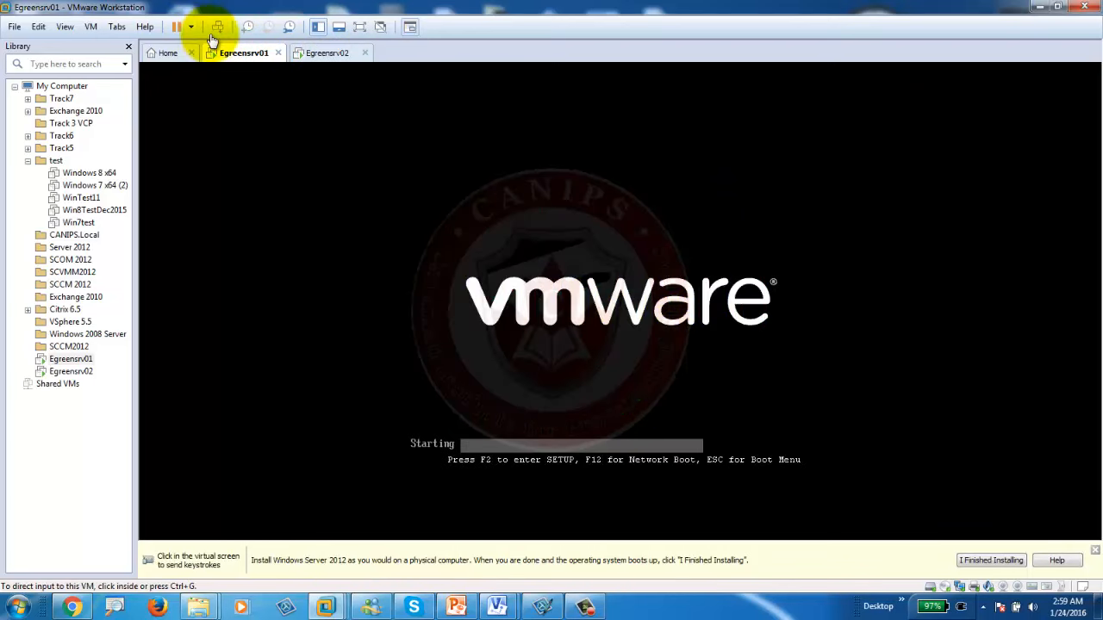
left_click(325, 52)
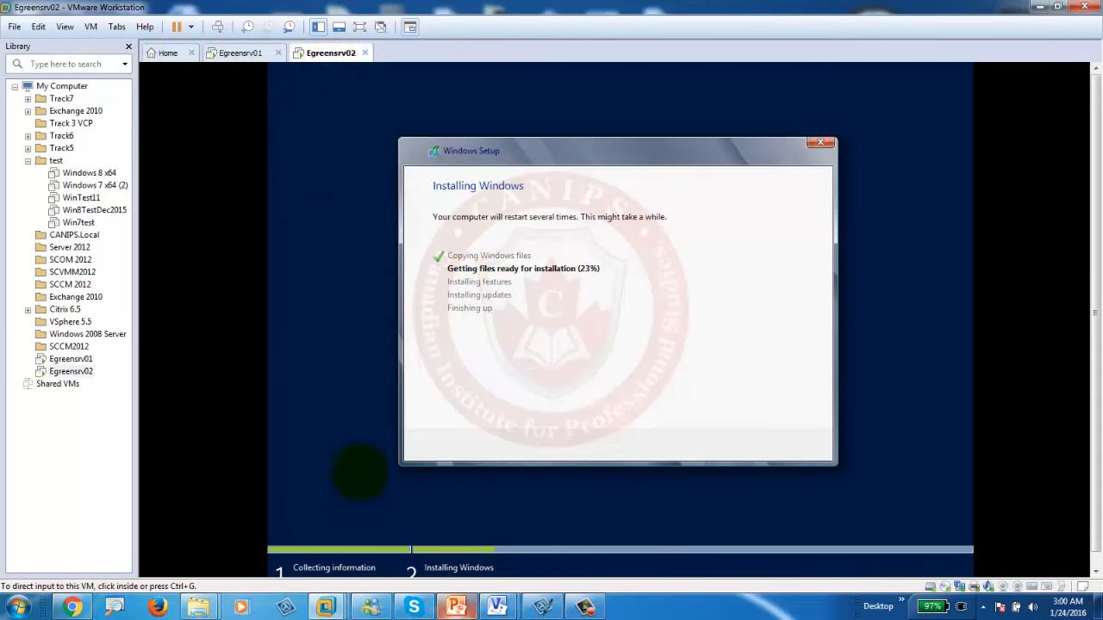
- Start a typical new virtual machine using the SW_DVD5_Win_Pro_7_64BIT_English ISO from D:\ISO, and continue past the Easy Install information
left_click(167, 53)
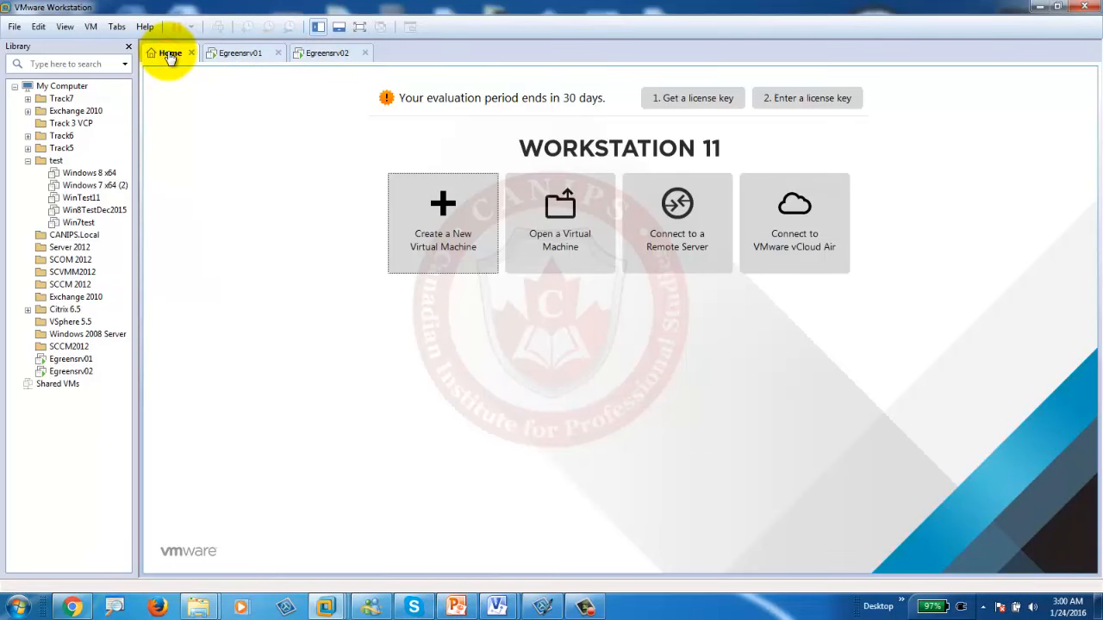
left_click(456, 234)
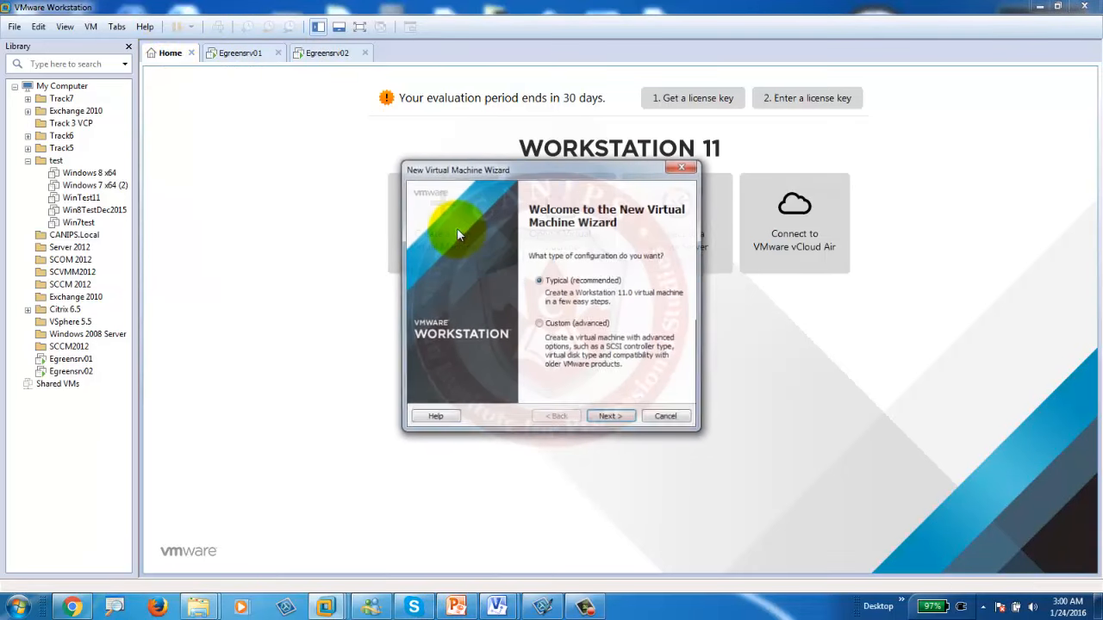
left_click(612, 415)
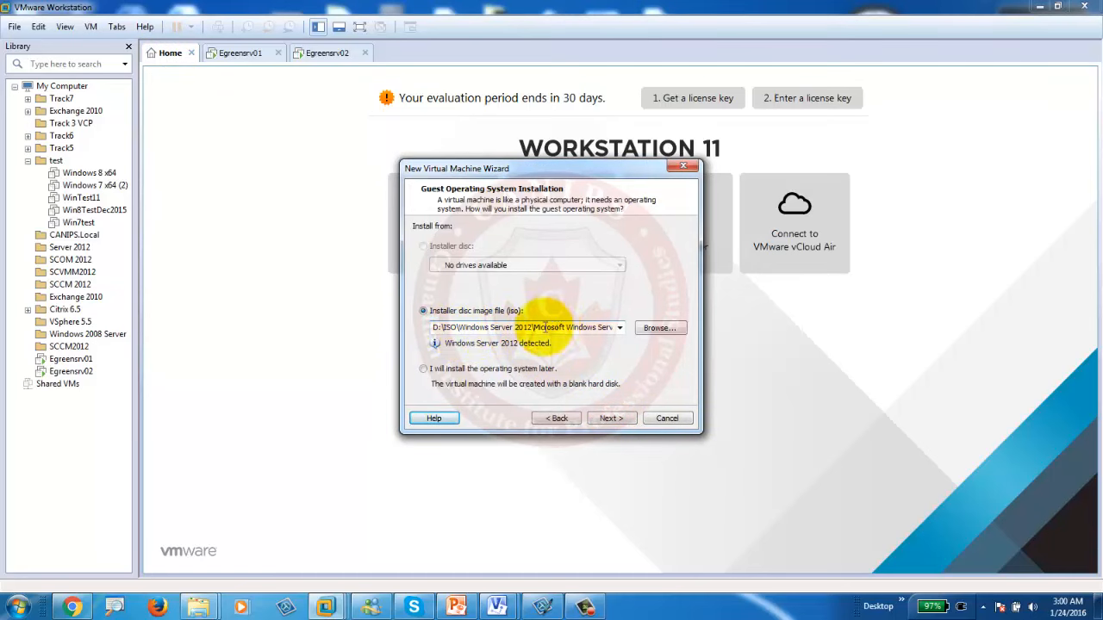
left_click(657, 328)
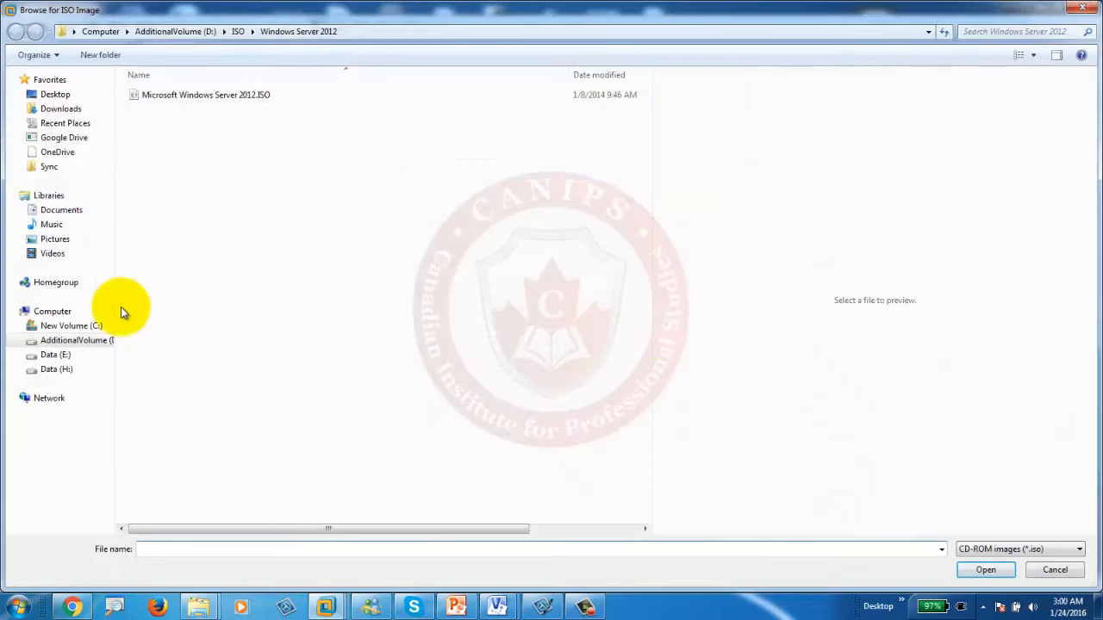
left_click(74, 342)
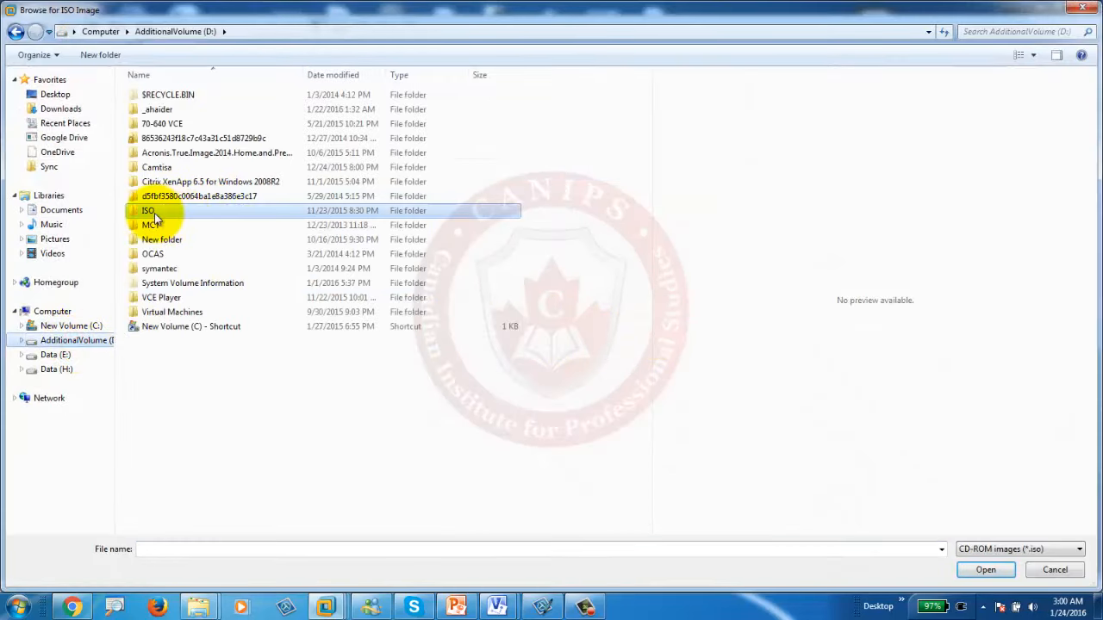
double_click(149, 212)
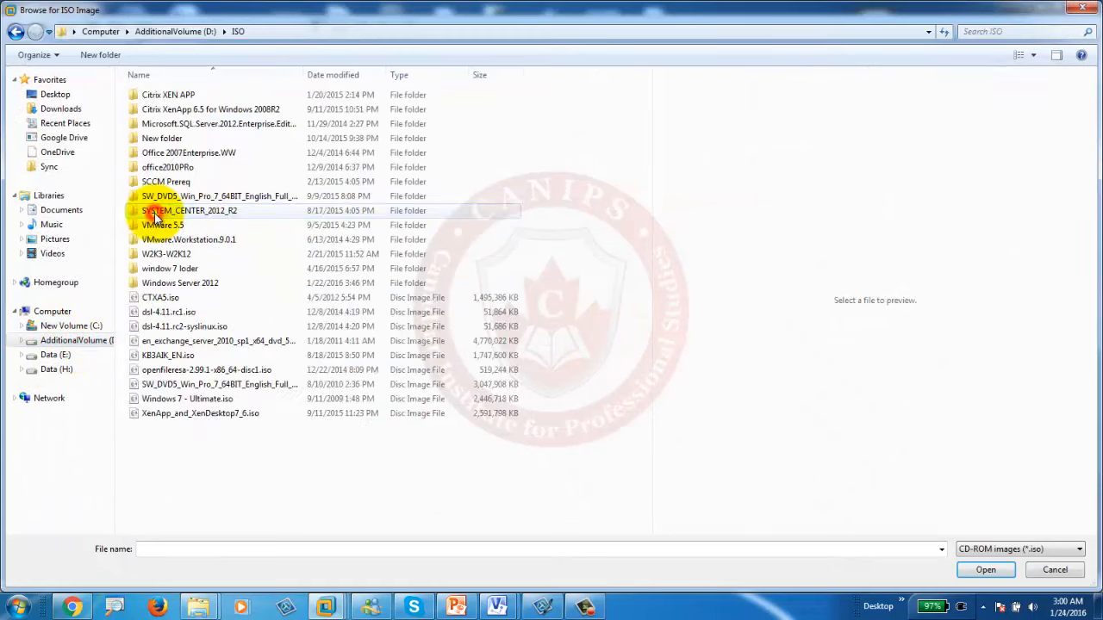
double_click(221, 385)
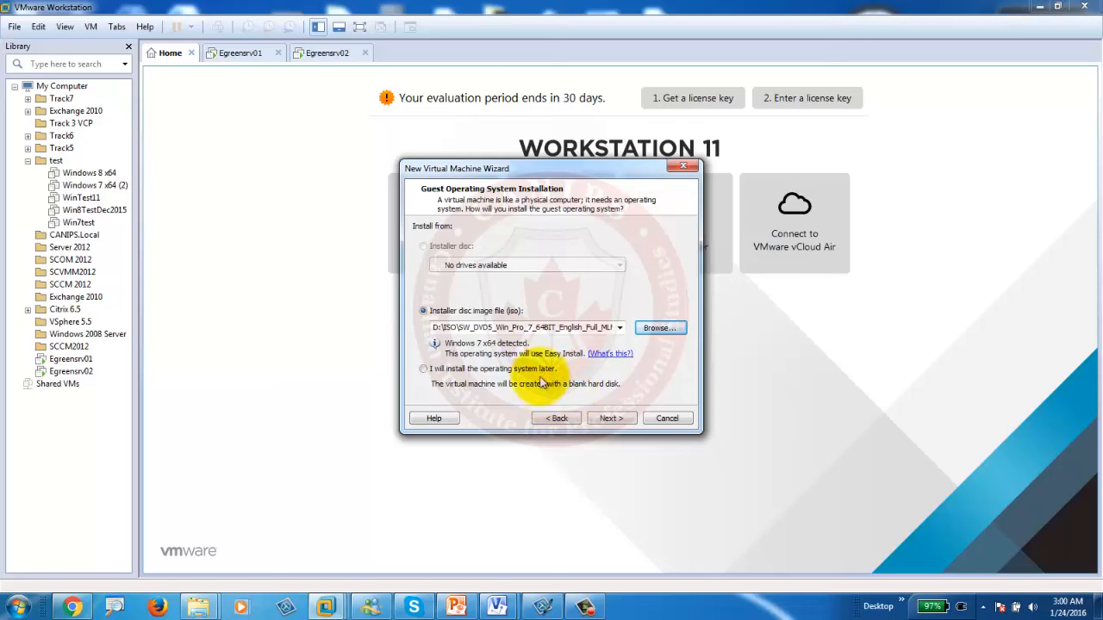
left_click(611, 418)
left_click(611, 416)
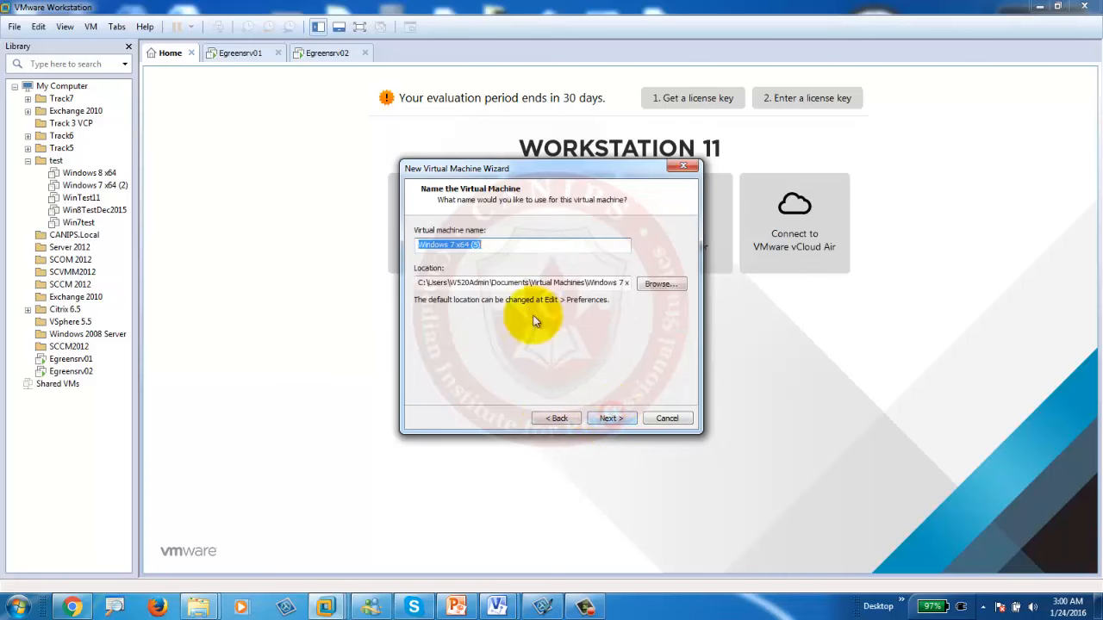
- Look up the client's name in the PowerPoint lab setup table and name the new Windows 7 virtual machine EgreenCL01
left_click(456, 606)
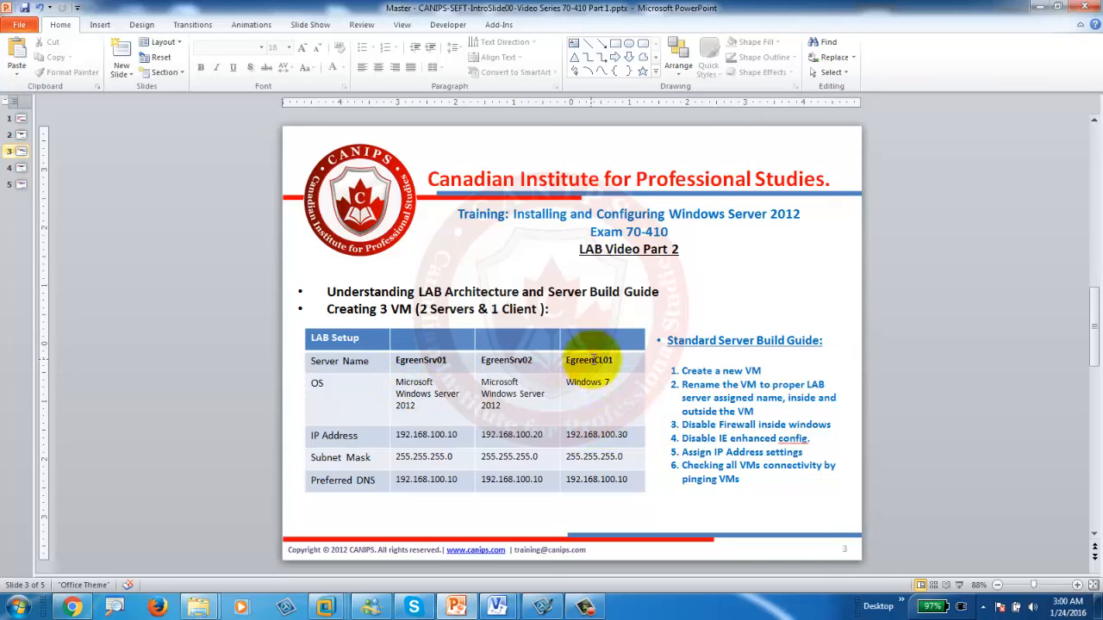
left_click(1028, 12)
left_click_drag(500, 244, 287, 245)
type("Egre")
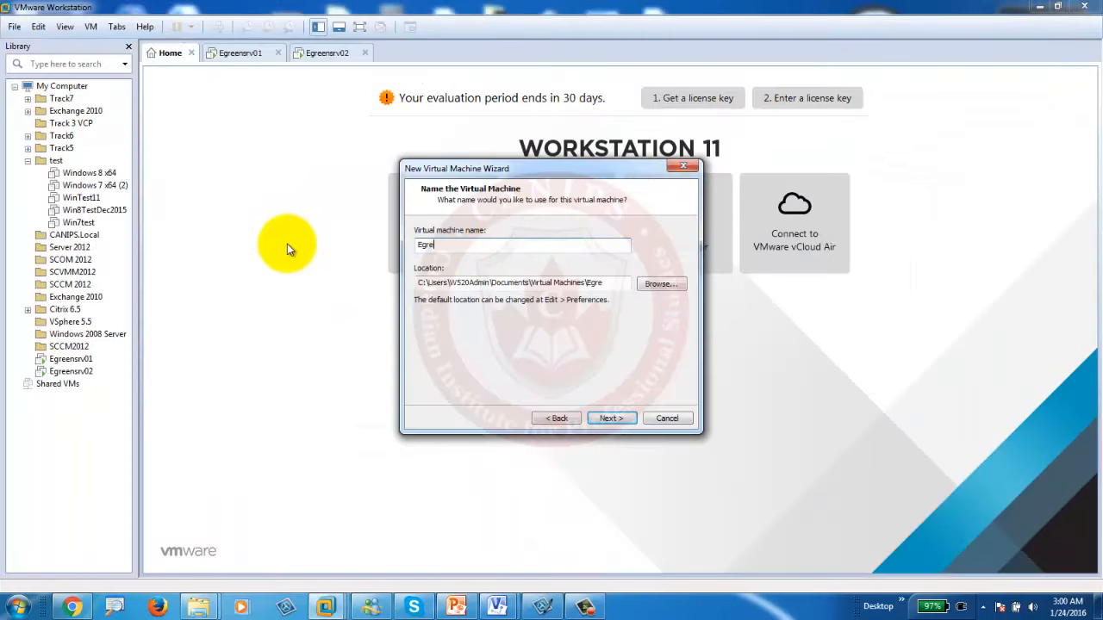
type("enCL01")
- Accept the remaining wizard settings and create EgreenCL01 with power-on after creation enabled
left_click(610, 418)
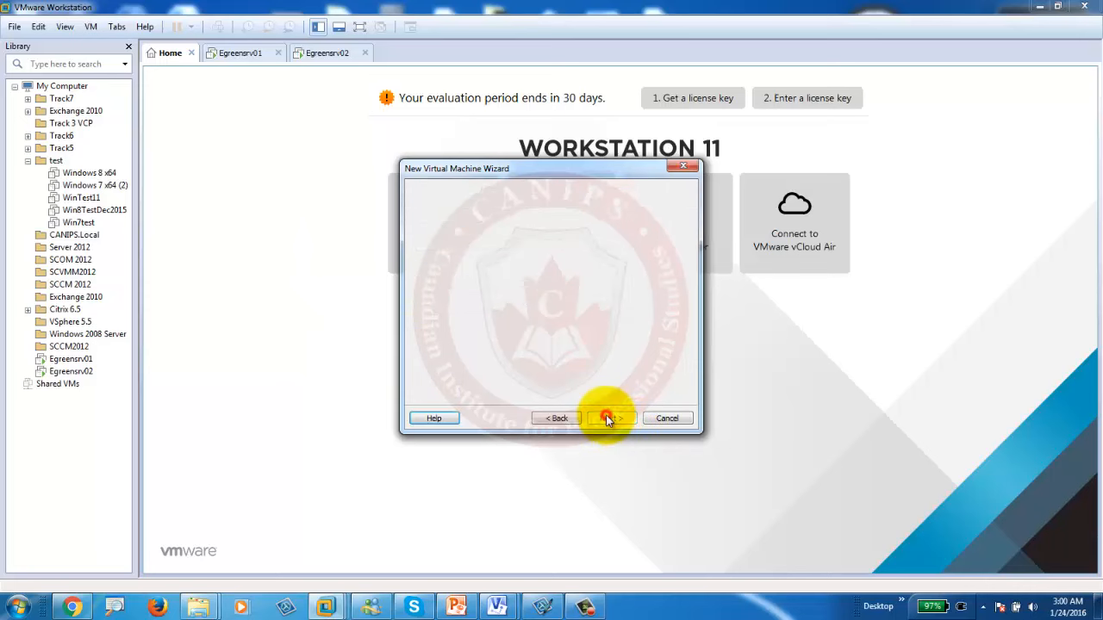
left_click(607, 418)
left_click(608, 418)
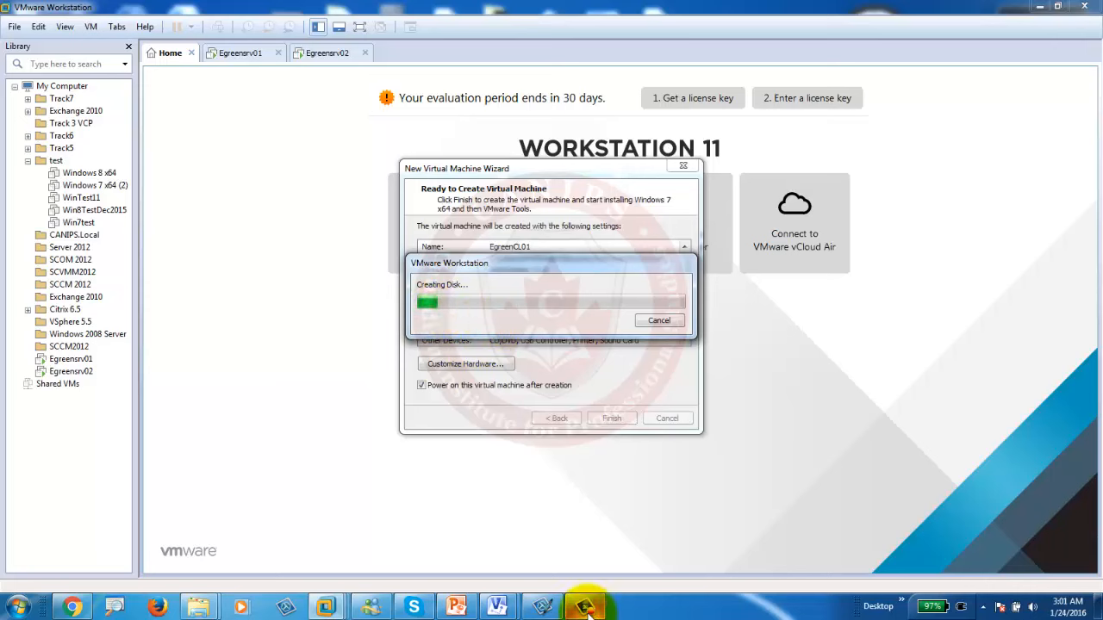
mouse_move(584, 605)
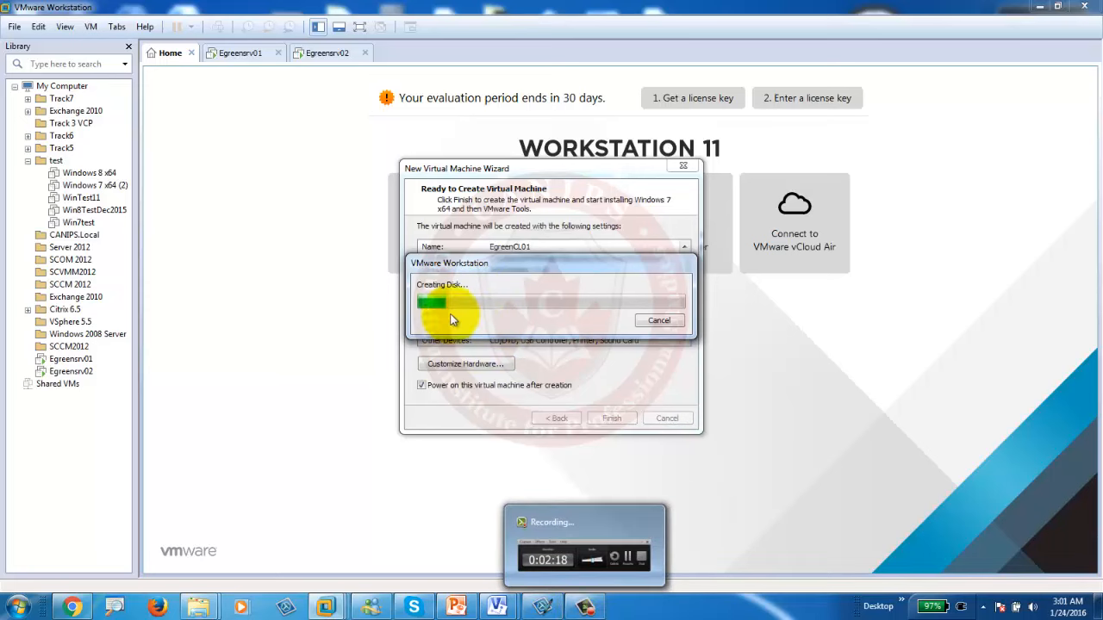
left_click(585, 610)
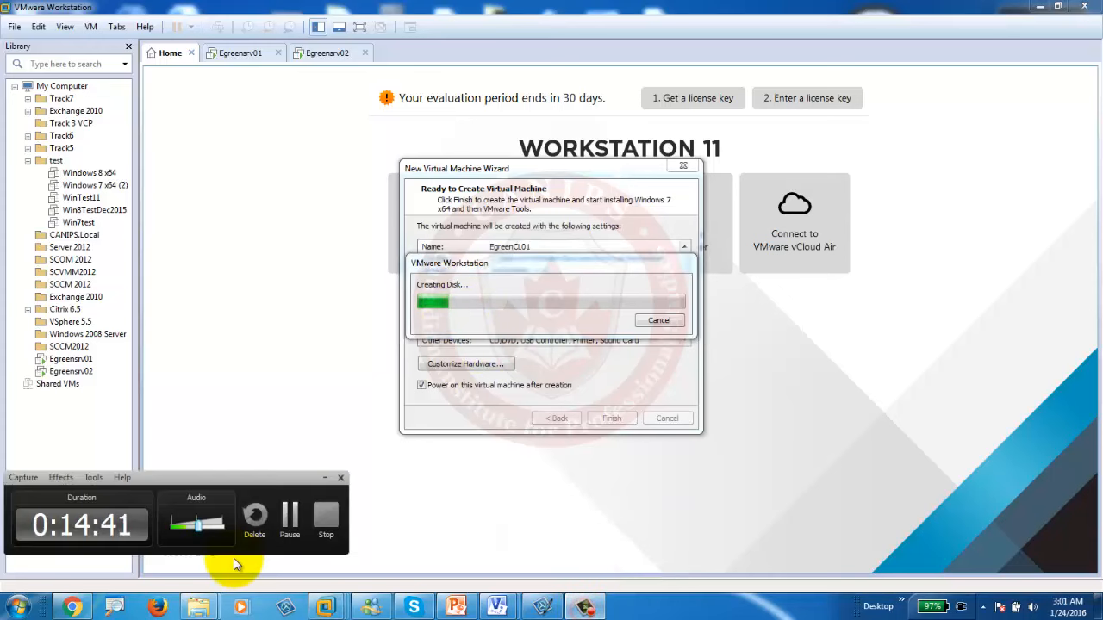
left_click(290, 517)
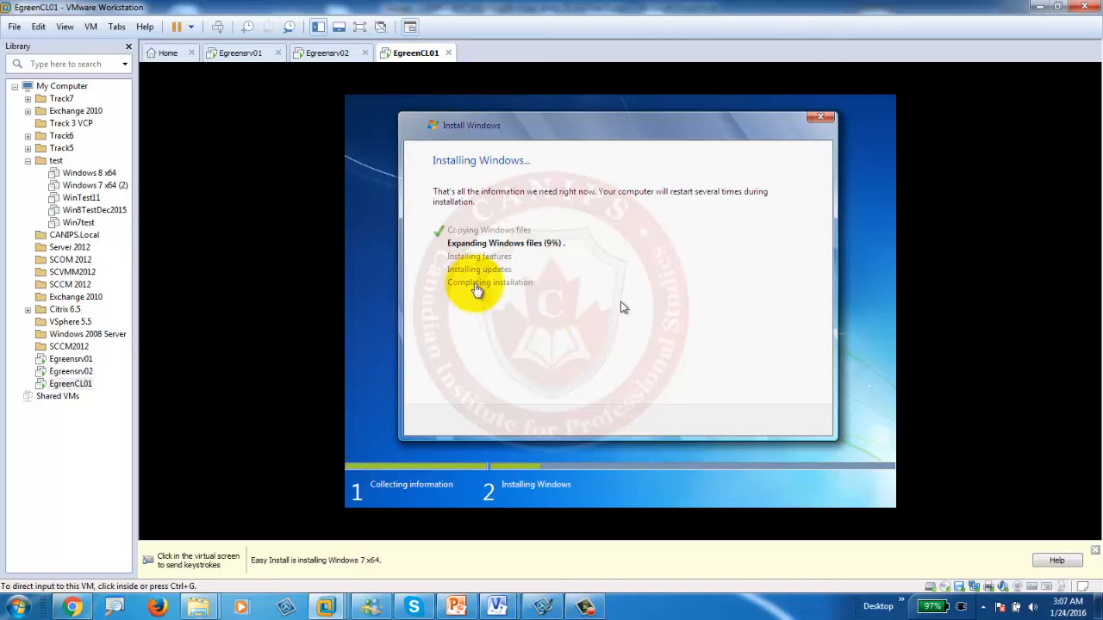
- Check Egreensrv02's setup state, then enter and confirm the built-in Administrator account password on Egreensrv01 and finish its setup
left_click(318, 52)
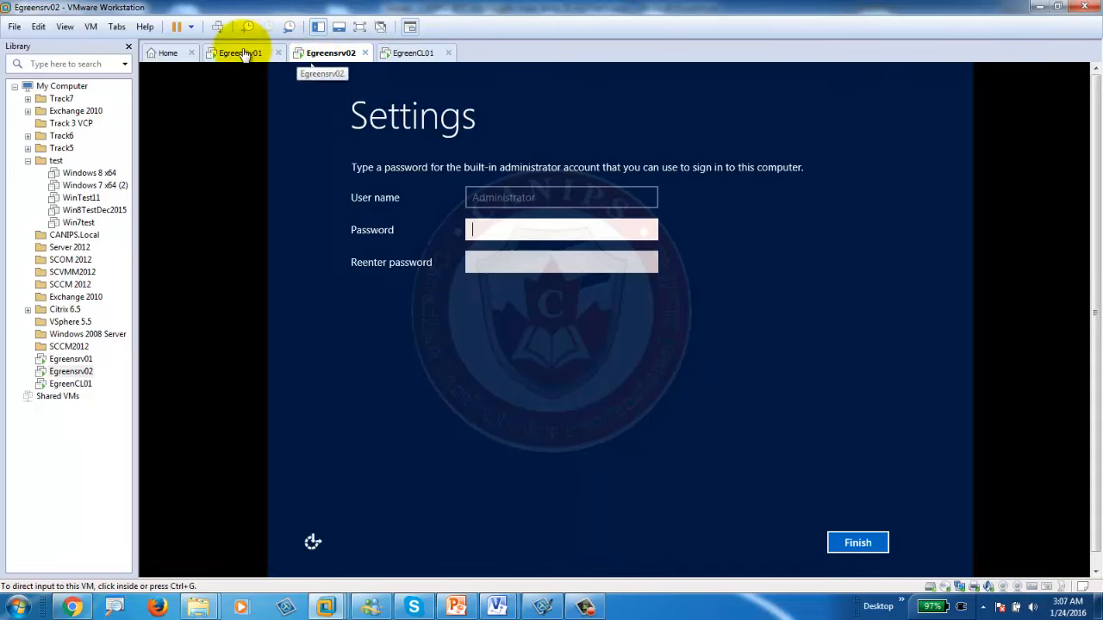
left_click(241, 54)
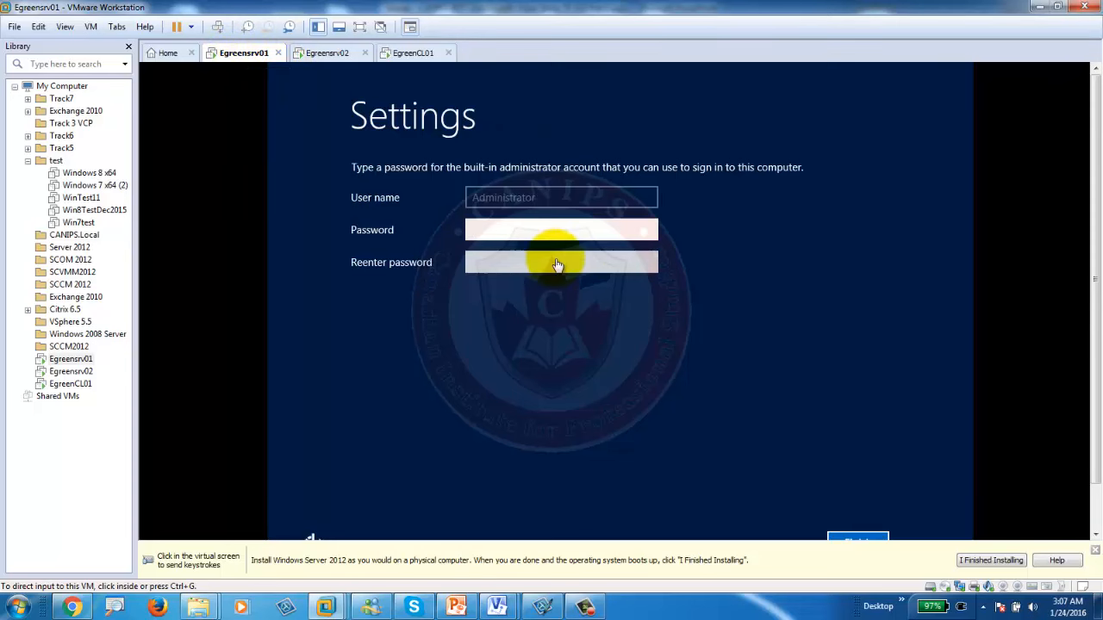
left_click(504, 230)
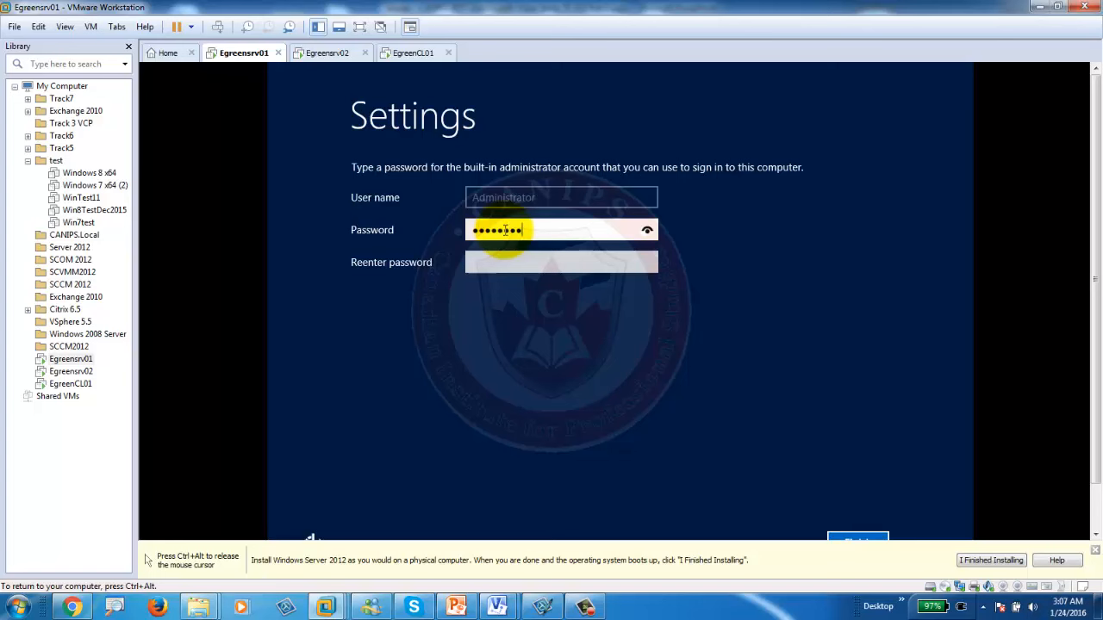
key("Tab")
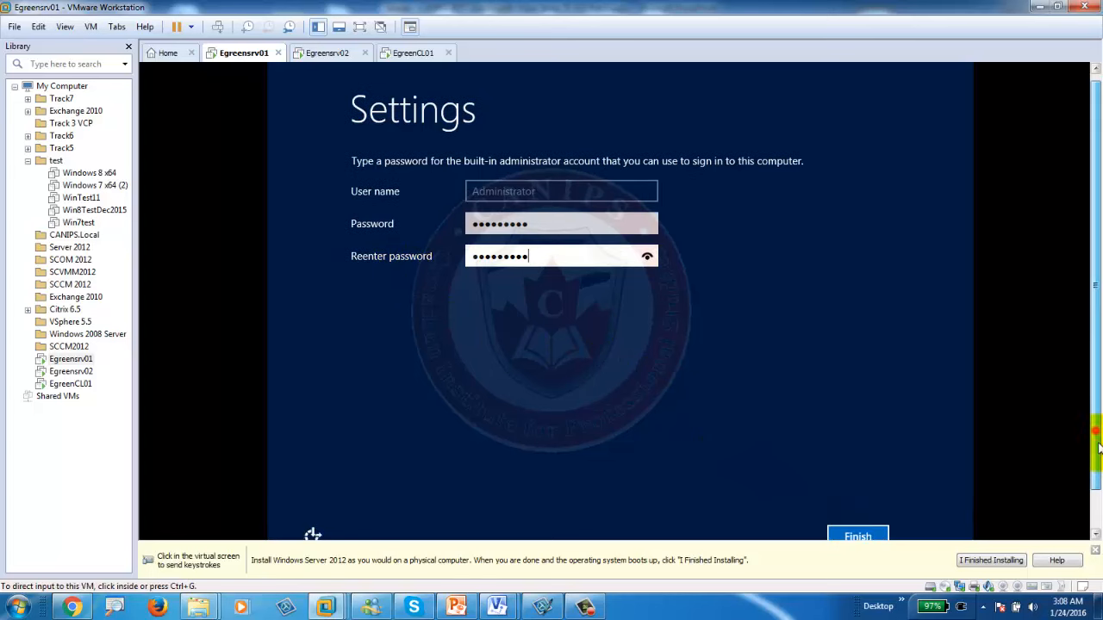
left_click(858, 525)
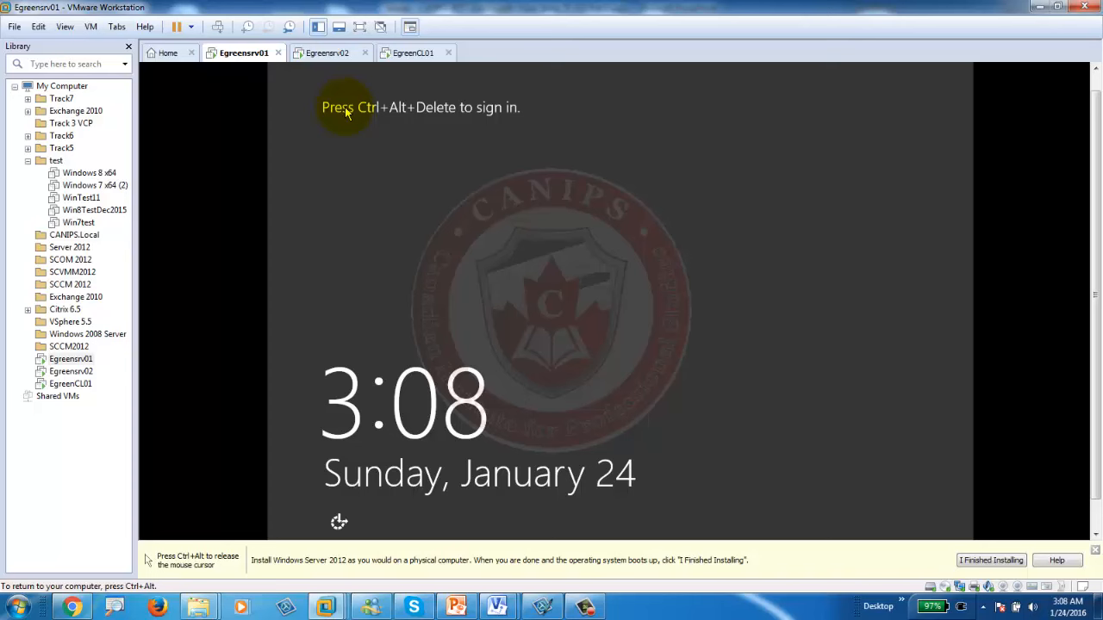
- Sign in to Egreensrv01 as Administrator with the account password and release the mouse from the virtual machine
left_click(219, 31)
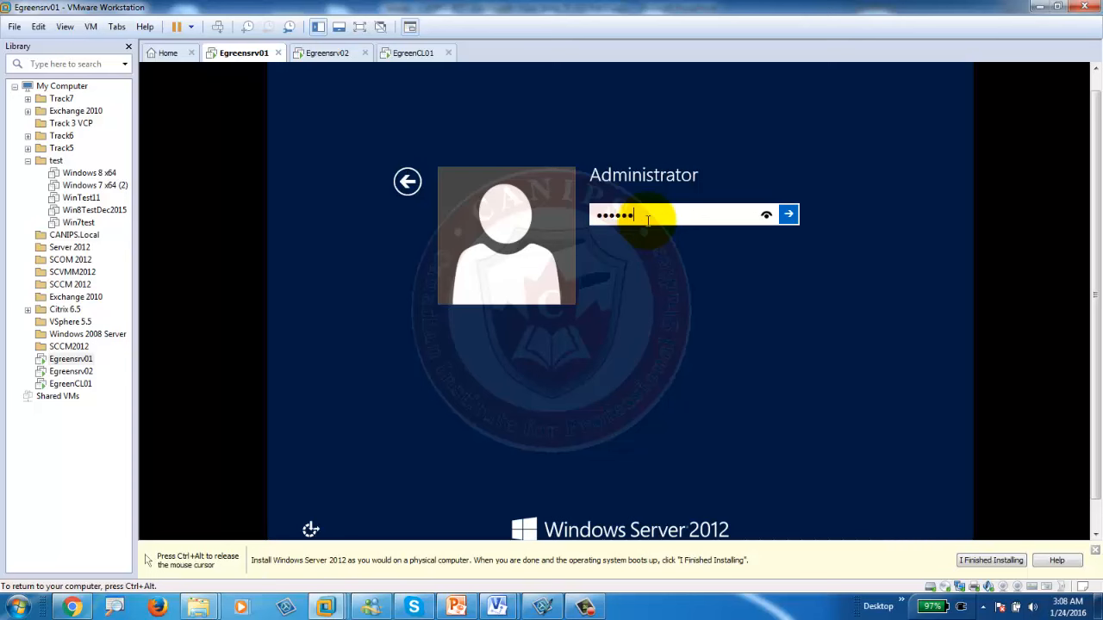
key("Return")
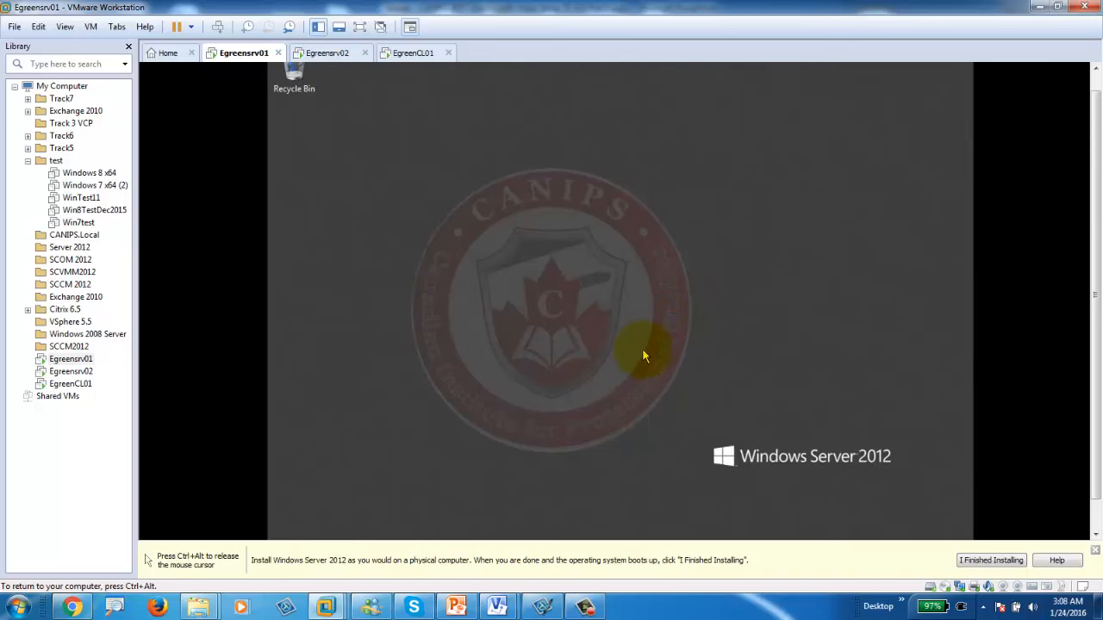
key("ctrl+alt")
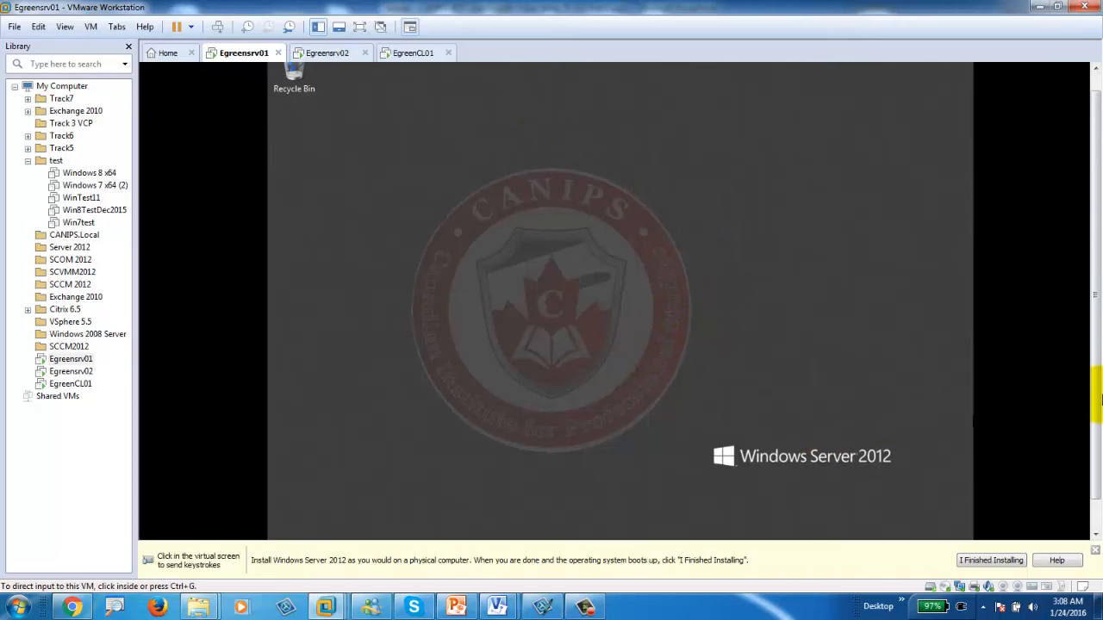
left_click(438, 140)
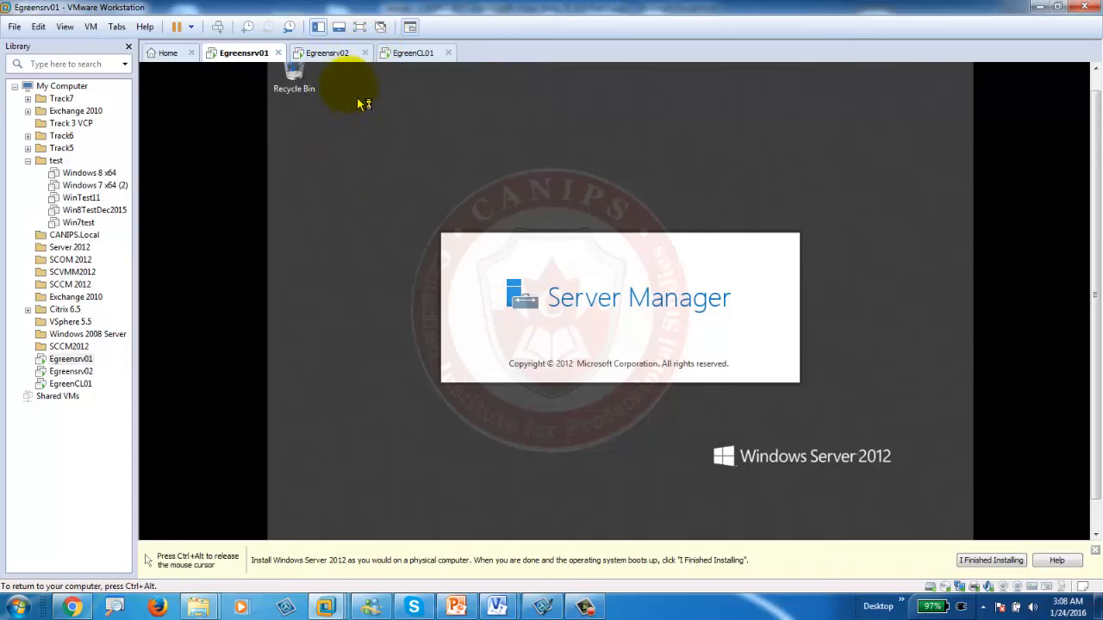
key("ctrl+alt")
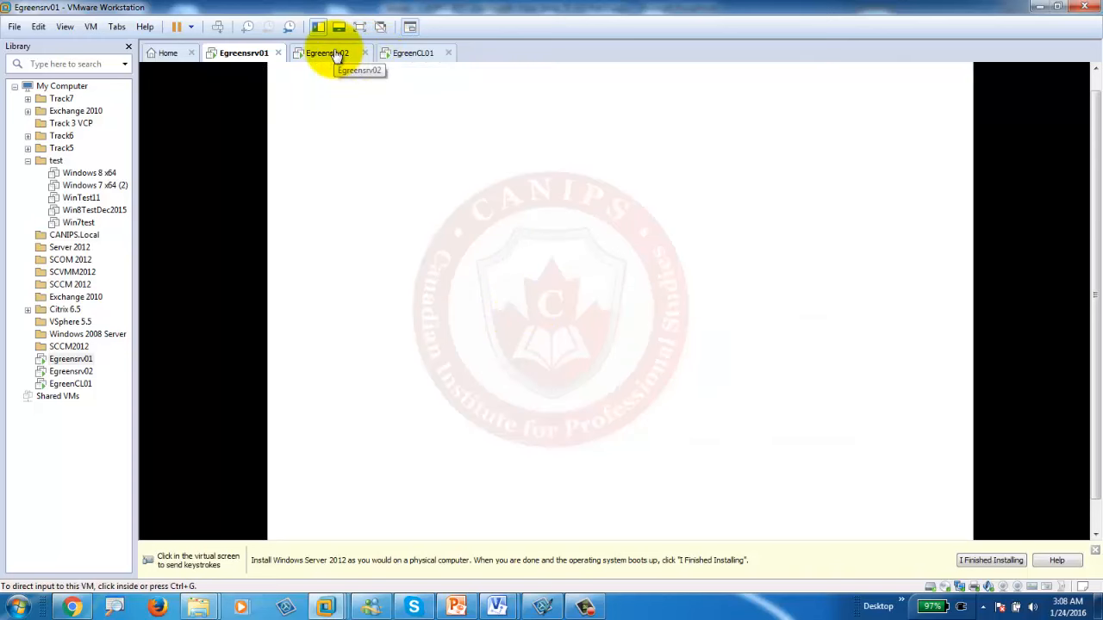
- Review the Standard Server Build Guide in the PowerPoint slide and open the Local Server properties in Egreensrv01's Server Manager
left_click(505, 255)
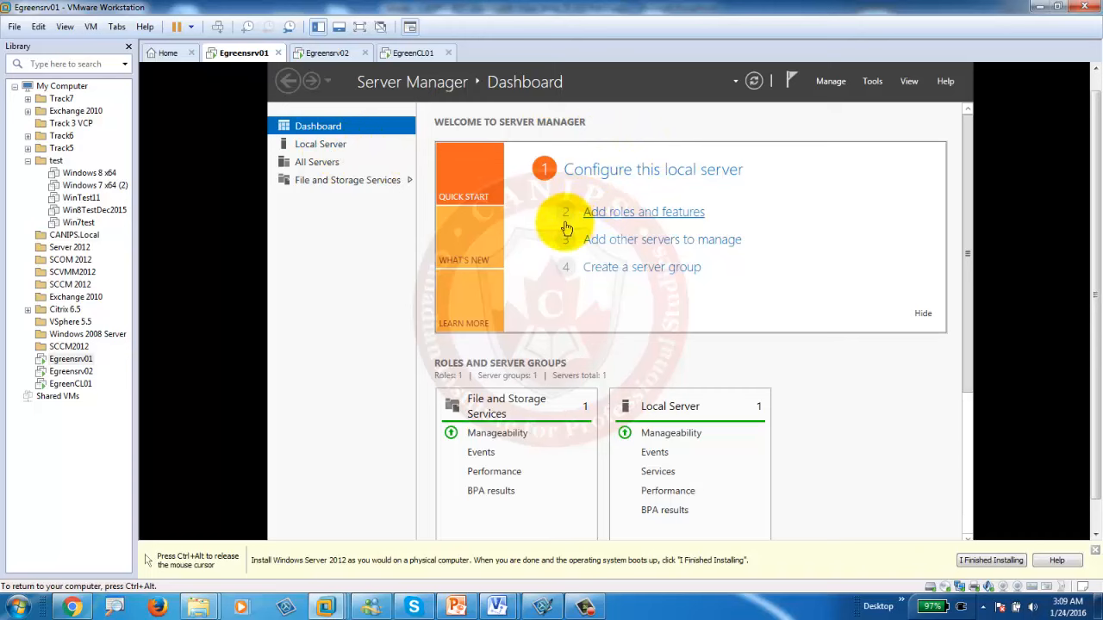
left_click(455, 607)
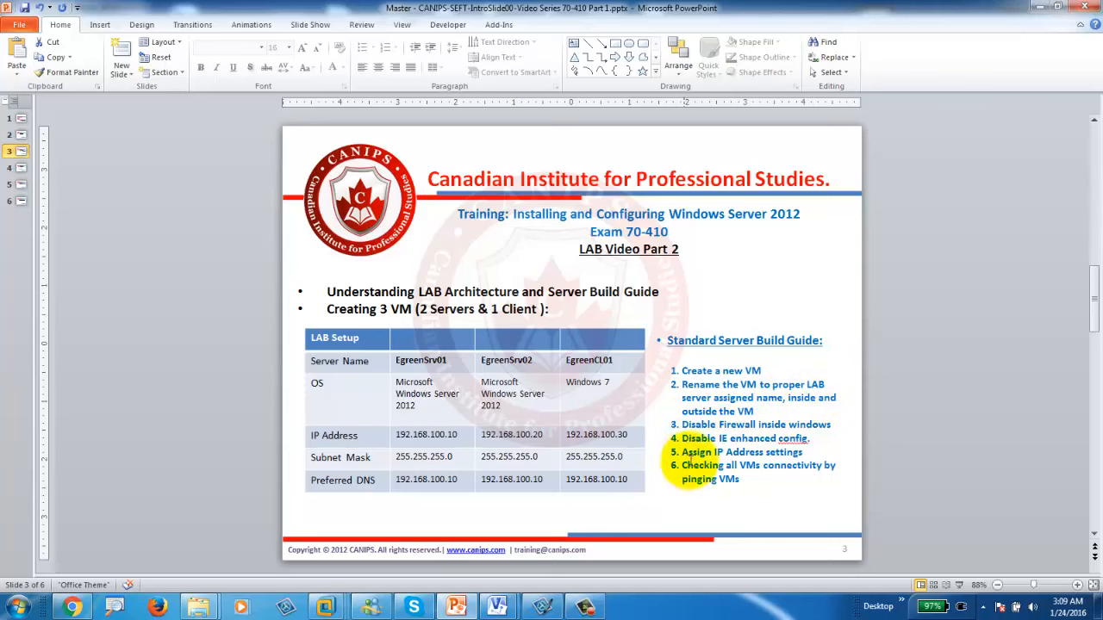
left_click(1040, 8)
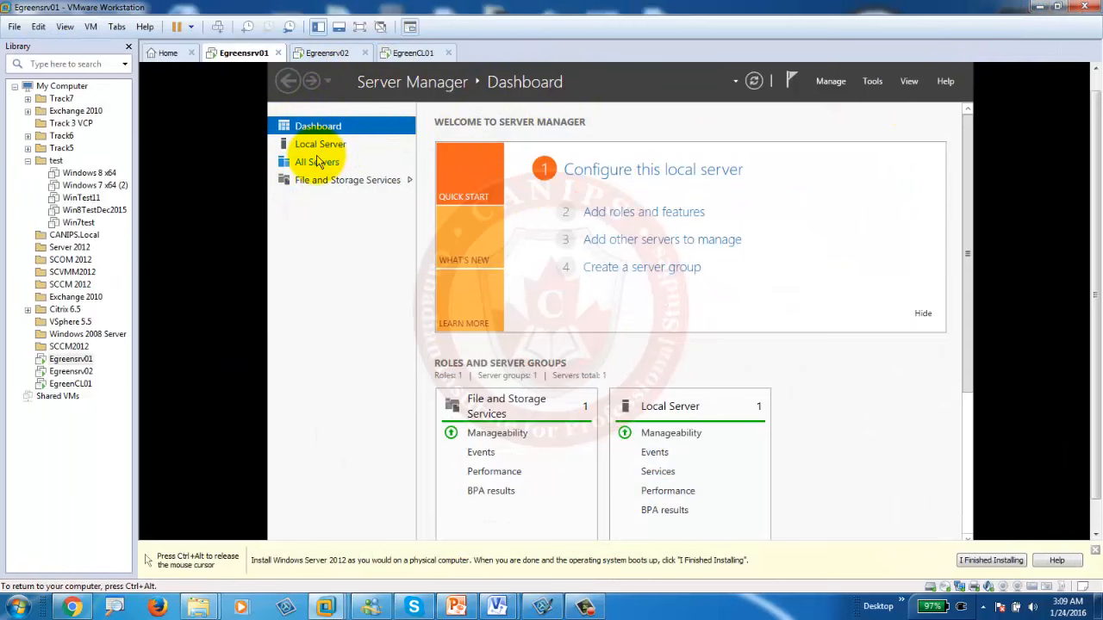
left_click(317, 150)
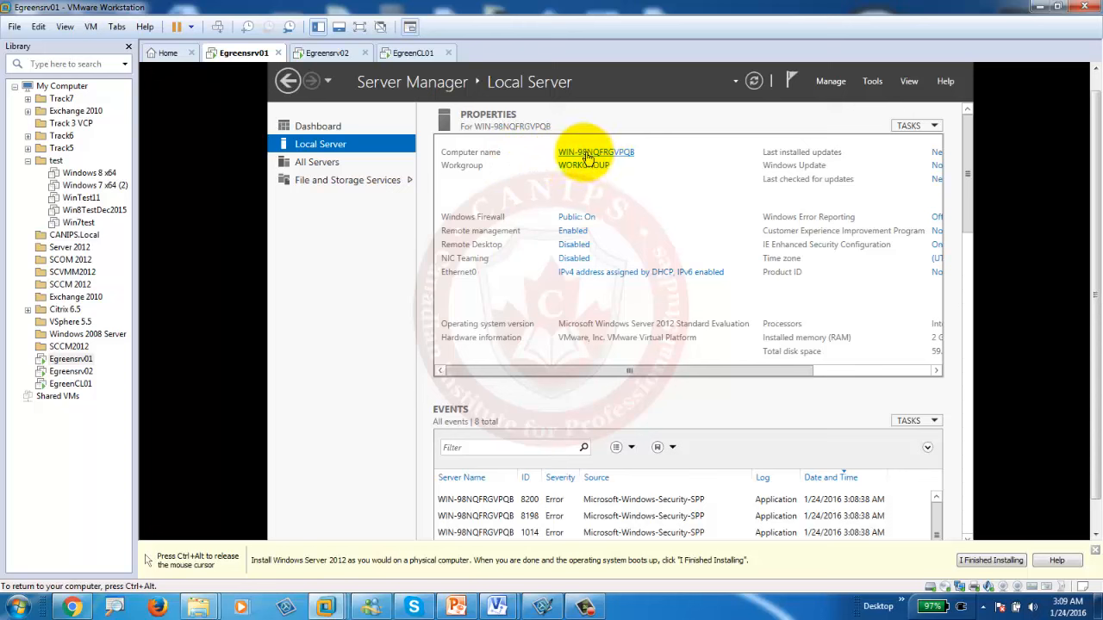
key("ctrl+alt")
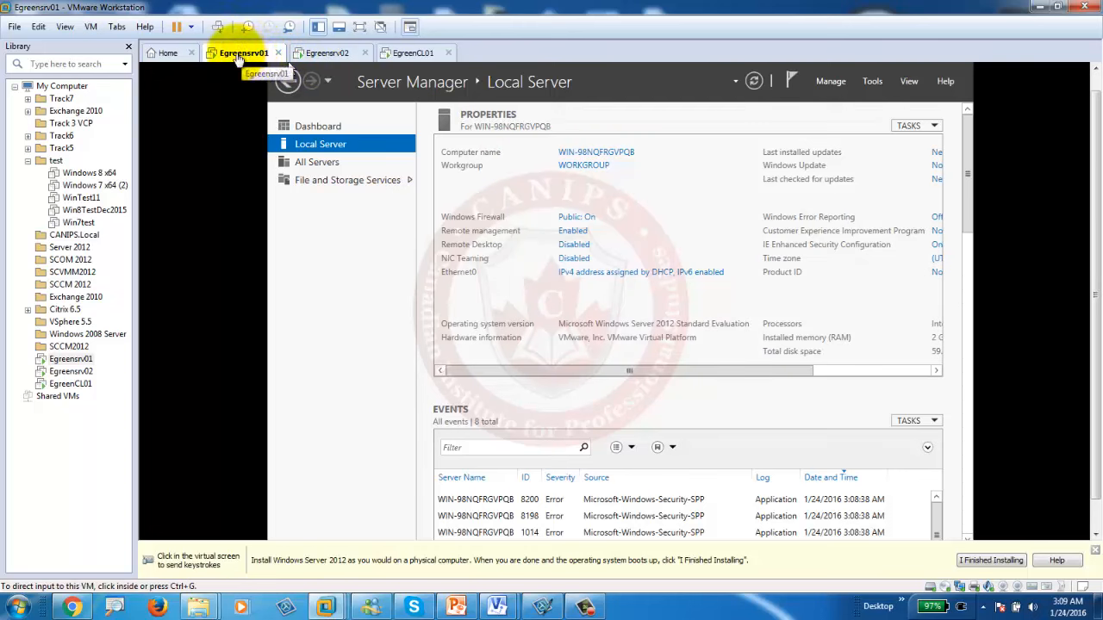
- Rename Egreensrv01's computer name to EgreenSrv01 in the system properties and postpone the restart
left_click(568, 142)
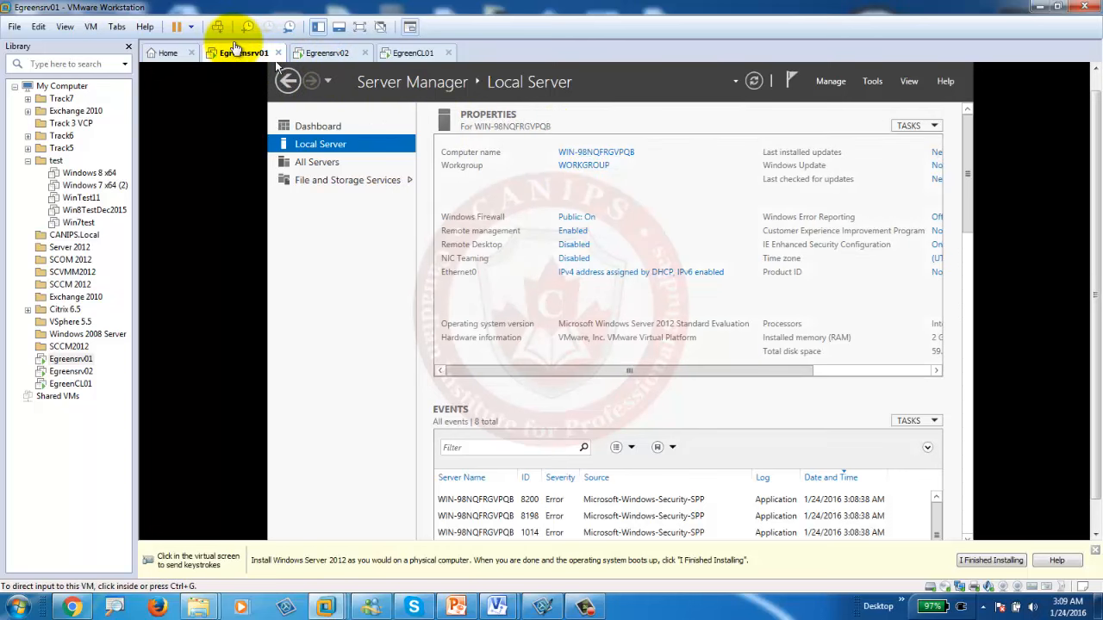
left_click(599, 153)
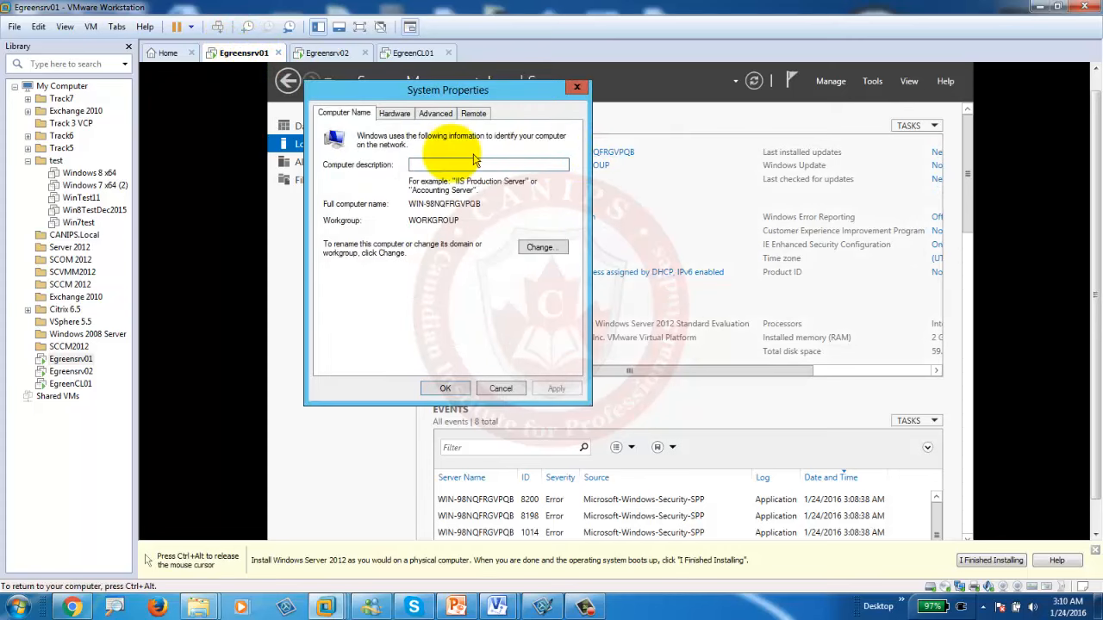
left_click(538, 249)
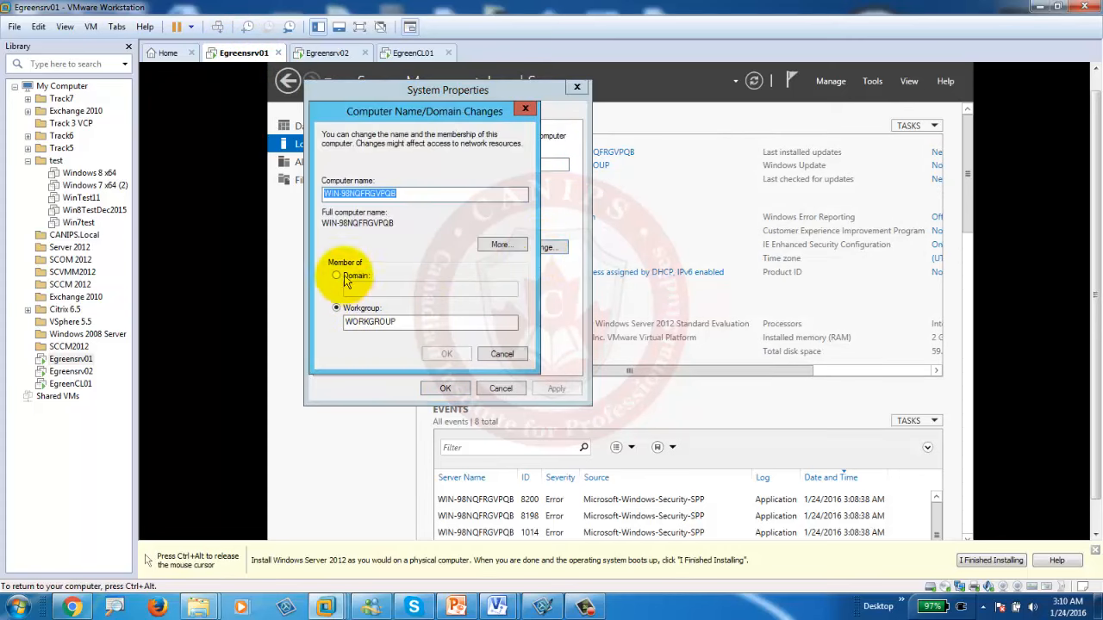
left_click_drag(401, 195, 280, 189)
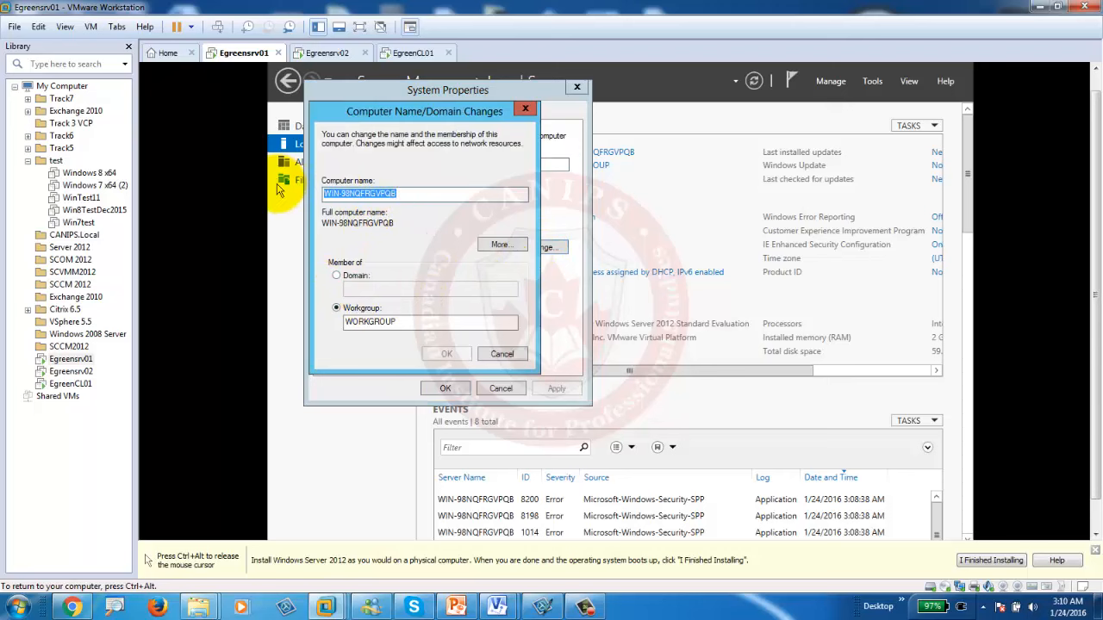
type("EgreenSrv01")
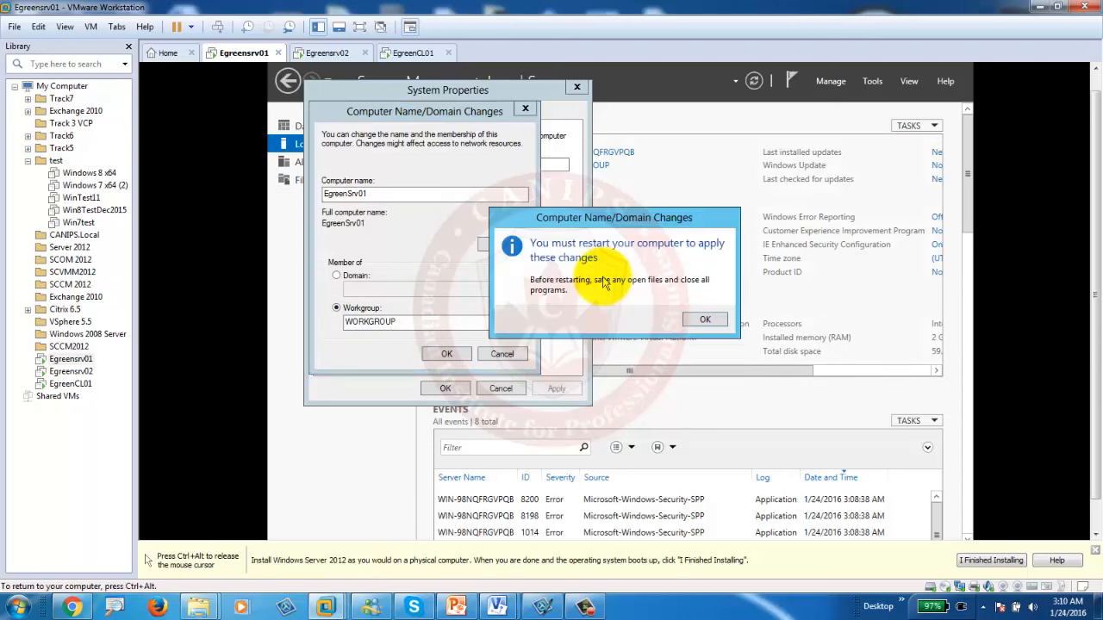
left_click(704, 320)
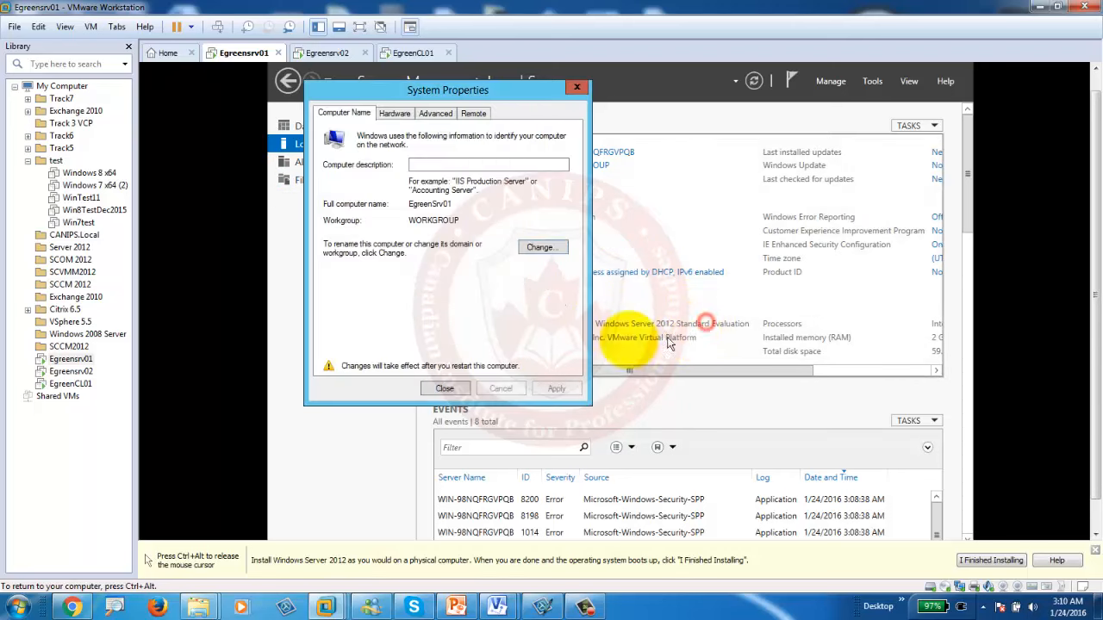
left_click(443, 386)
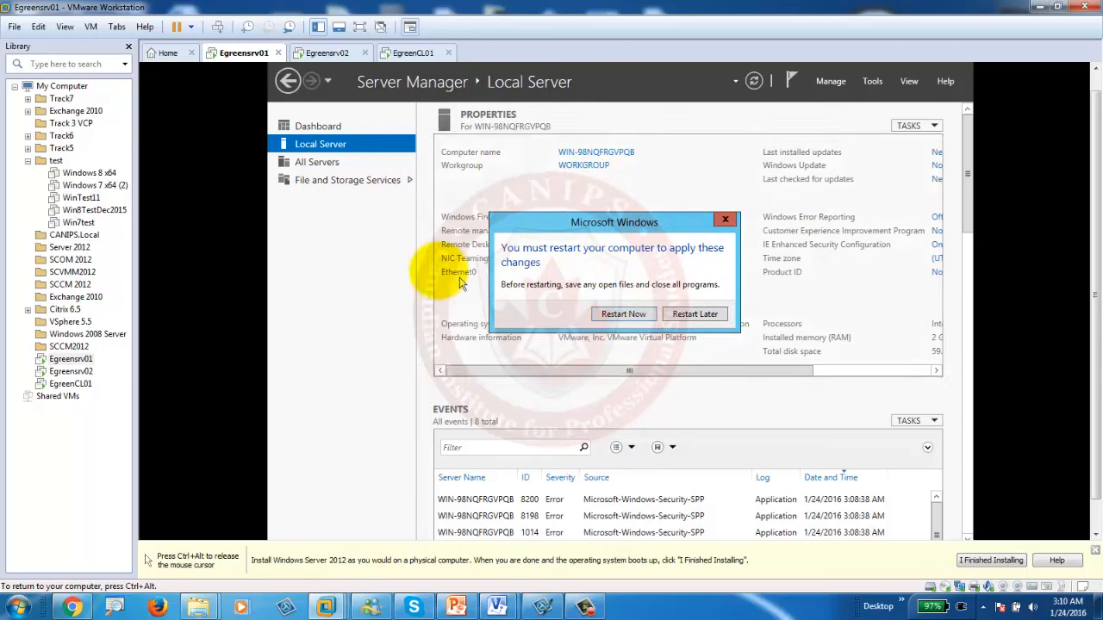
left_click(694, 315)
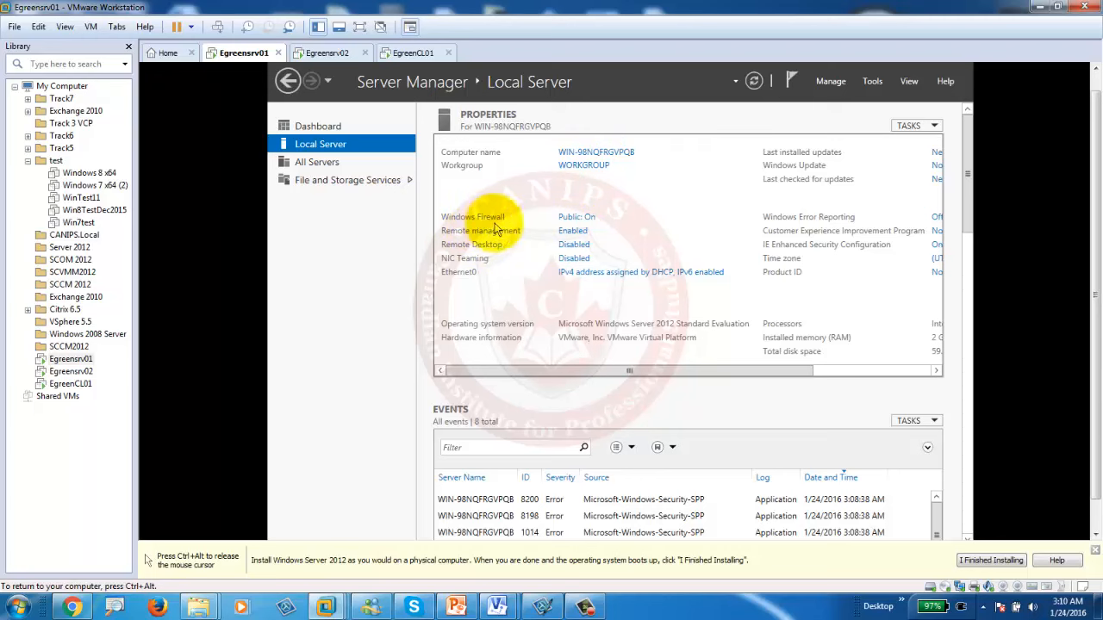
- Turn off Windows Firewall on Egreensrv01 for both private and public networks and close the firewall window
left_click(580, 217)
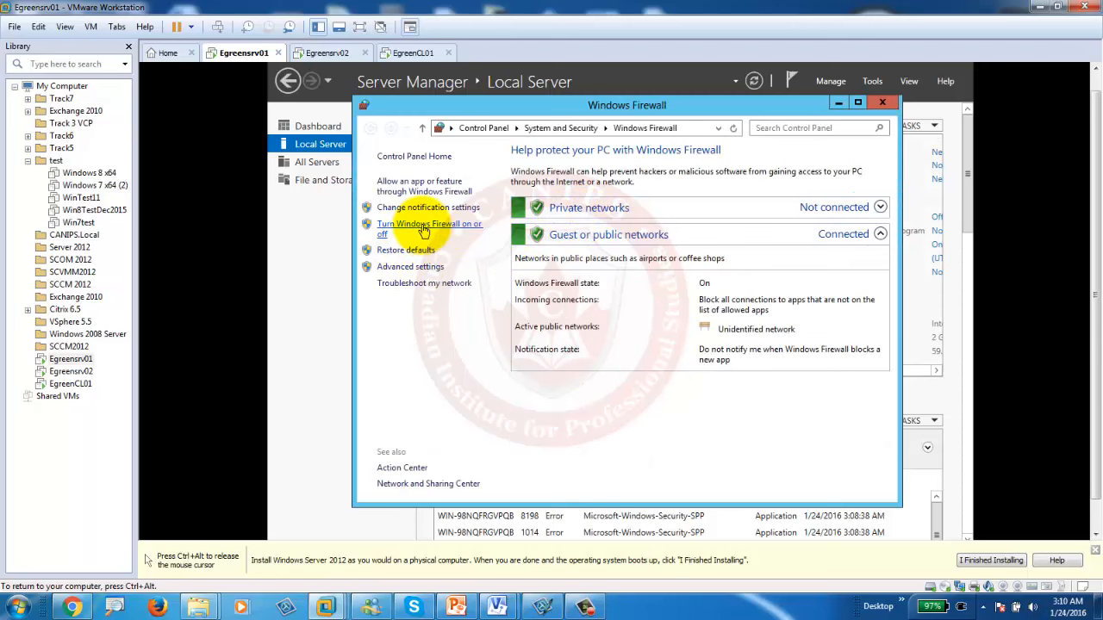
left_click(423, 230)
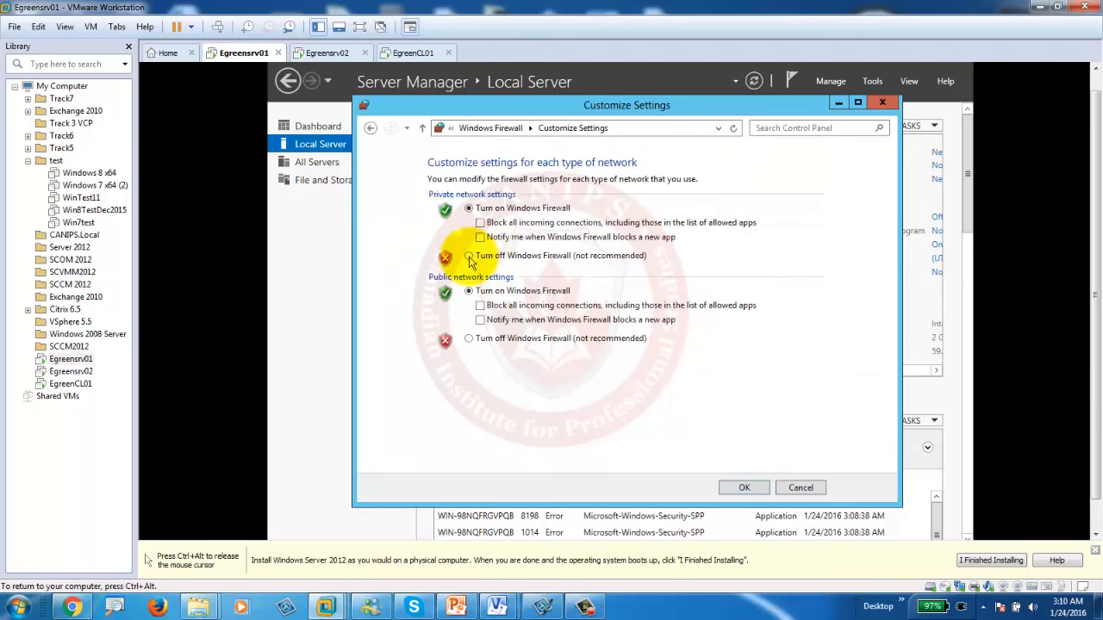
left_click(468, 255)
left_click(467, 338)
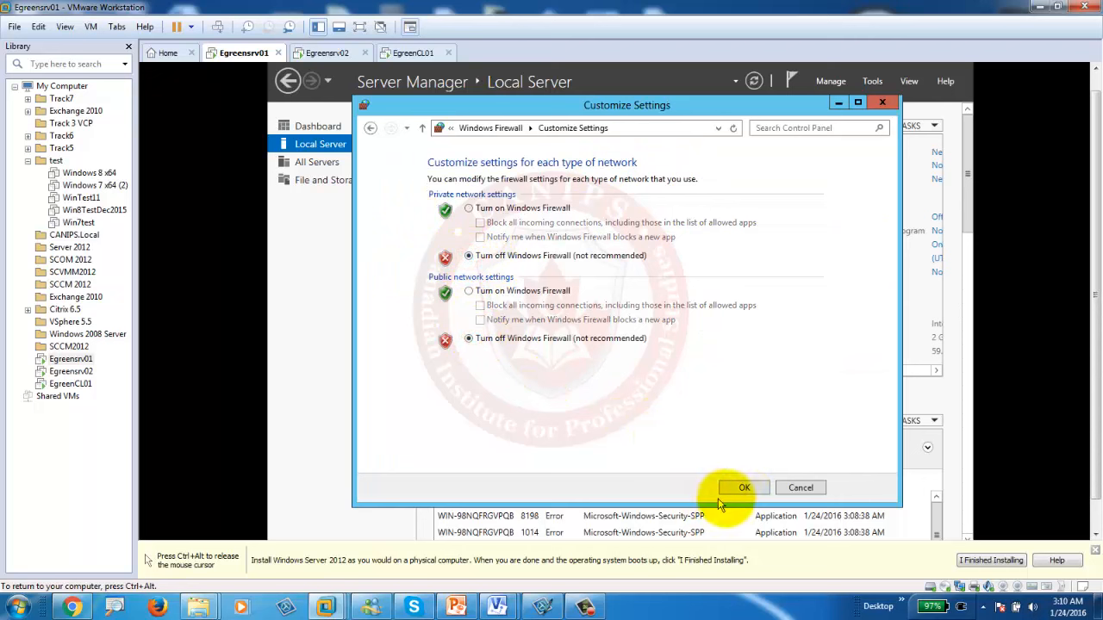
left_click(744, 488)
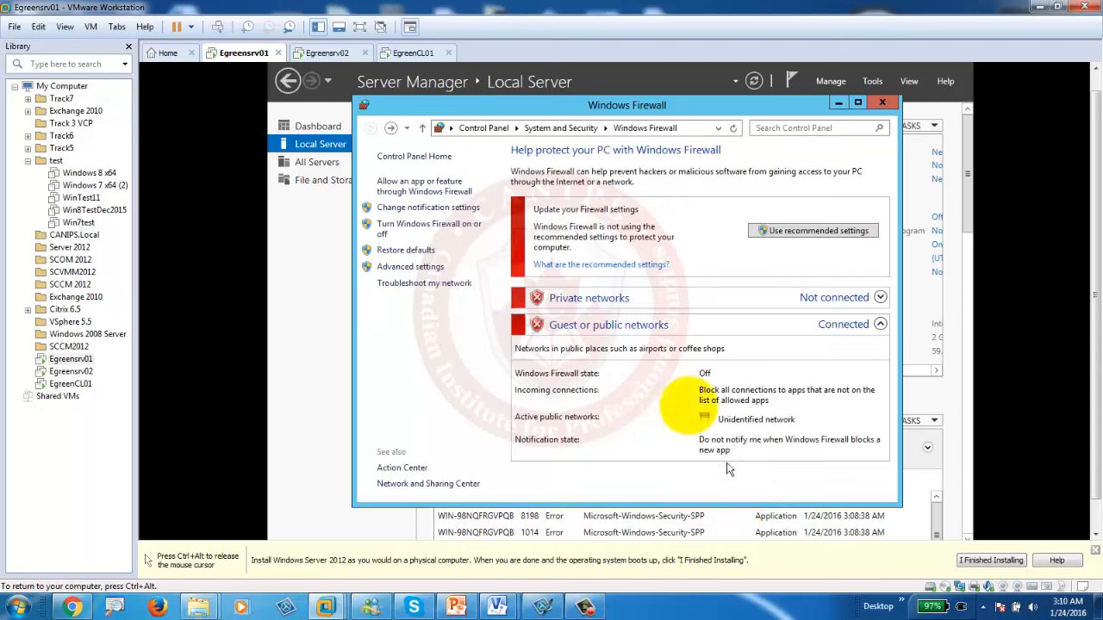
left_click(882, 104)
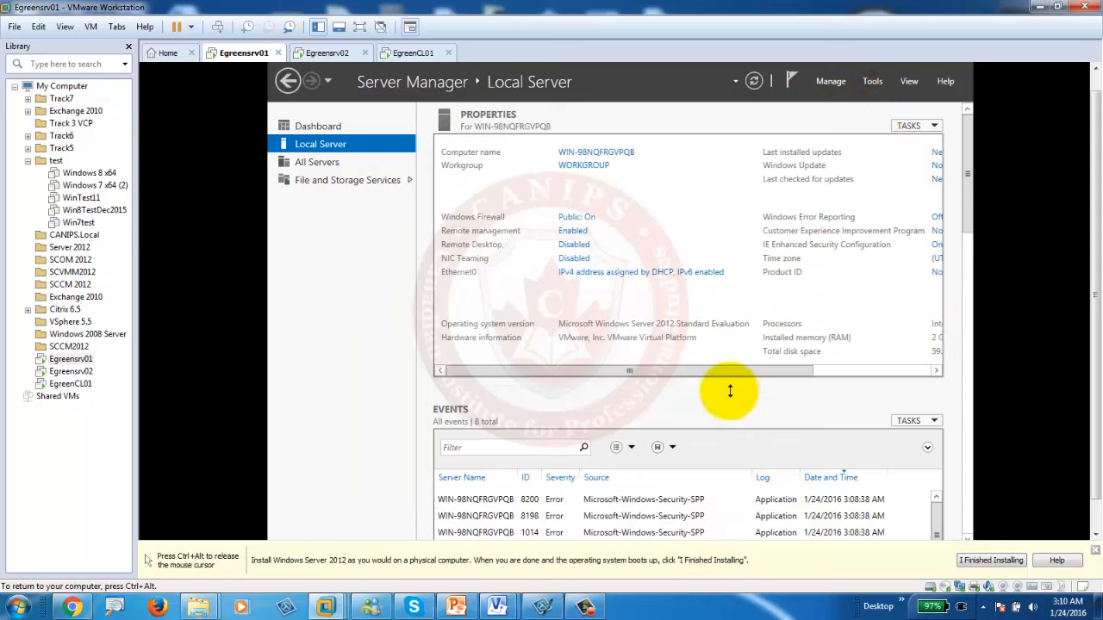
- Turn off IE Enhanced Security Configuration for both Administrators and Users, and refresh the Local Server properties
left_click_drag(712, 370, 844, 372)
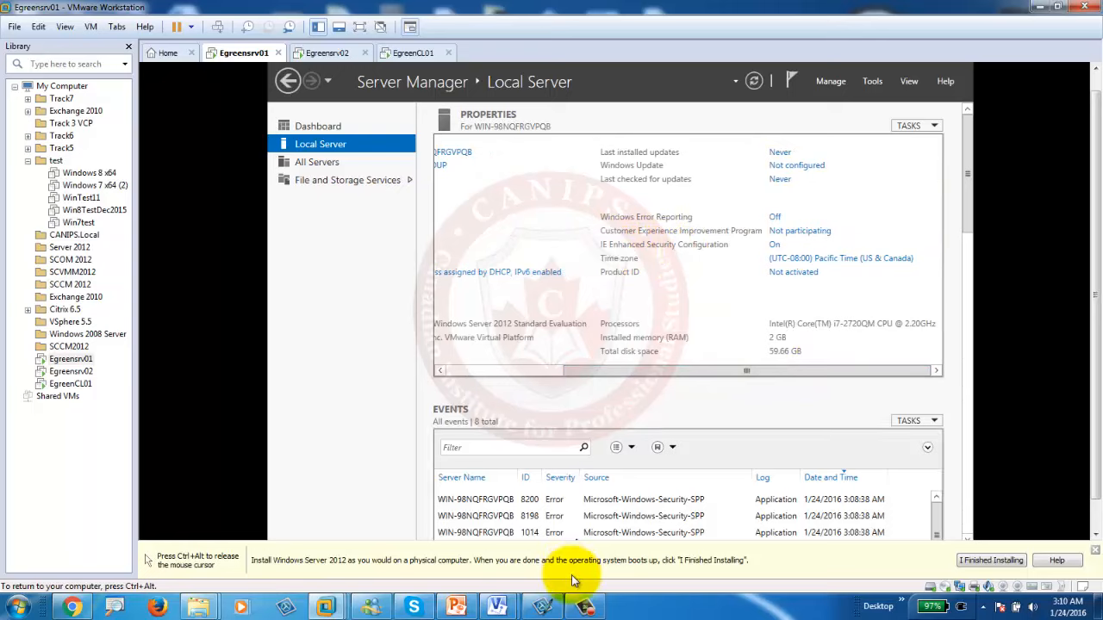
left_click(455, 607)
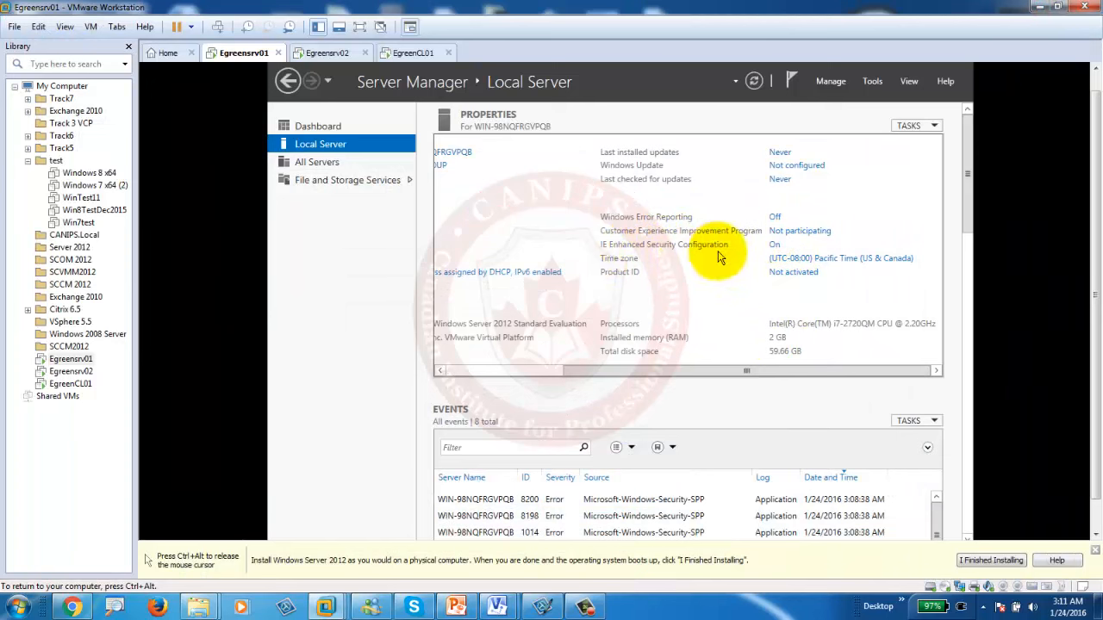
left_click(774, 245)
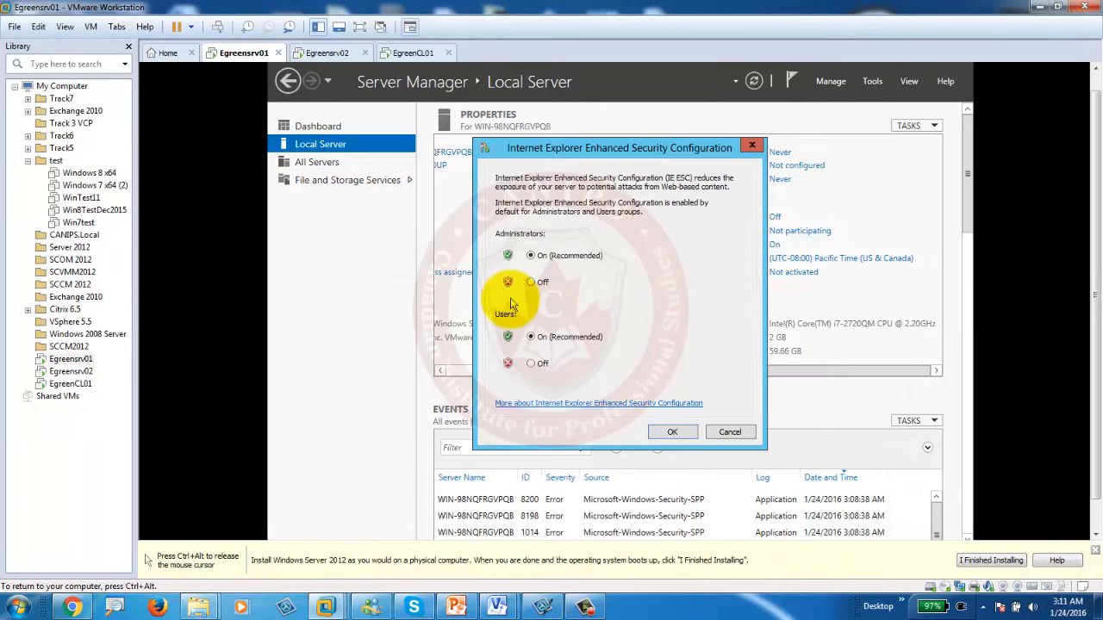
left_click(533, 285)
left_click(533, 362)
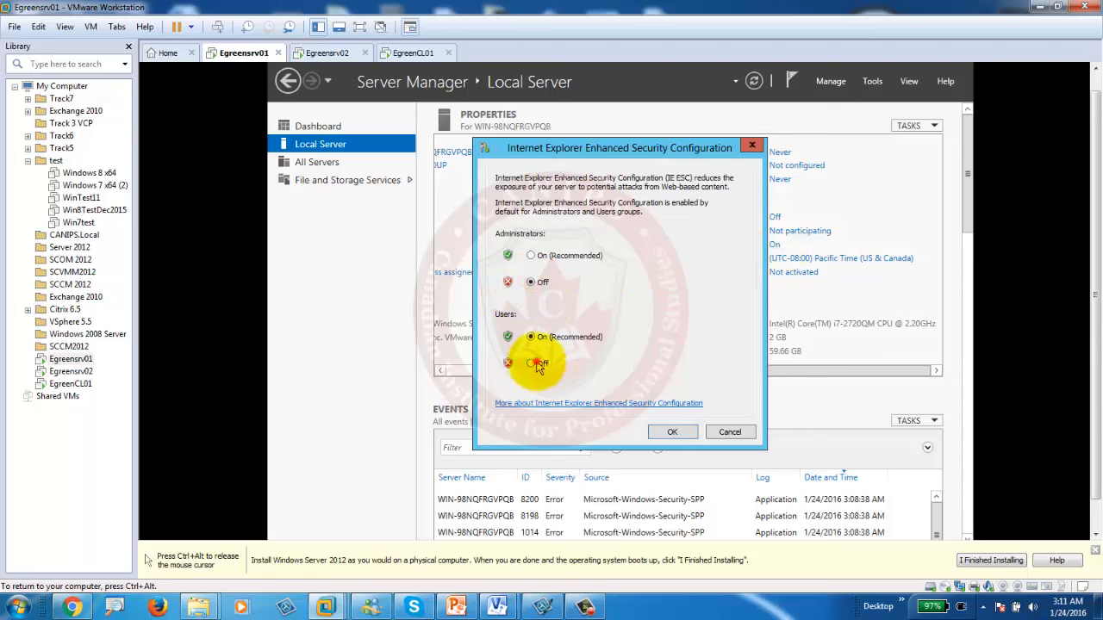
left_click(672, 433)
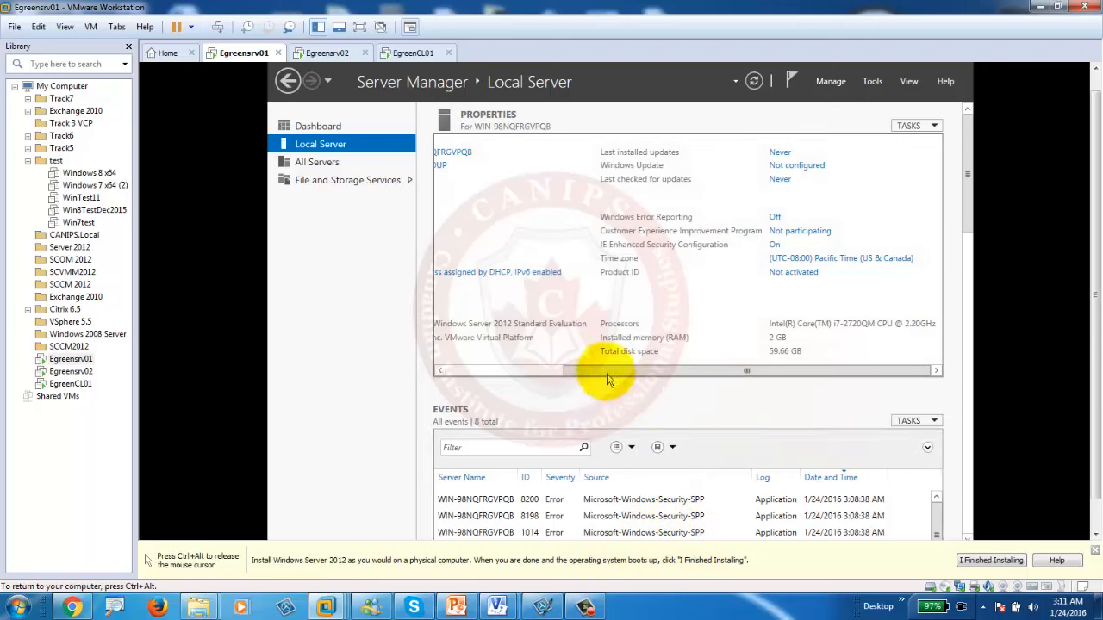
left_click_drag(615, 370, 438, 373)
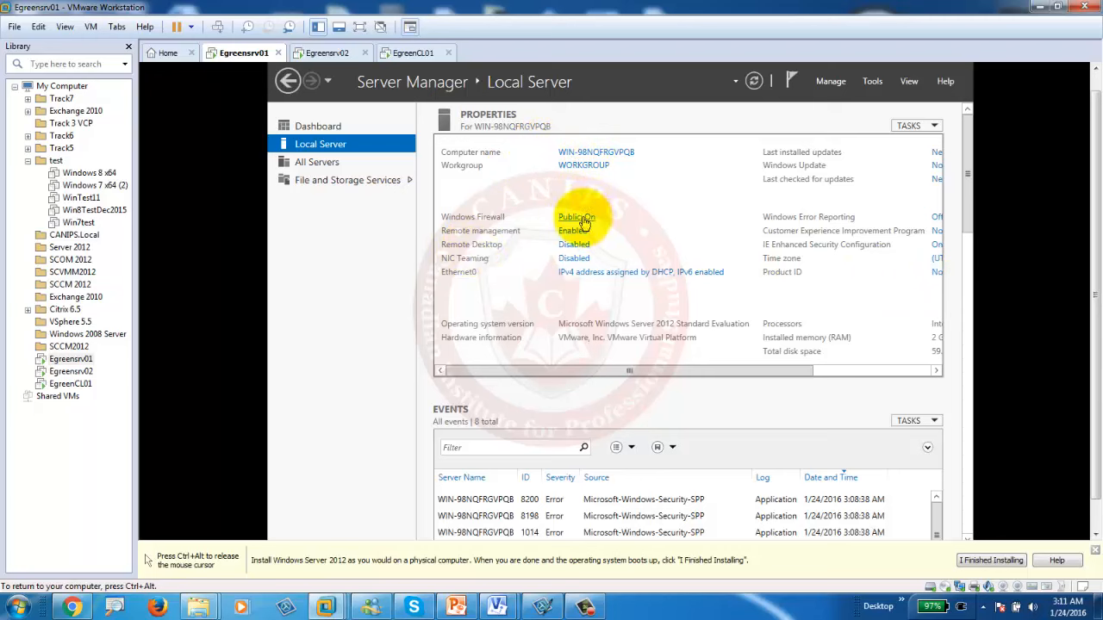
left_click(756, 83)
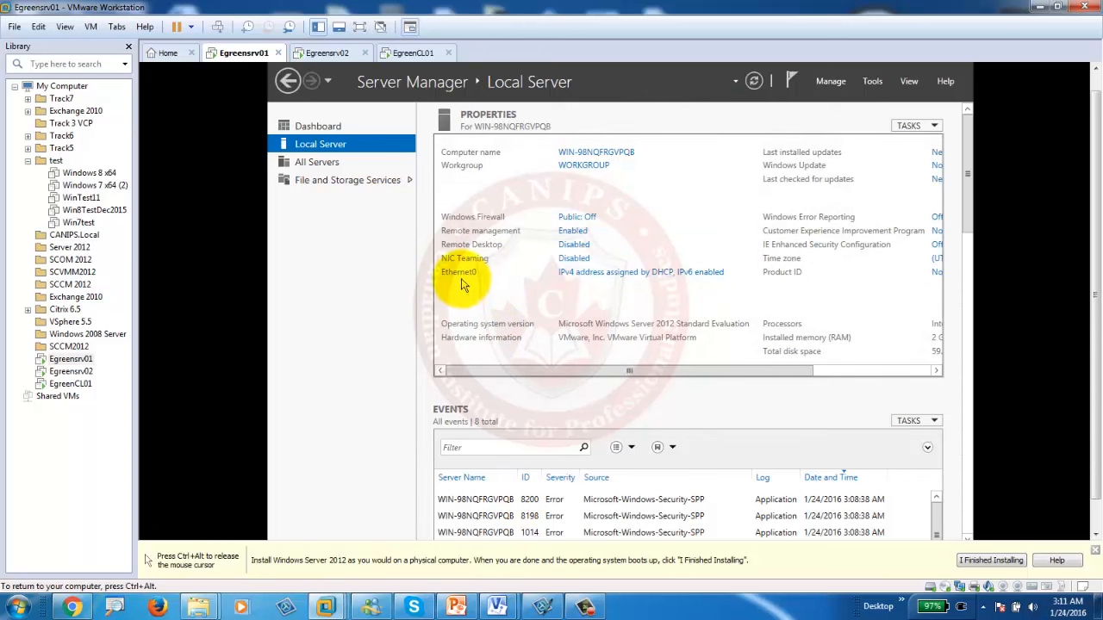
- Check the IP plan on the PowerPoint slide, then disable Internet Protocol Version 6 (TCP/IPv6) on Egreensrv01's Ethernet0 adapter
left_click(456, 607)
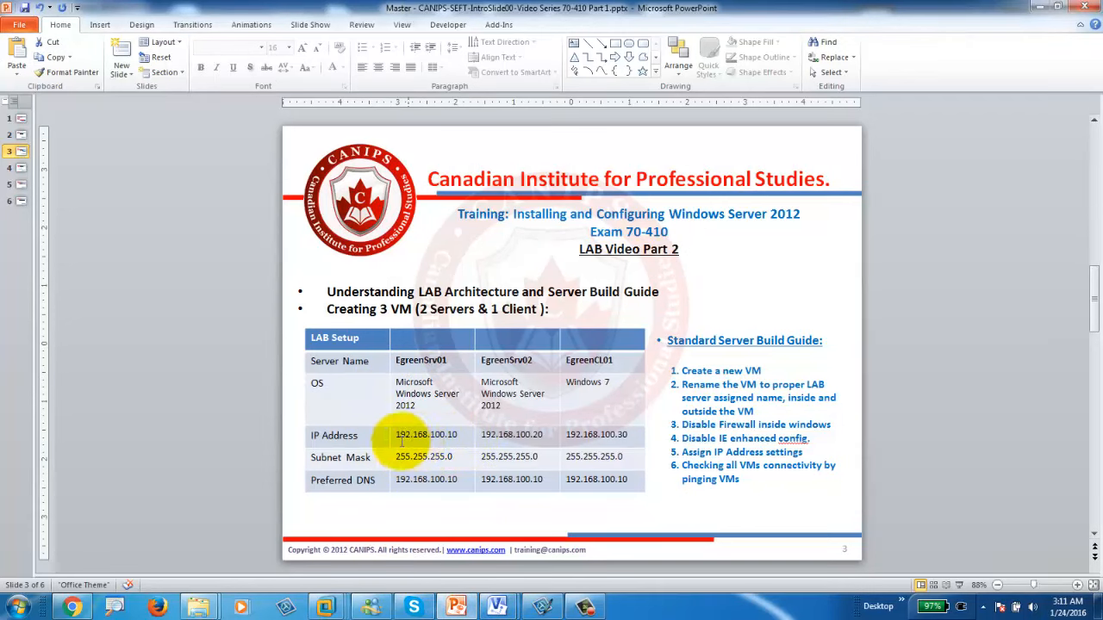
left_click(1035, 7)
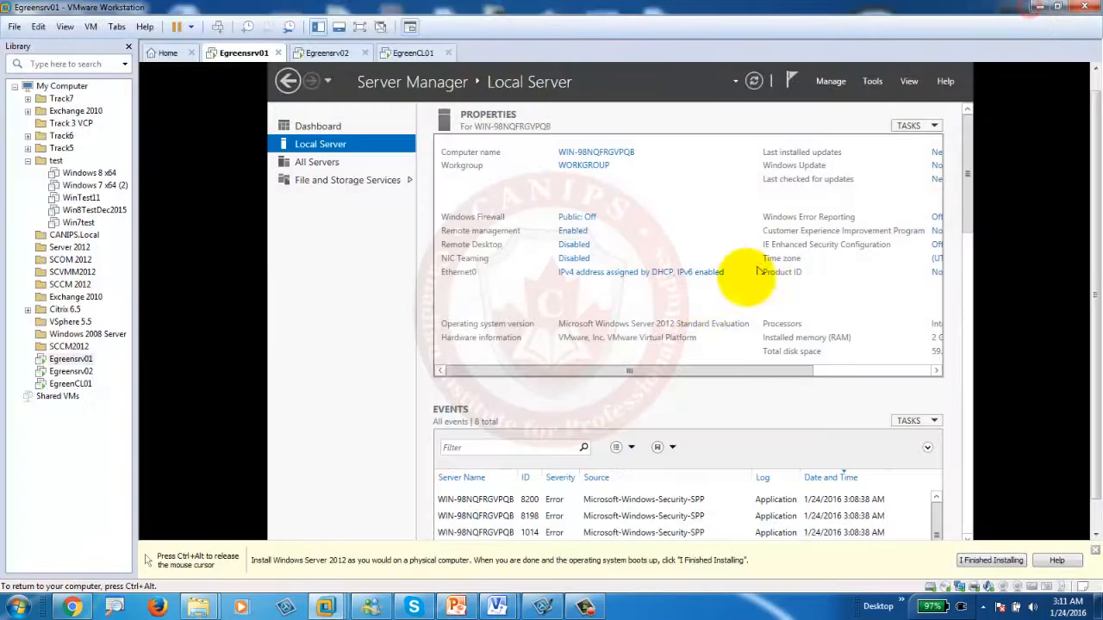
left_click(615, 276)
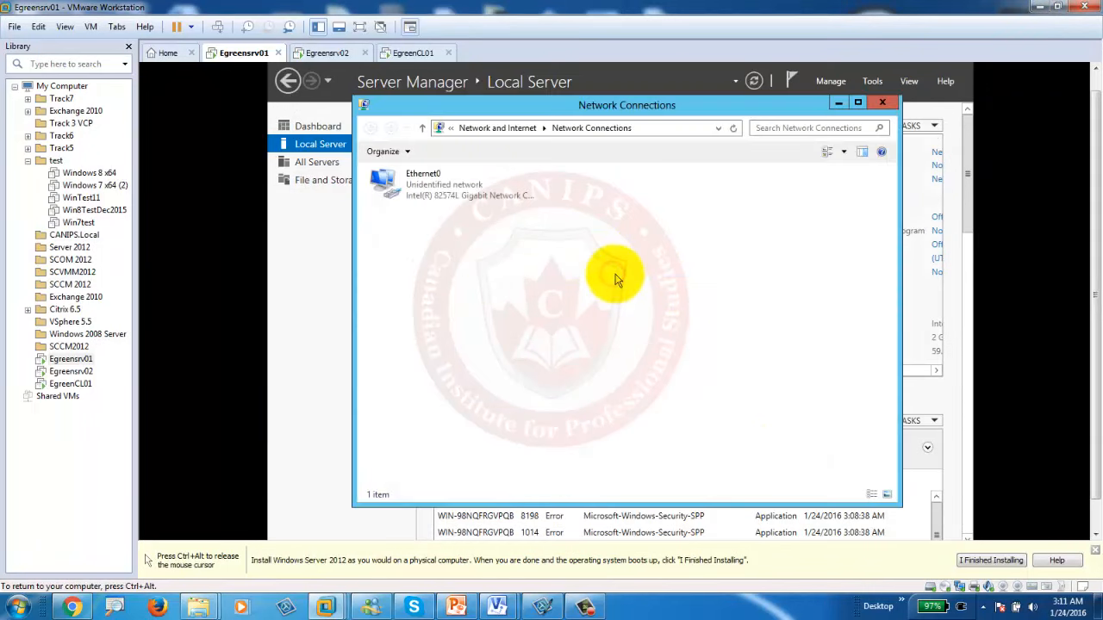
left_click(401, 179)
double_click(401, 178)
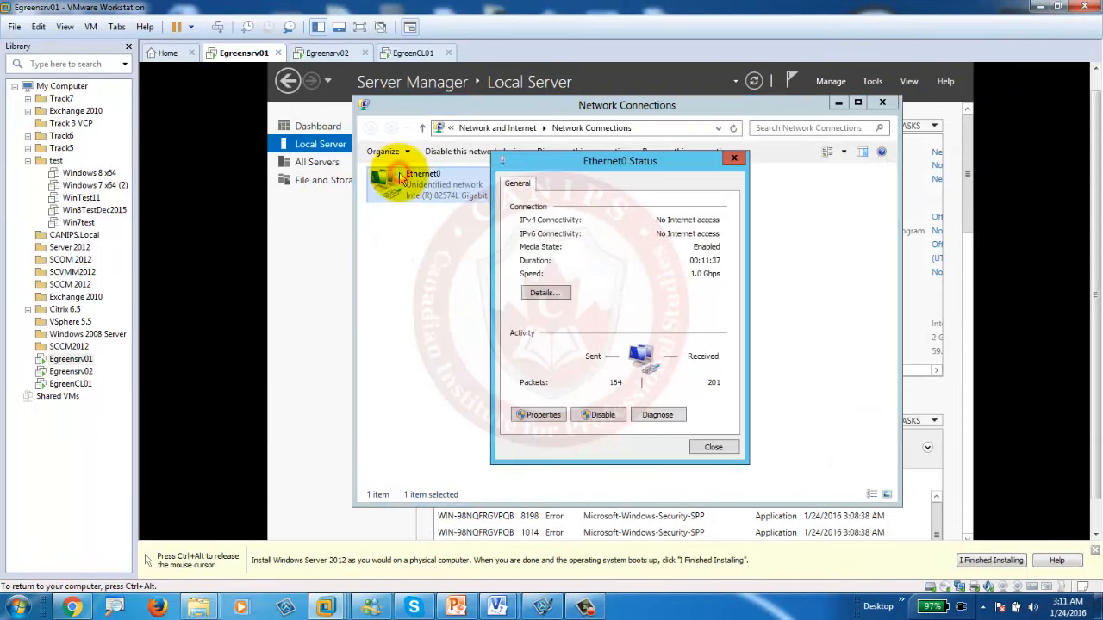
left_click(543, 415)
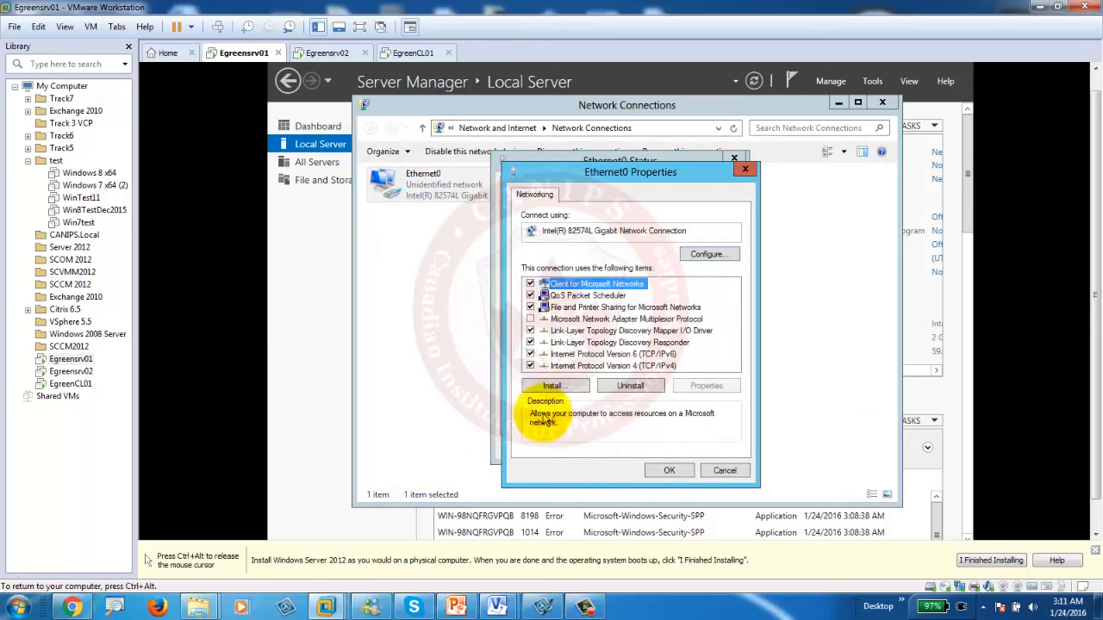
left_click(530, 354)
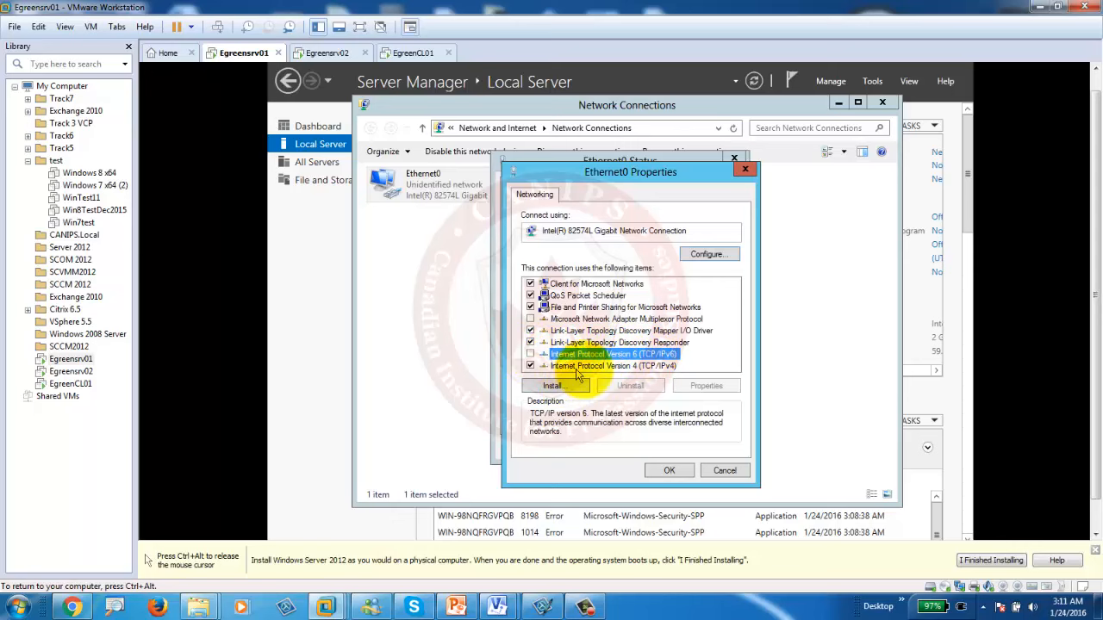
- Assign Ethernet0 the static IPv4 address 192.168.100.10, subnet mask 255.255.255.0 and preferred DNS server 192.168.100.10, per the lab table
left_click(614, 367)
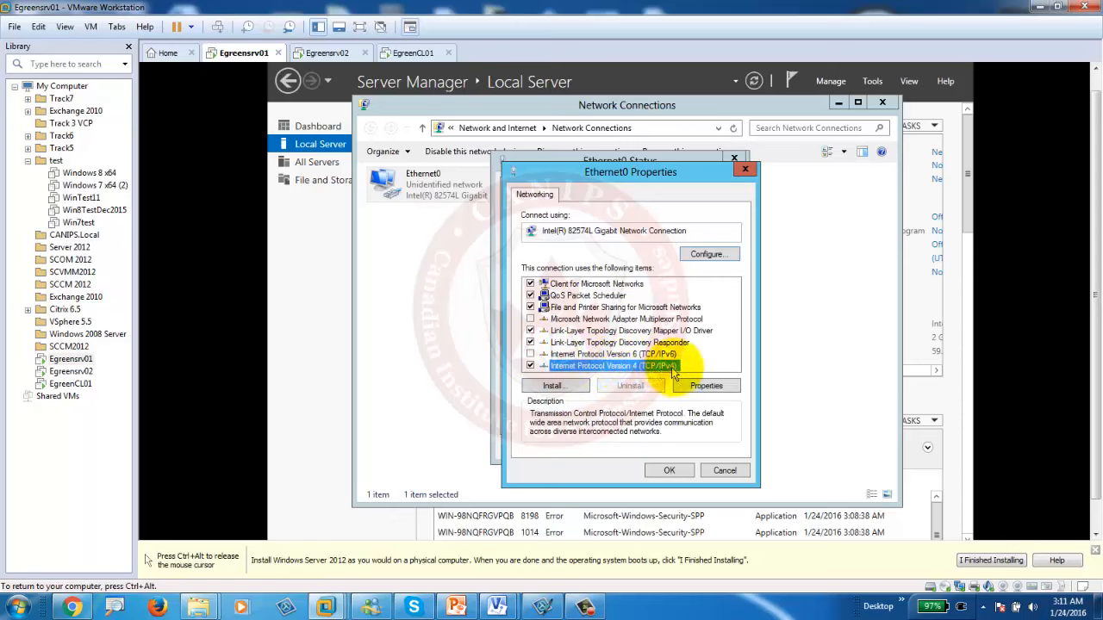
left_click(706, 386)
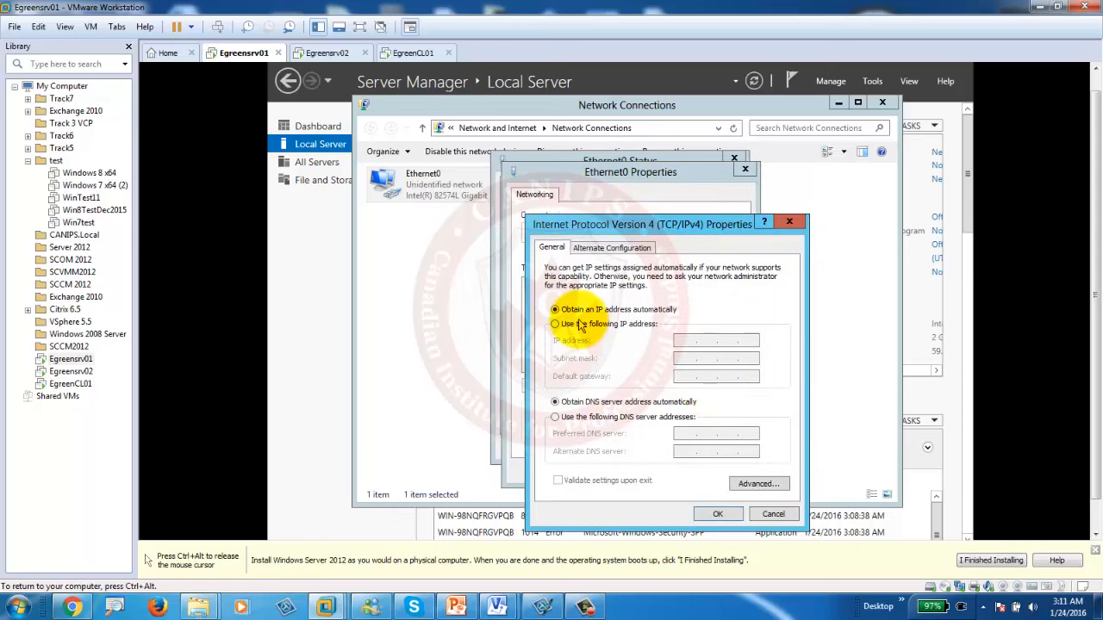
left_click(557, 324)
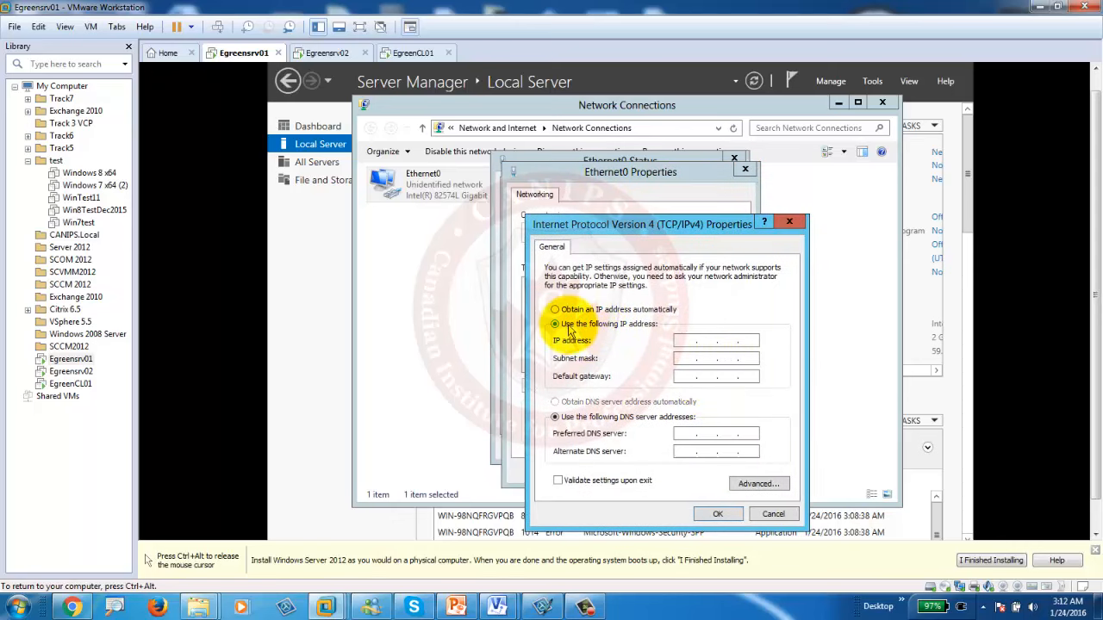
left_click(689, 340)
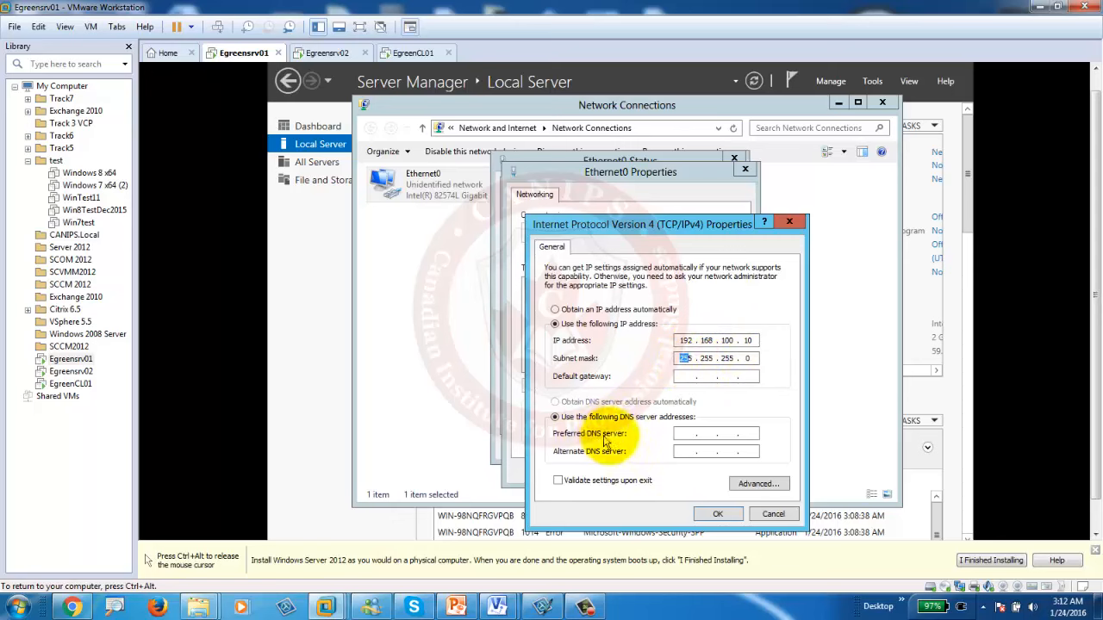
left_click(456, 476)
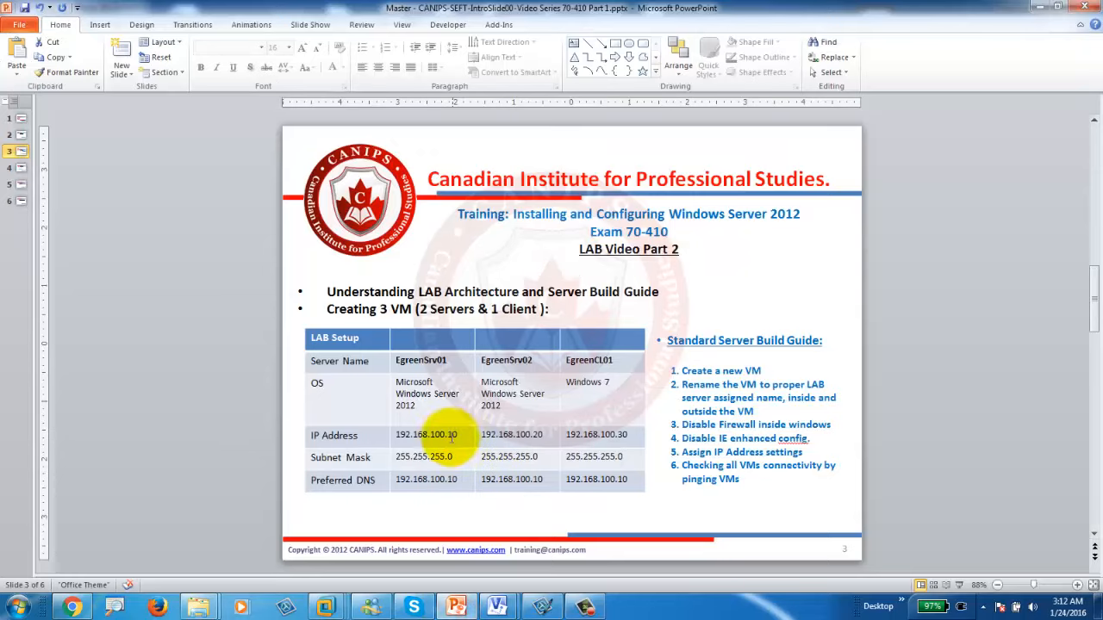
left_click(390, 435)
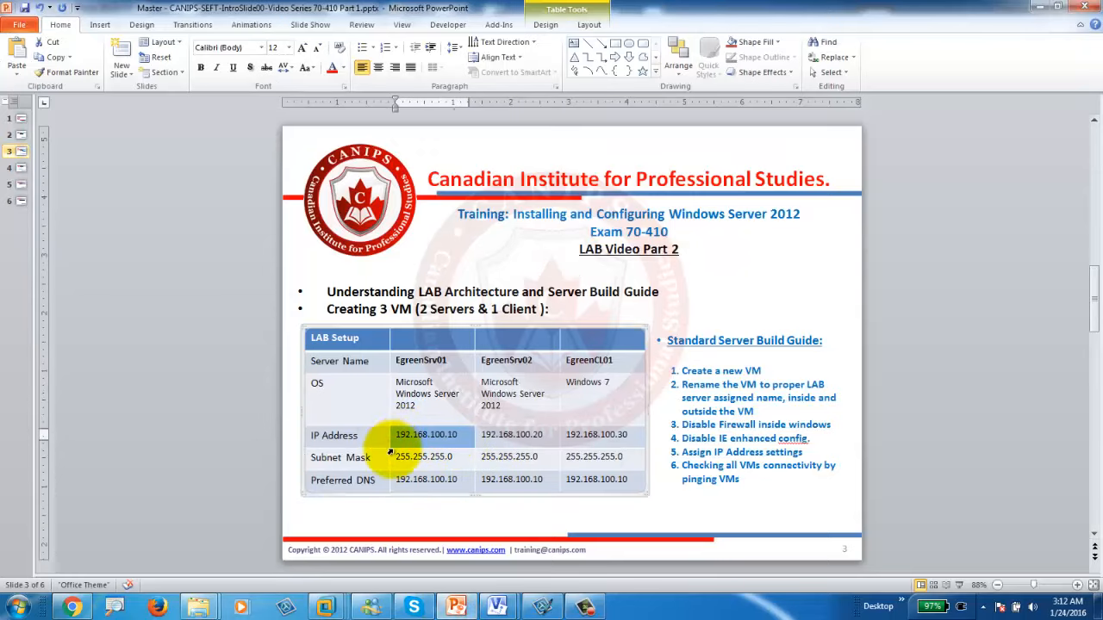
left_click(389, 458)
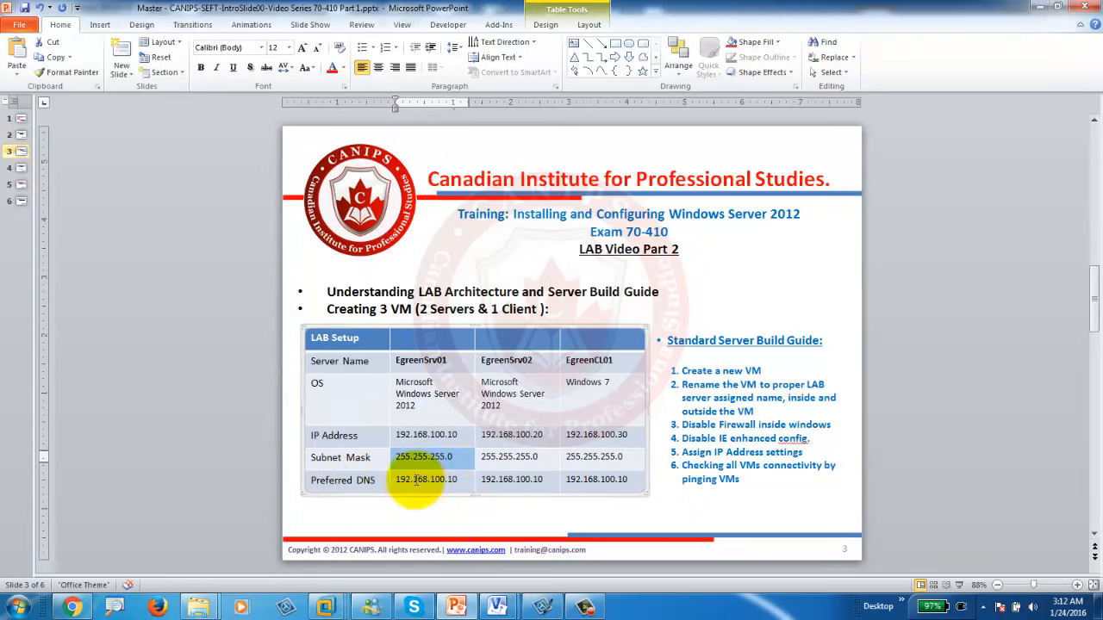
left_click(1033, 7)
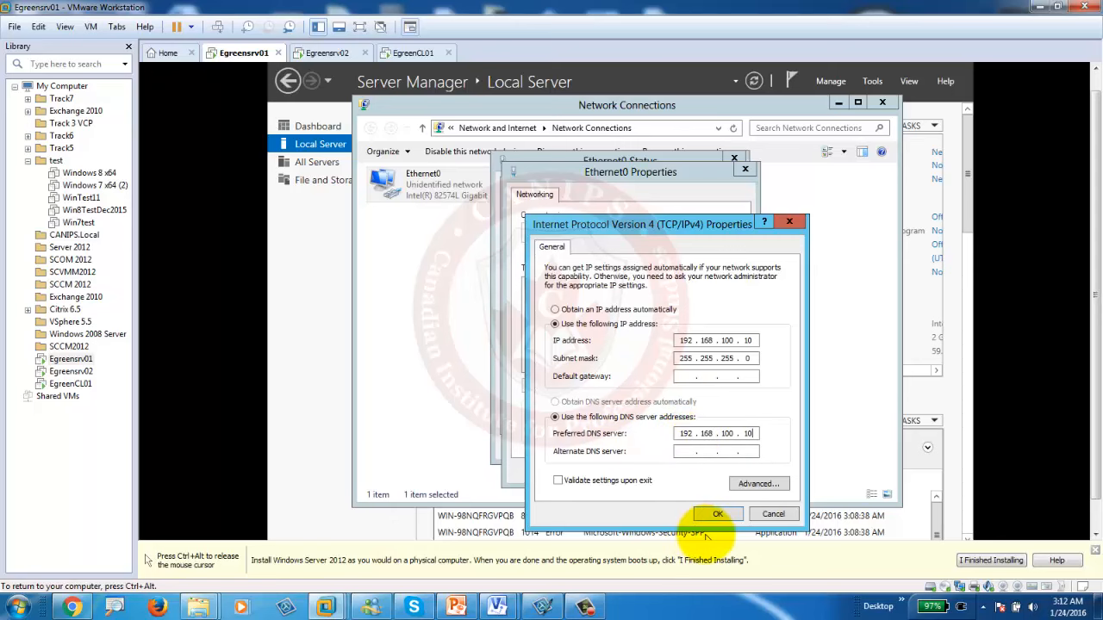
left_click(720, 515)
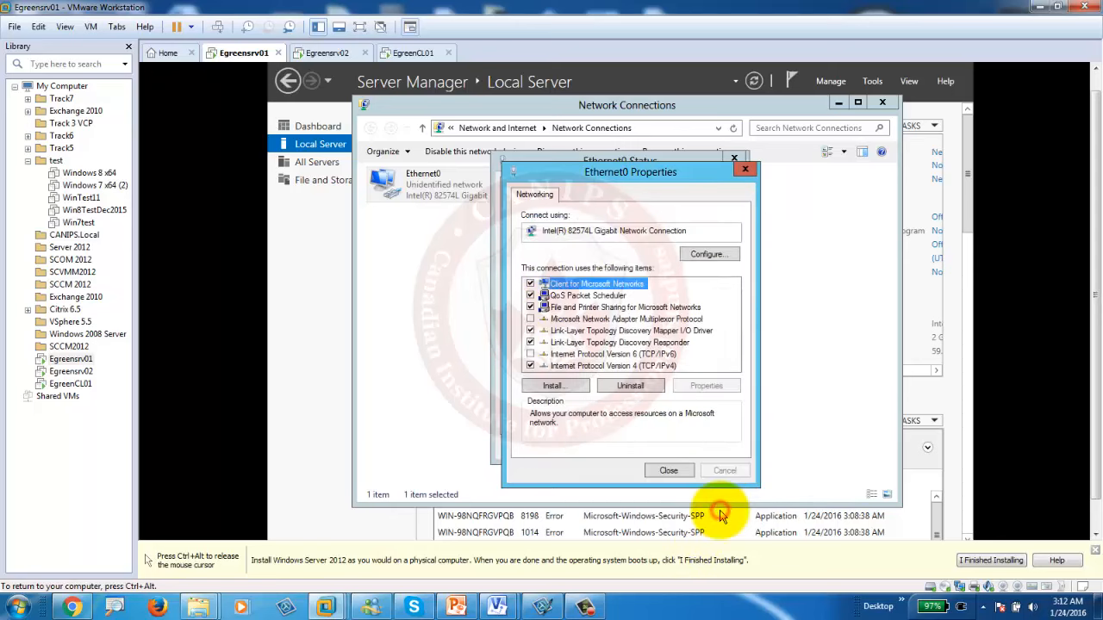
- Close the Ethernet0 properties, status and Network Connections windows on Egreensrv01, and refresh the Local Server properties
left_click(687, 467)
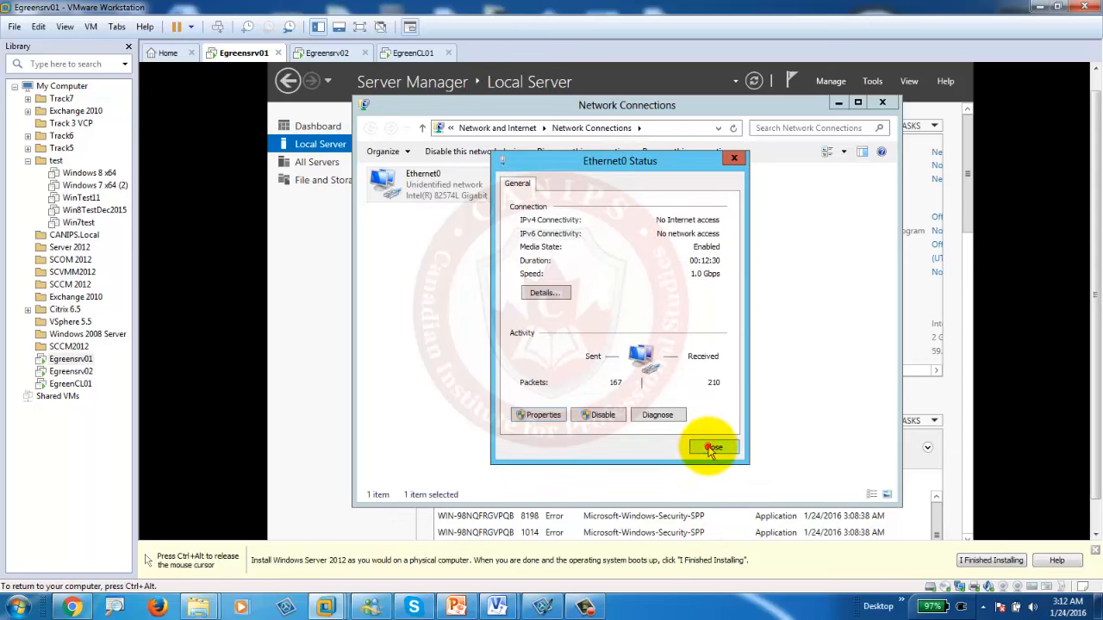
left_click(711, 446)
left_click(882, 104)
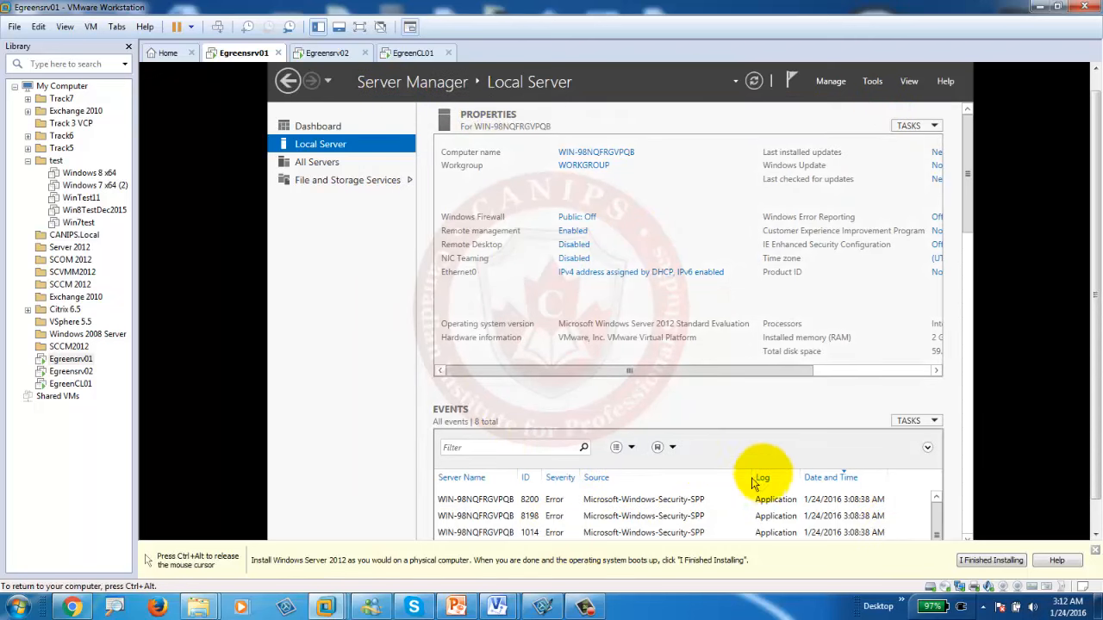
left_click_drag(1100, 435, 1091, 465)
scroll(1094, 452, "up", 2)
left_click(603, 217)
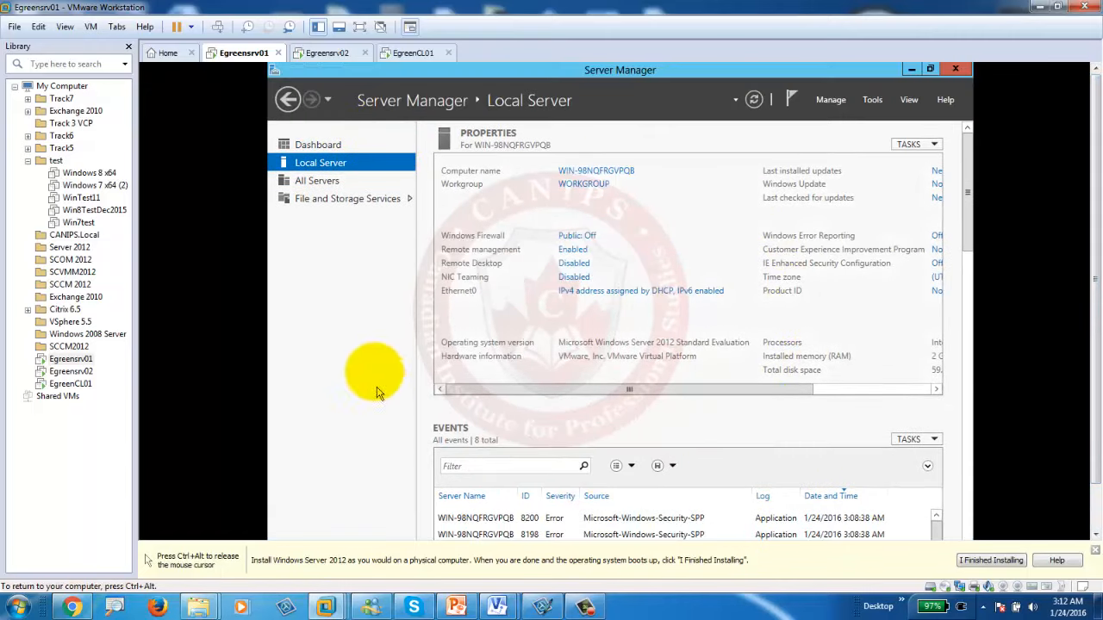
key("ctrl+alt")
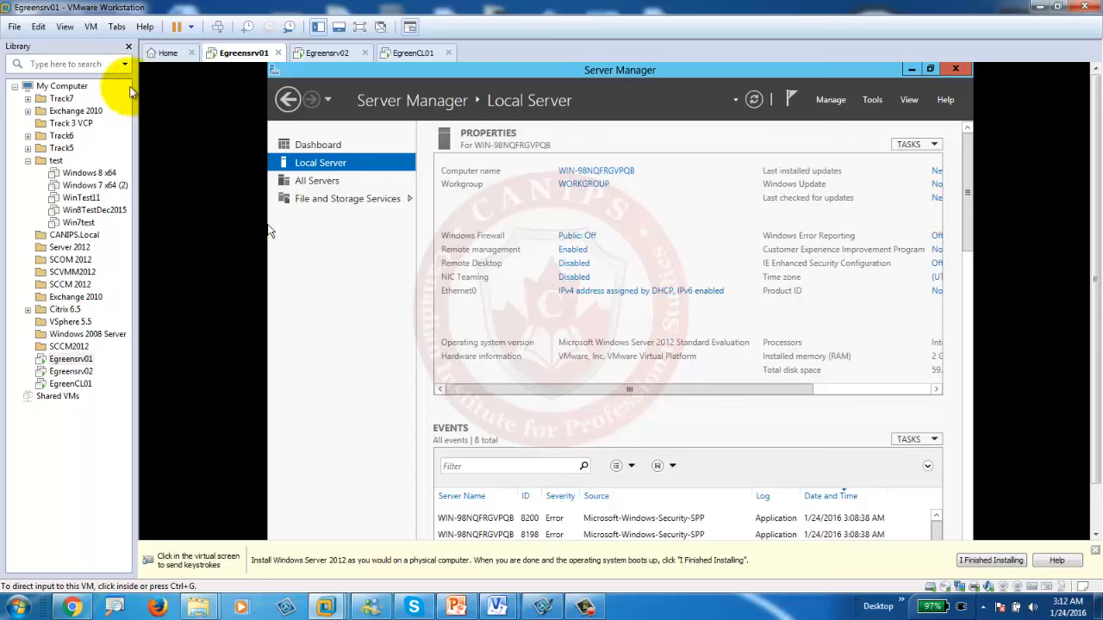
left_click(556, 147)
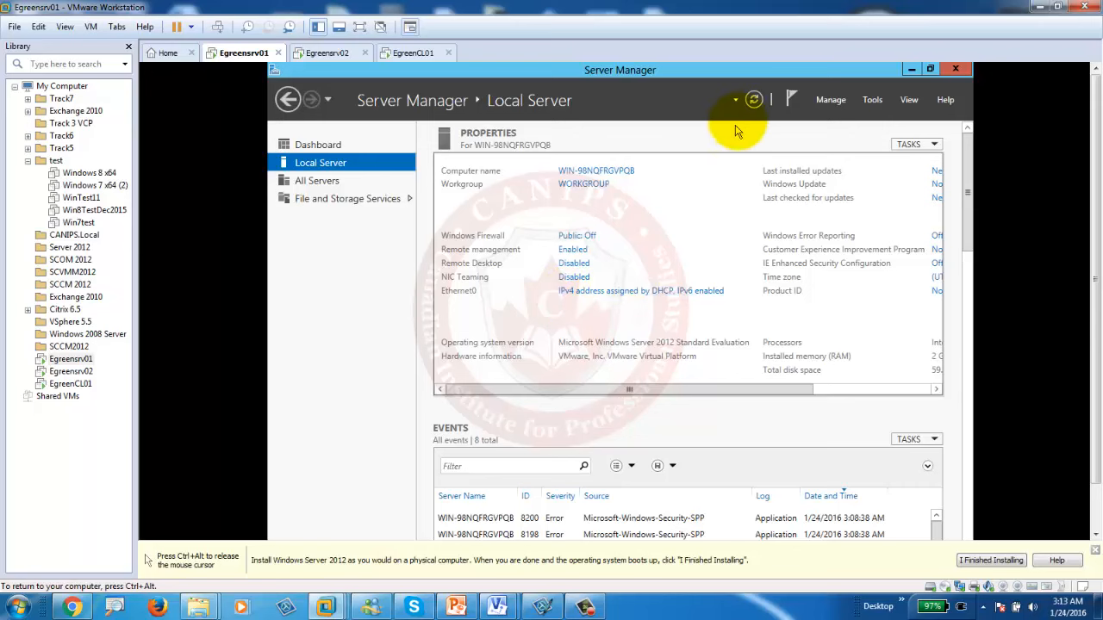
left_click(753, 100)
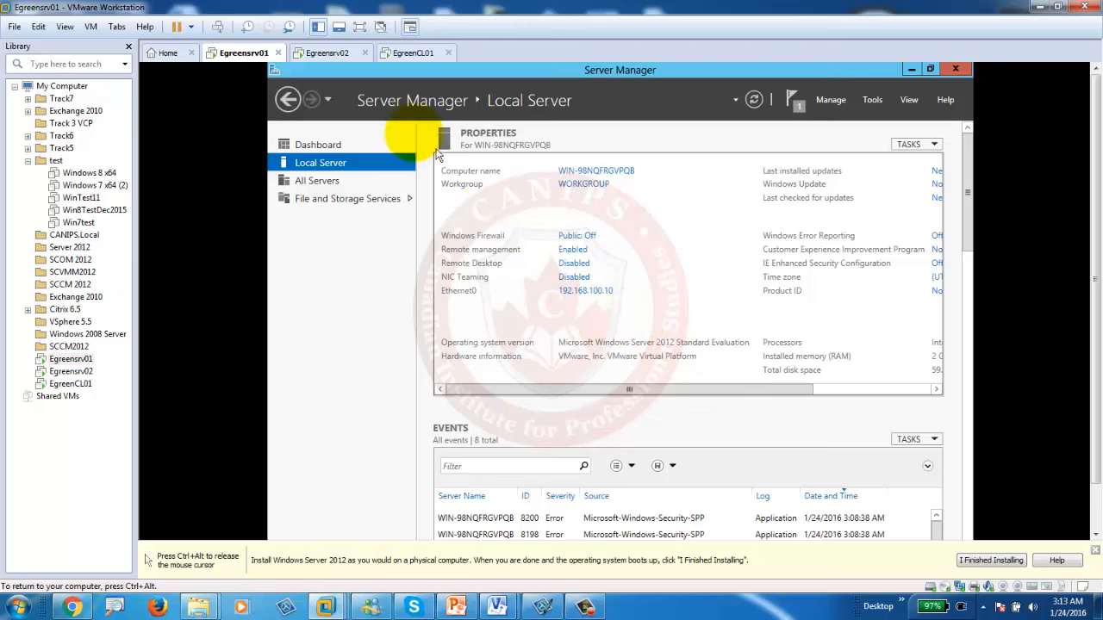
- Start the VMware Tools installation for Egreensrv01 so its disc is mounted in the guest
left_click(90, 27)
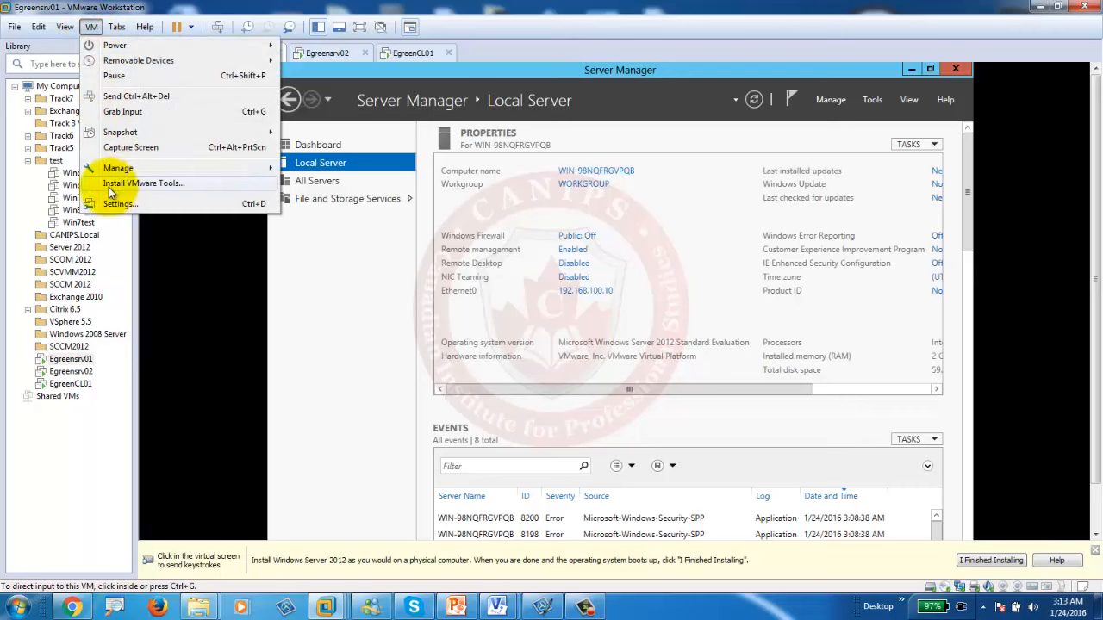
left_click(144, 184)
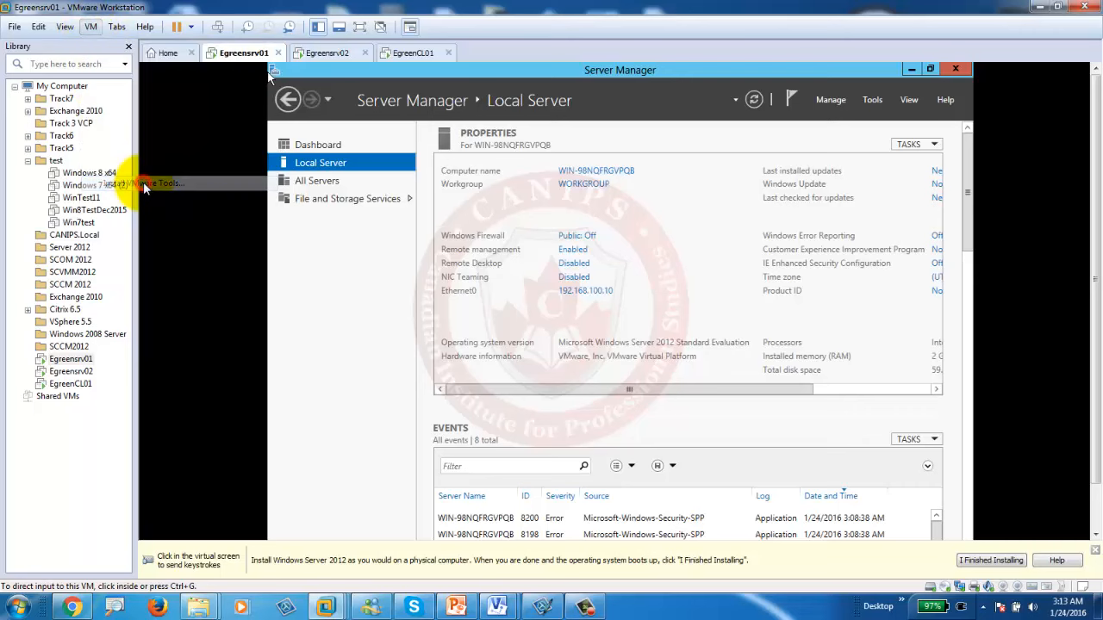
left_click(457, 263)
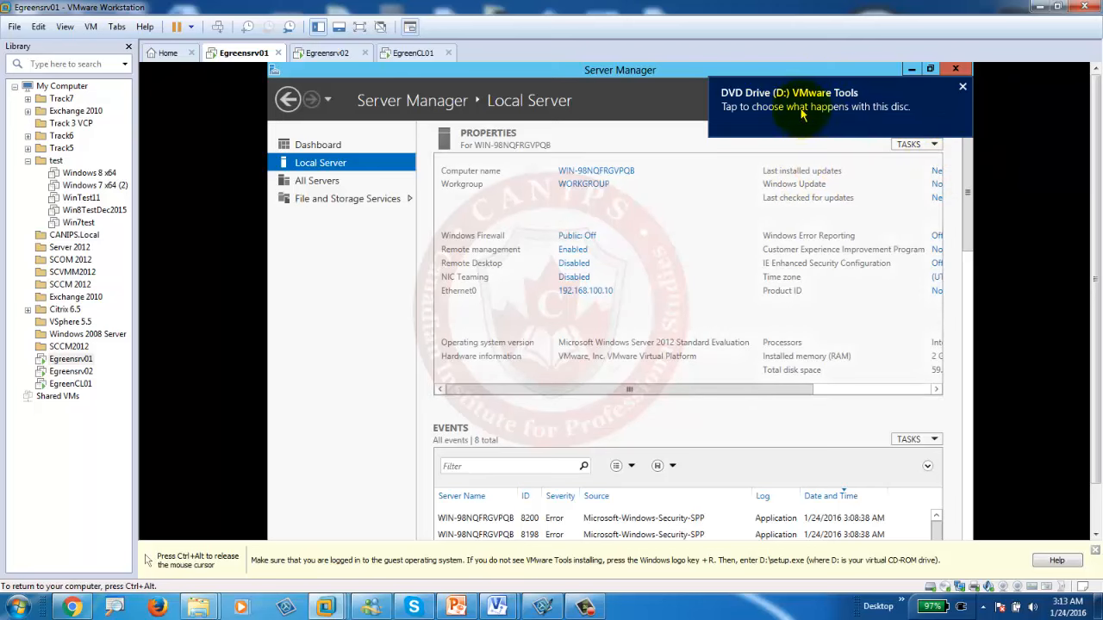
key("ctrl+alt")
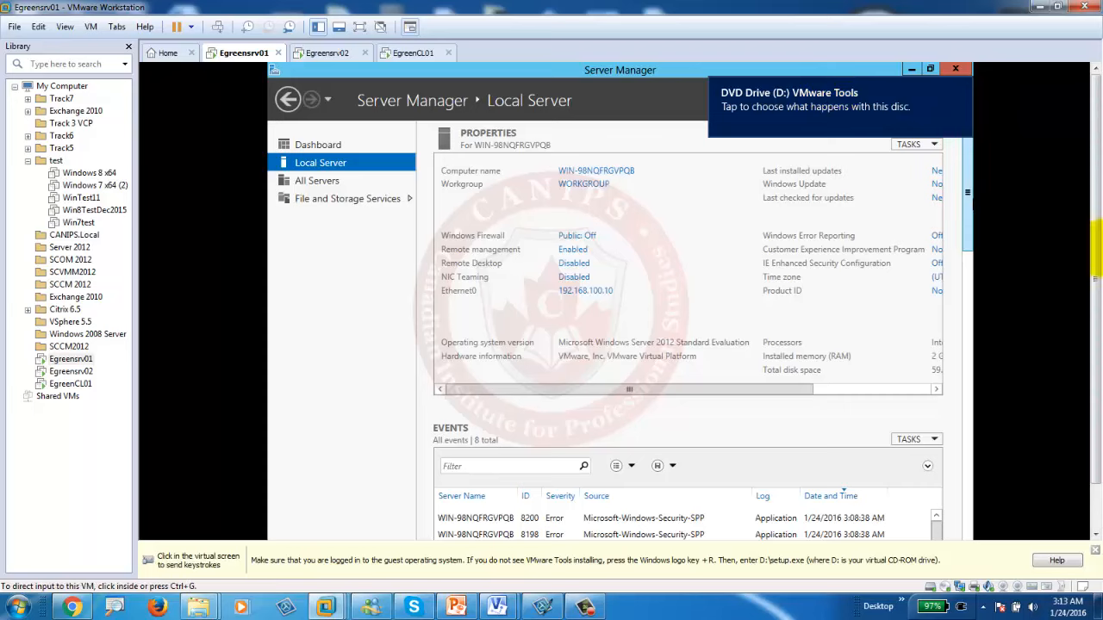
- Run the VMware Tools setup from DVD Drive (D:) in the guest's file browser and bring the installation wizard forward
scroll(1098, 244, "down", 2)
left_click(603, 430)
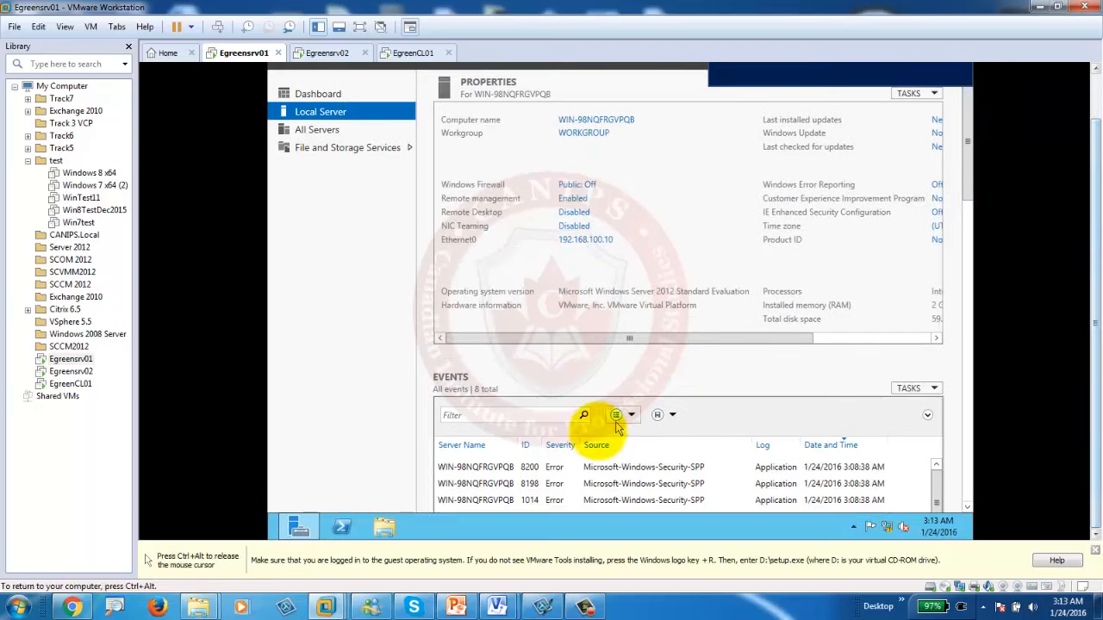
left_click(384, 529)
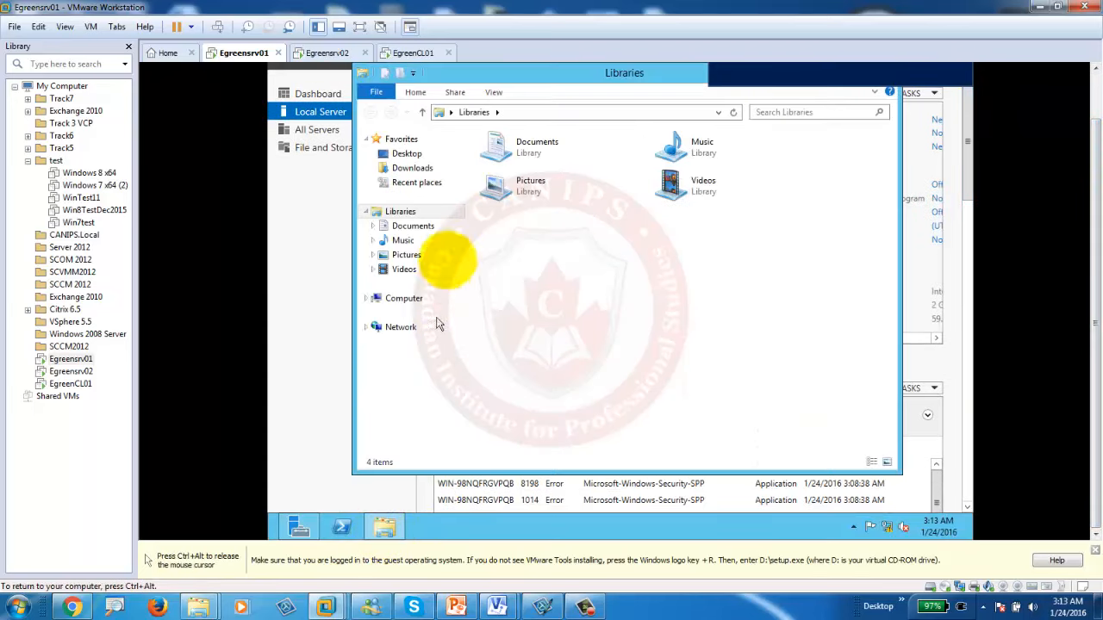
left_click(392, 304)
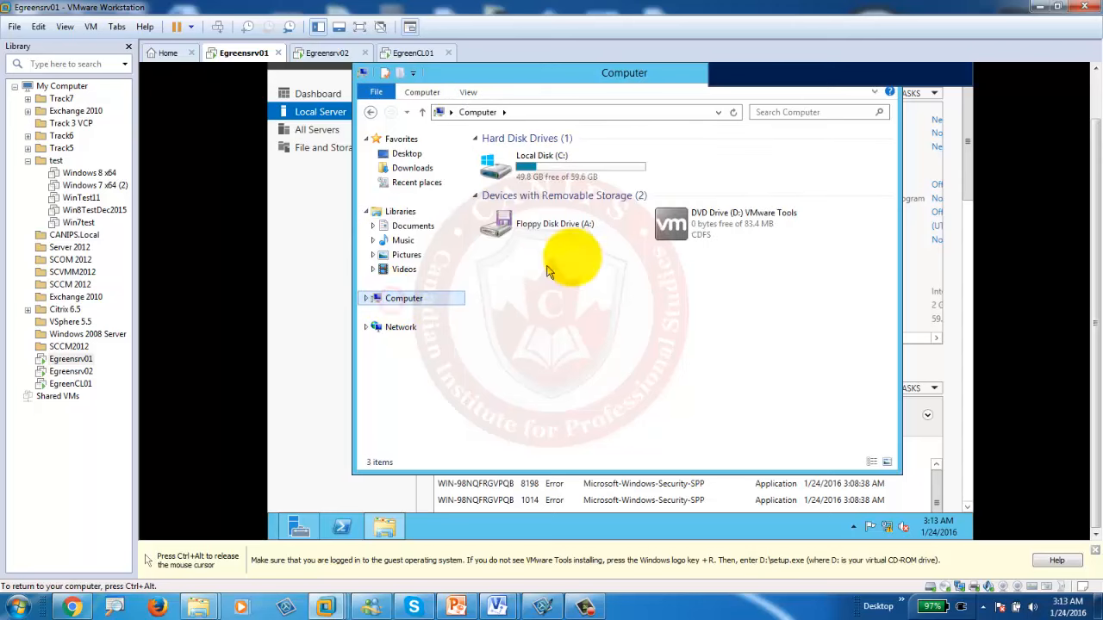
left_click(681, 228)
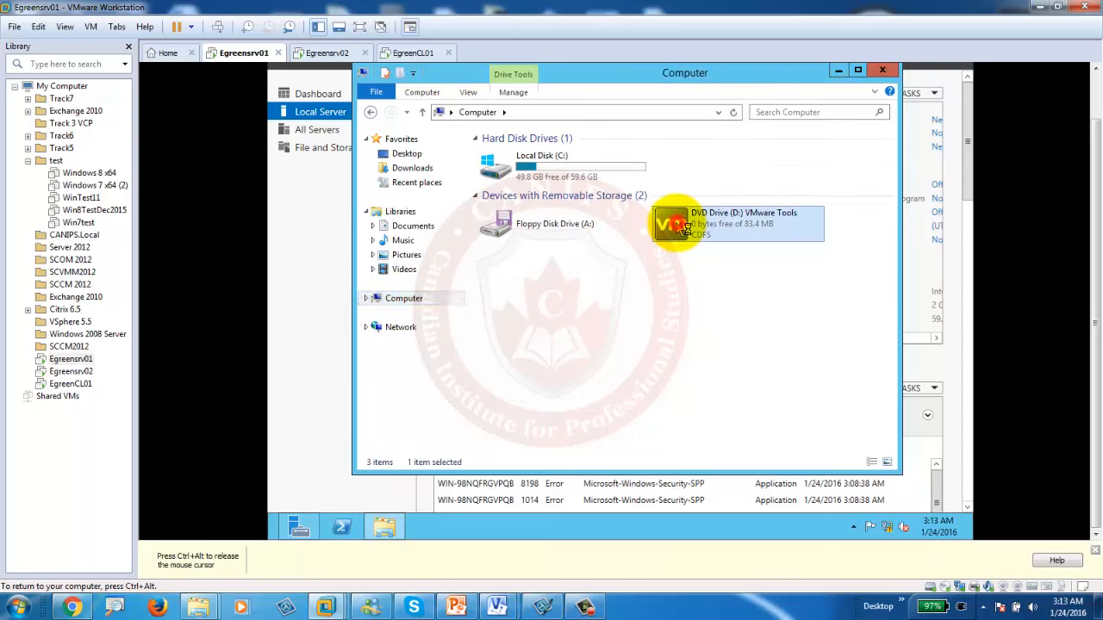
double_click(680, 228)
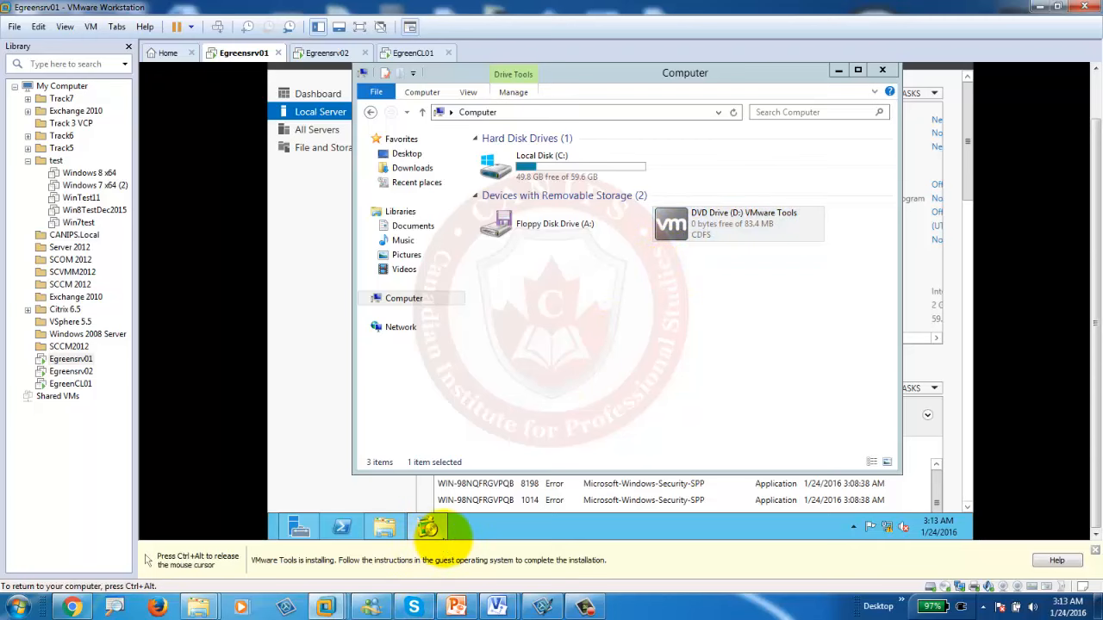
left_click(434, 530)
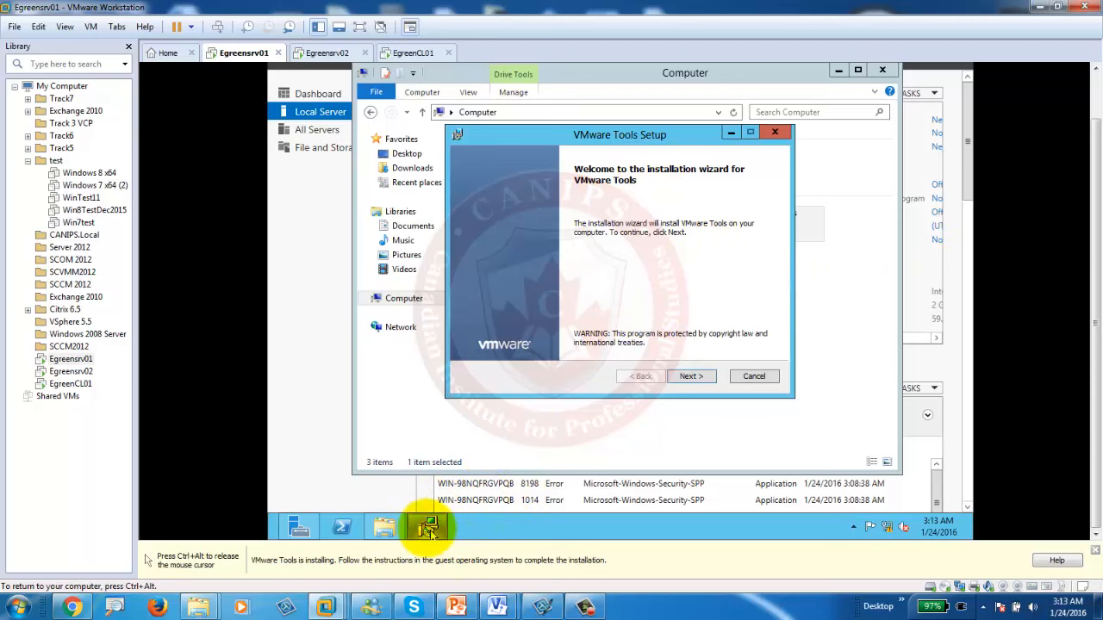
- Install VMware Tools on Egreensrv01 with the wizard's default options, finish the setup and restart the server
left_click(701, 377)
left_click(701, 376)
left_click(702, 376)
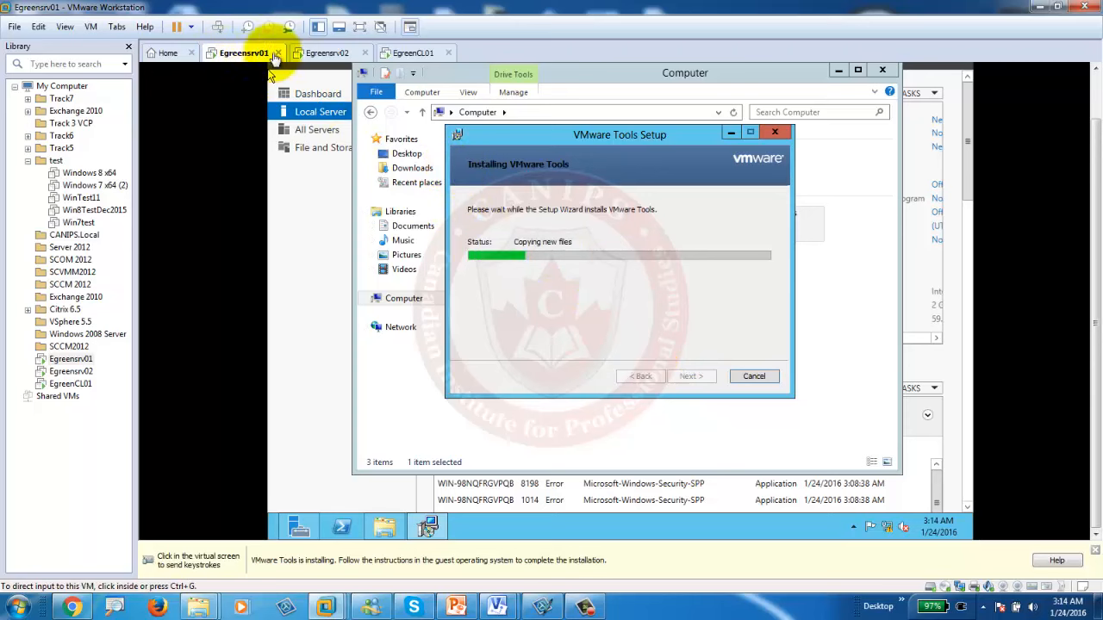
left_click(515, 233)
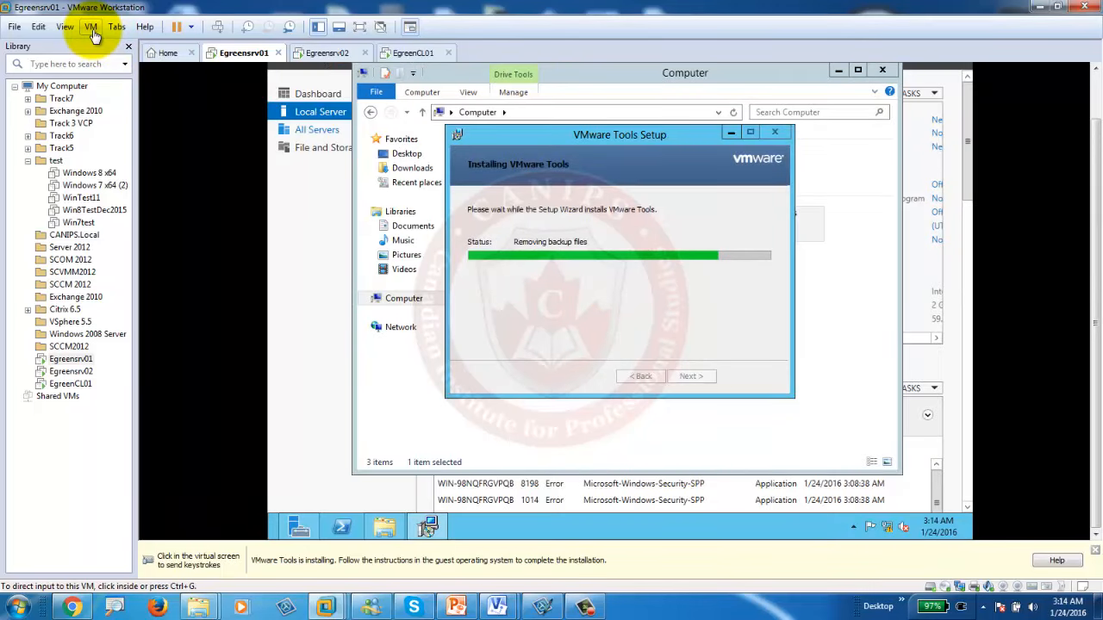
left_click(91, 31)
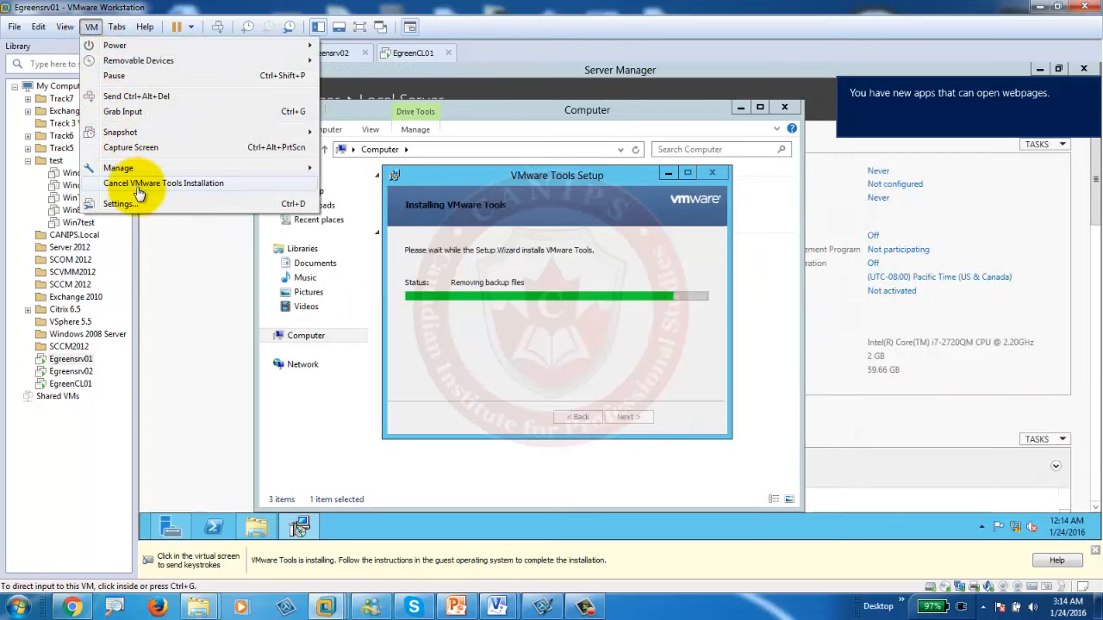
left_click(511, 371)
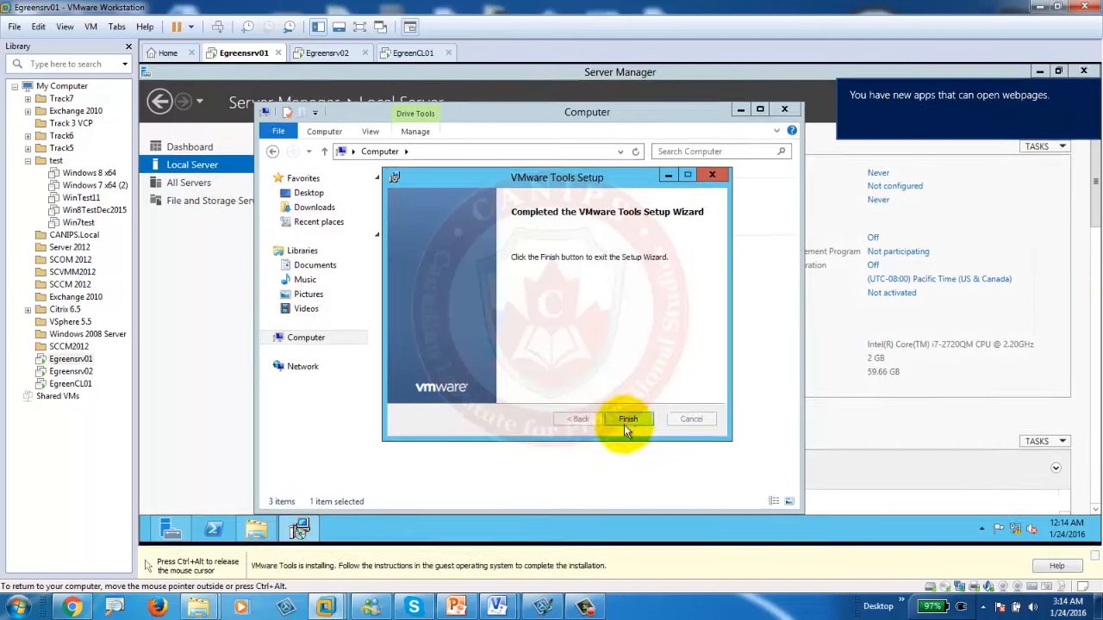
left_click(625, 432)
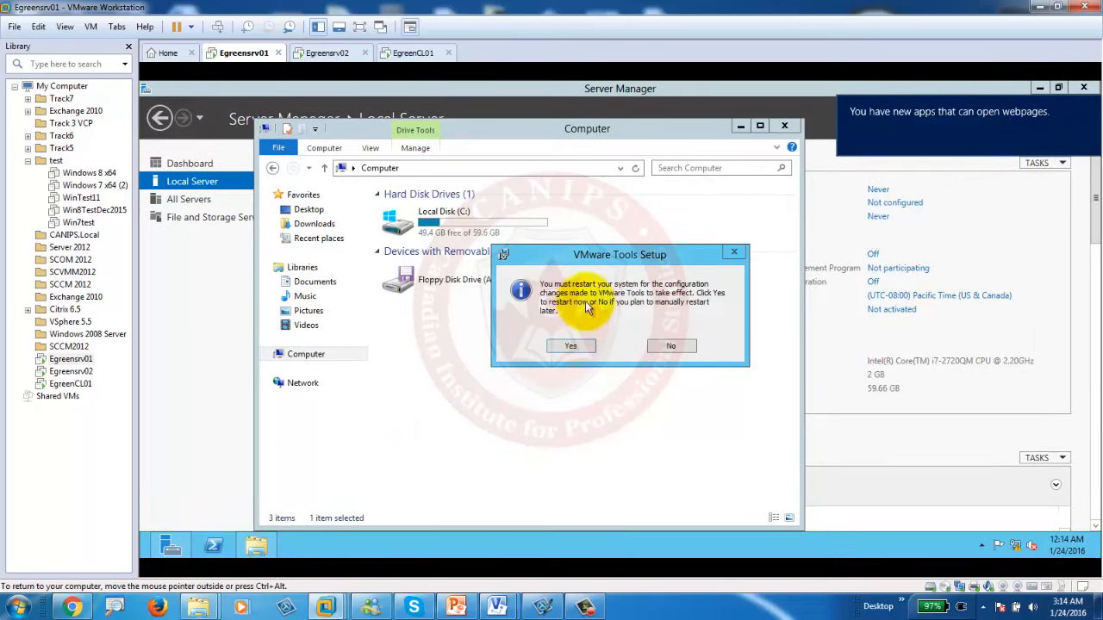
left_click(569, 346)
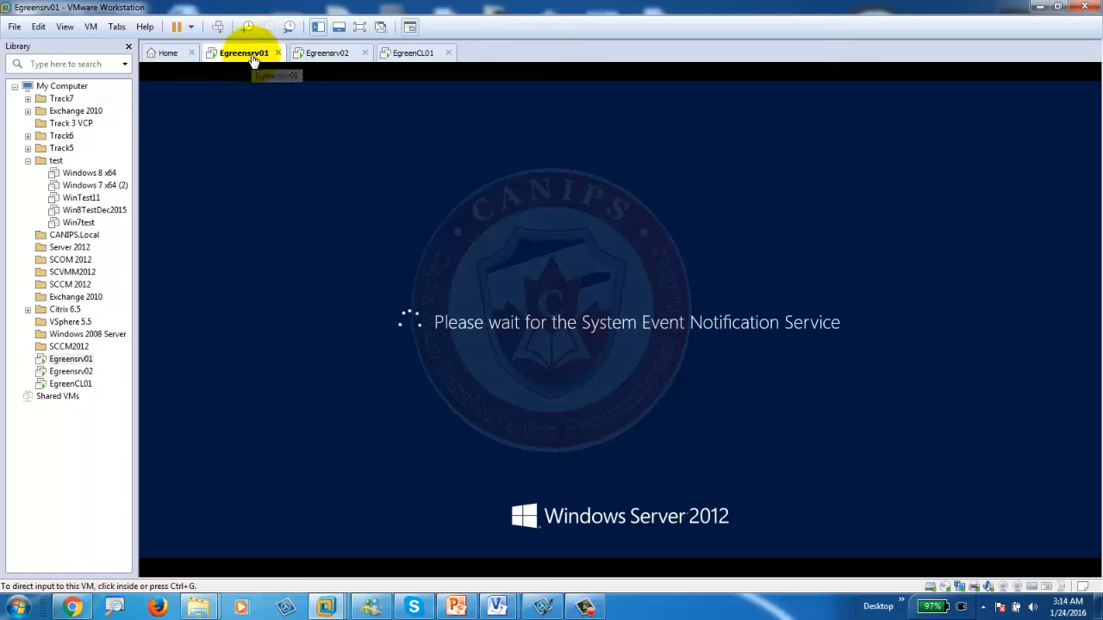
- Switch to Egreensrv02, set and confirm the built-in Administrator password, and sign in as Administrator with that password
left_click(329, 52)
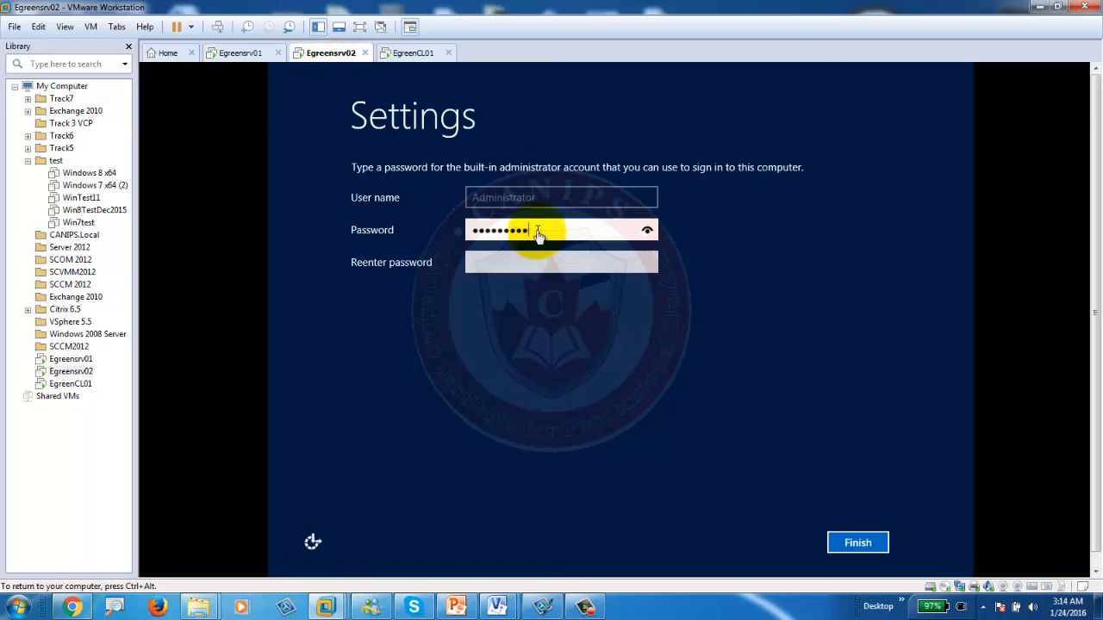
key("Tab")
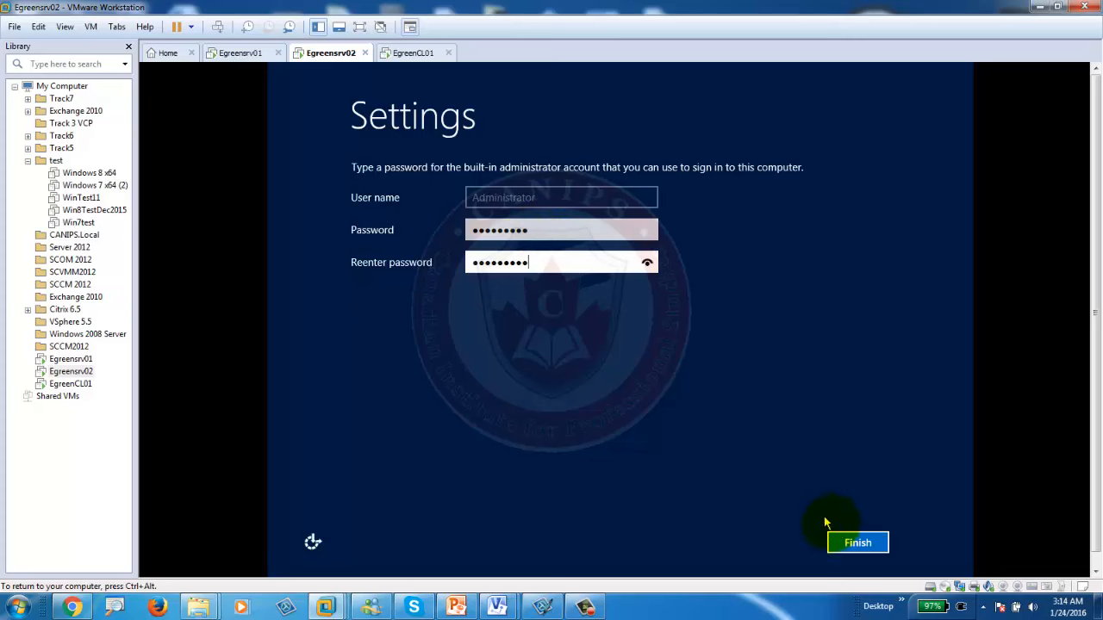
left_click(851, 541)
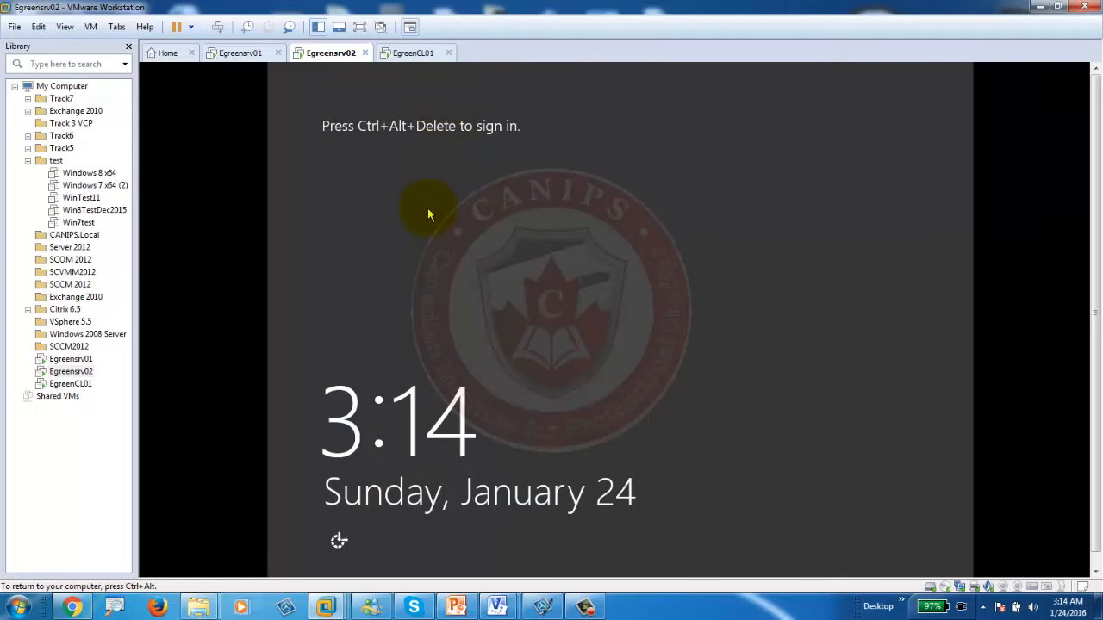
left_click(216, 27)
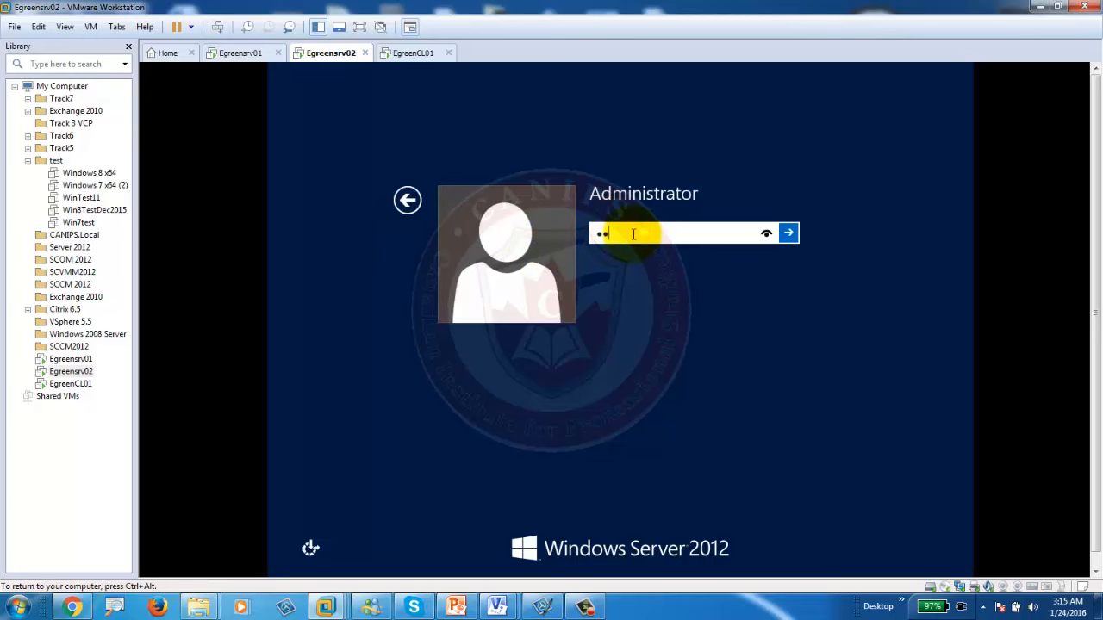
key("Return")
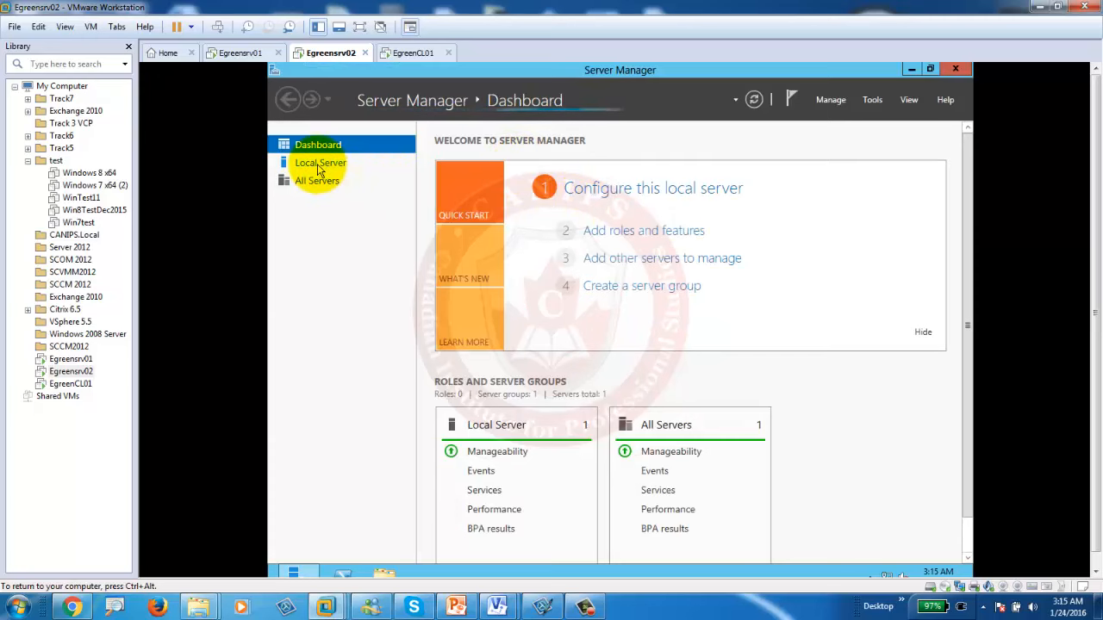
- Change the computer name of the second server to Egreensrv02, keep it in WORKGROUP, and close System Properties
left_click(318, 170)
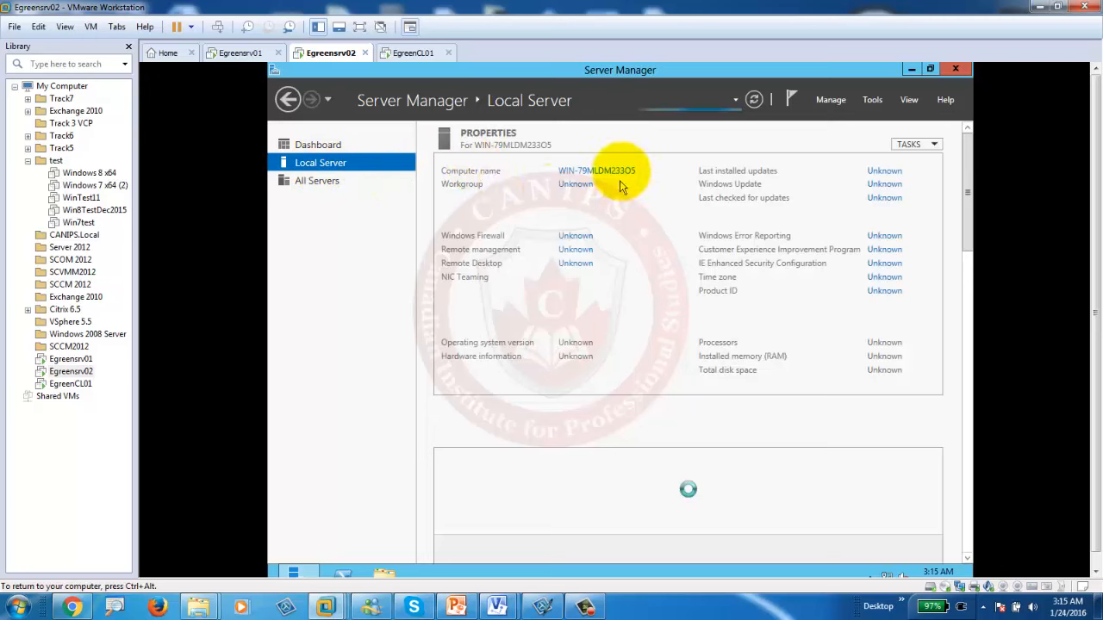
left_click(612, 173)
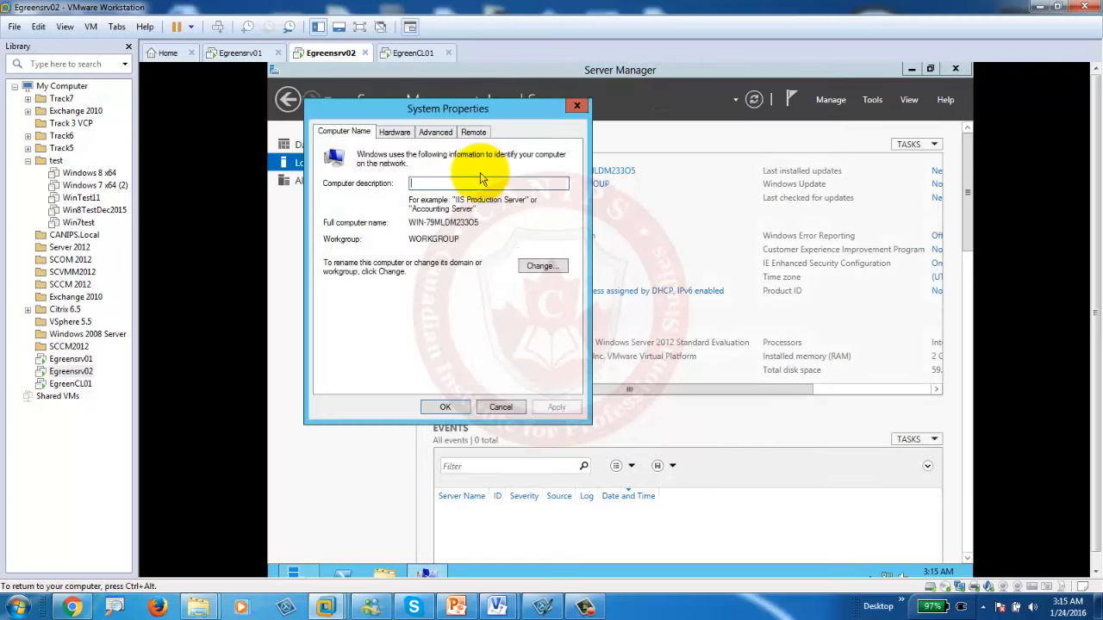
left_click(535, 267)
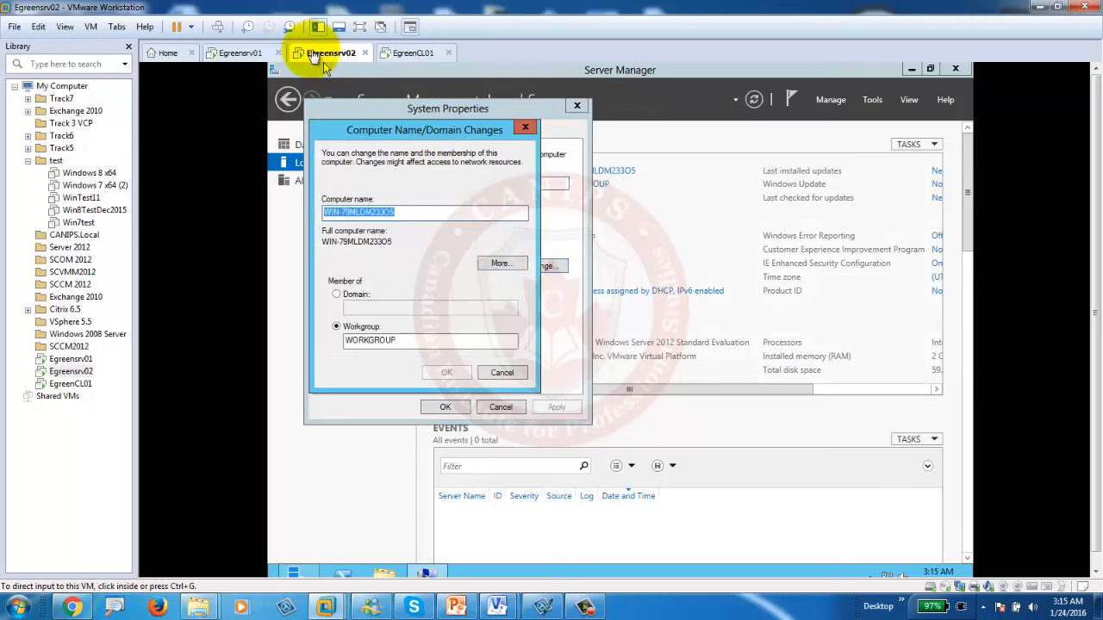
left_click(415, 211)
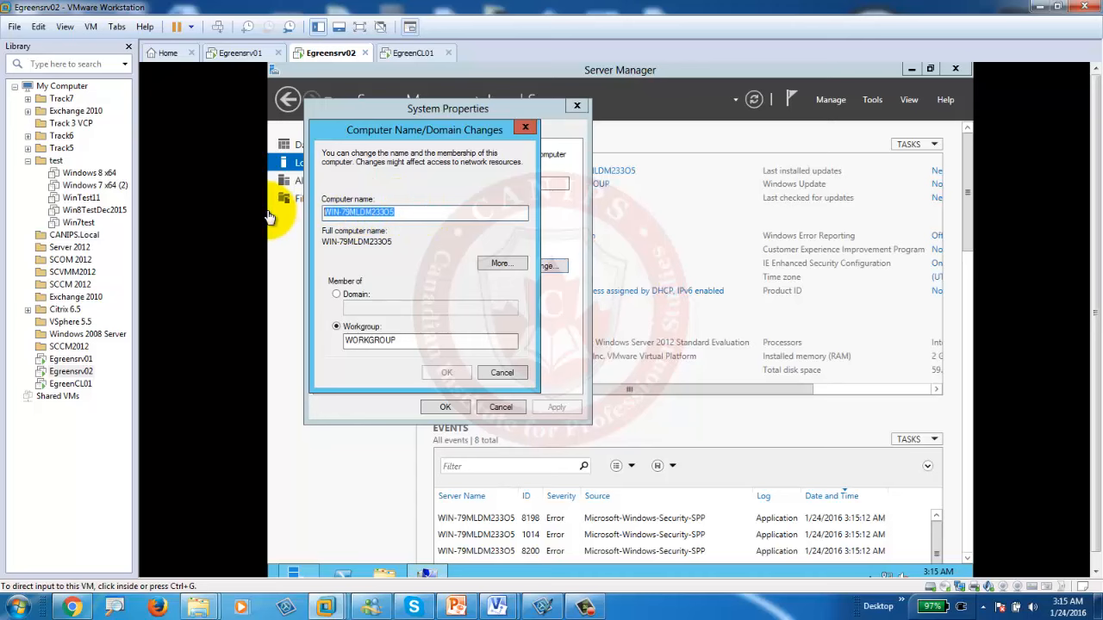
left_click(406, 210)
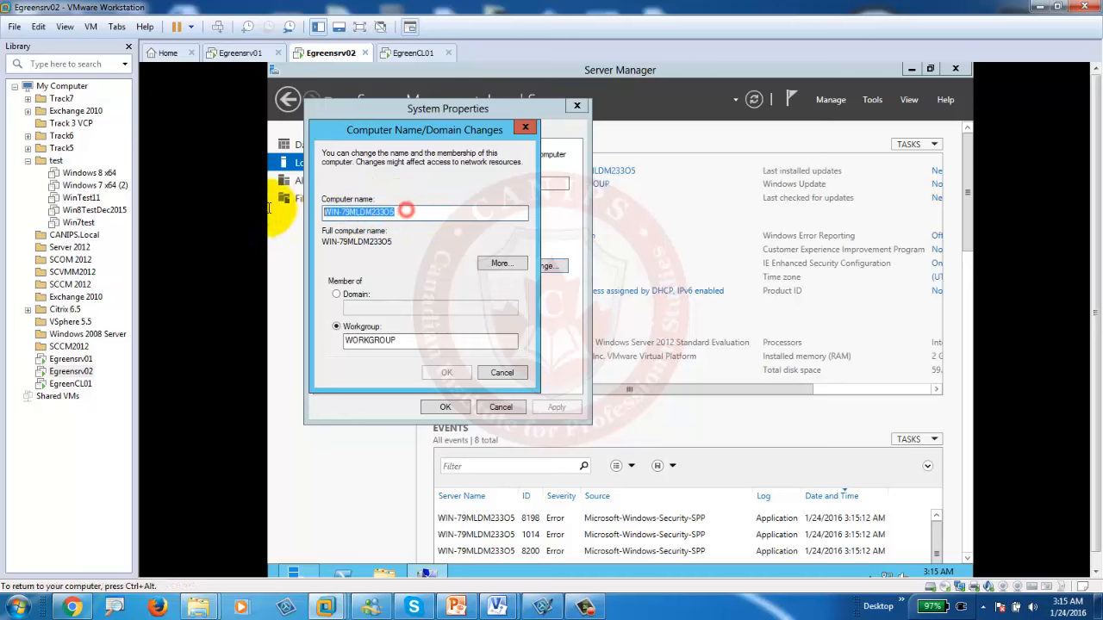
type("Egreensrv02")
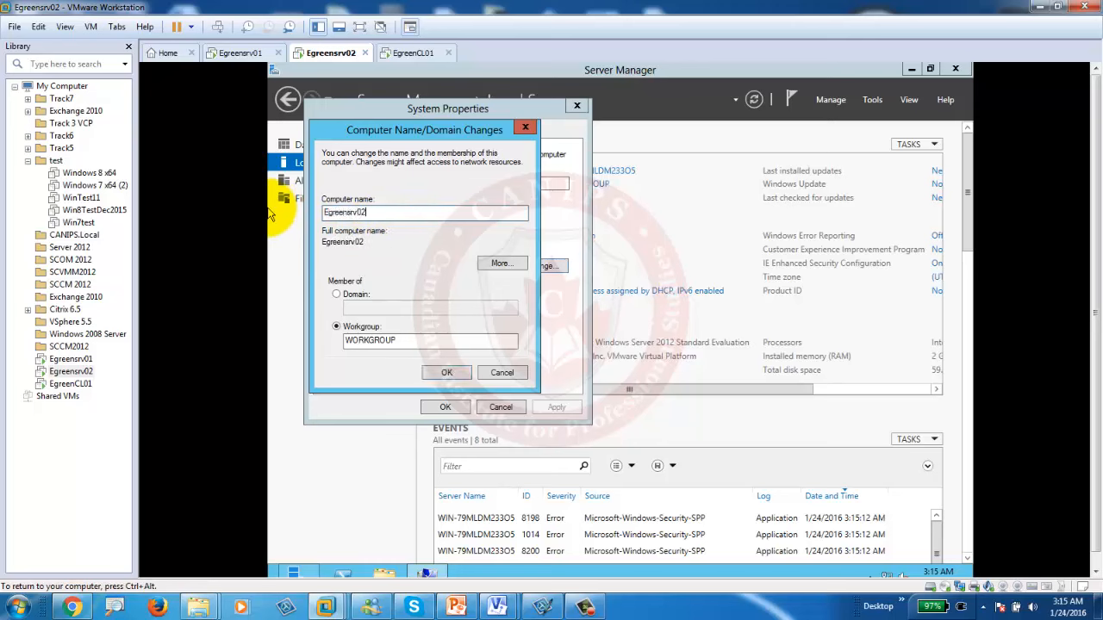
left_click(445, 374)
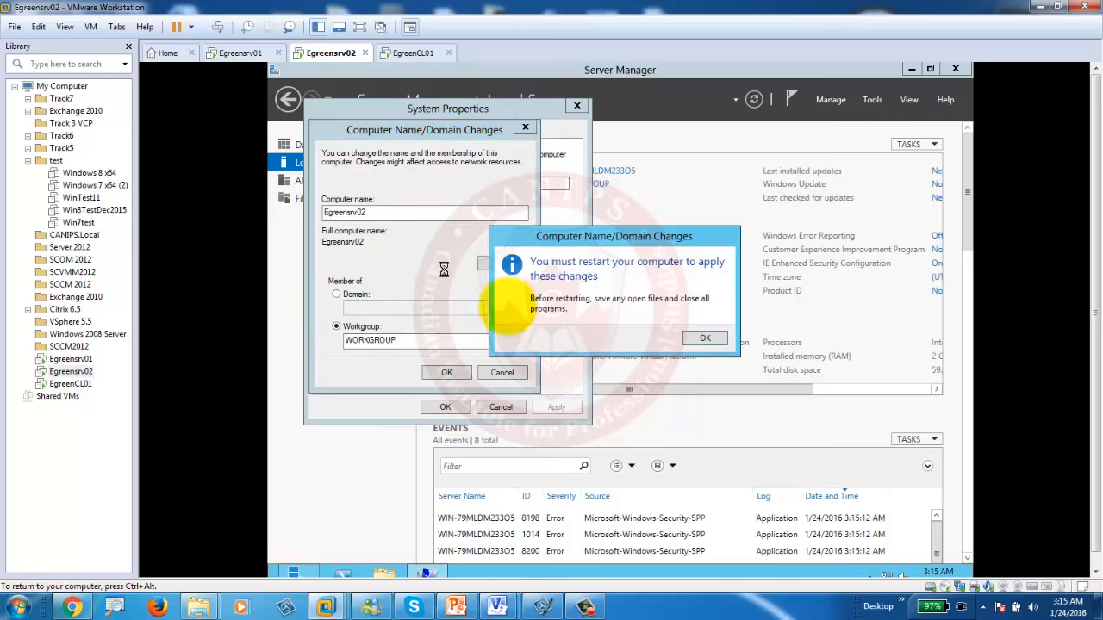
left_click(699, 337)
left_click(444, 407)
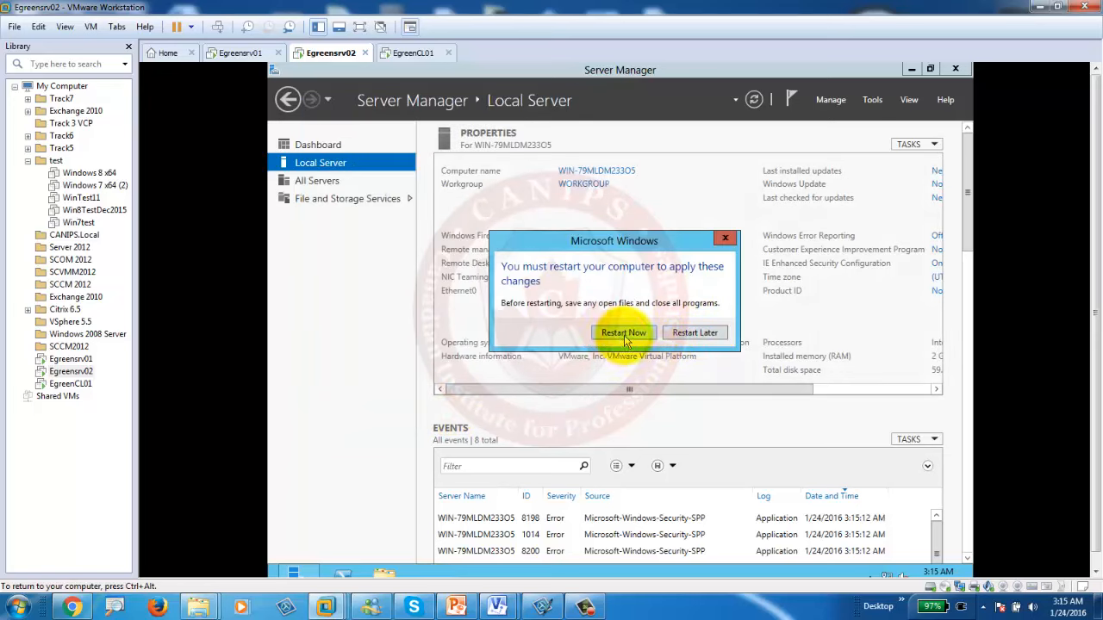
- Postpone the restart and turn off Windows Firewall on Egreensrv02 for both private and public networks
left_click(695, 334)
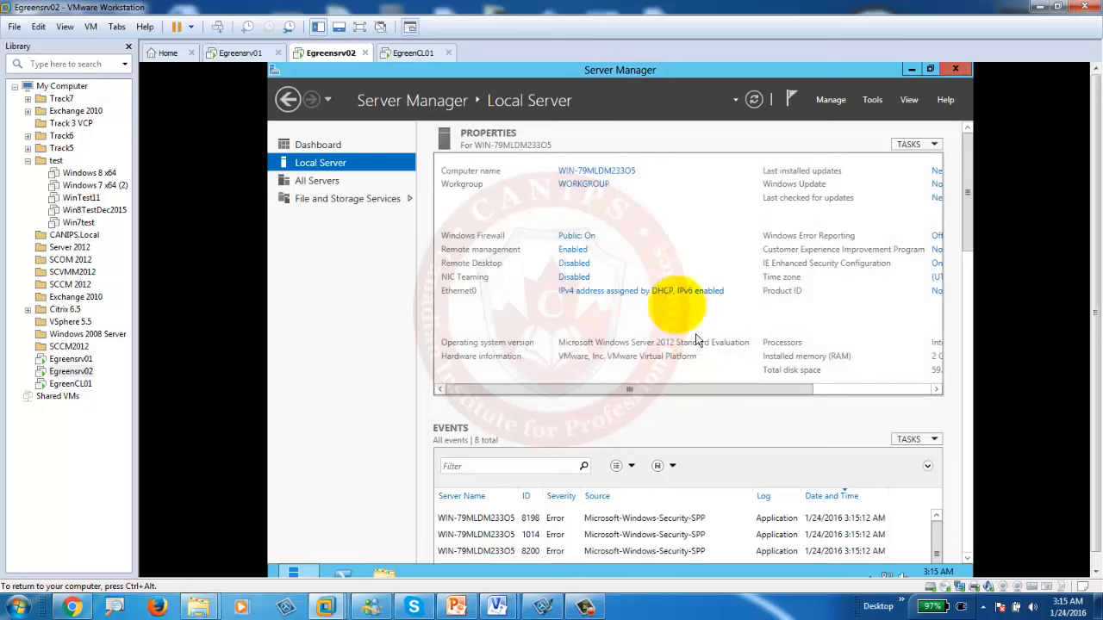
left_click(570, 237)
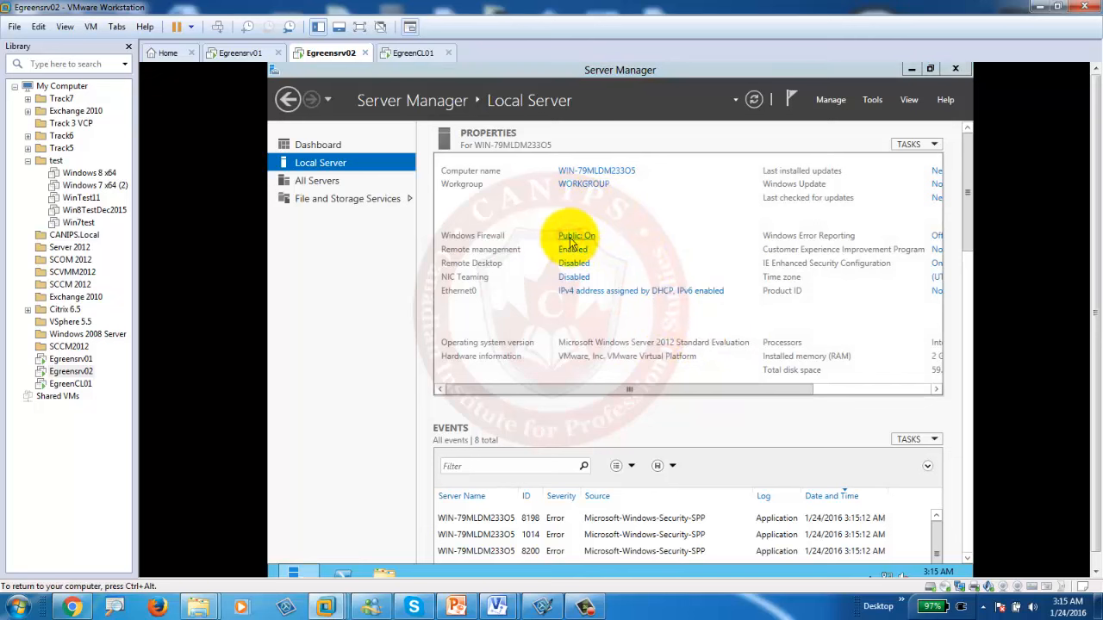
left_click(419, 253)
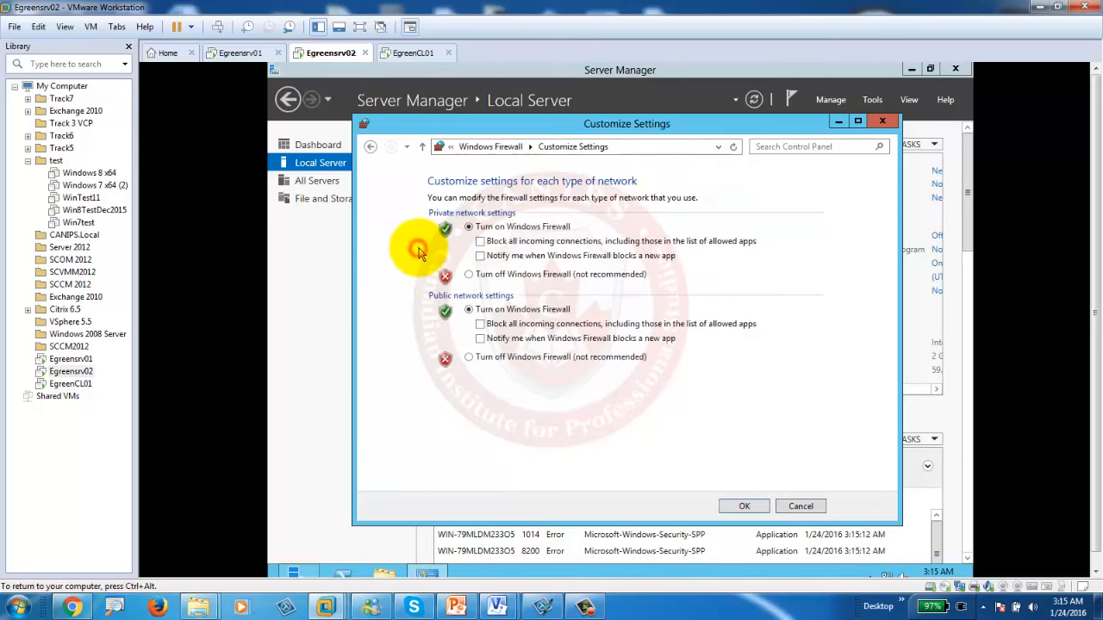
left_click(468, 274)
left_click(469, 357)
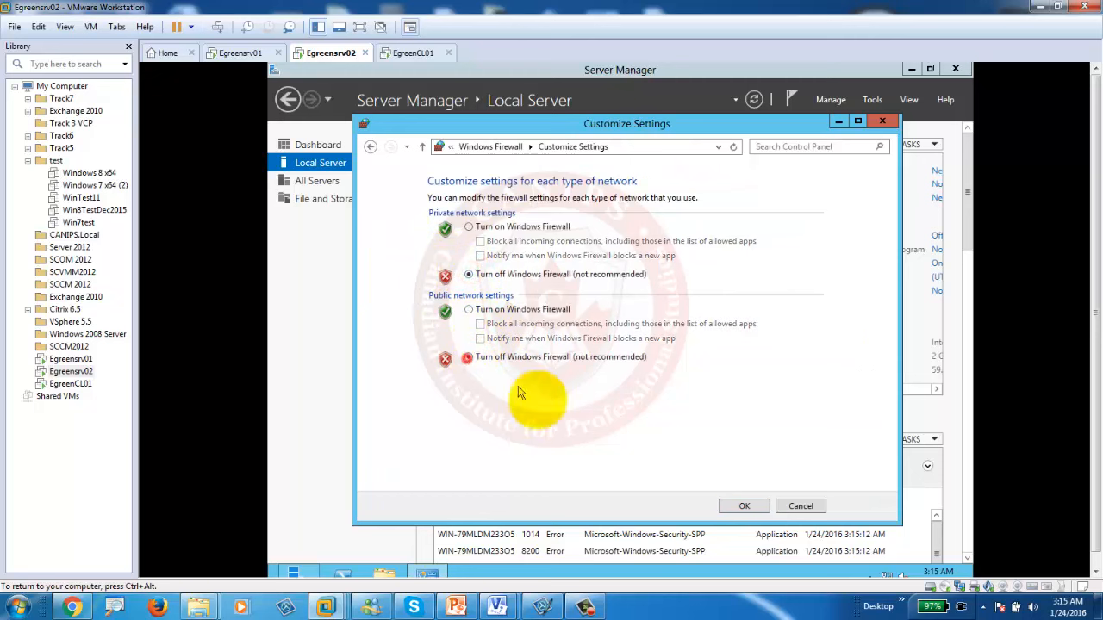
left_click(742, 506)
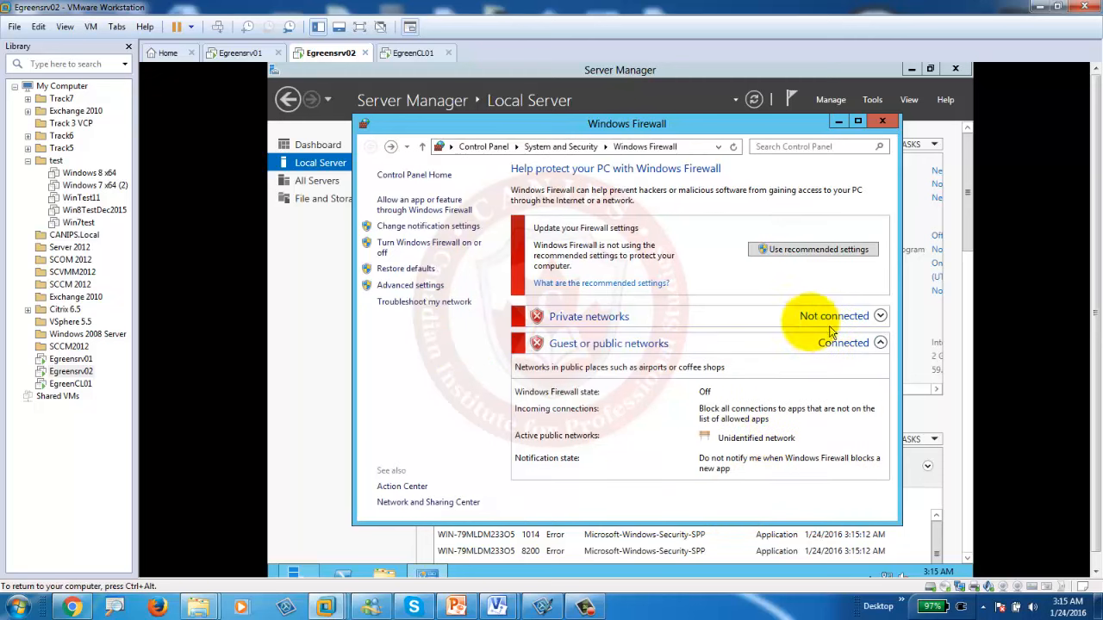
left_click(882, 121)
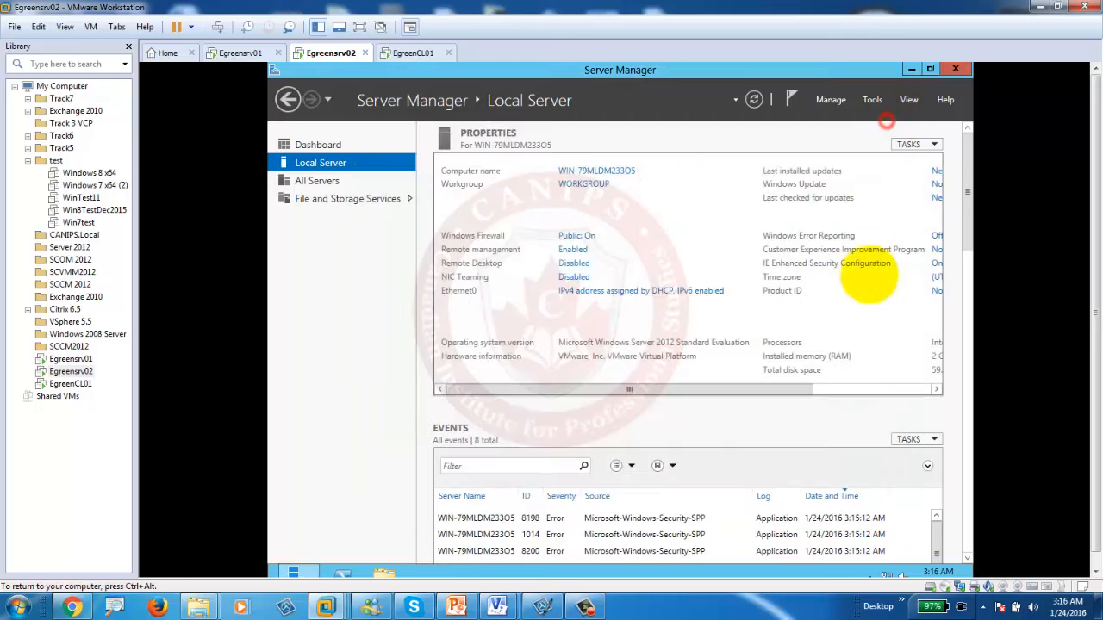
- Turn off Internet Explorer Enhanced Security Configuration for both Administrators and Users
left_click(938, 272)
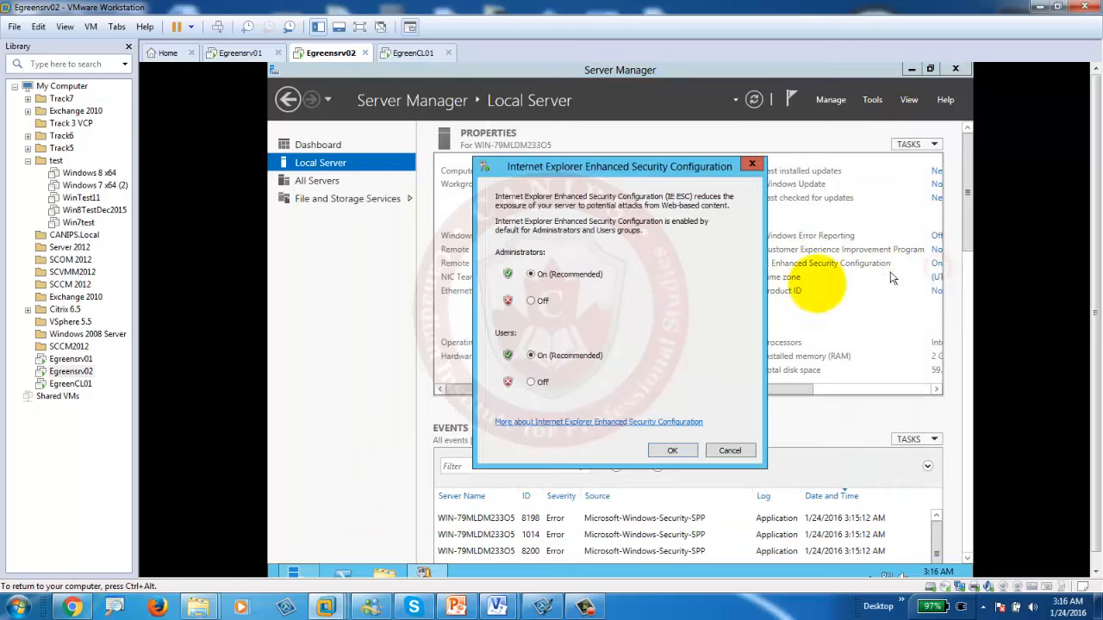
left_click(531, 300)
left_click(531, 382)
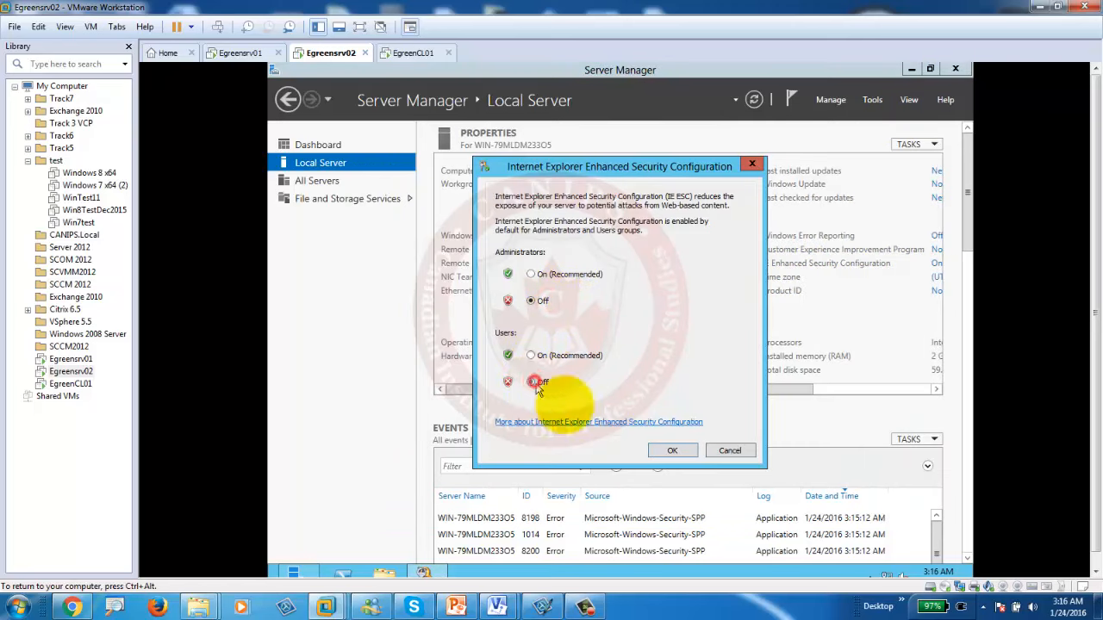
left_click(672, 450)
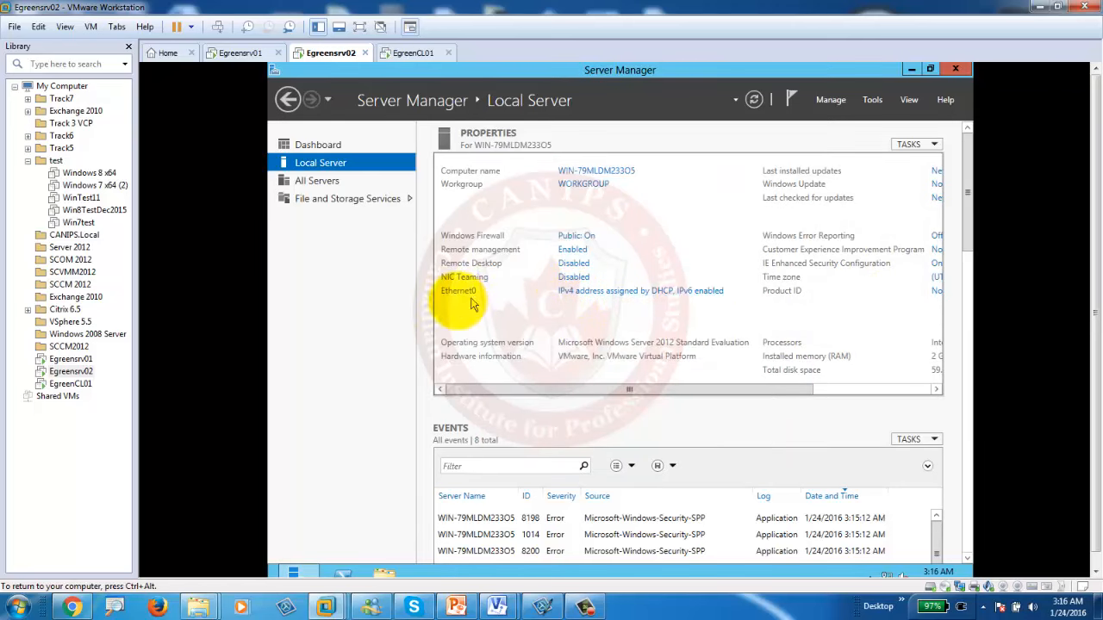
- Open the Ethernet0 adapter's properties and check EgreenSrv02's IP addressing on the lab diagram slide in PowerPoint
left_click(614, 292)
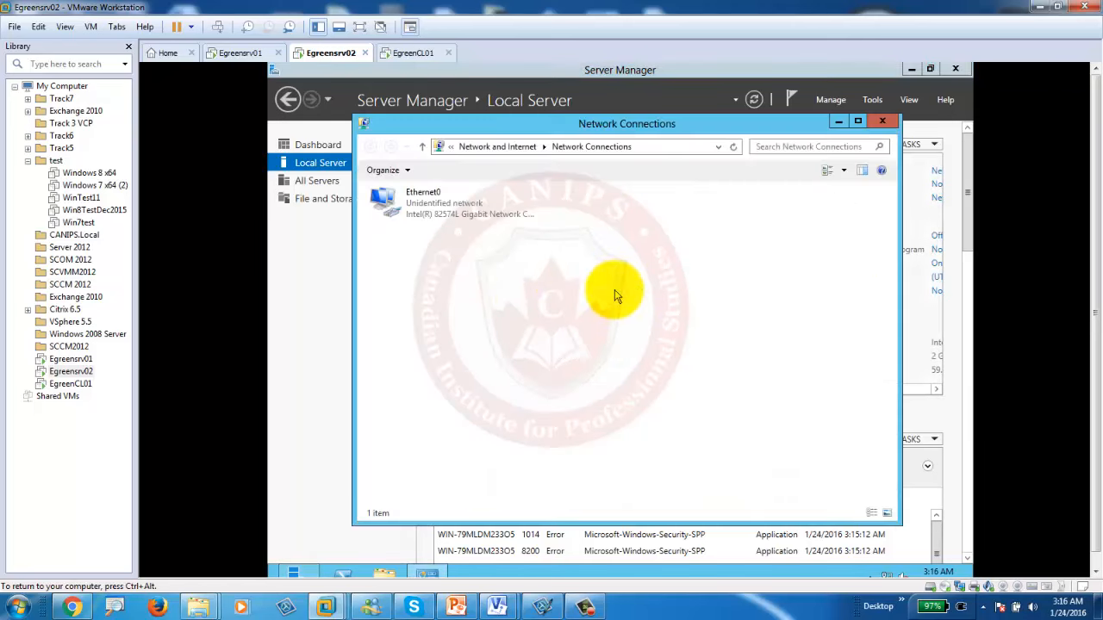
double_click(427, 216)
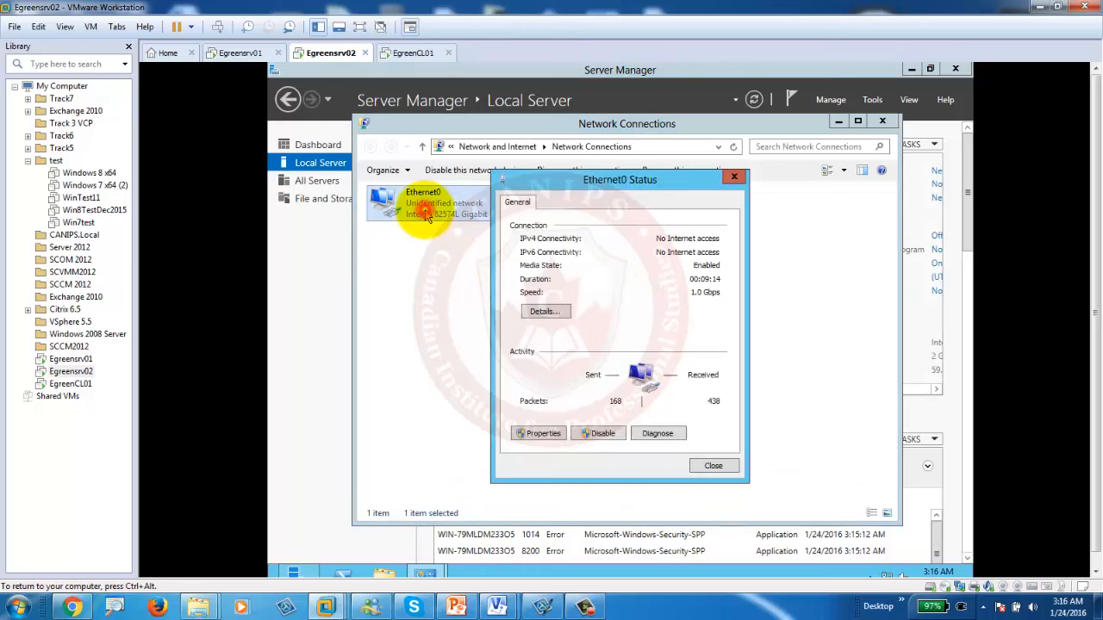
left_click(542, 435)
left_click(457, 607)
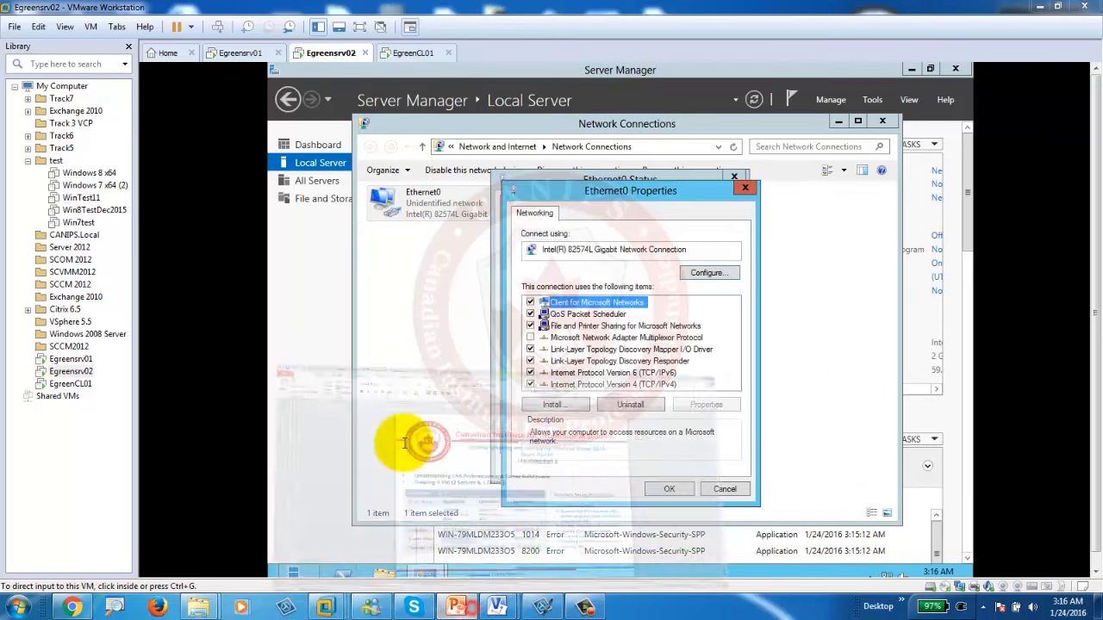
left_click(414, 438)
scroll(530, 444, "down", 1)
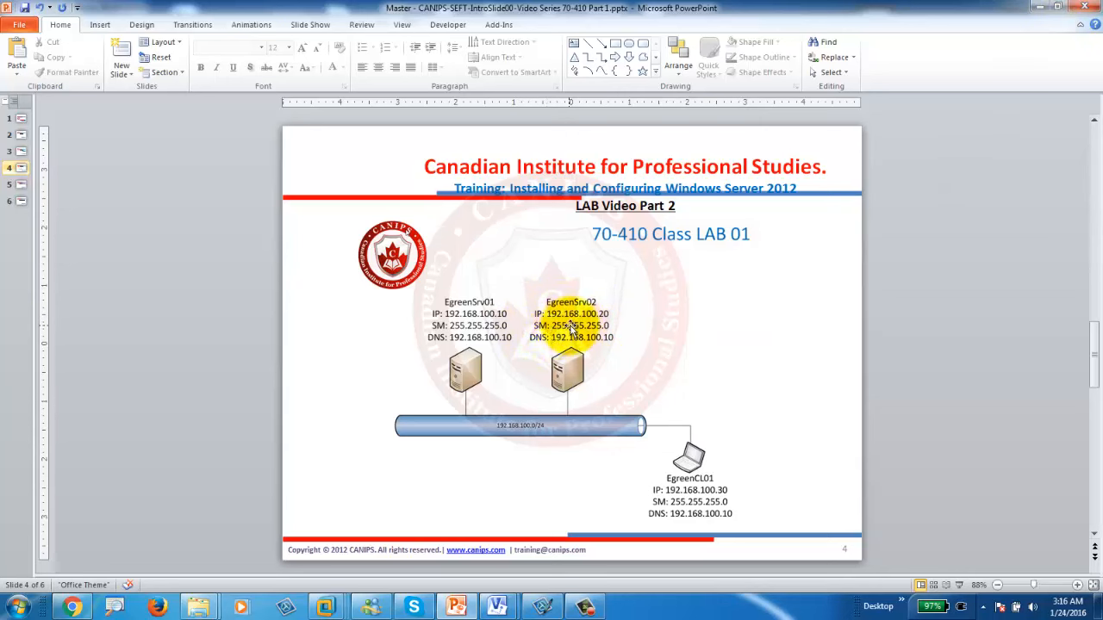
left_click(1038, 7)
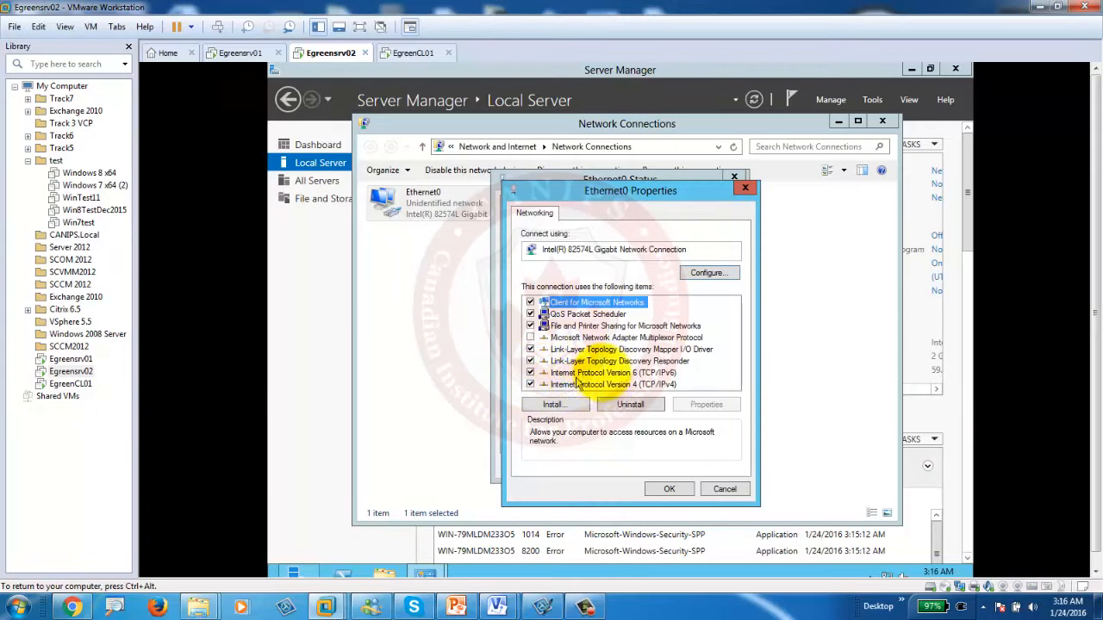
- Disable IPv6 on Ethernet0, set IPv4 to 192.168.100.20, mask 255.255.255.0, preferred DNS 192.168.100.10, and refresh Server Manager
left_click(531, 374)
left_click(654, 385)
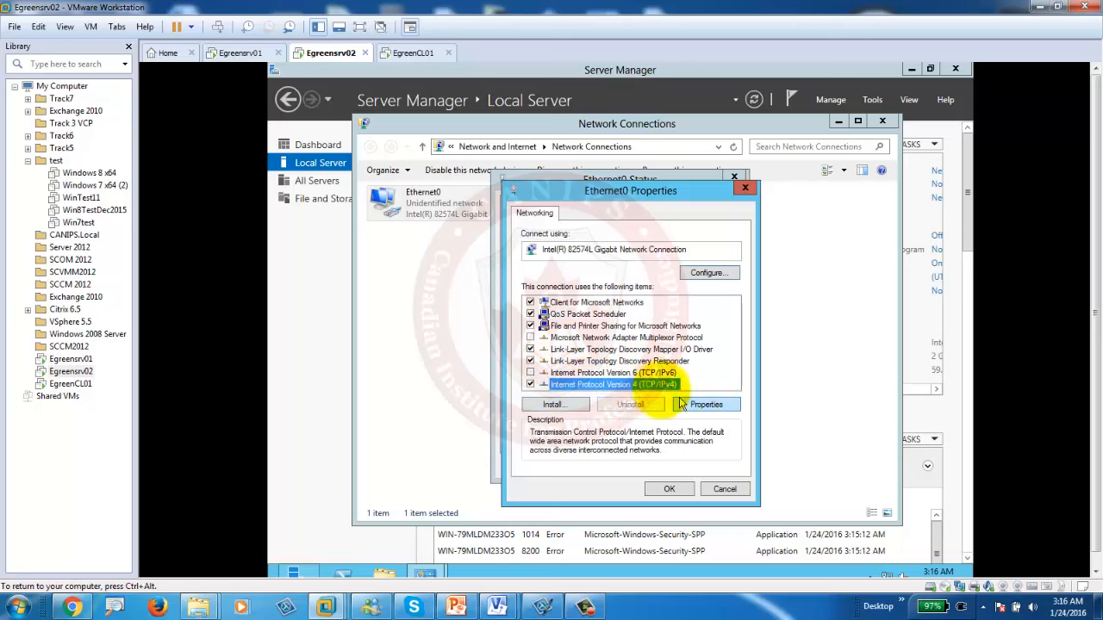
left_click(698, 405)
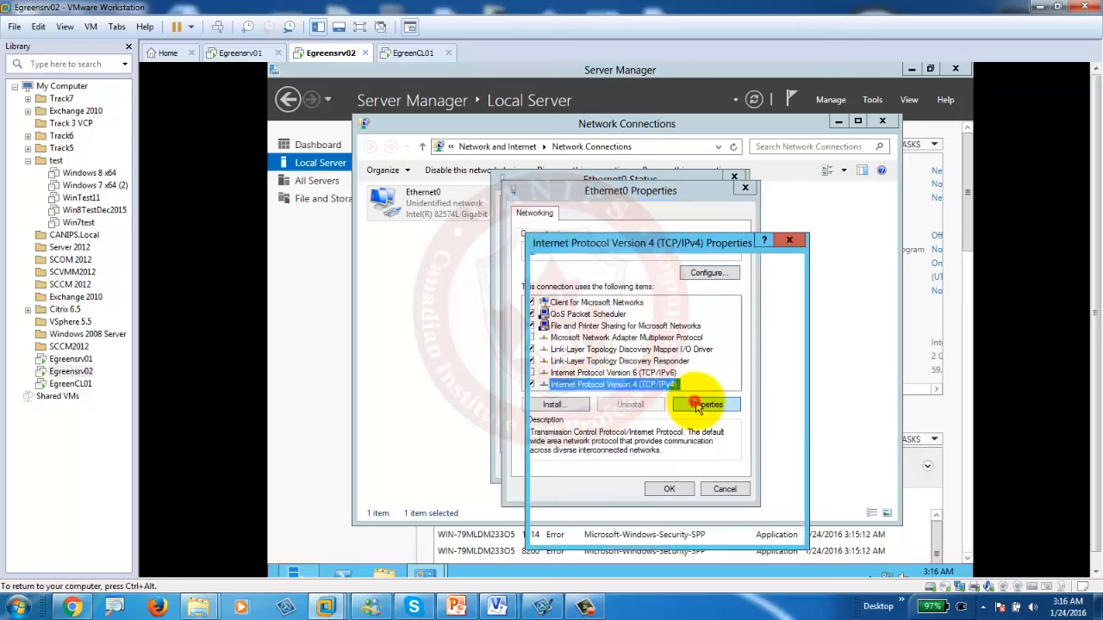
left_click(555, 342)
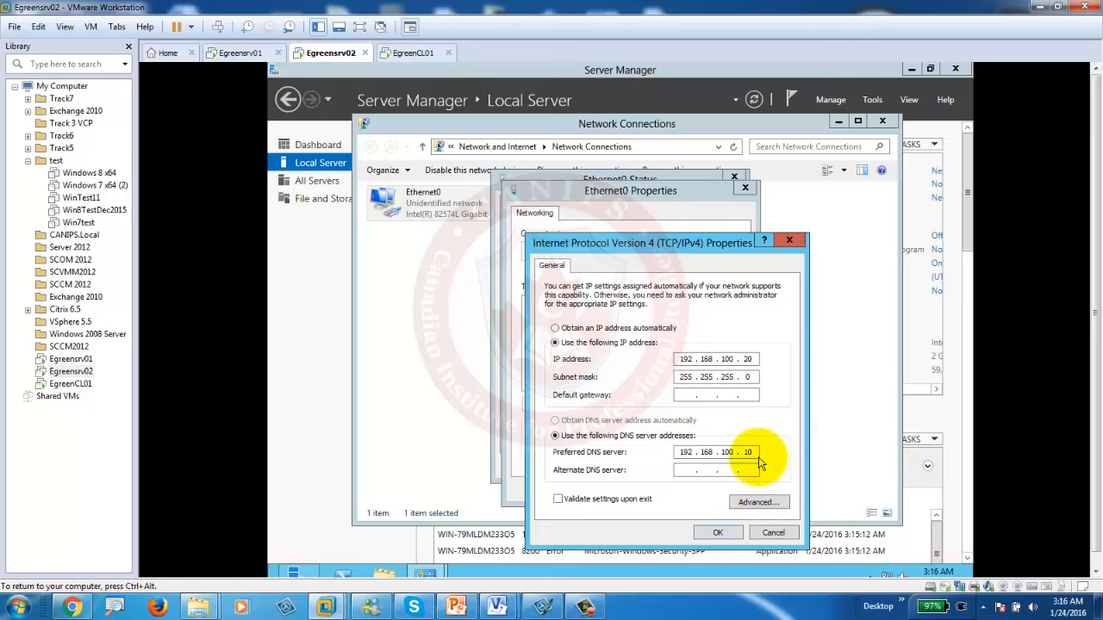
left_click(717, 532)
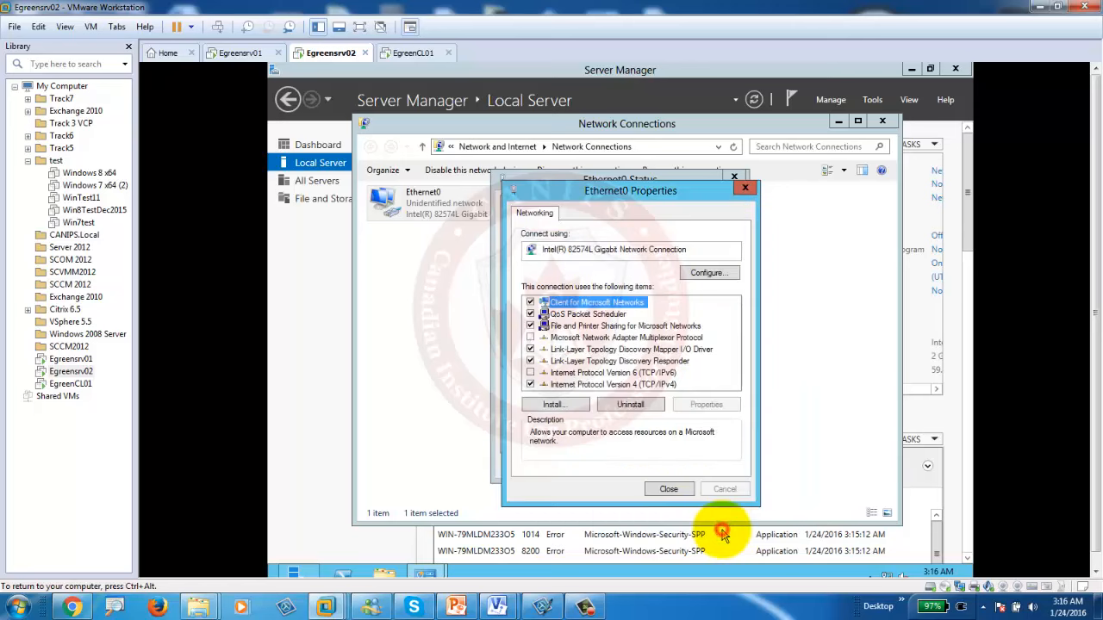
left_click(659, 488)
left_click(694, 472)
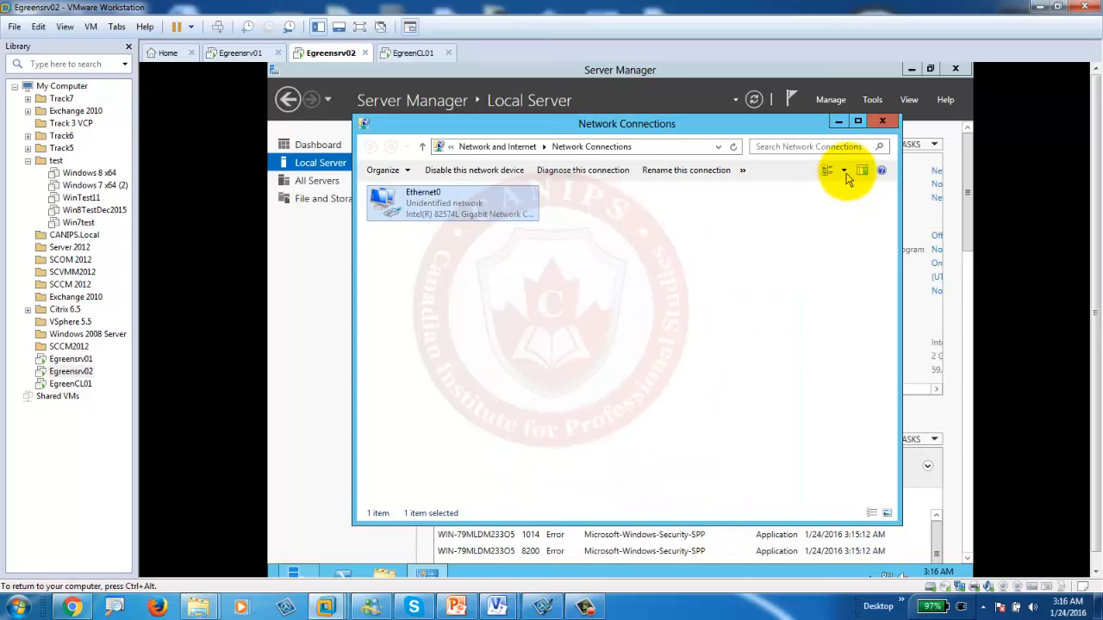
left_click(883, 120)
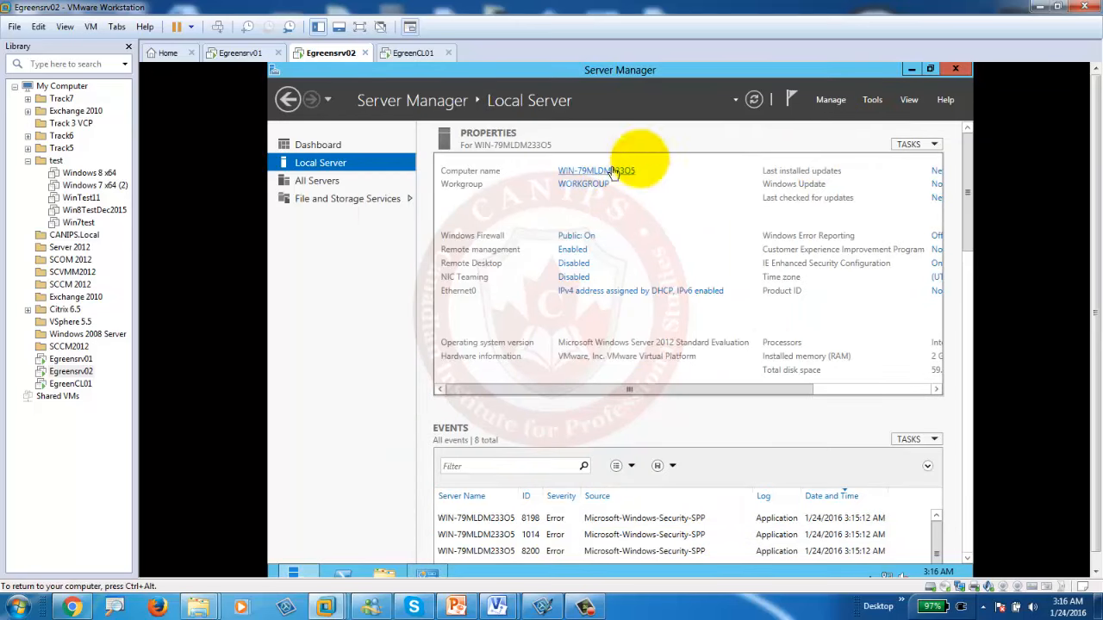
left_click(753, 100)
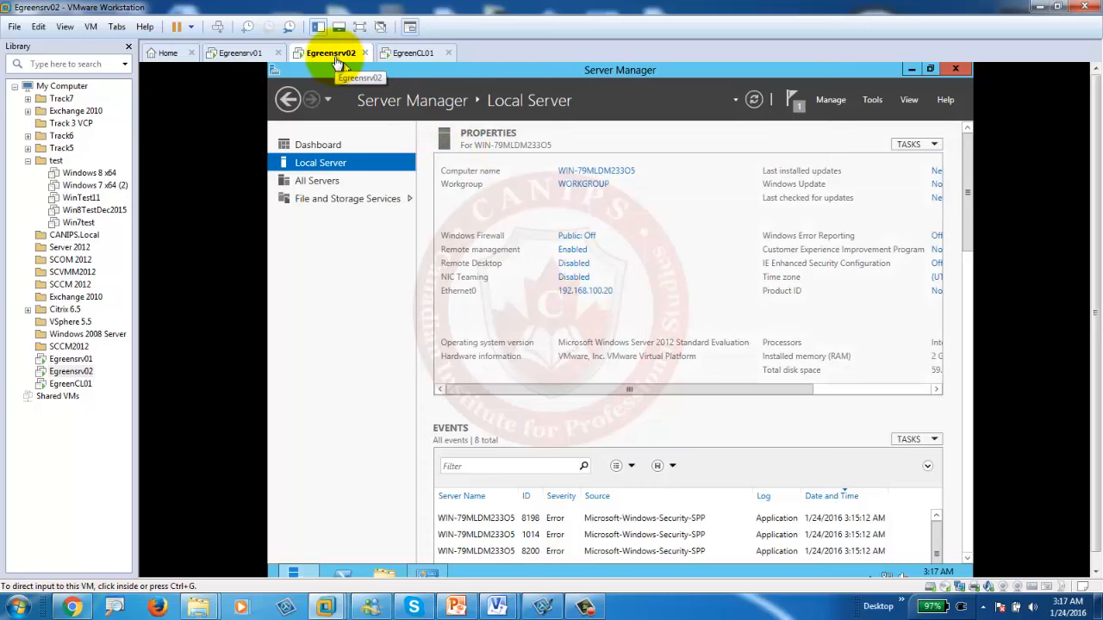
- Start the VMware Tools installation for Egreensrv02 and run its setup from DVD Drive (D:) in the guest's file browser
left_click(90, 27)
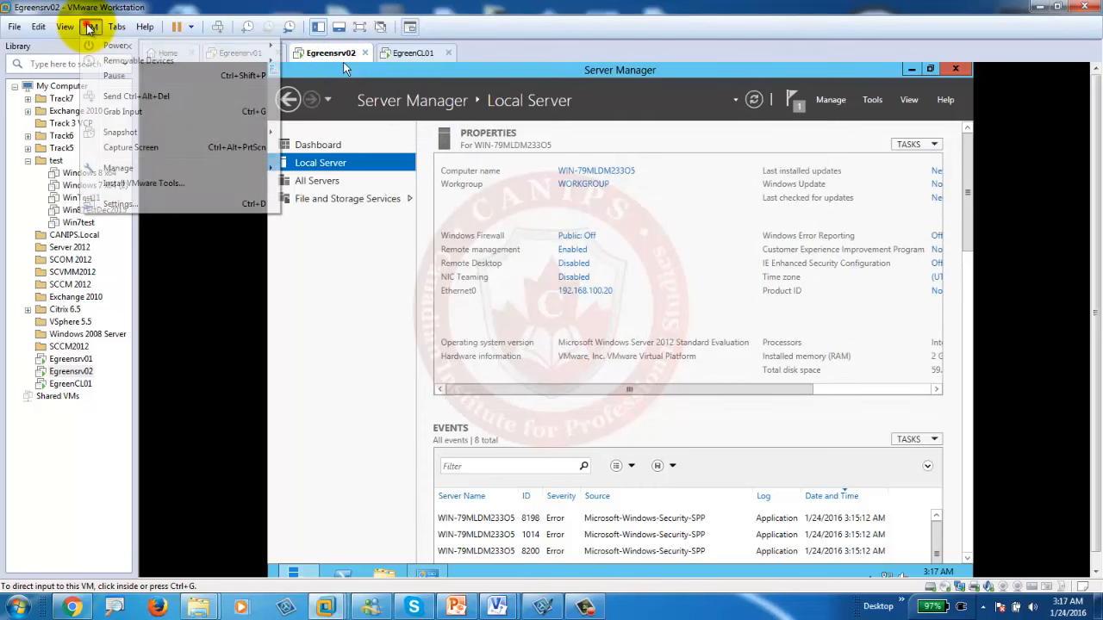
left_click(131, 185)
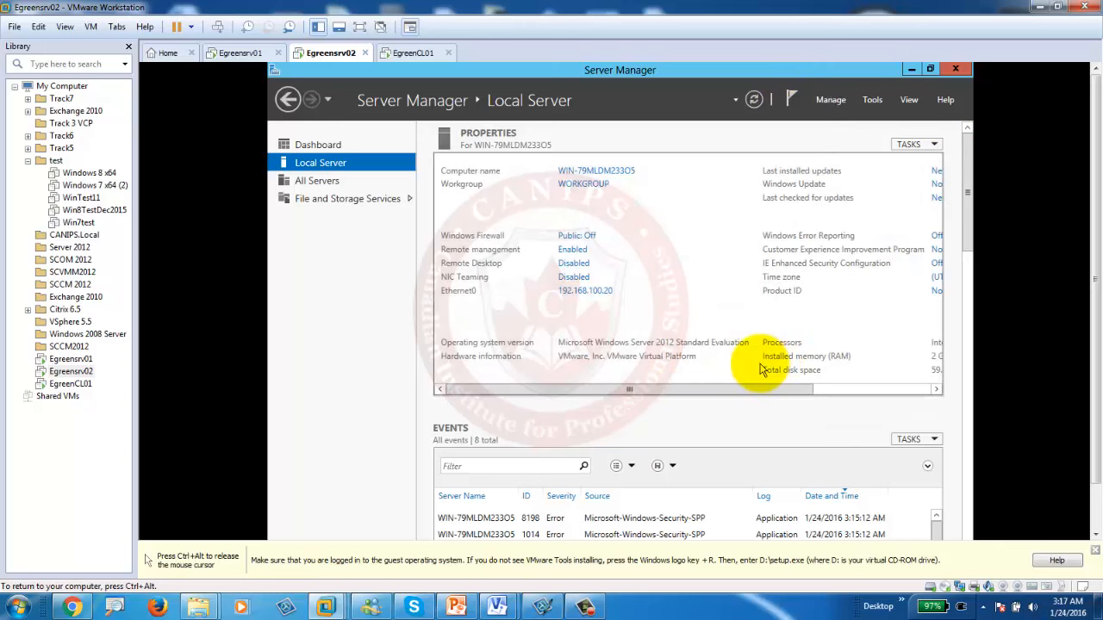
key("ctrl+alt")
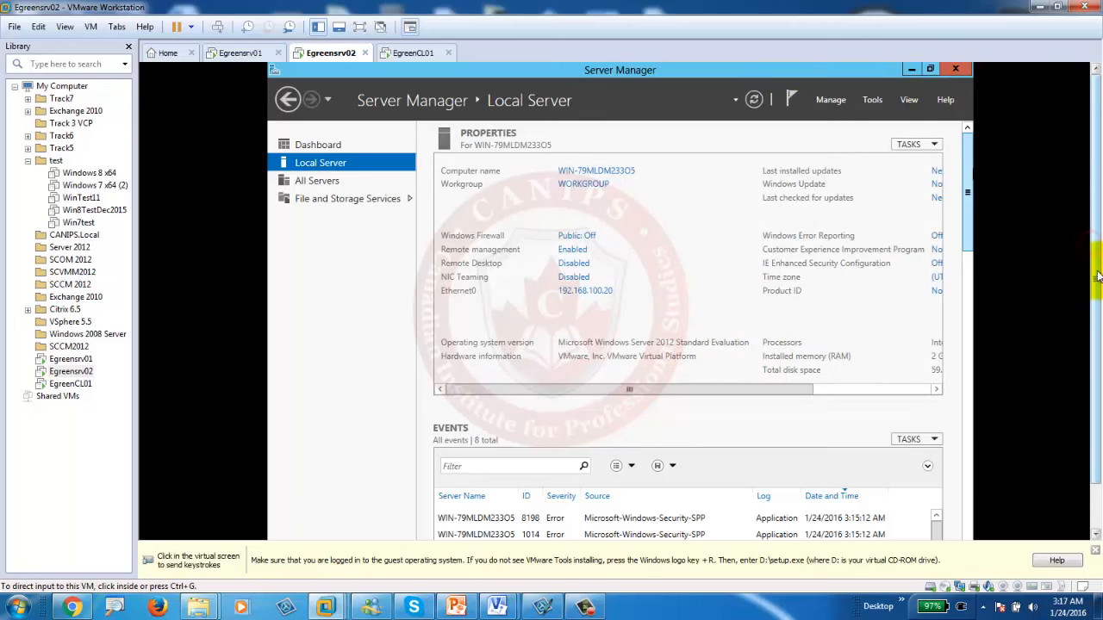
left_click_drag(1096, 250, 1095, 302)
left_click(719, 431)
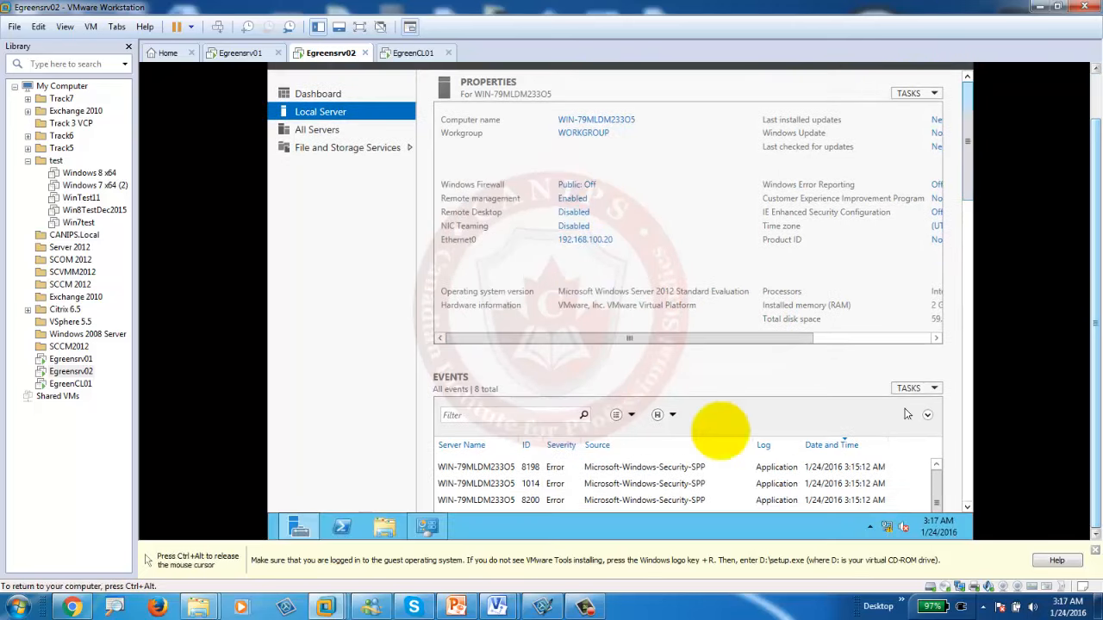
left_click(384, 527)
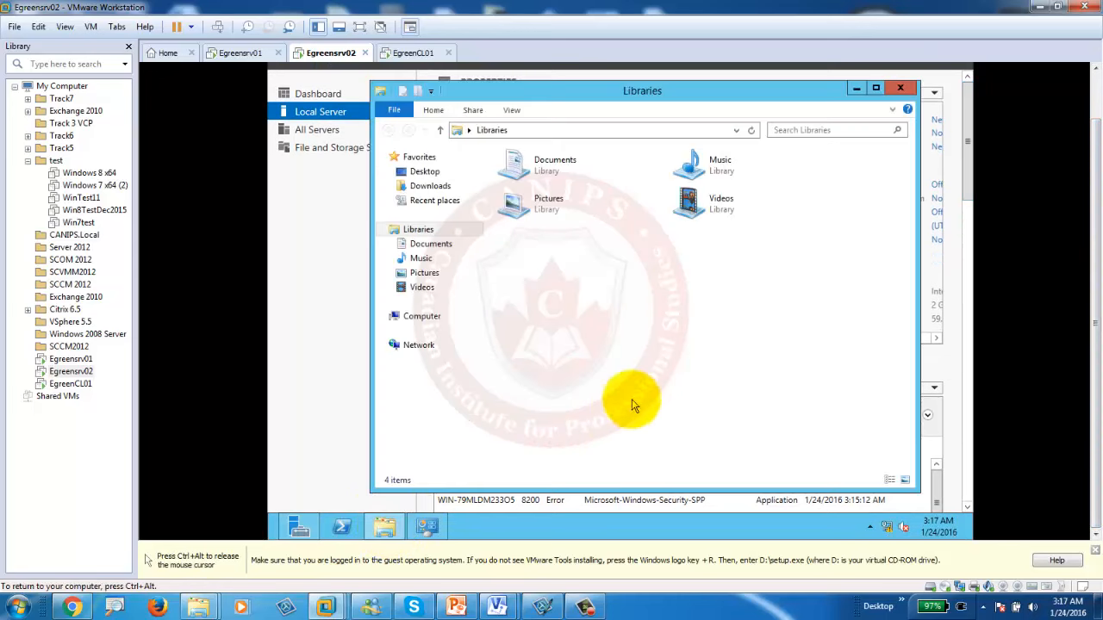
left_click(411, 316)
double_click(695, 243)
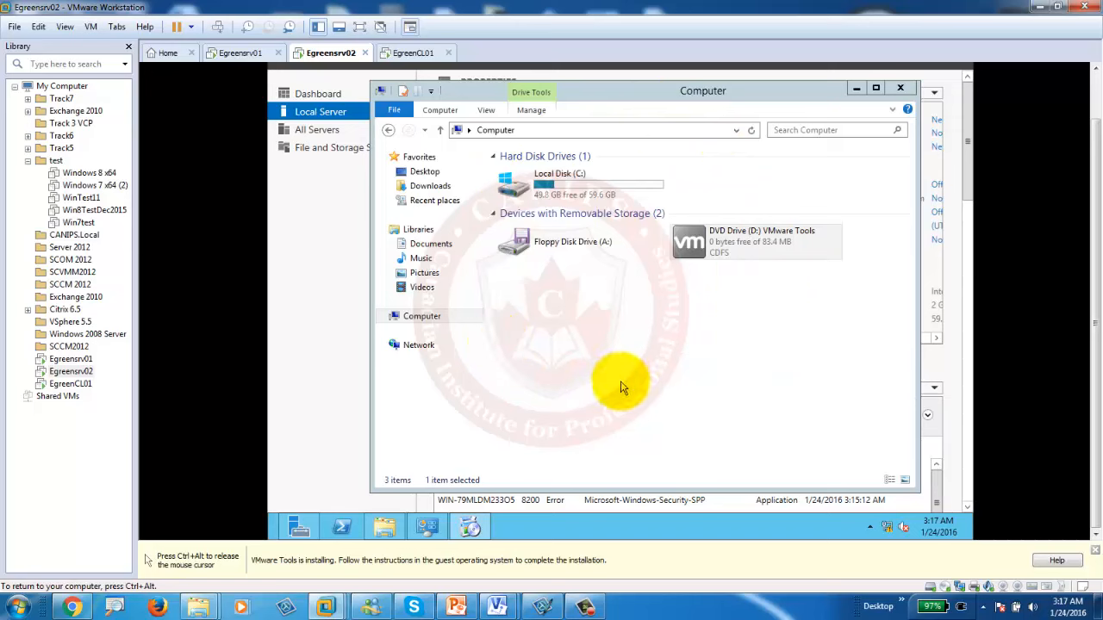
left_click(593, 608)
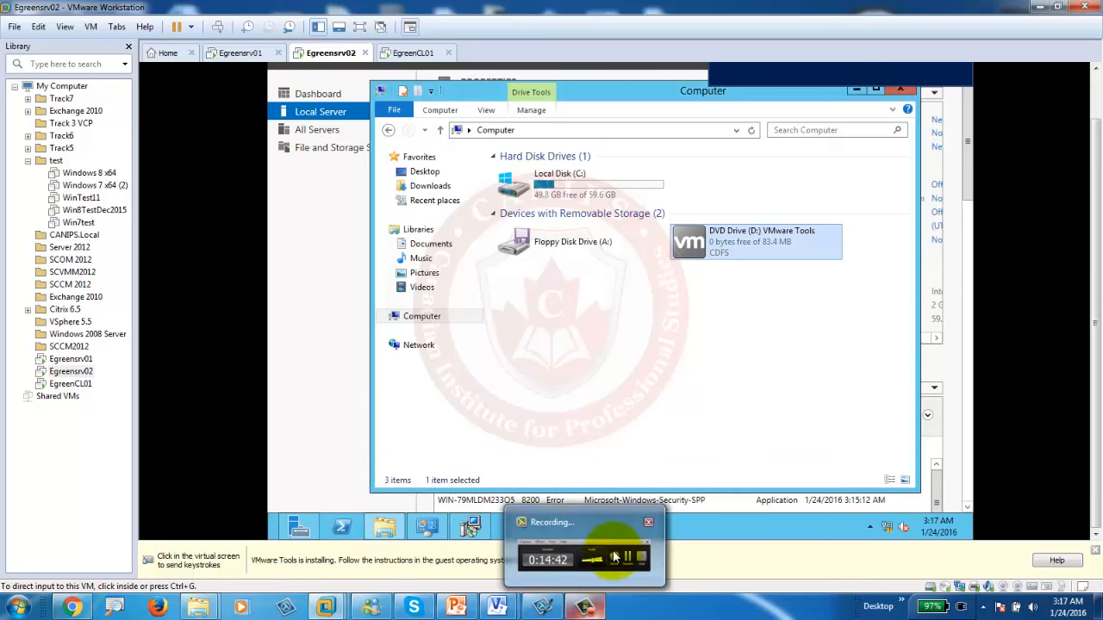
left_click(472, 527)
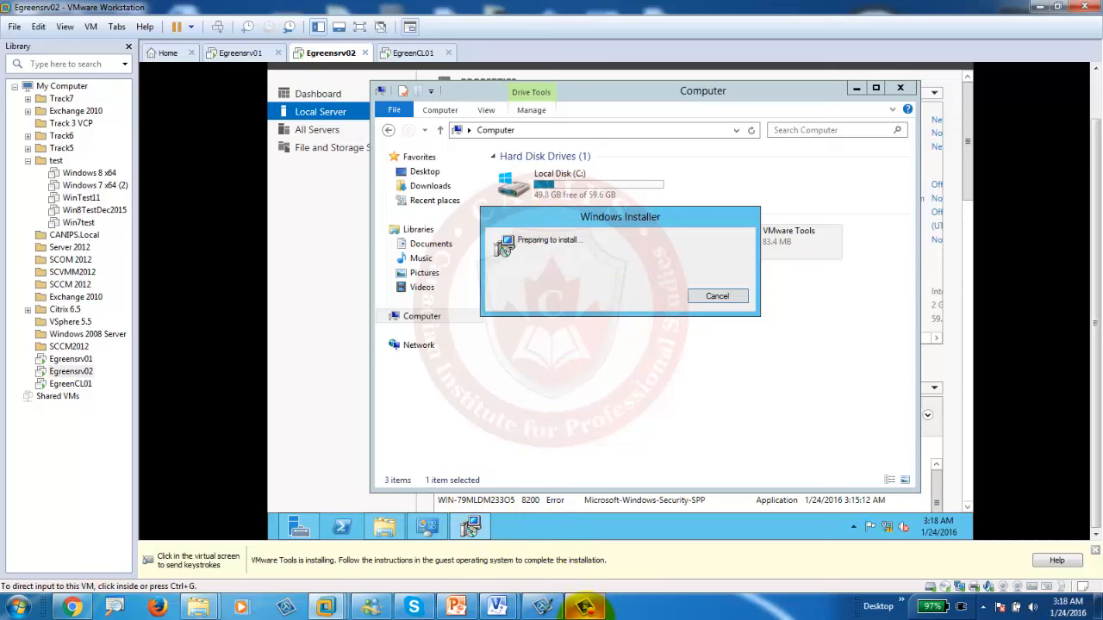
mouse_move(585, 608)
left_click(581, 547)
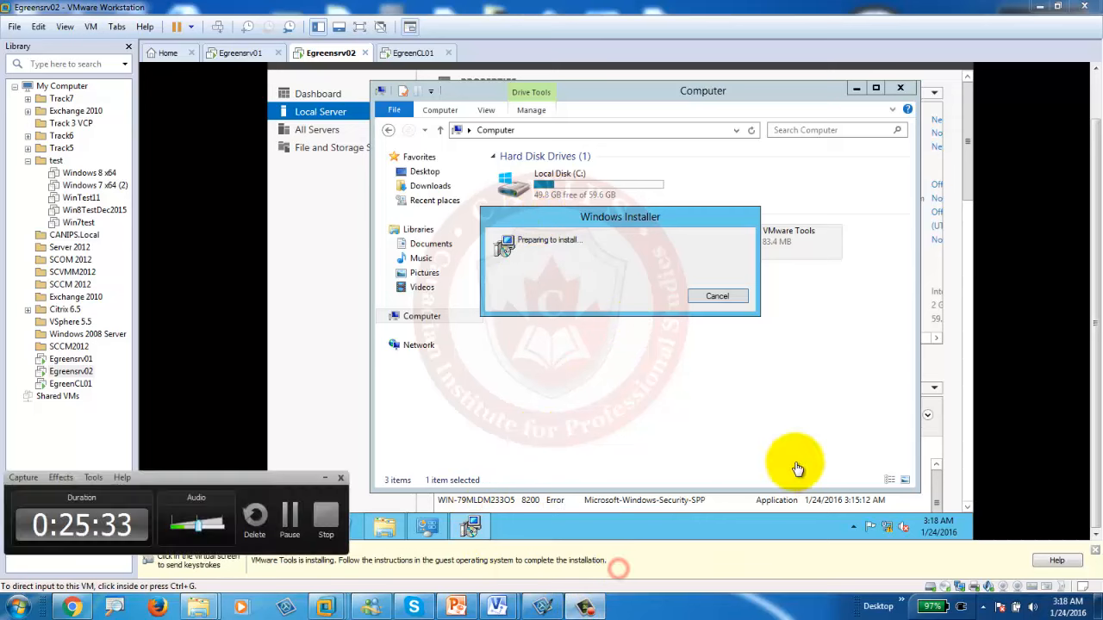
left_click(291, 524)
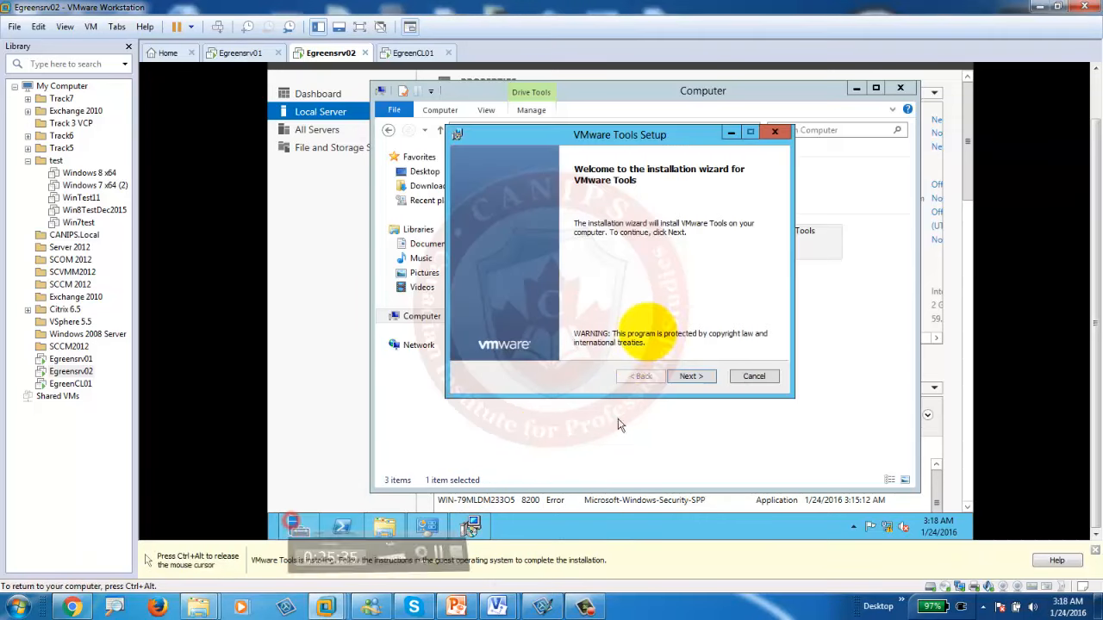
- Begin installing VMware Tools on Egreensrv02 with the wizard's default options
left_click(694, 379)
left_click(693, 379)
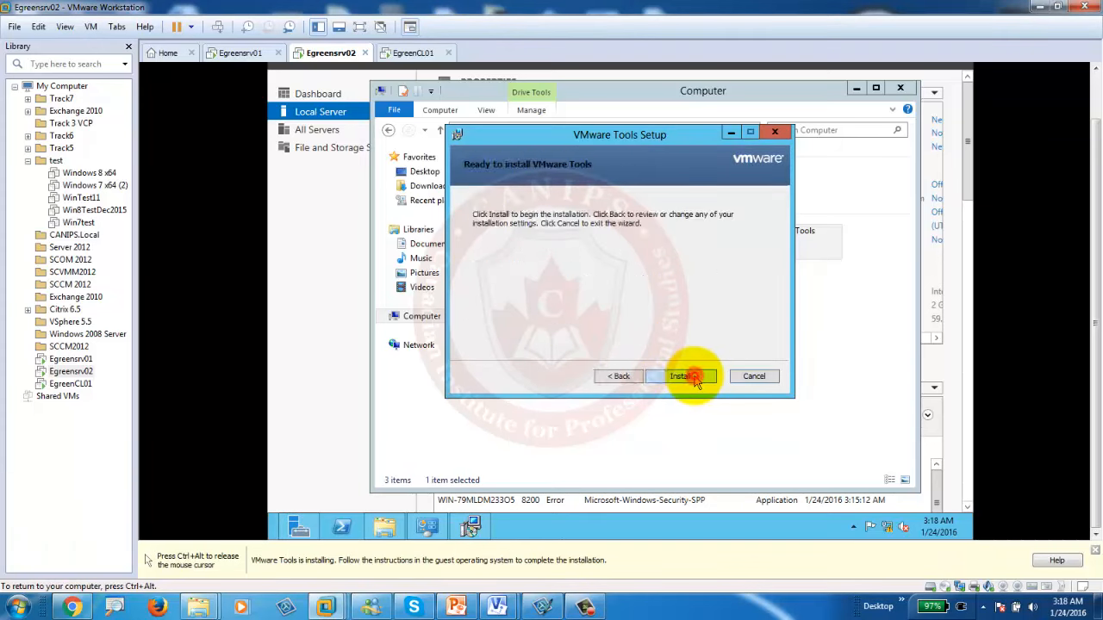
left_click(693, 379)
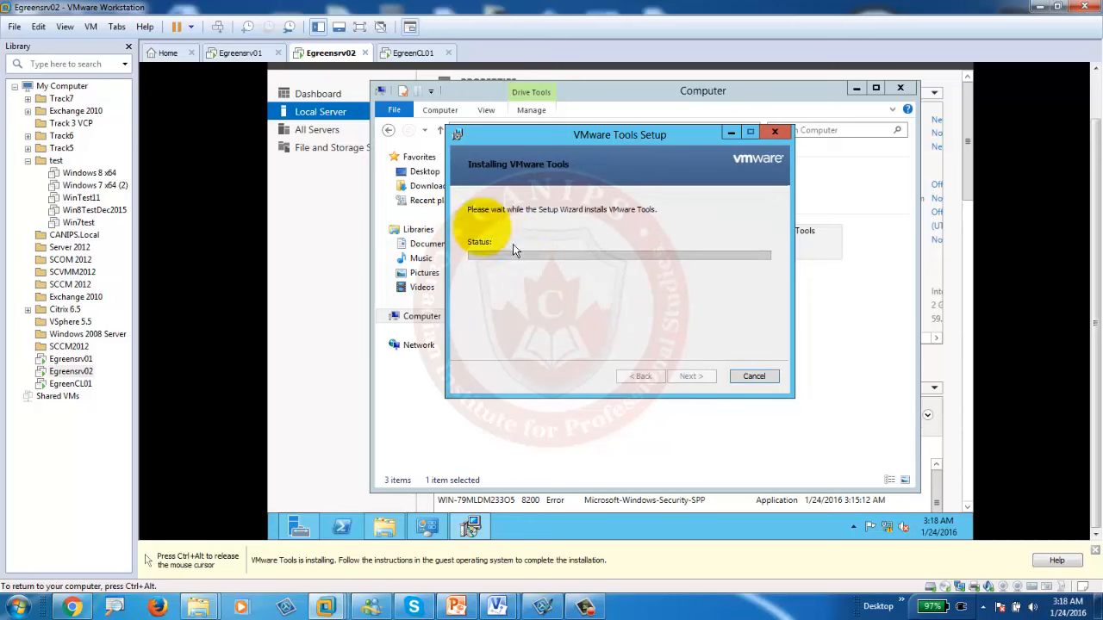
key("ctrl+alt")
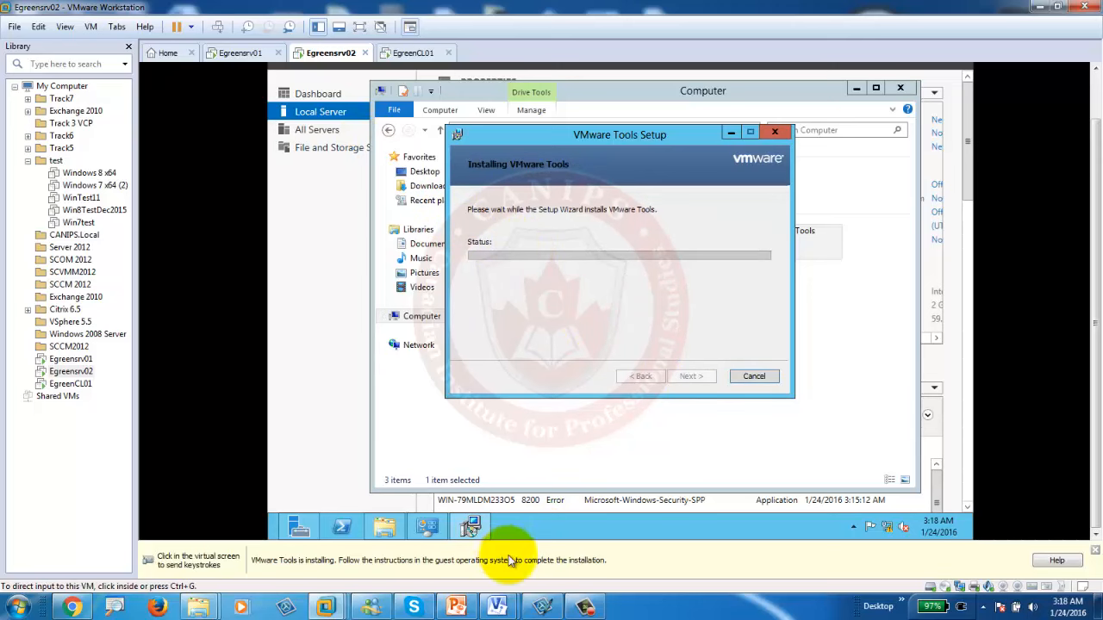
left_click(585, 607)
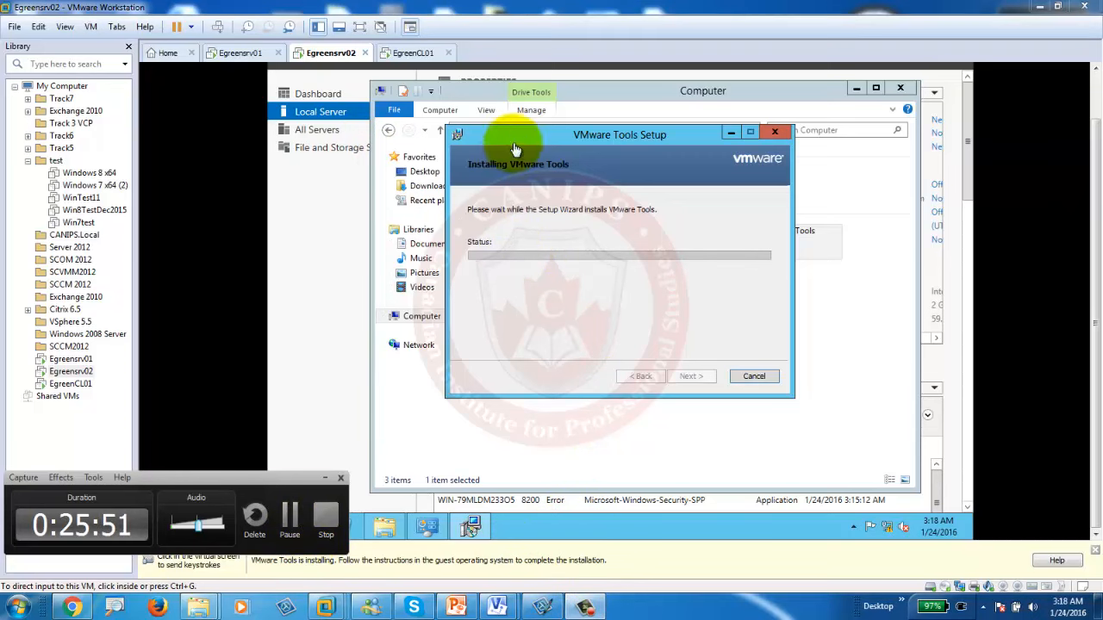
- Switch to the Egreensrv01 virtual machine and sign in as Administrator with the account password
left_click(237, 53)
left_click(289, 127)
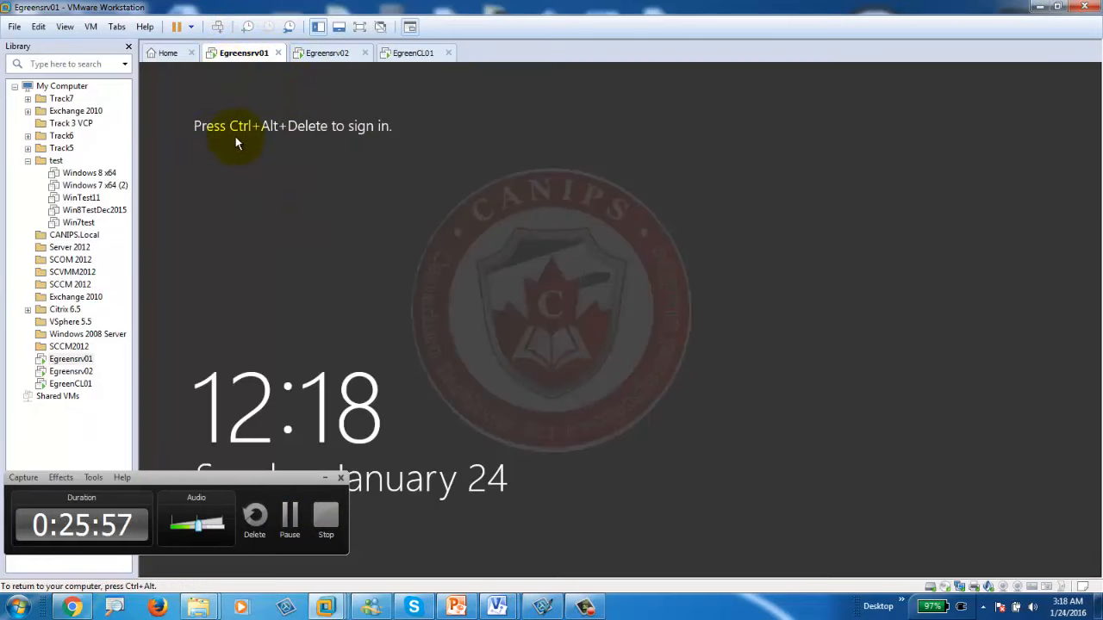
left_click(217, 27)
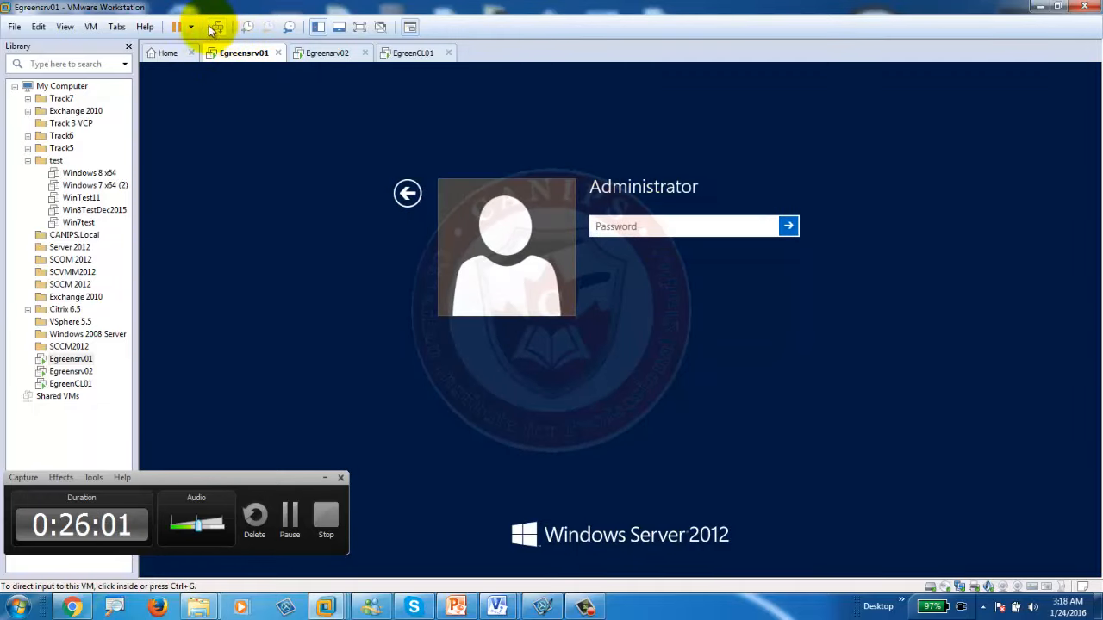
left_click(569, 223)
left_click(633, 229)
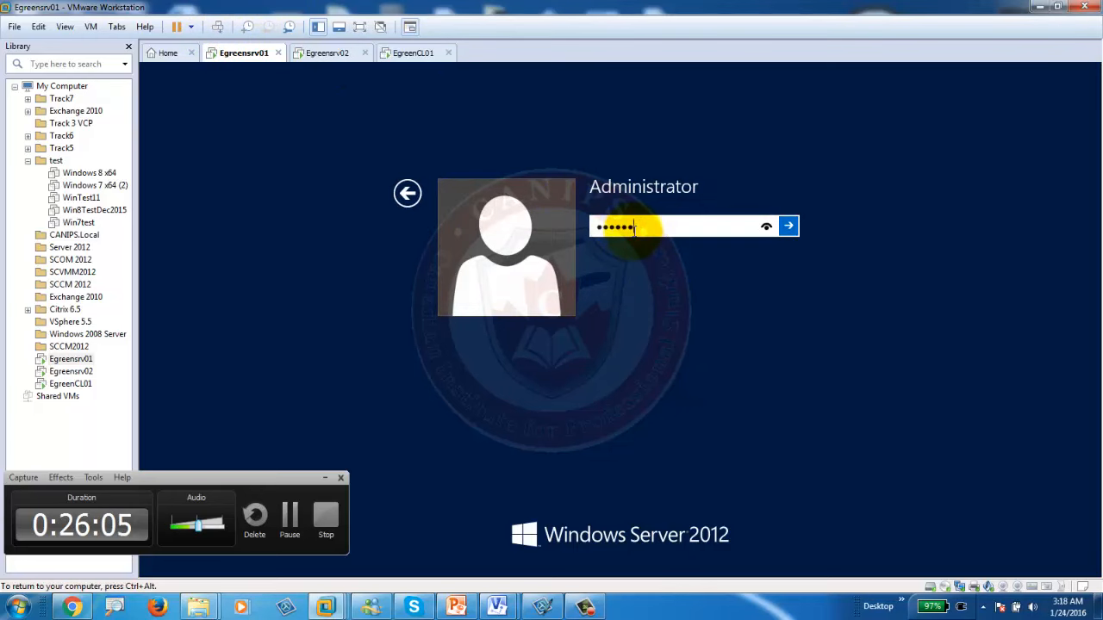
key("Return")
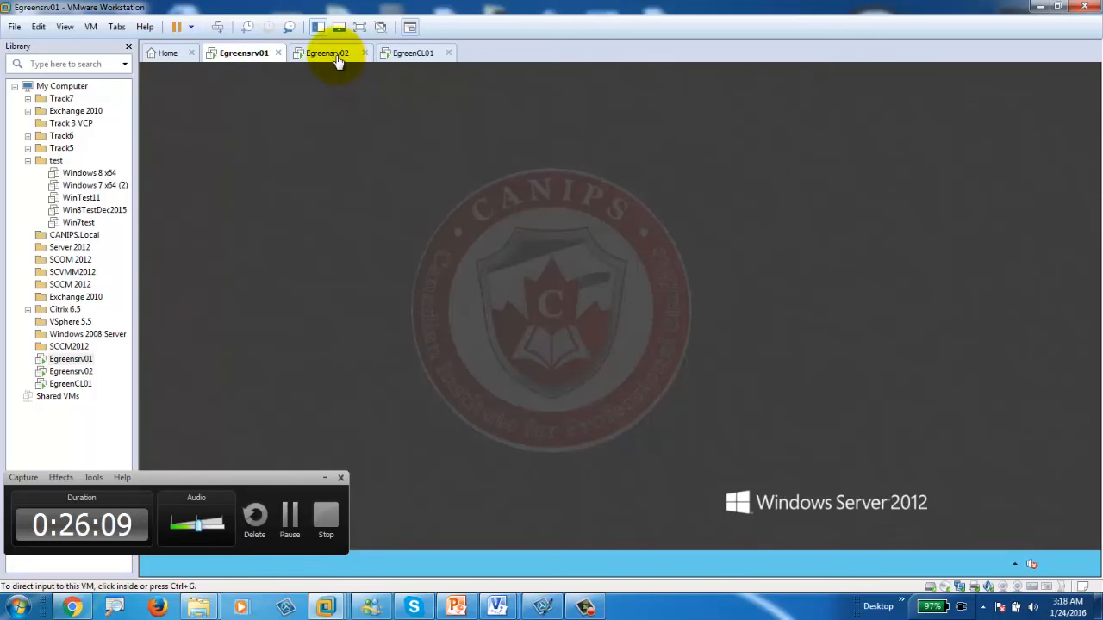
left_click(264, 211)
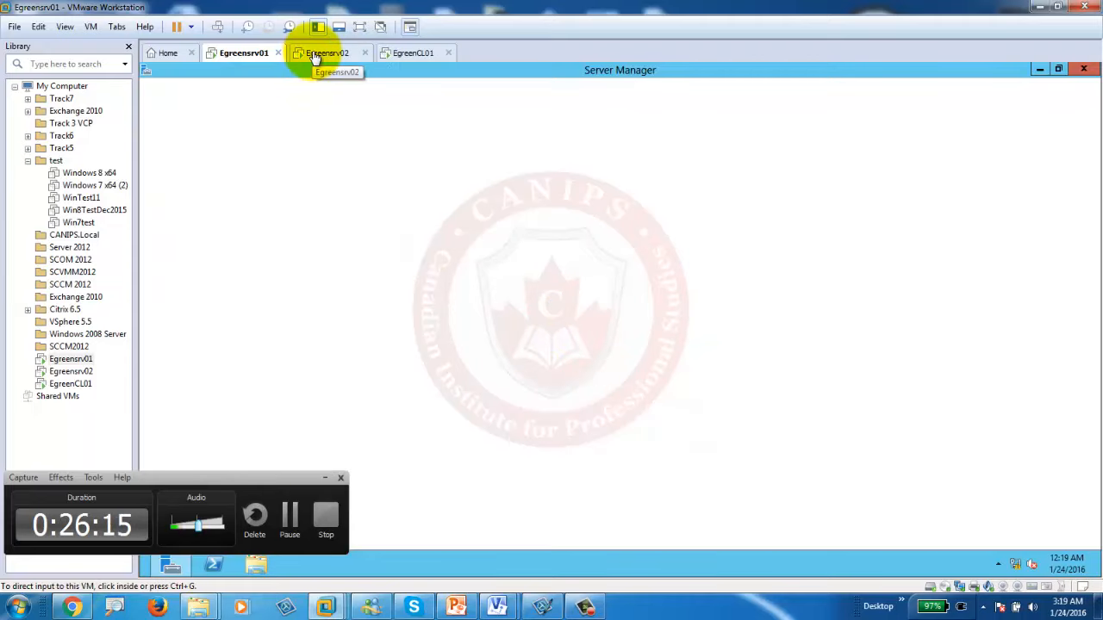
- Monitor the VMware Tools installation on Egreensrv02, finish the setup wizard and restart the server
left_click(317, 54)
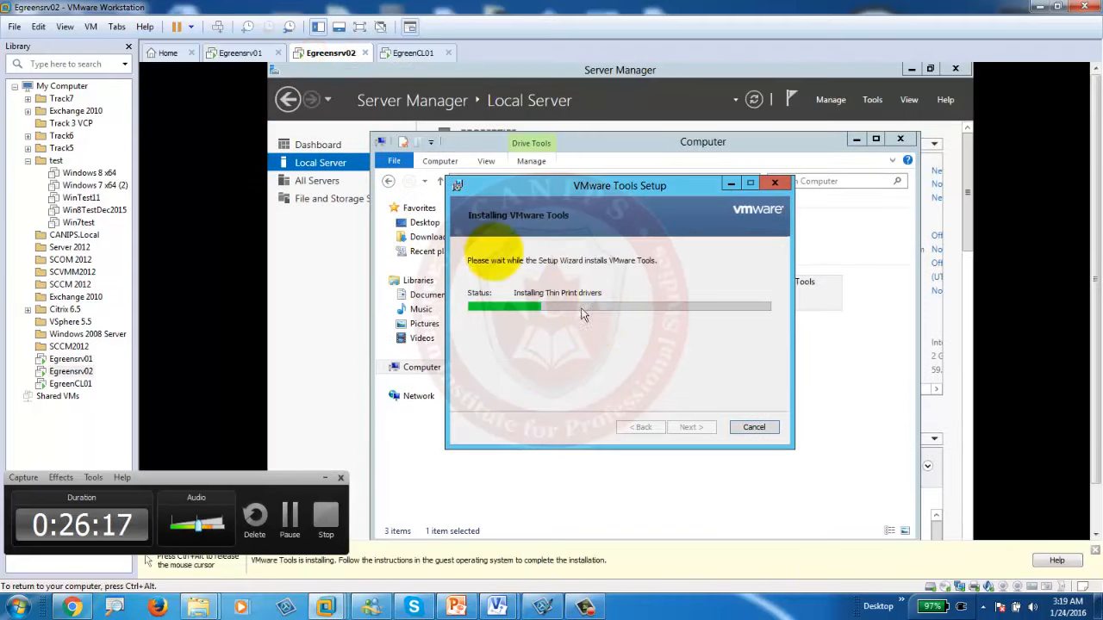
left_click(239, 52)
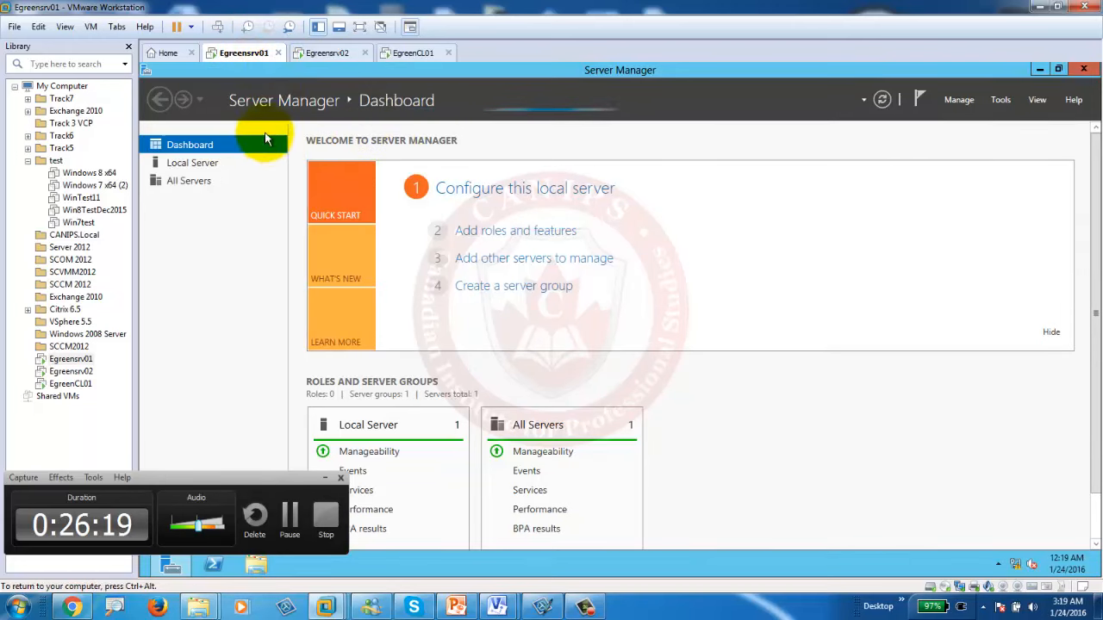
left_click(327, 56)
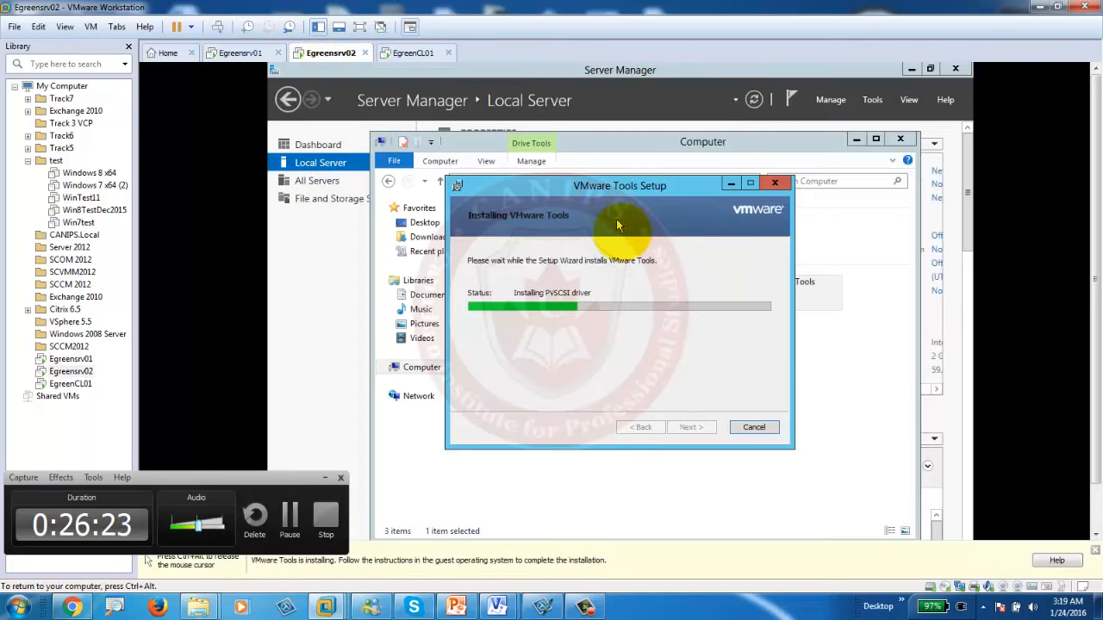
left_click(240, 52)
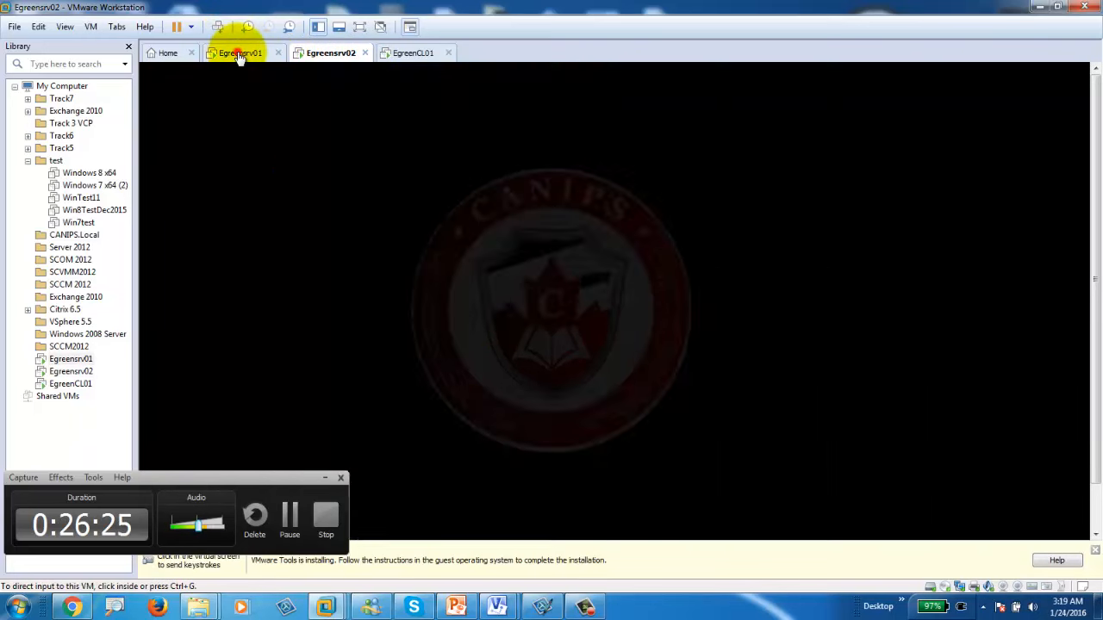
left_click(328, 52)
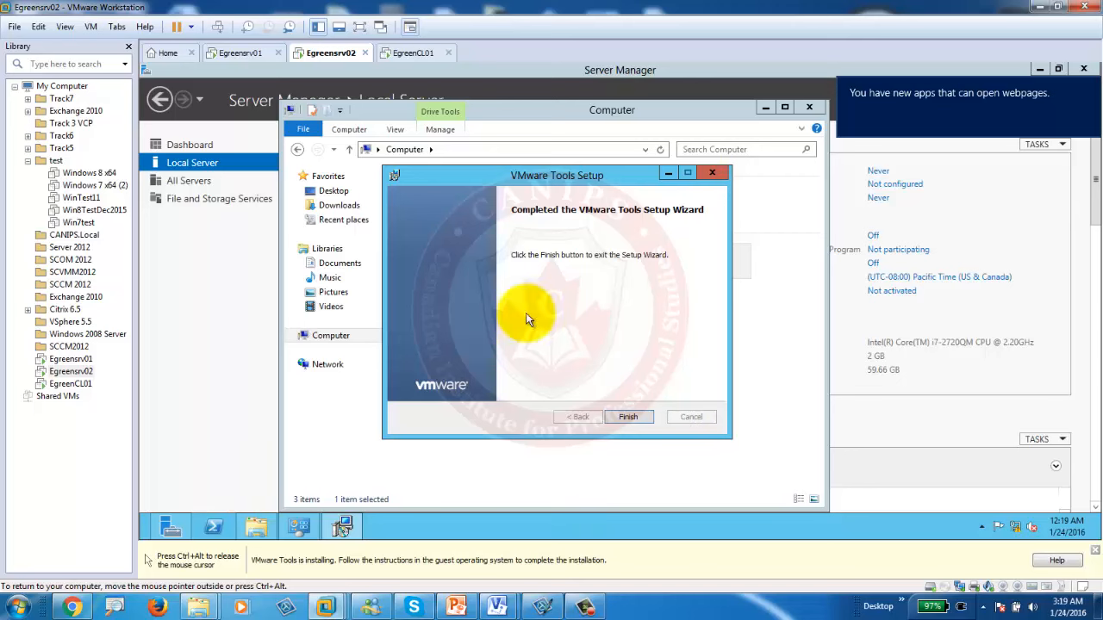
left_click(629, 436)
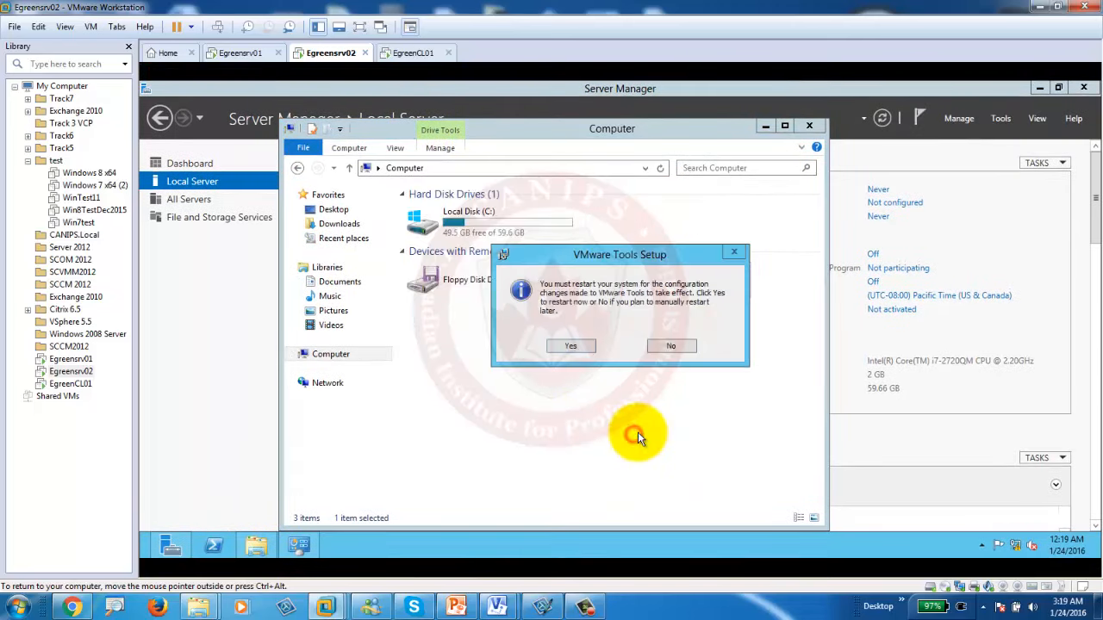
left_click(569, 345)
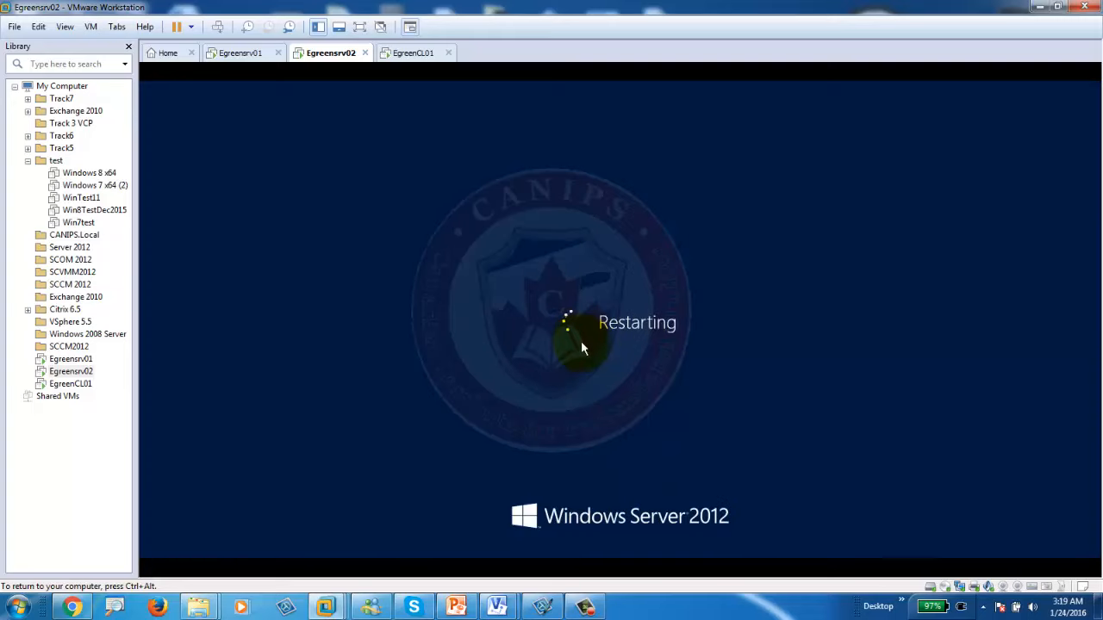
- Switch to the EgreenCL01 virtual machine and review the LAB Setup table and server build guide on slide 3 in PowerPoint
left_click(410, 53)
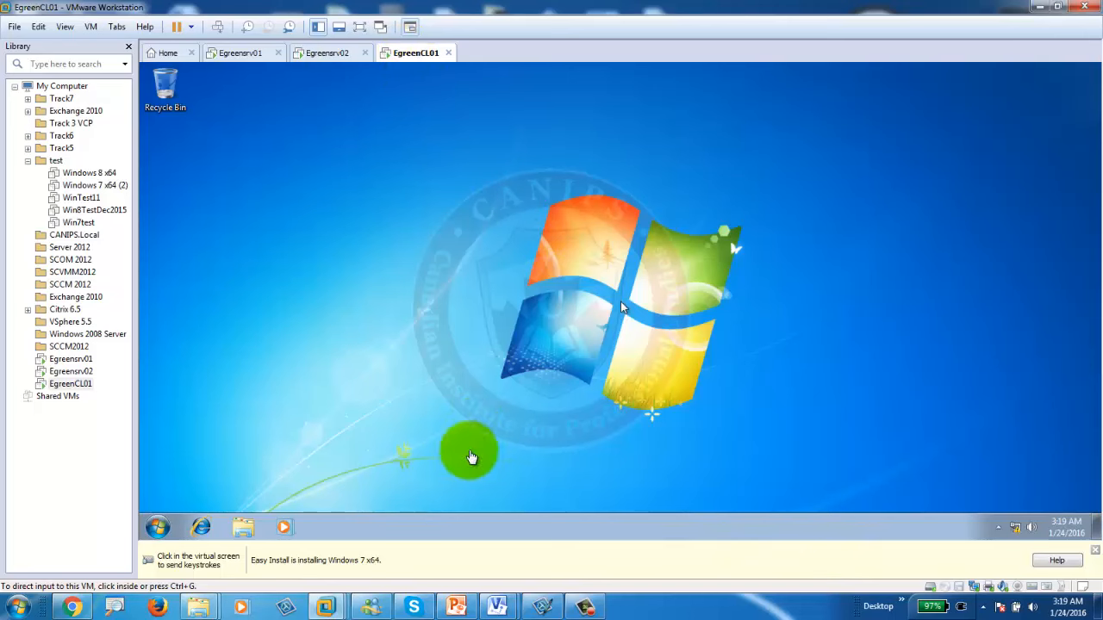
left_click(456, 606)
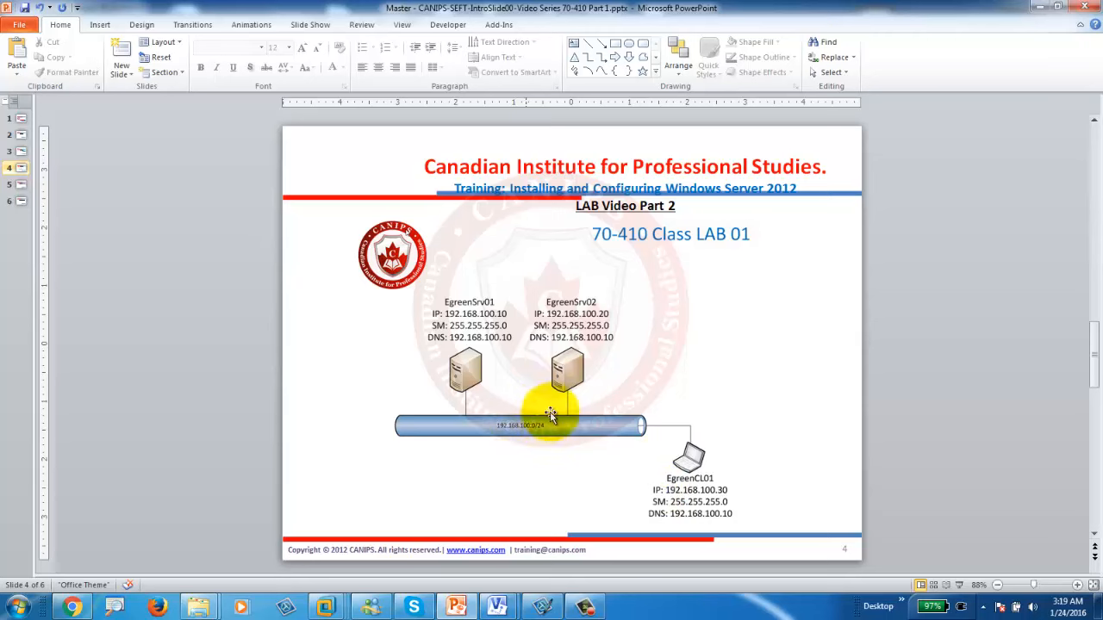
scroll(568, 414, "up", 1)
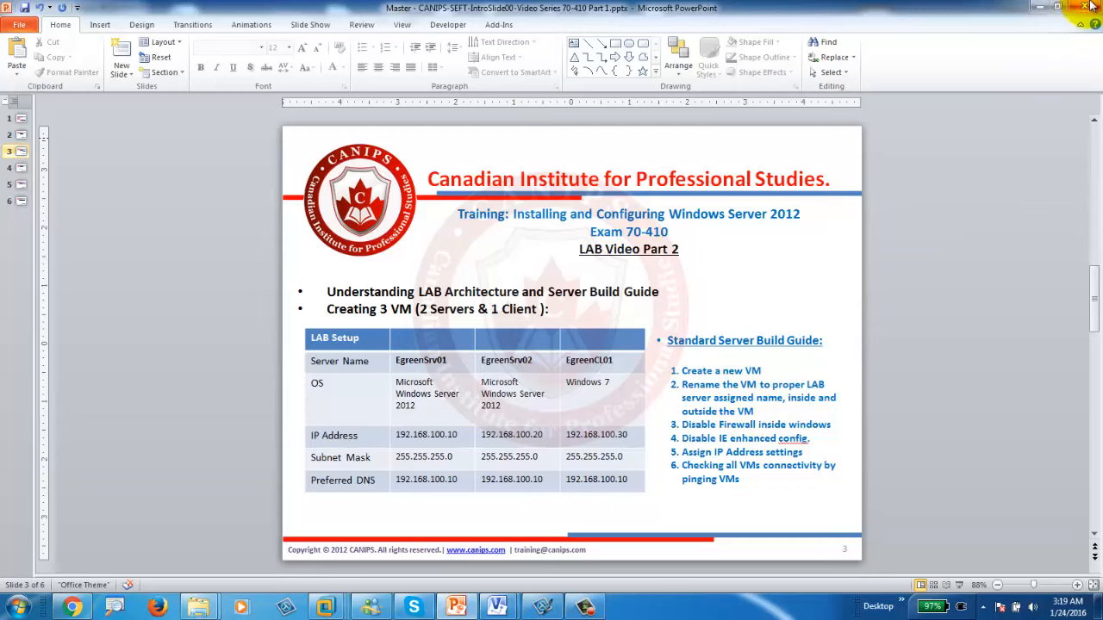
left_click(1052, 9)
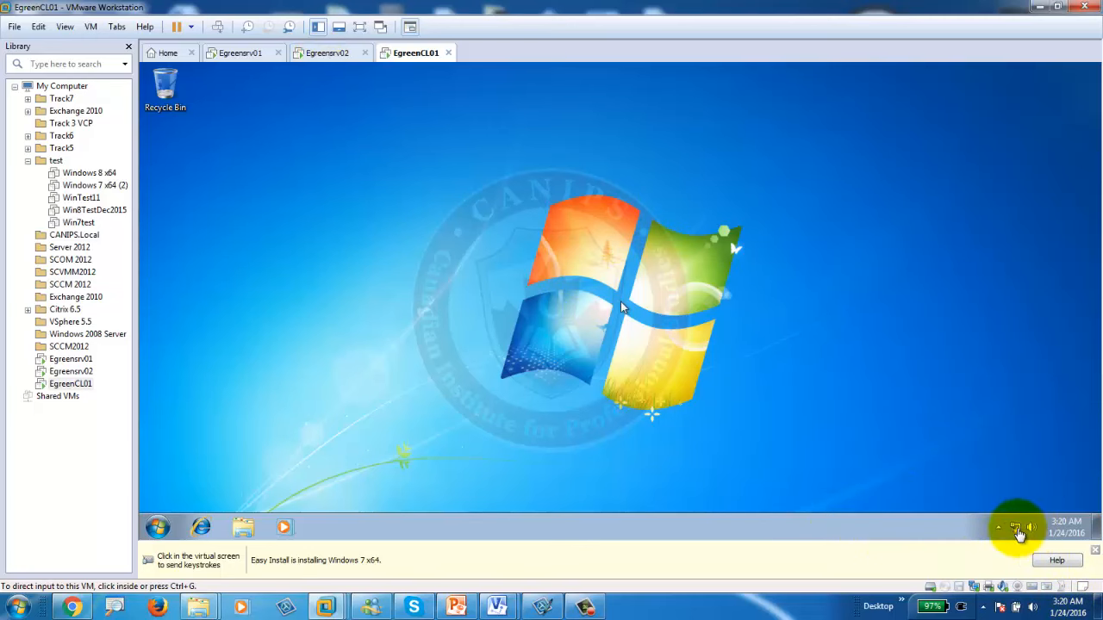
- Try to launch oobe through EgreenCL01's Windows search and close the search results
left_click(155, 525)
left_click(195, 492)
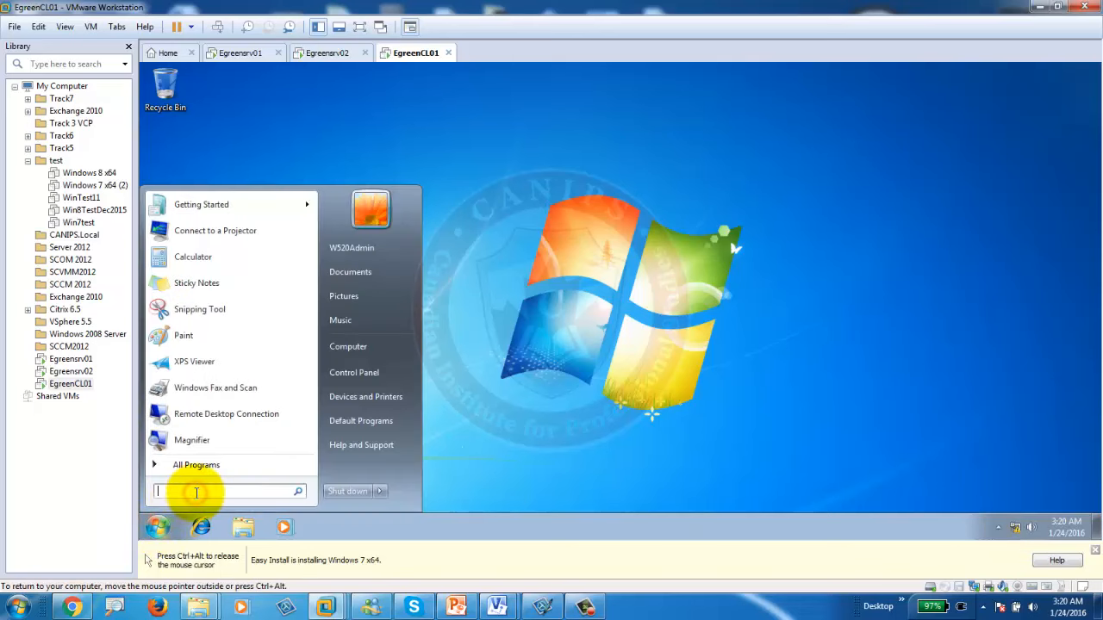
type("oobe")
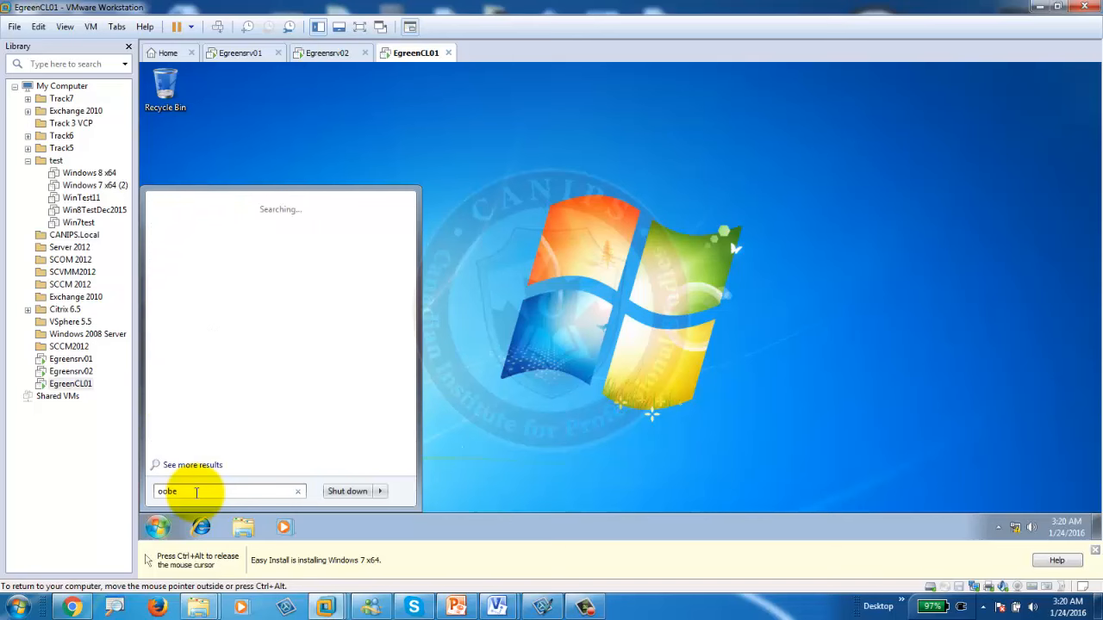
key("Return")
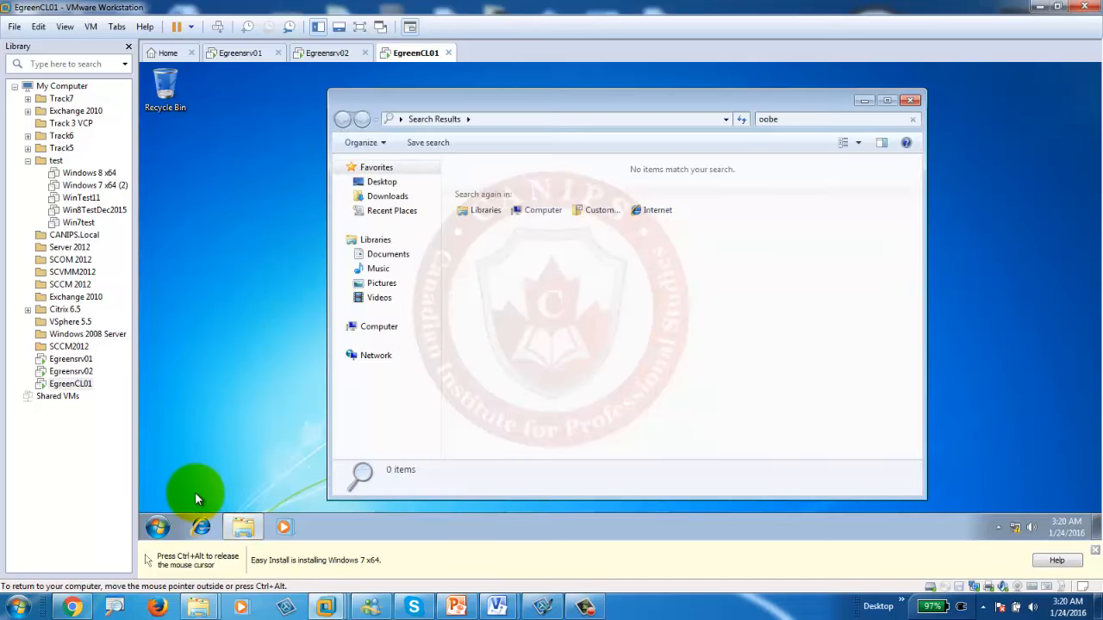
left_click(912, 100)
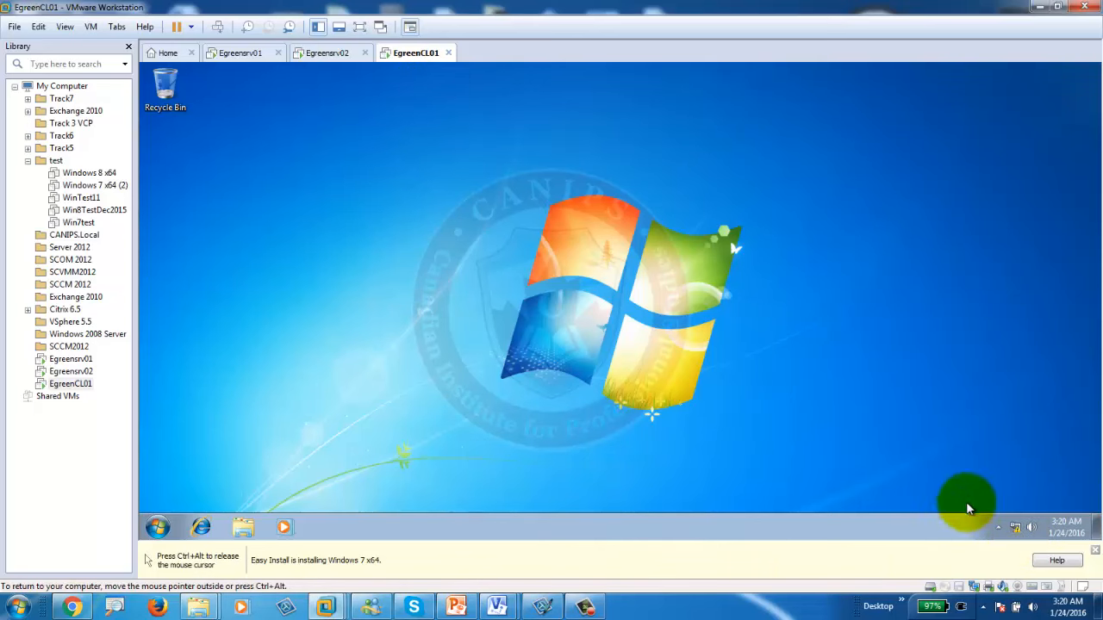
- Open the Local Area Connection's properties on EgreenCL01 through the Network and Sharing Center's adapter settings
right_click(1020, 532)
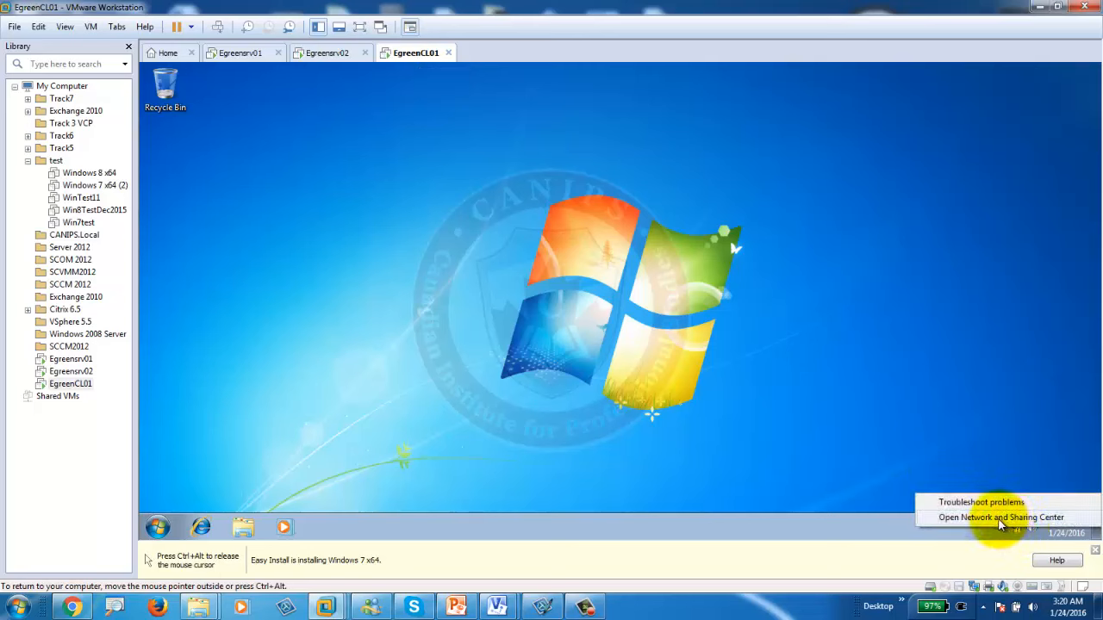
left_click(982, 431)
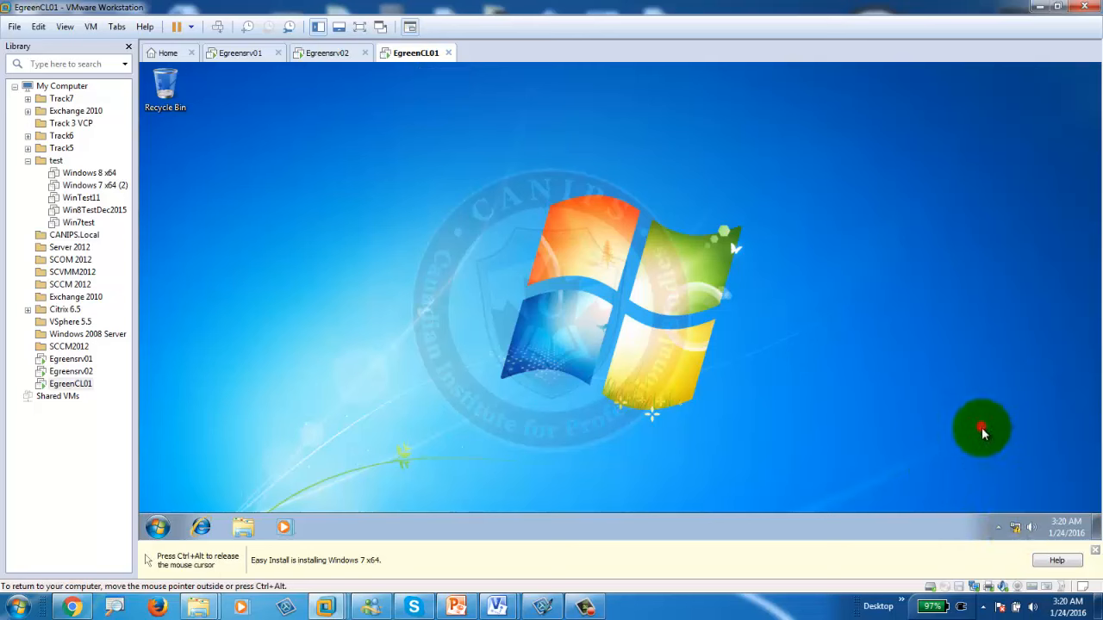
right_click(1017, 528)
left_click(1021, 519)
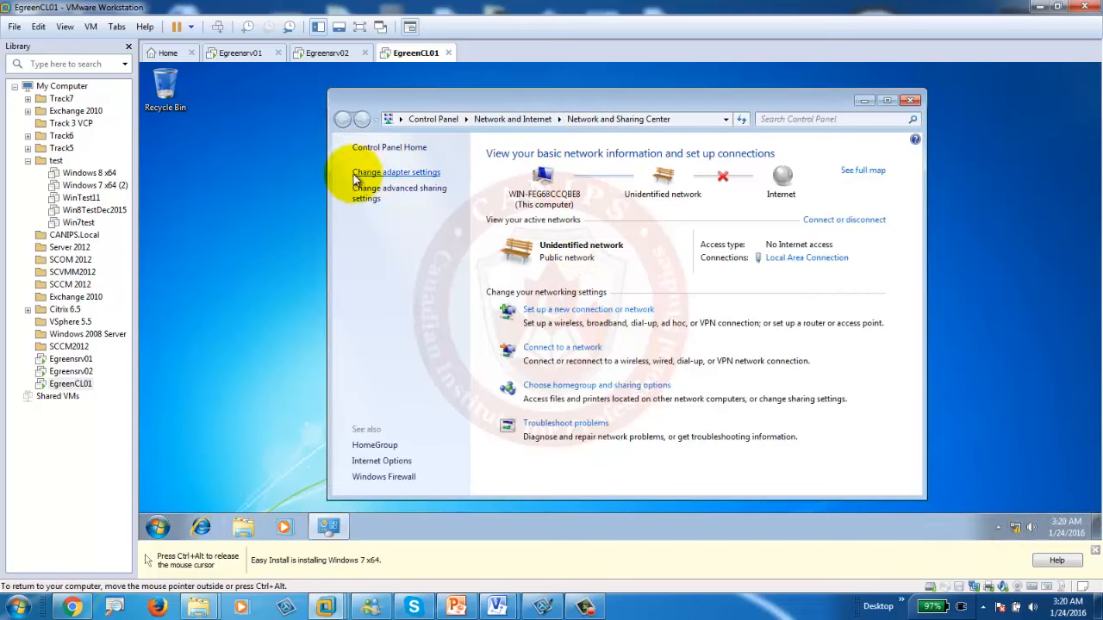
left_click(397, 174)
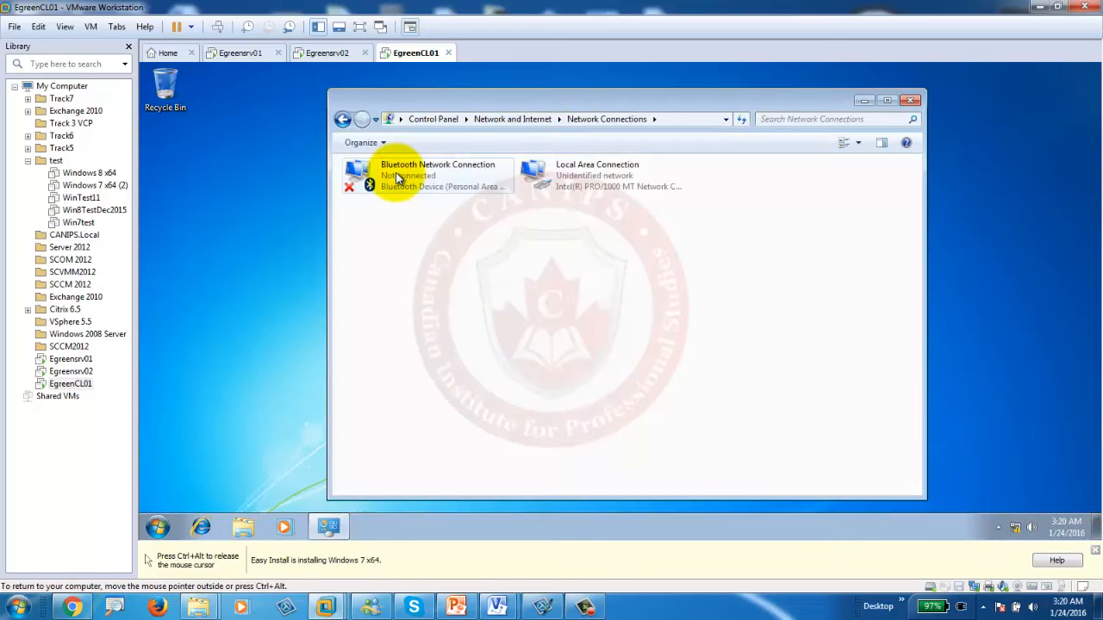
double_click(569, 179)
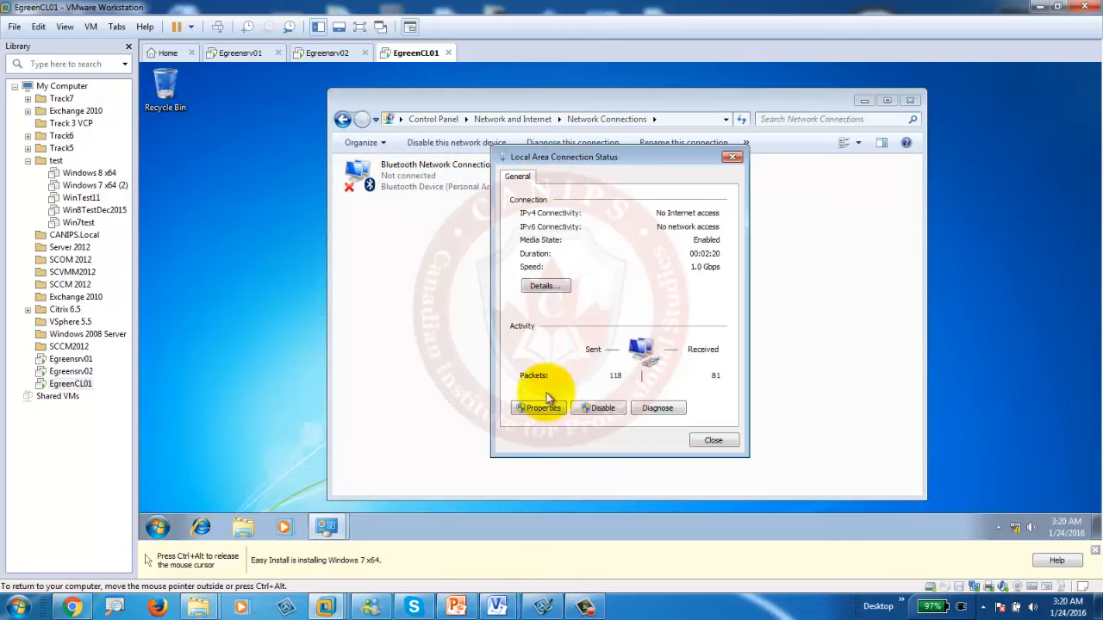
left_click(548, 410)
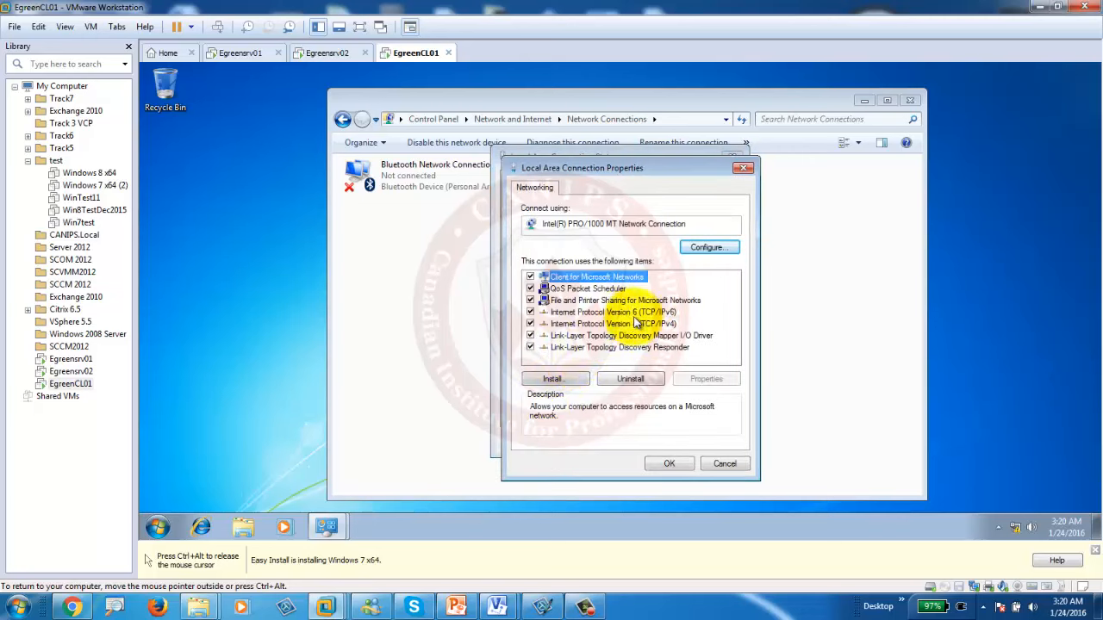
- Disable IPv6 on EgreenCL01's Local Area Connection and set a static IPv4 address of 192.168.100.30
left_click(529, 314)
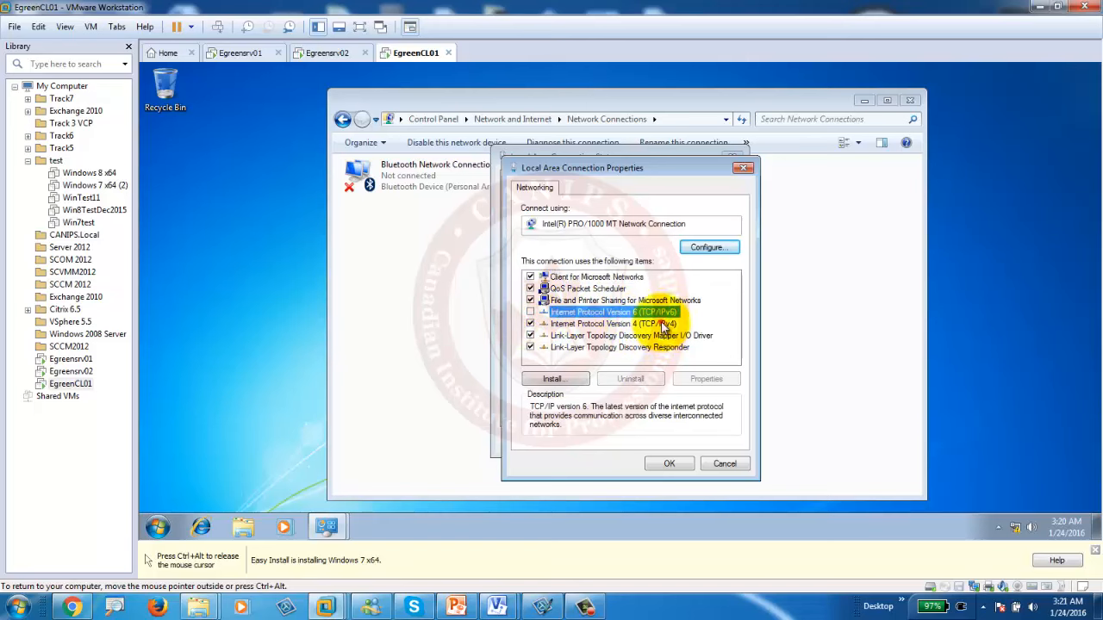
left_click(652, 323)
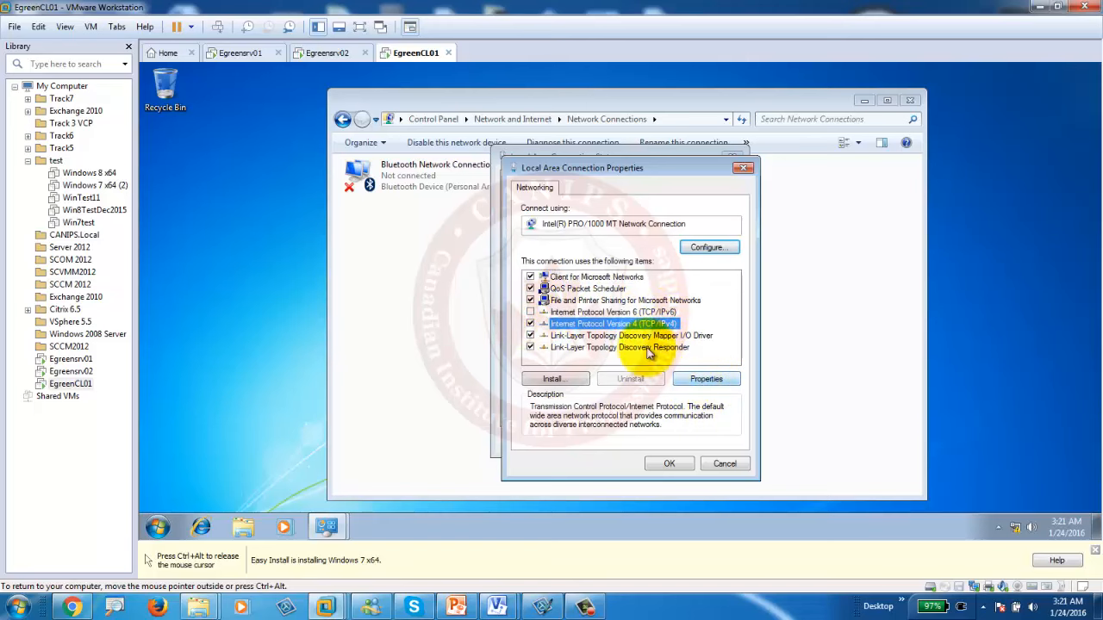
left_click(706, 379)
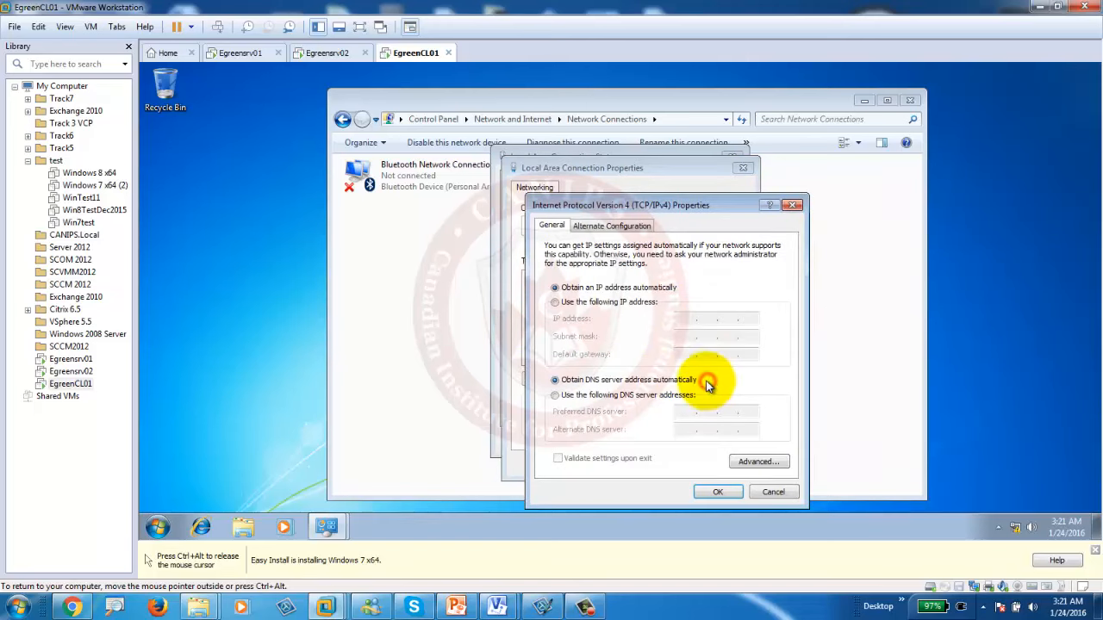
left_click(620, 302)
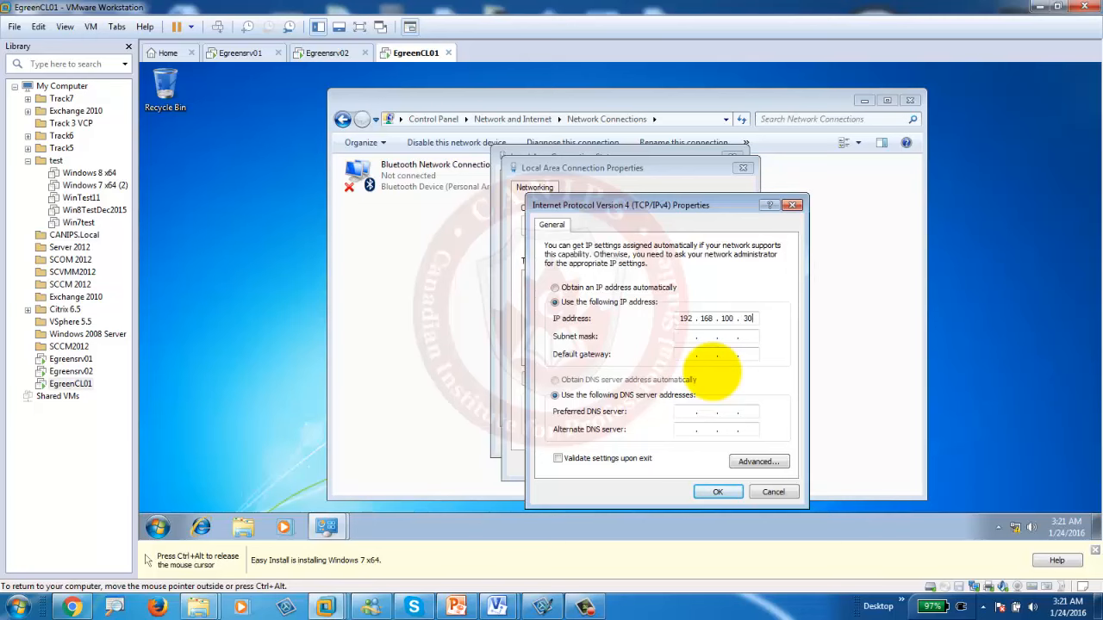
- Check EgreenCL01's addressing on the PowerPoint slide, set subnet mask 255.255.255.0 and preferred DNS 192.168.100.10, and apply the IPv4 settings
left_click(456, 606)
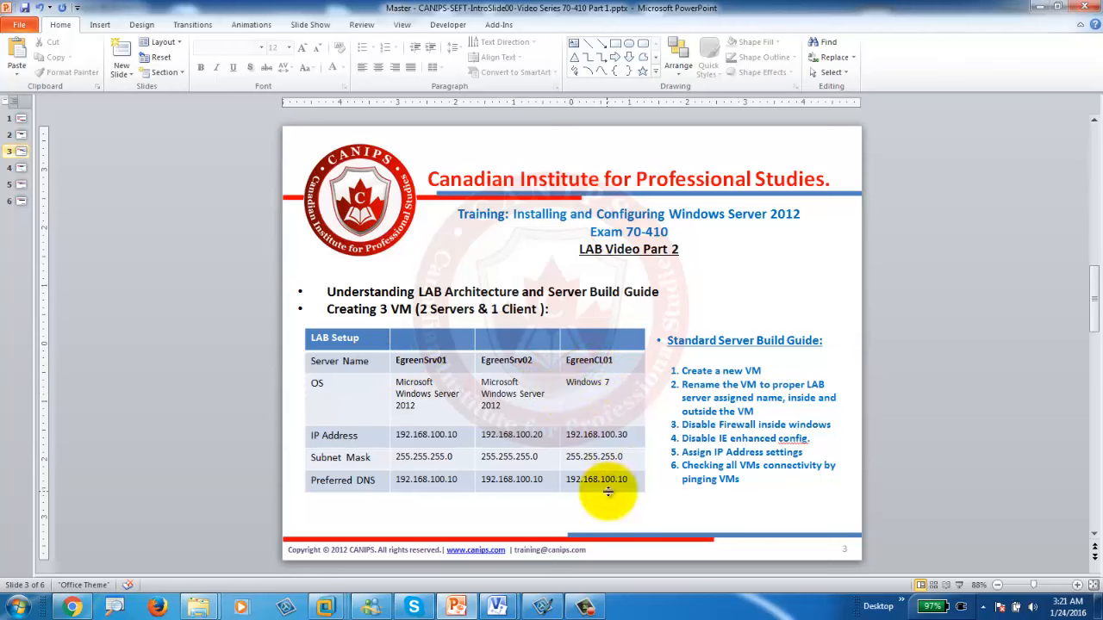
left_click(1039, 8)
left_click(699, 338)
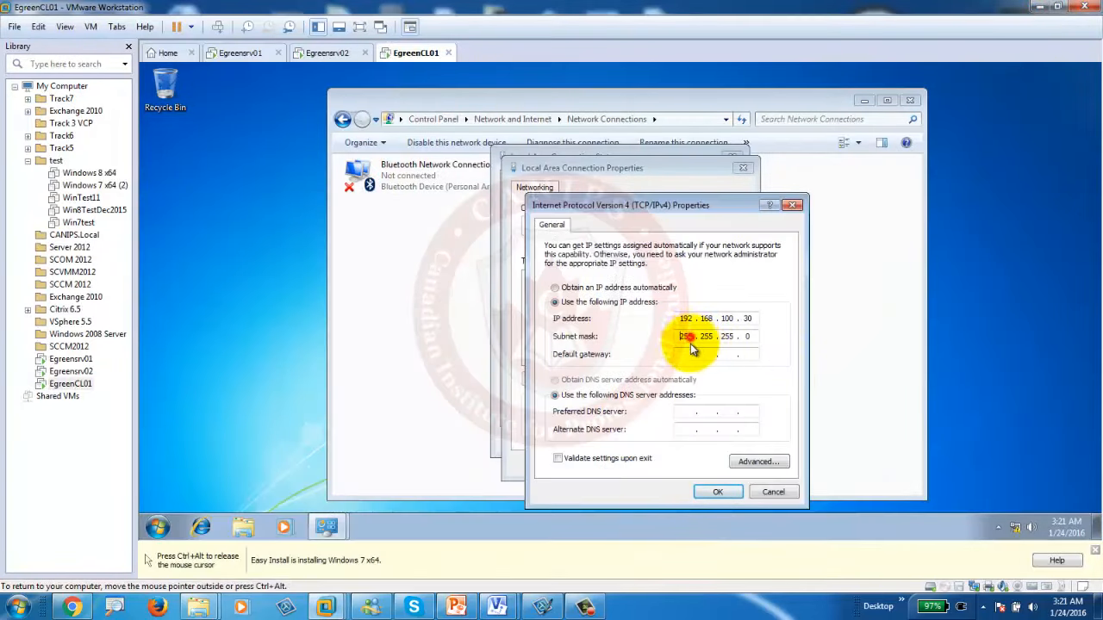
left_click(691, 413)
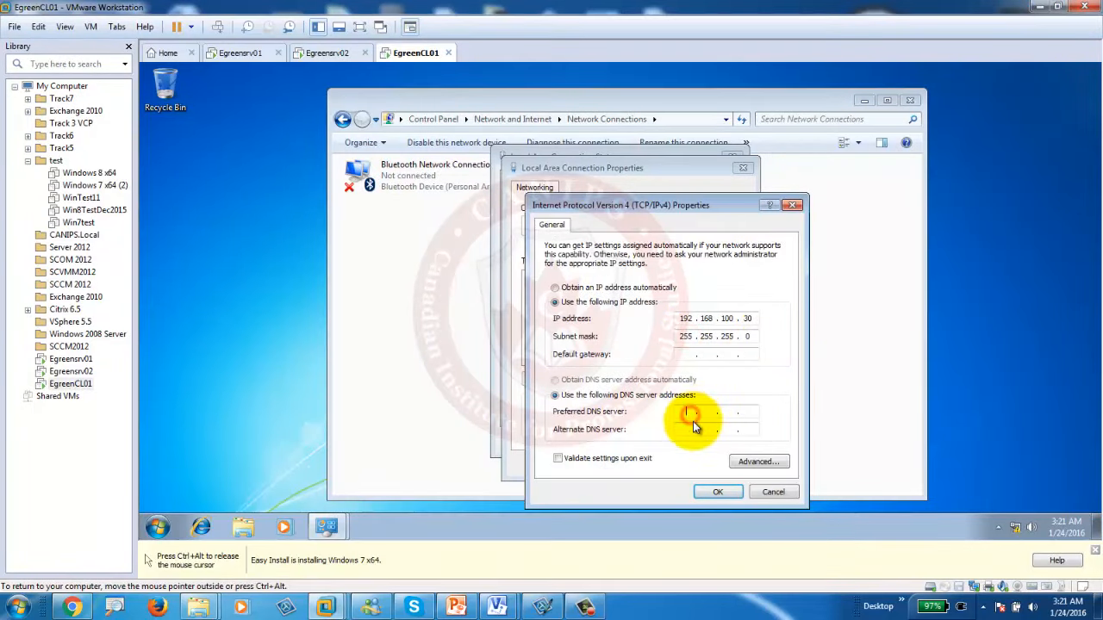
type("192 . 168 . 100 . 10")
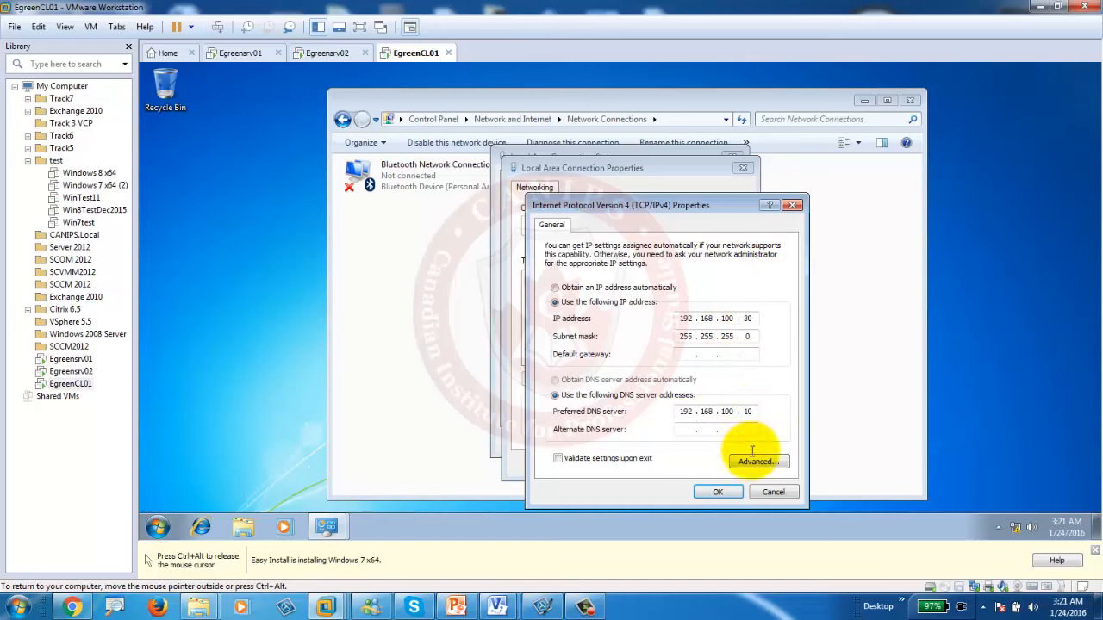
left_click(718, 492)
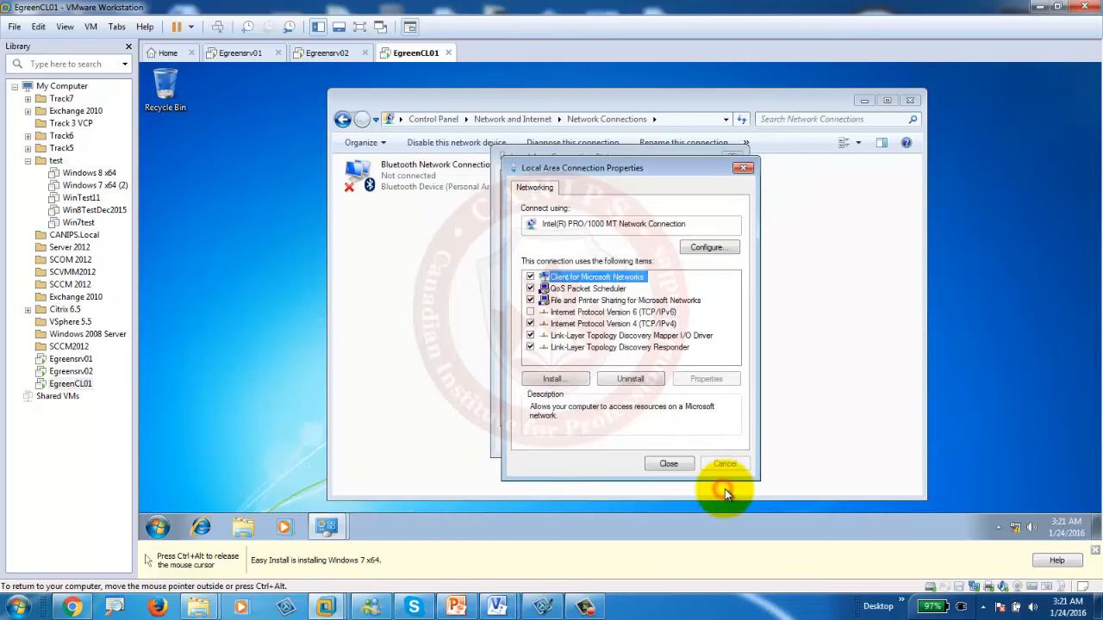
- Close the Local Area Connection dialogs and open the computer name change settings in EgreenCL01's system properties
left_click(694, 457)
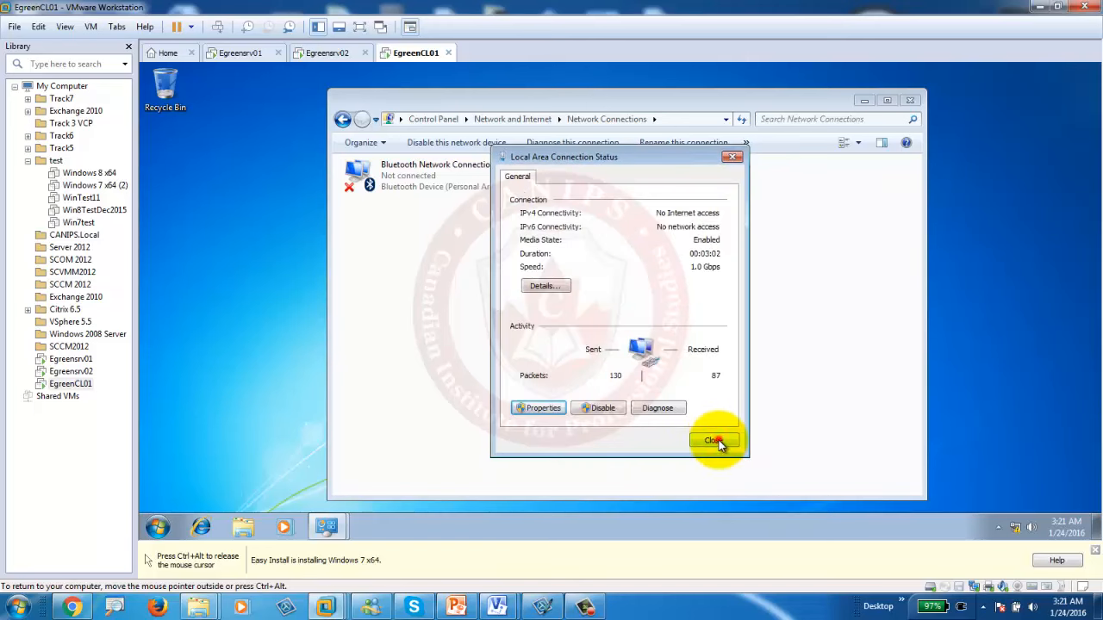
left_click(715, 442)
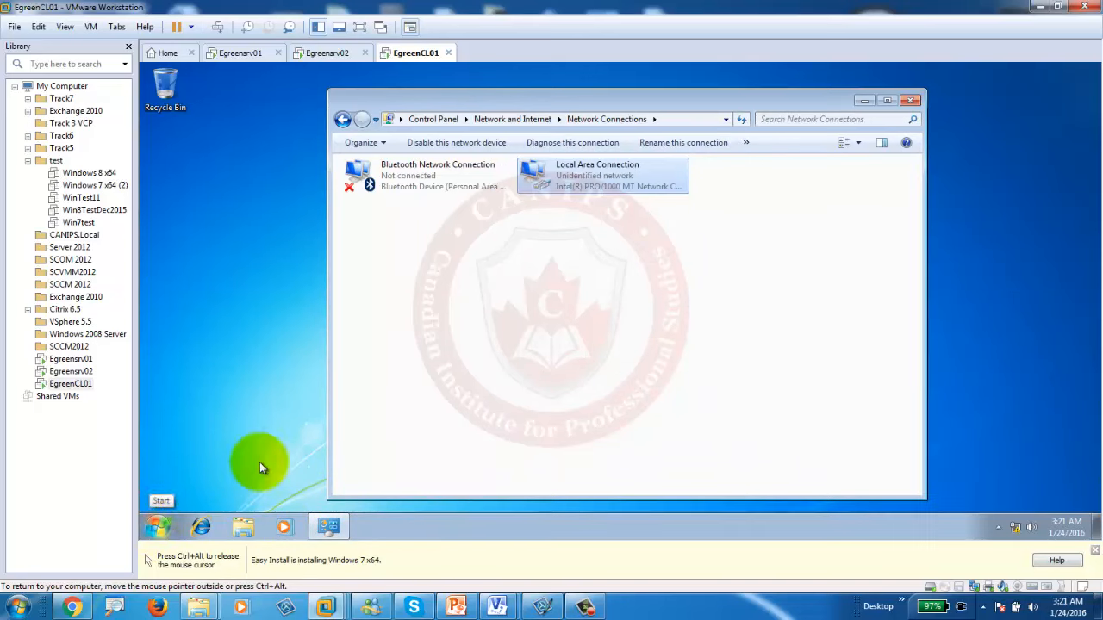
left_click(160, 529)
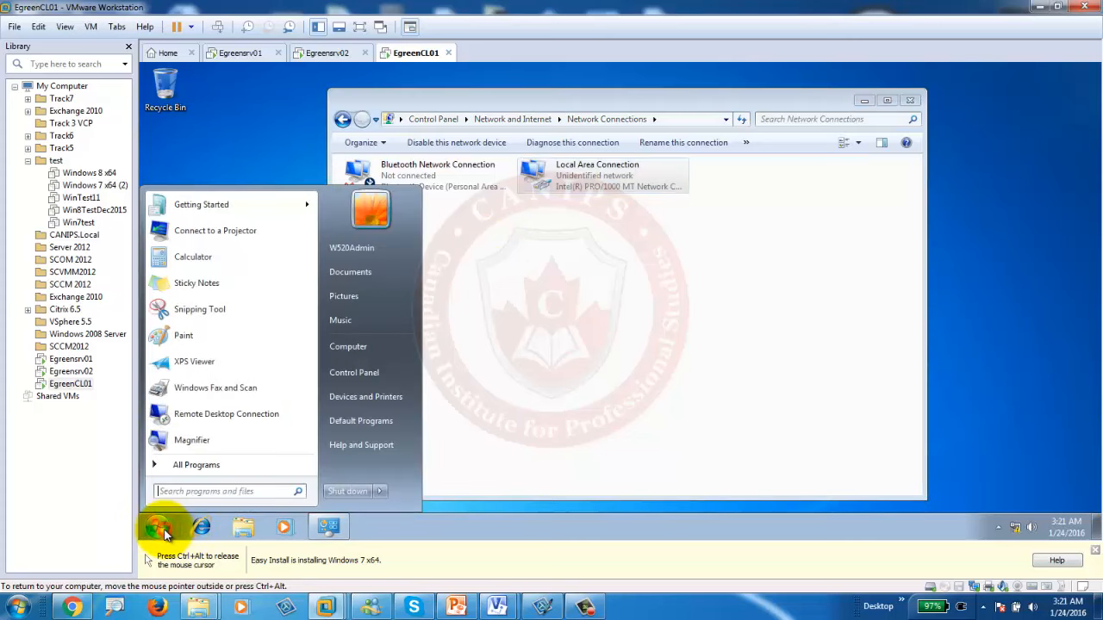
right_click(364, 349)
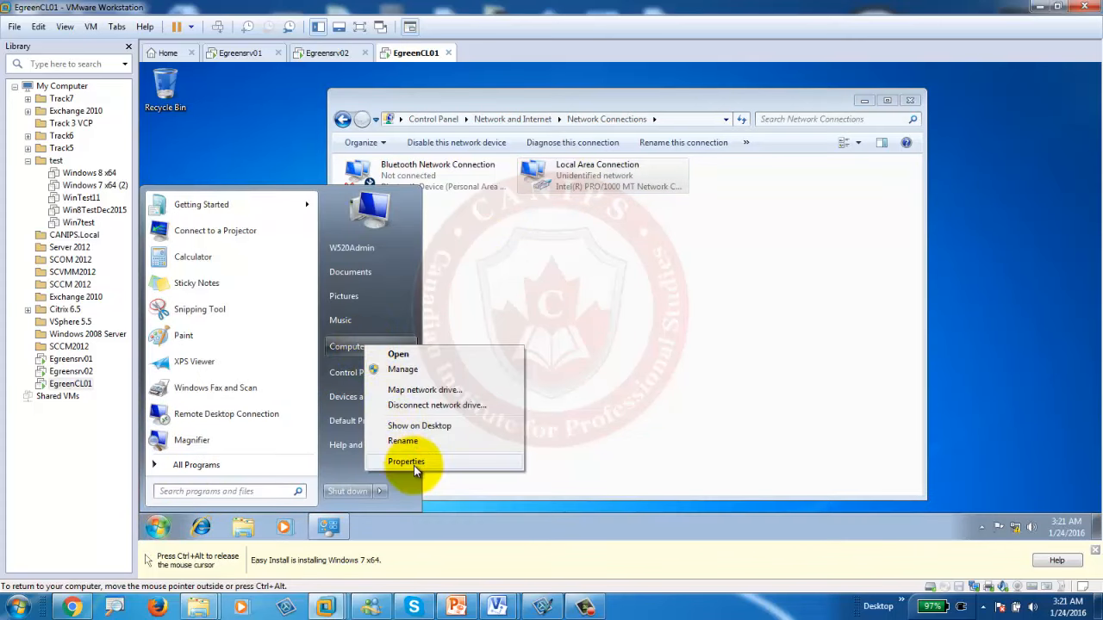
left_click(406, 461)
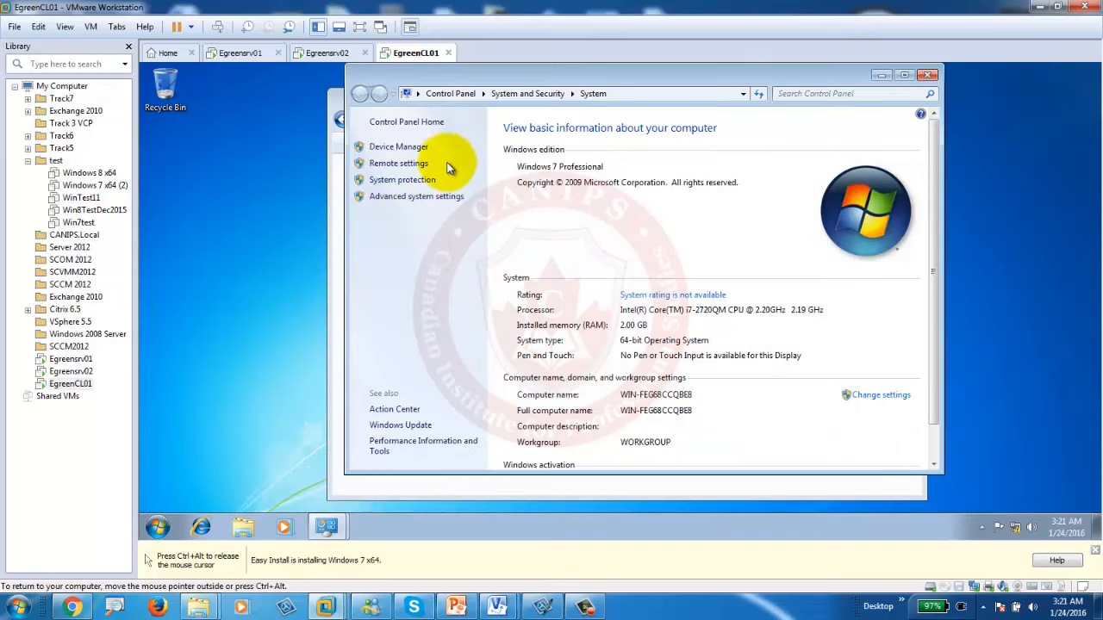
left_click_drag(935, 295, 936, 365)
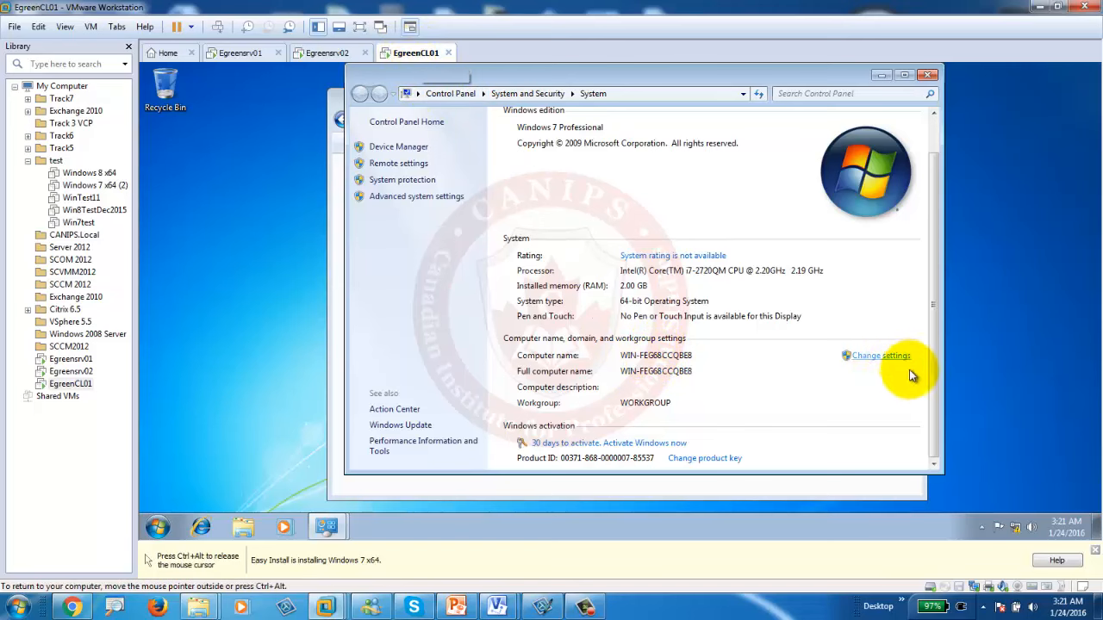
left_click(873, 361)
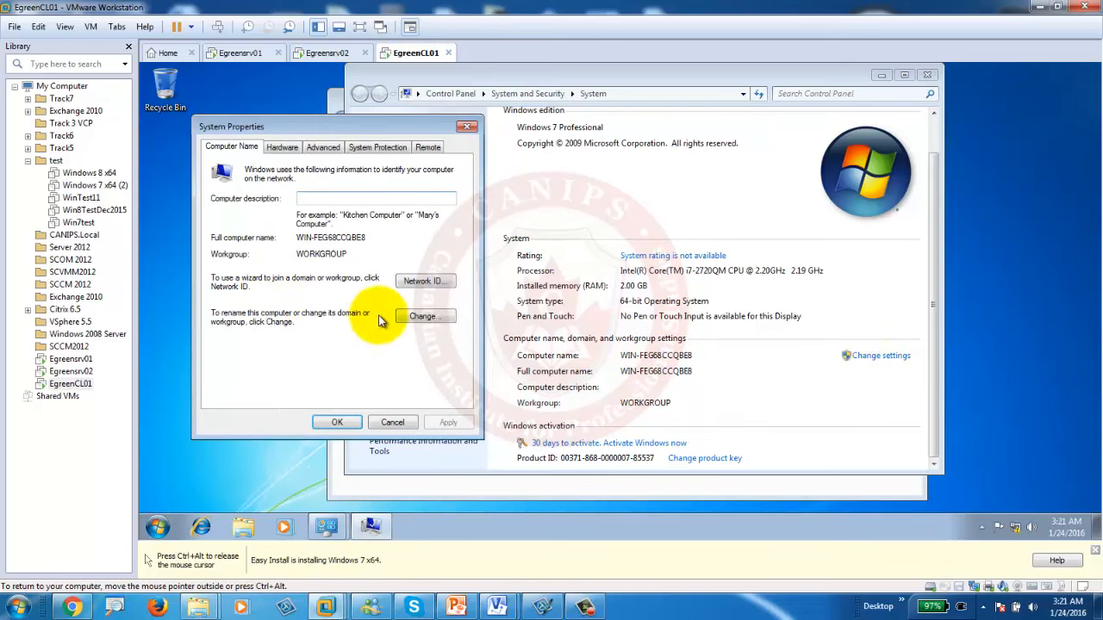
left_click(422, 315)
- Set the Windows 7 client's computer name to EgreenCL01, accept the restart notice and close System Properties
double_click(303, 225)
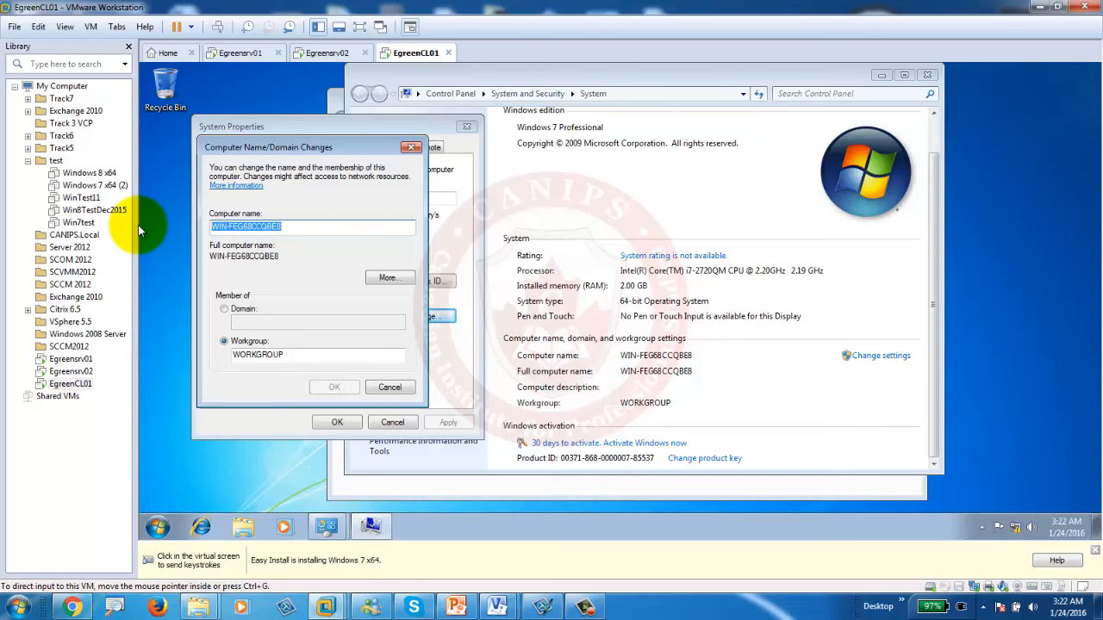
left_click(293, 228)
double_click(299, 228)
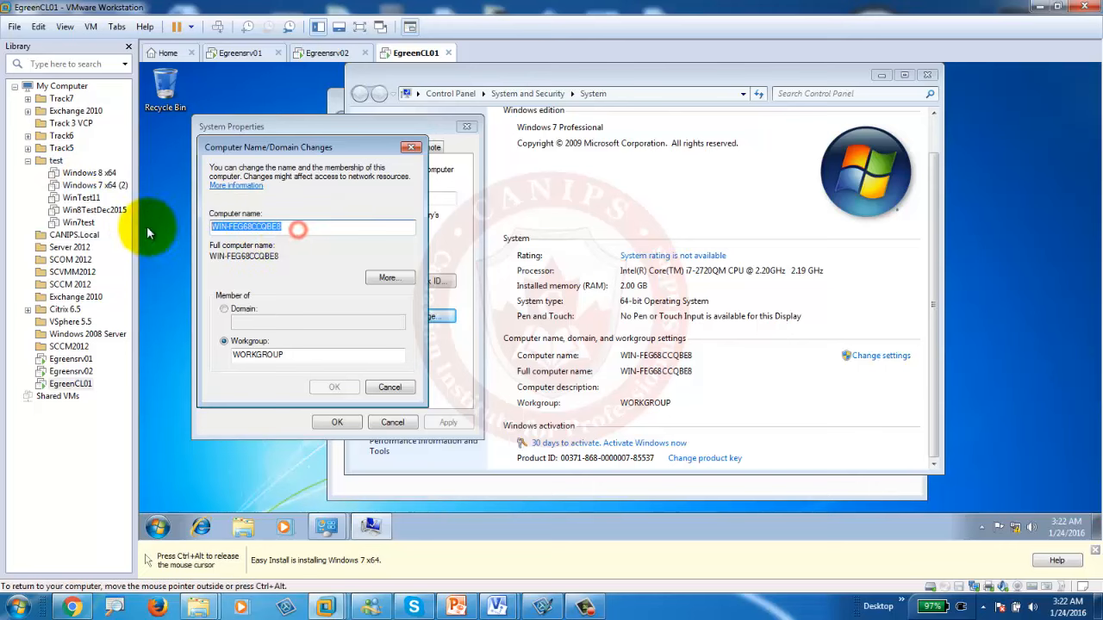
type("E")
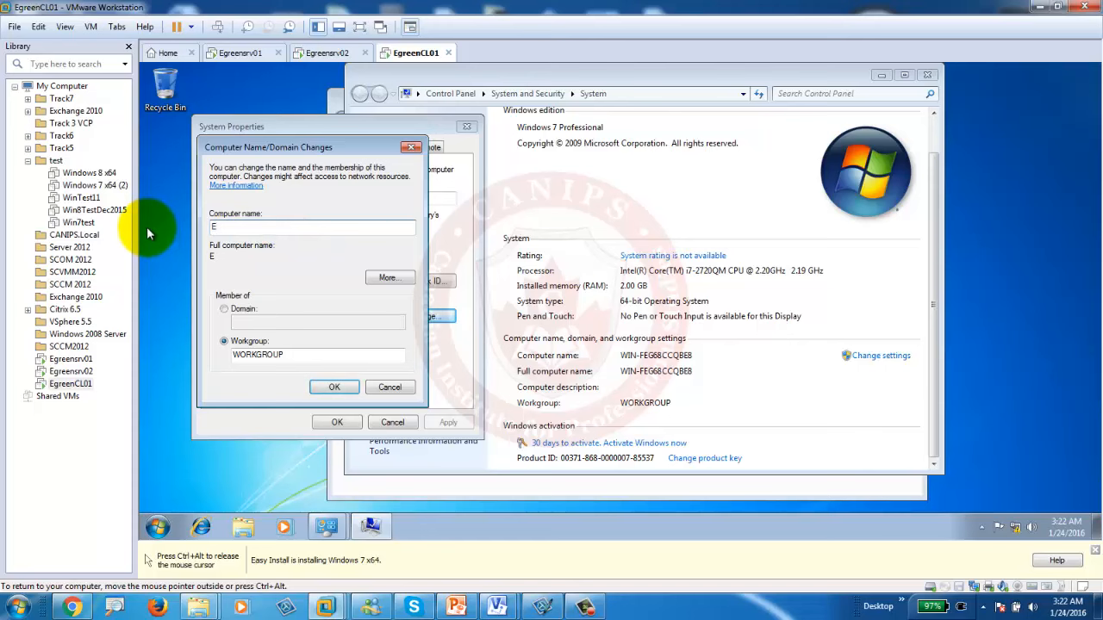
type("greenCL01")
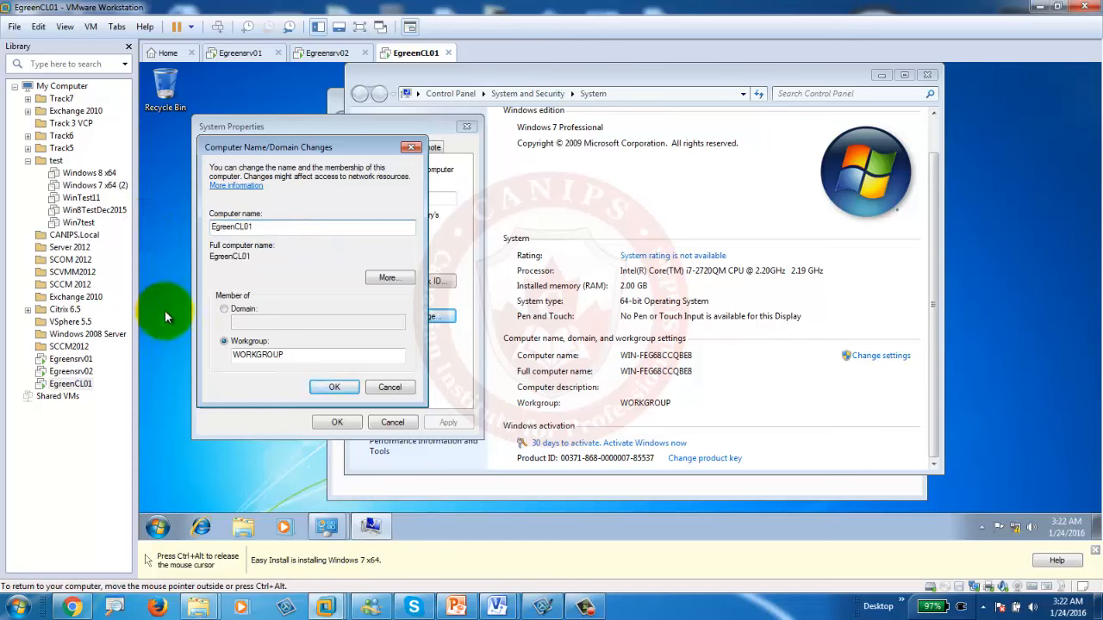
left_click(320, 389)
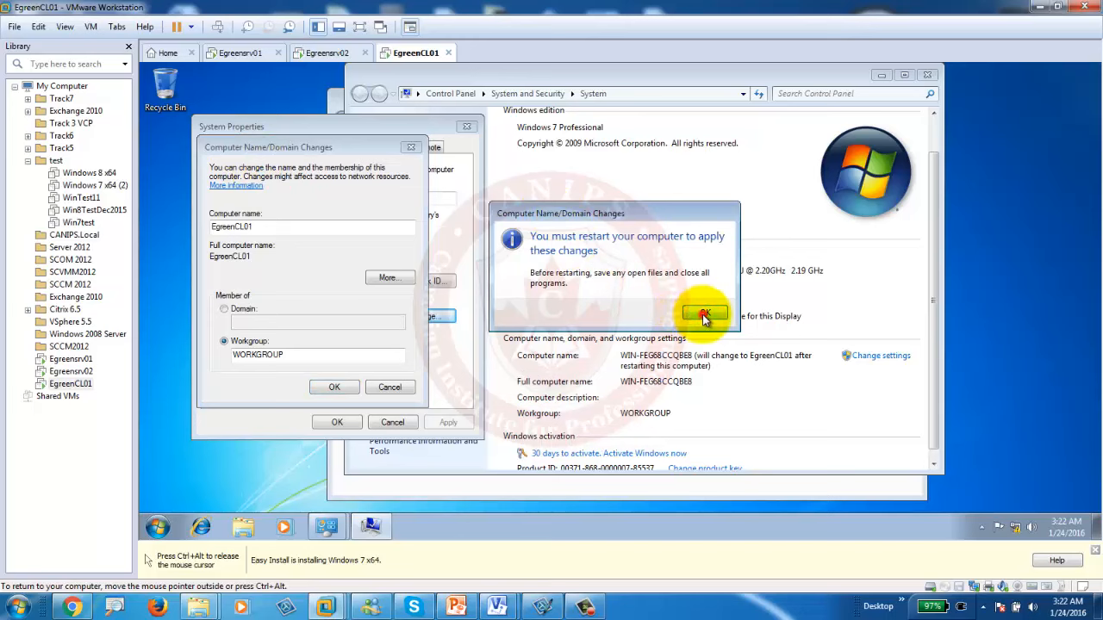
left_click(705, 312)
left_click(338, 423)
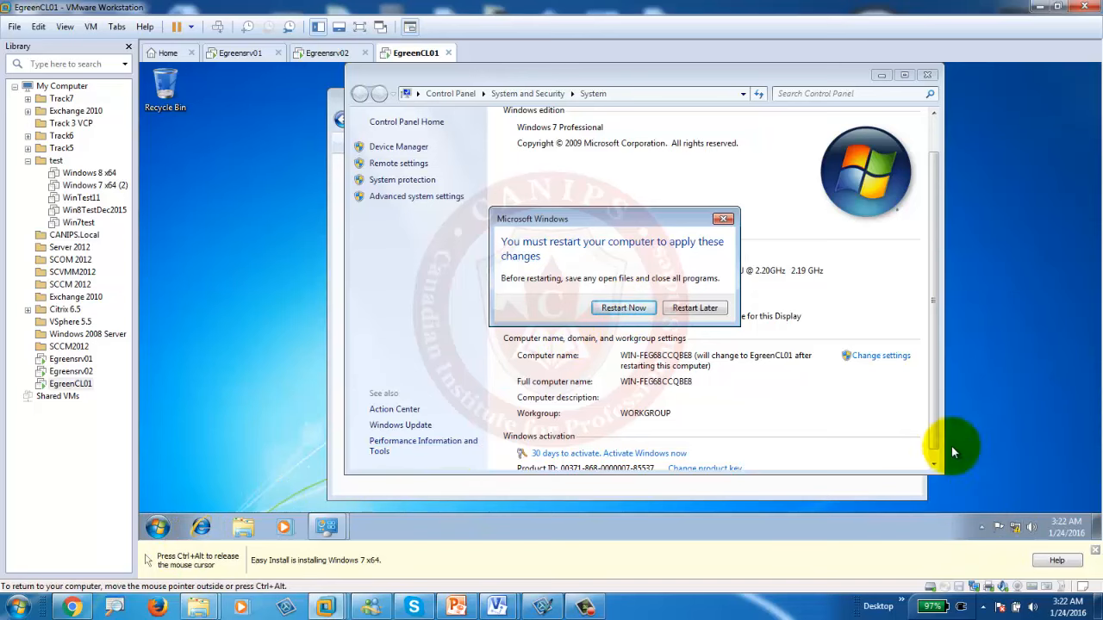
right_click(1013, 530)
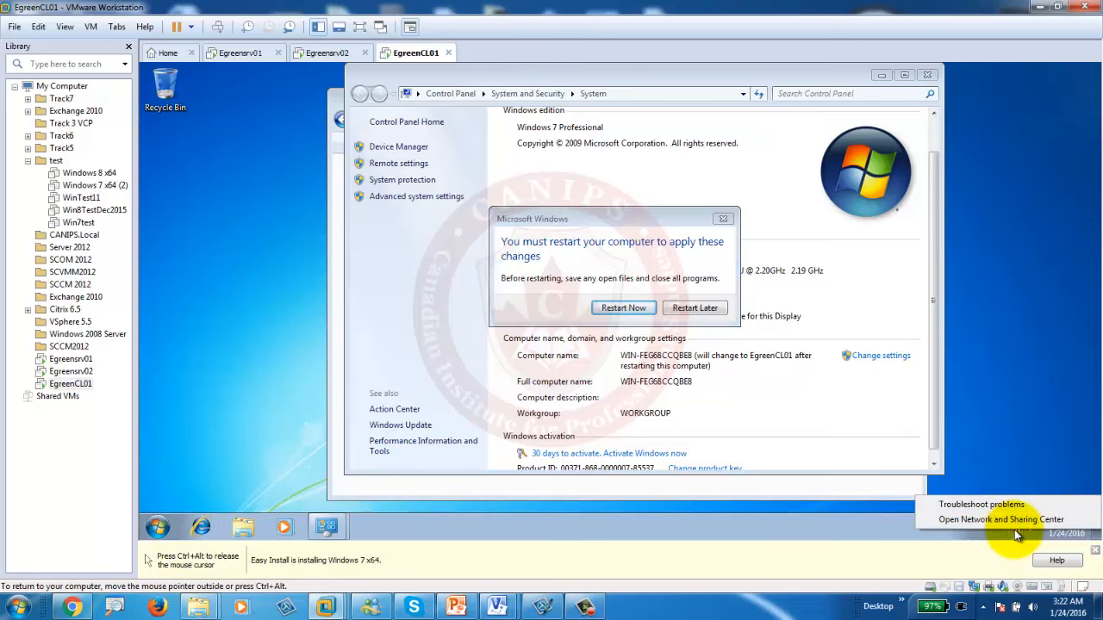
left_click(978, 521)
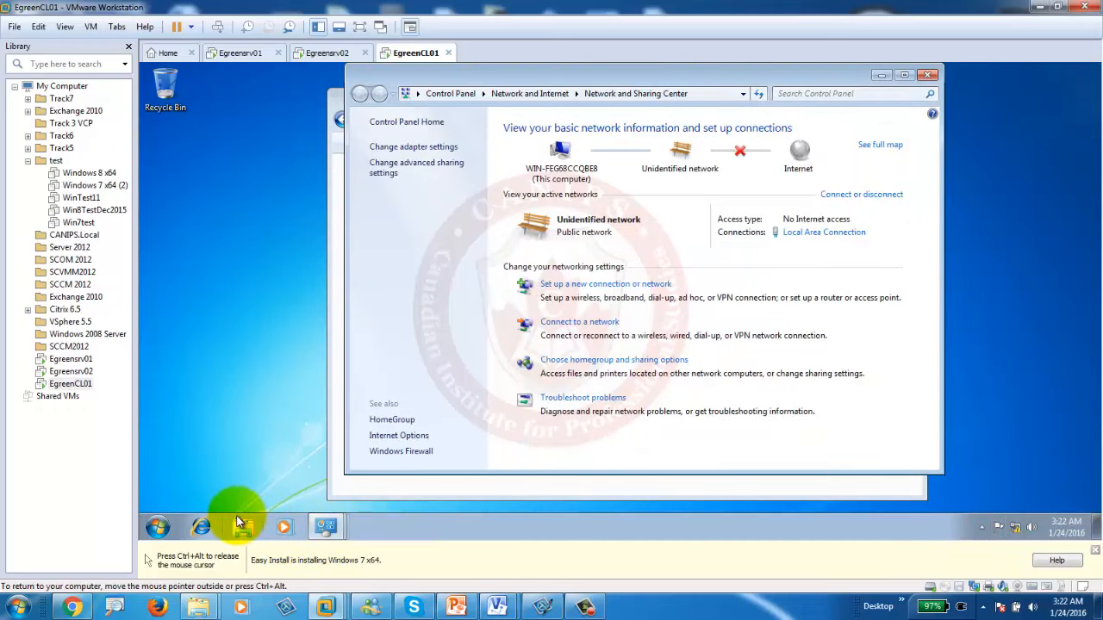
left_click(928, 76)
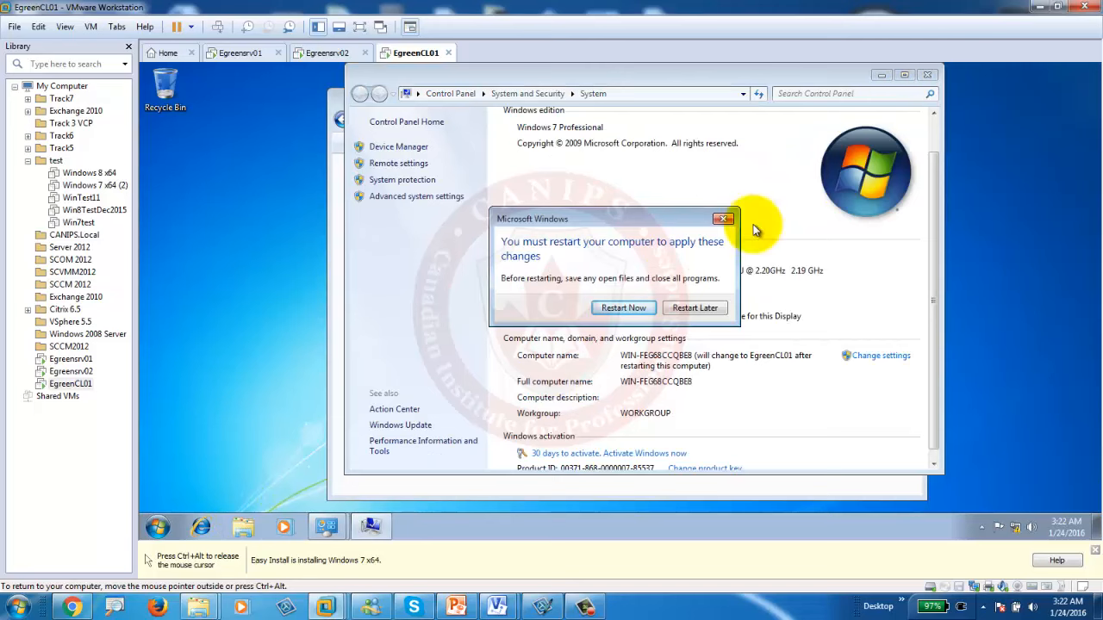
- Postpone EgreenCL01's restart and close the System and Network Connections windows
left_click(694, 307)
left_click(928, 76)
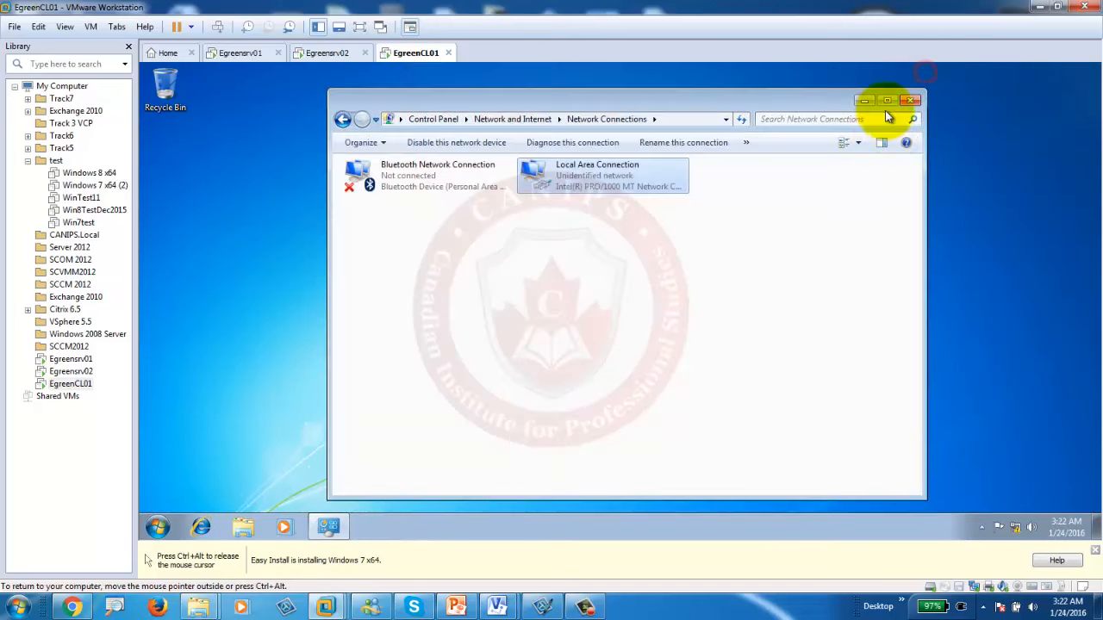
left_click(912, 102)
- Turn off Windows Firewall for both private and public networks on EgreenCL01, starting from the Network and Sharing Center, and close the window
right_click(1014, 534)
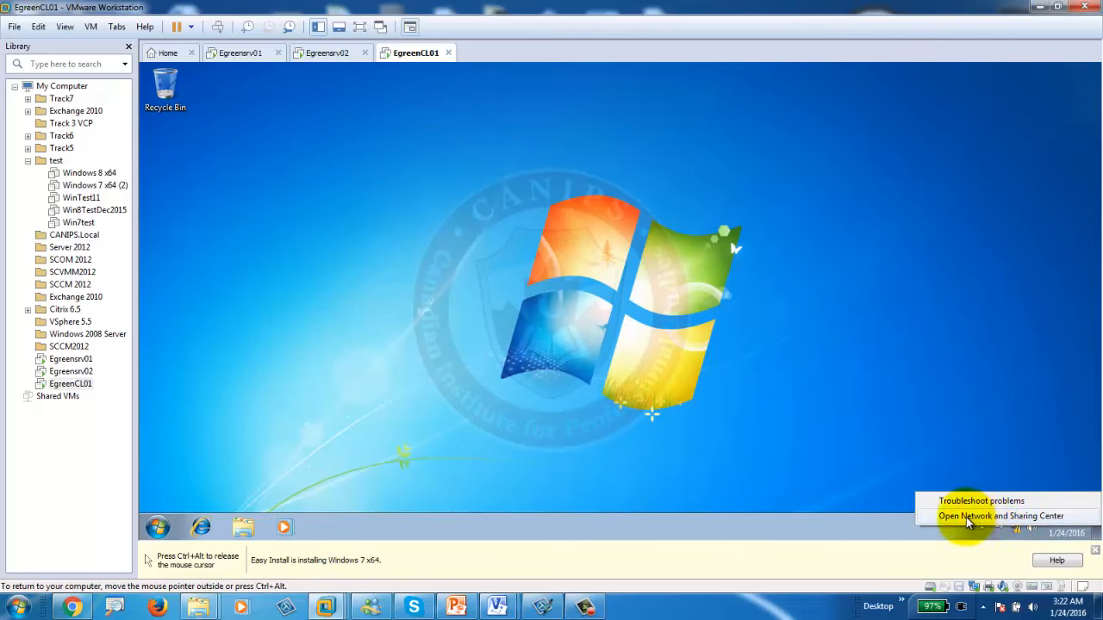
left_click(1017, 531)
right_click(1019, 534)
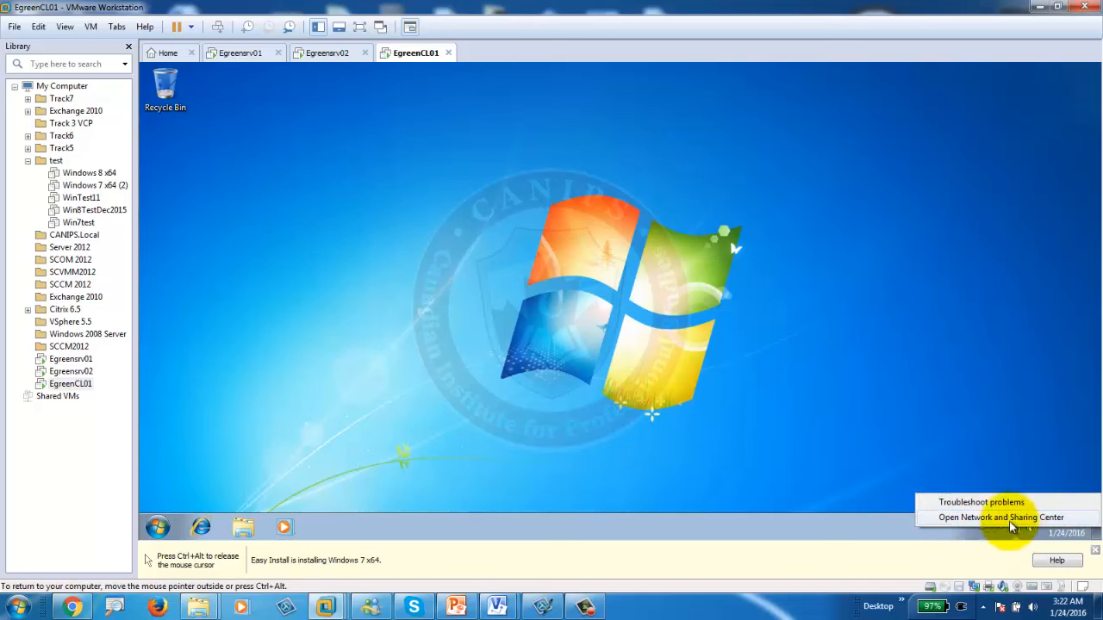
left_click(1004, 519)
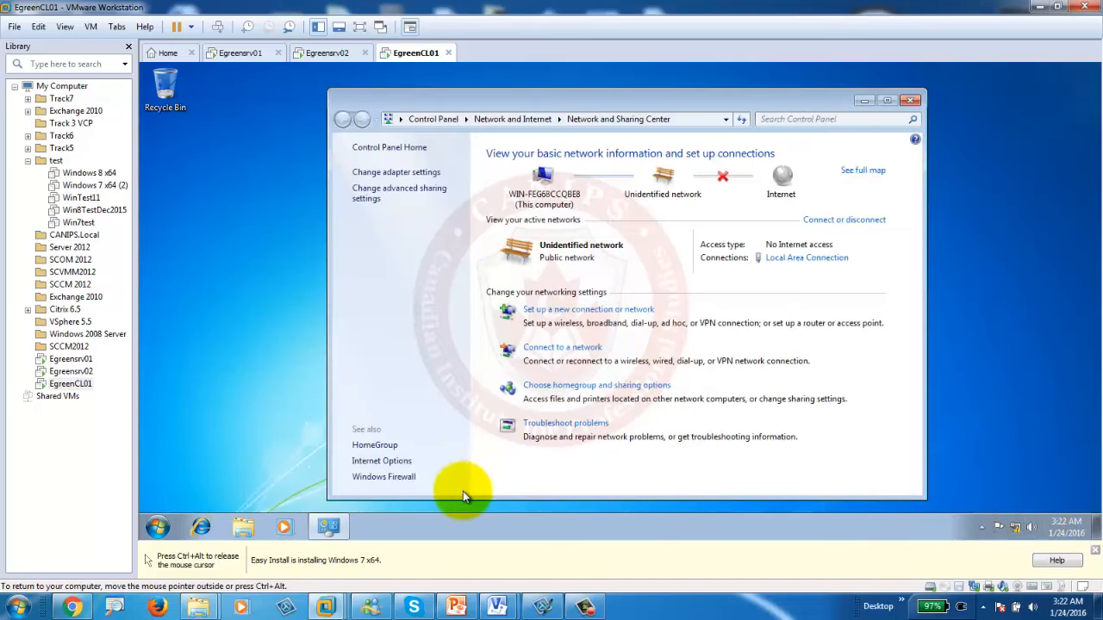
left_click(394, 479)
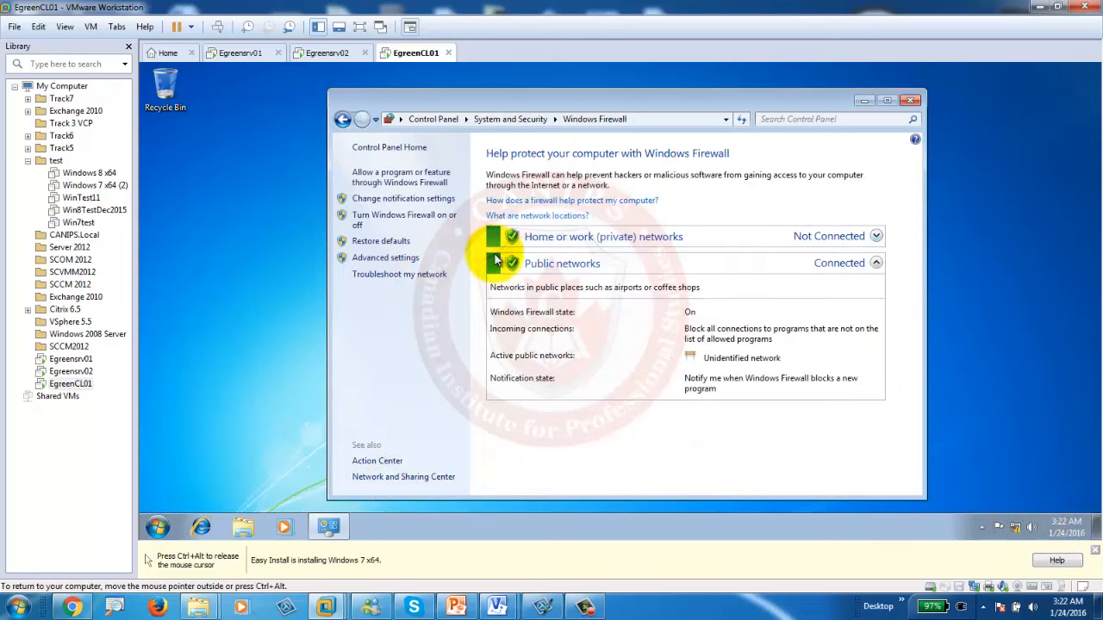
left_click(426, 215)
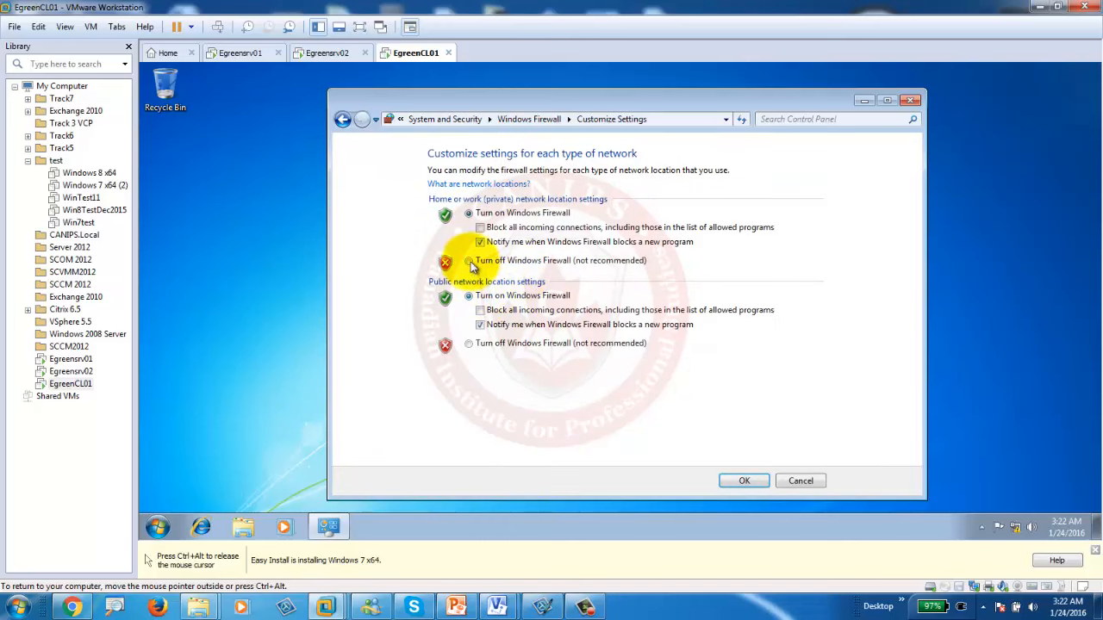
left_click(468, 260)
left_click(468, 343)
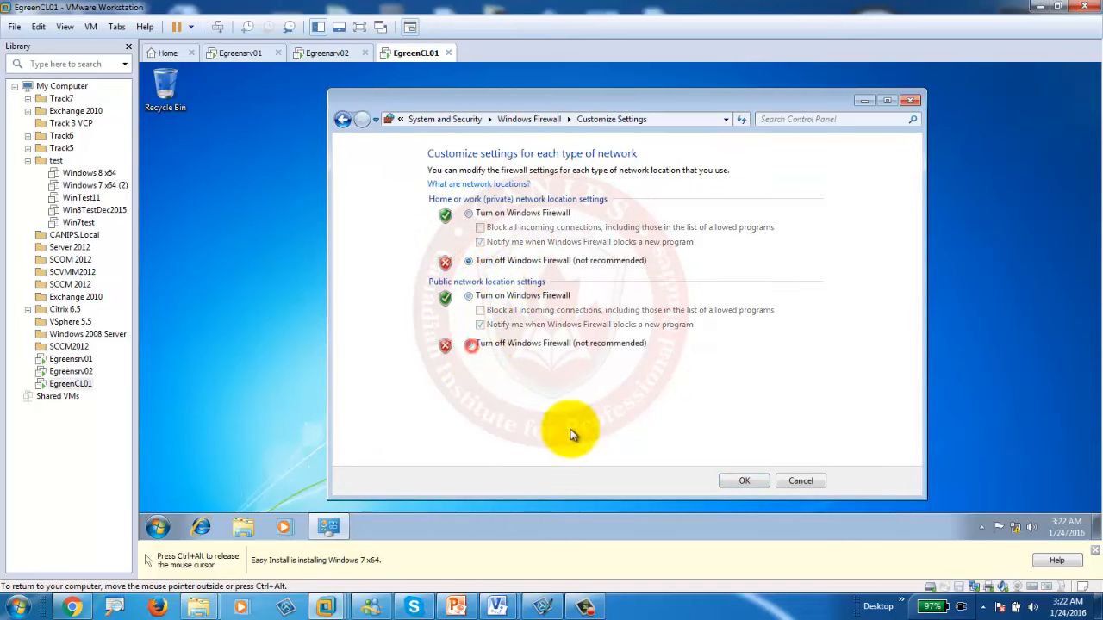
left_click(743, 480)
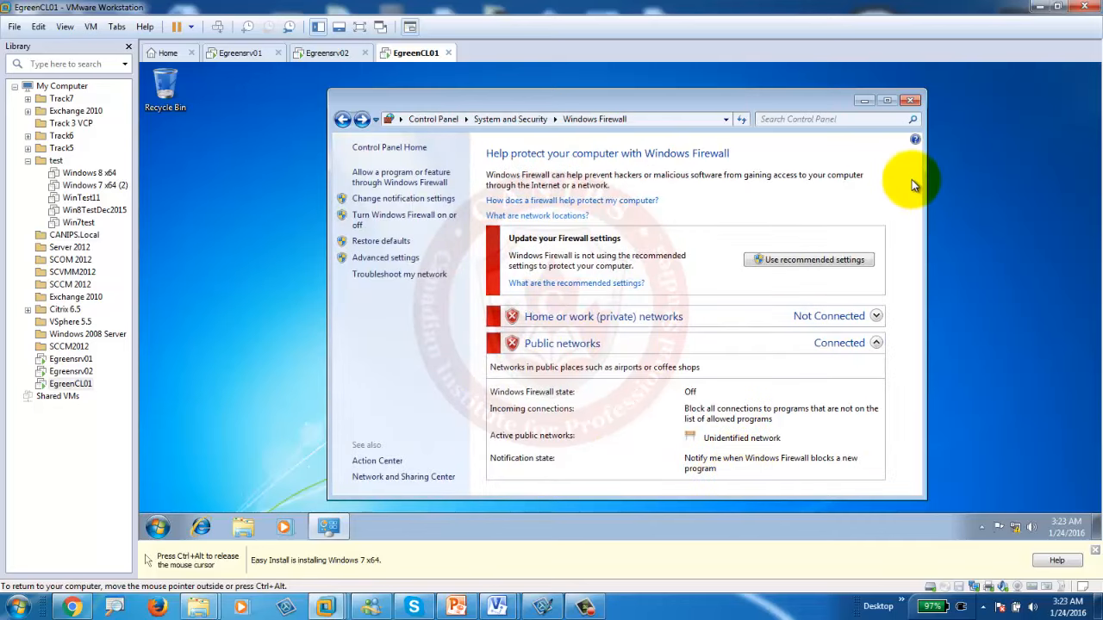
left_click(911, 103)
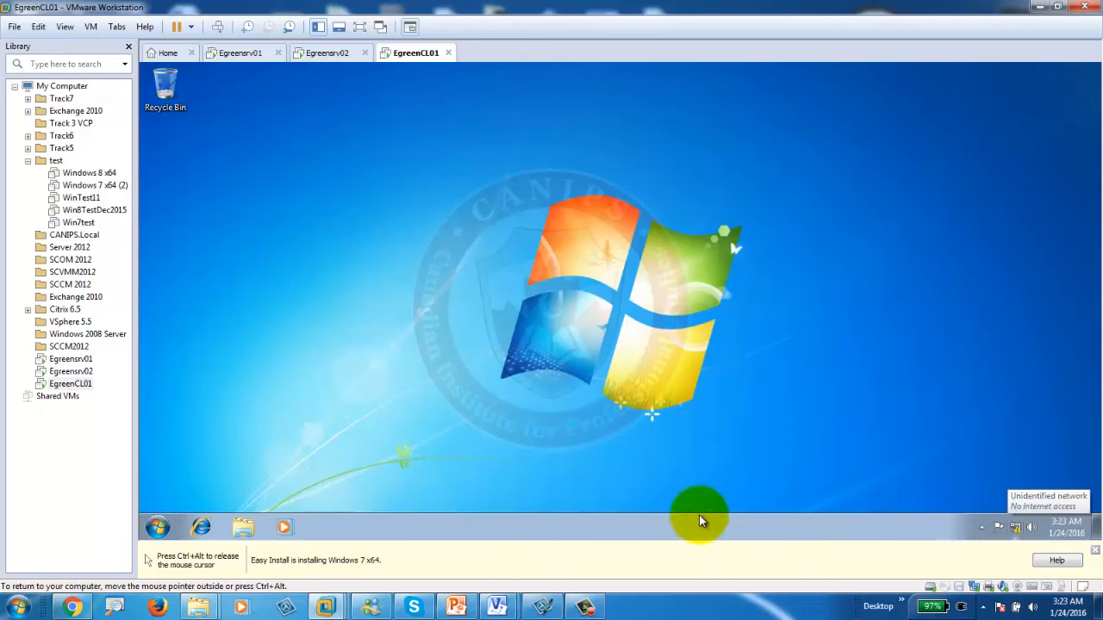
- Restart the EgreenCL01 virtual machine from within Windows 7
left_click(152, 527)
left_click(380, 491)
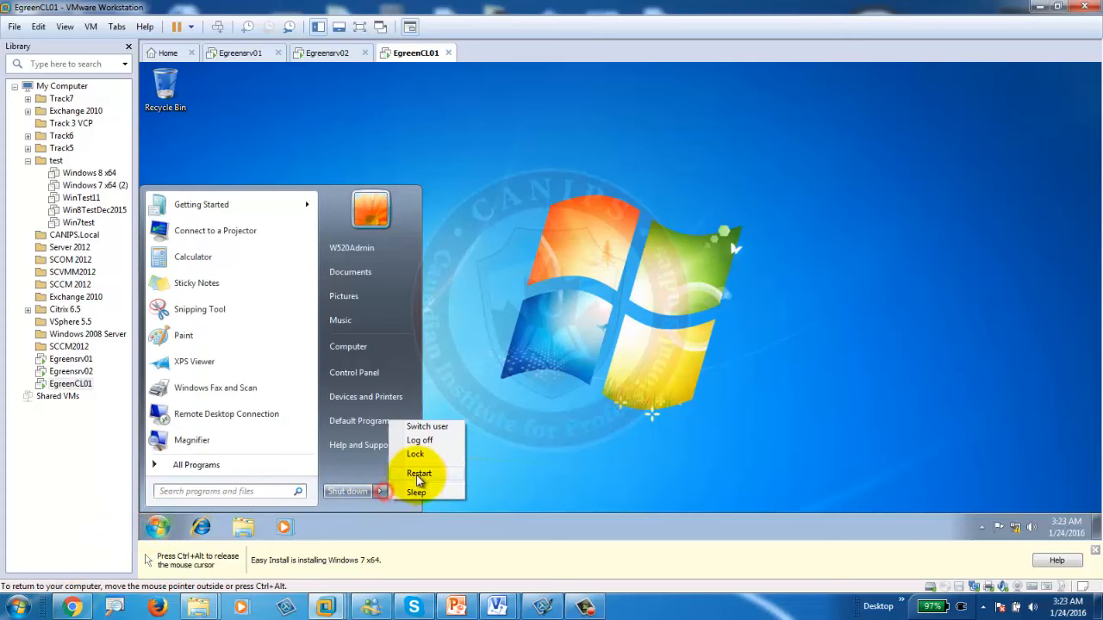
left_click(419, 475)
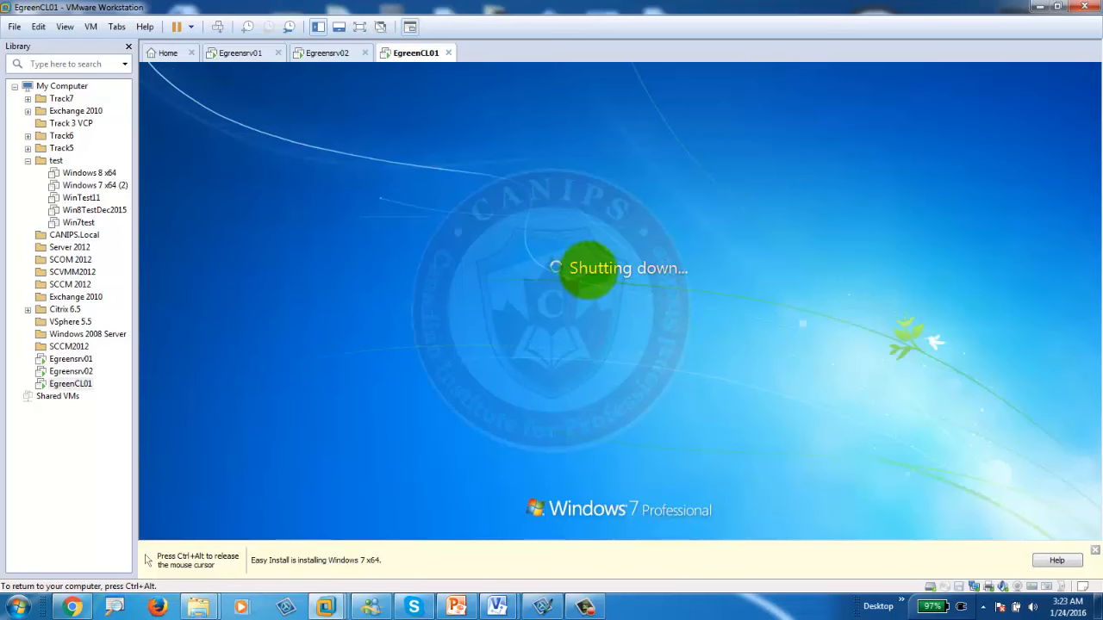
- Switch to Egreensrv02, send Ctrl+Alt+Delete to its lock screen and sign in as Administrator with the account password
left_click(244, 54)
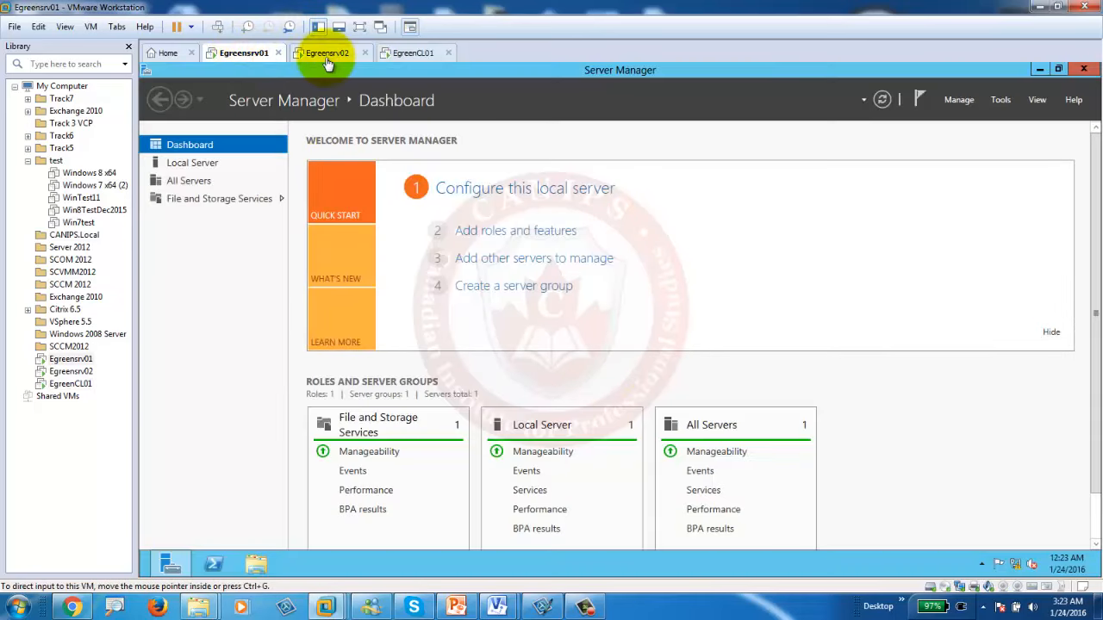
left_click(331, 53)
left_click(299, 173)
key("ctrl+alt")
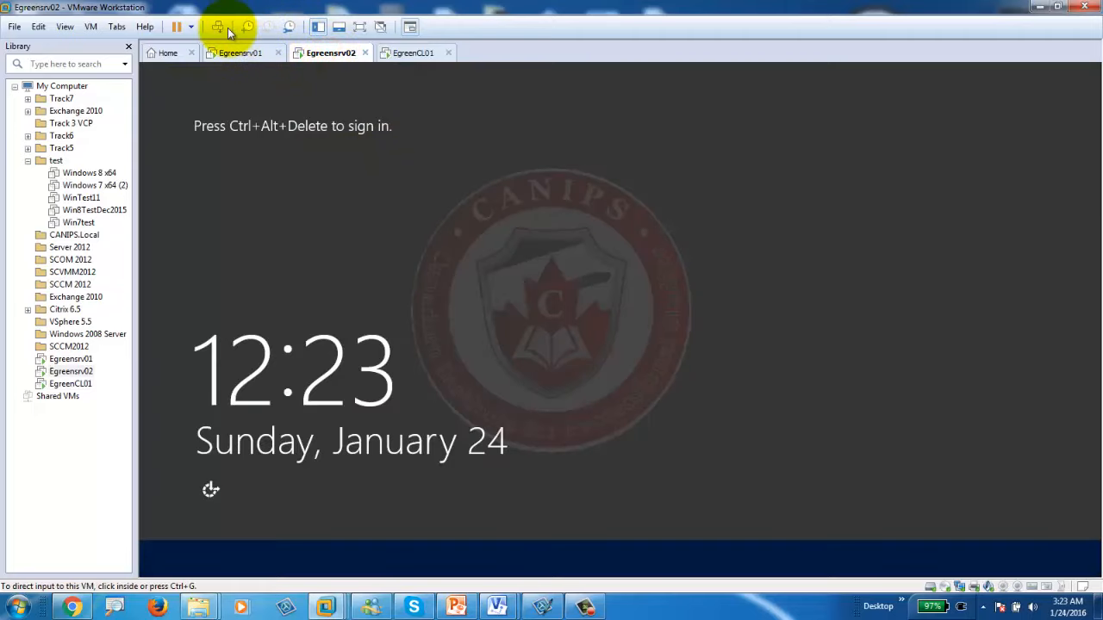
left_click(372, 306)
key("ctrl+alt")
left_click(218, 26)
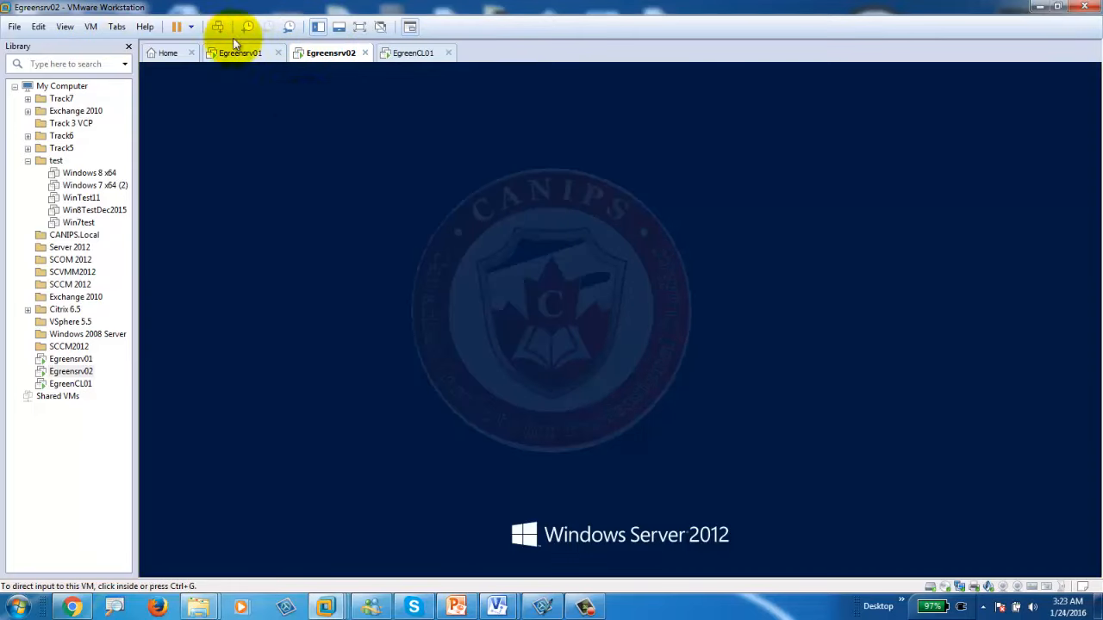
left_click(585, 336)
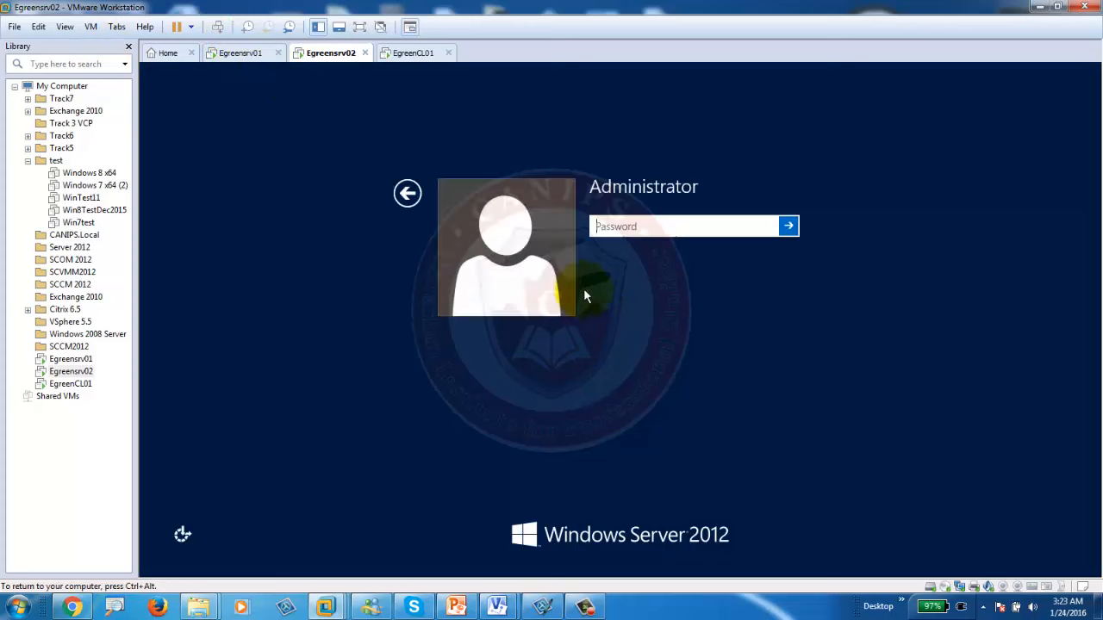
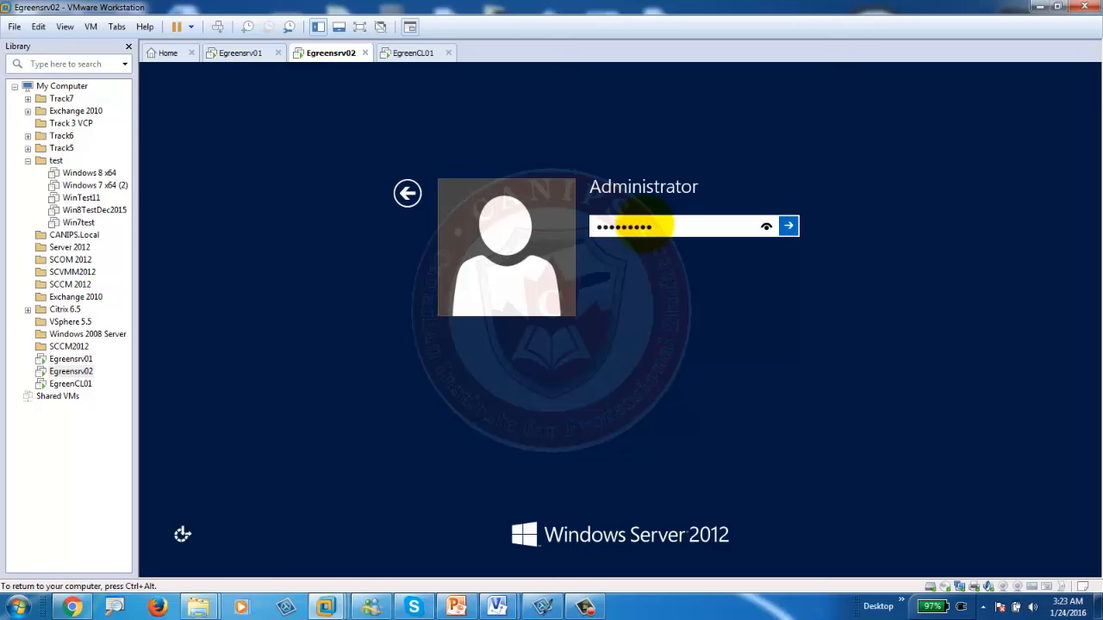
key("Return")
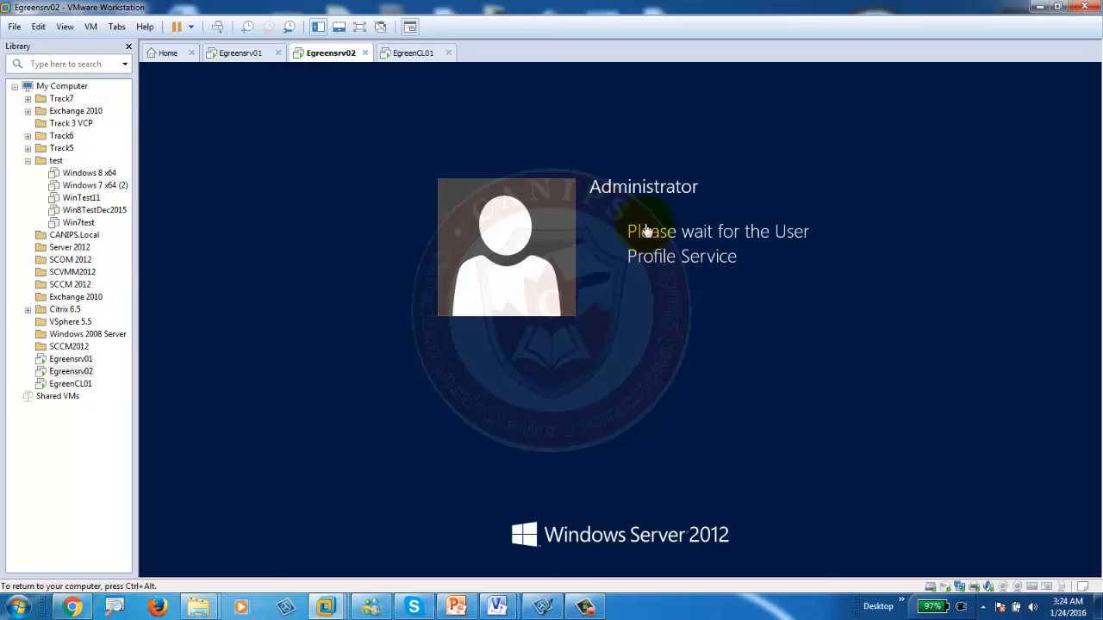
- Check EgreenCL01's state after its restart and switch to Egreensrv01's Server Manager
left_click(398, 53)
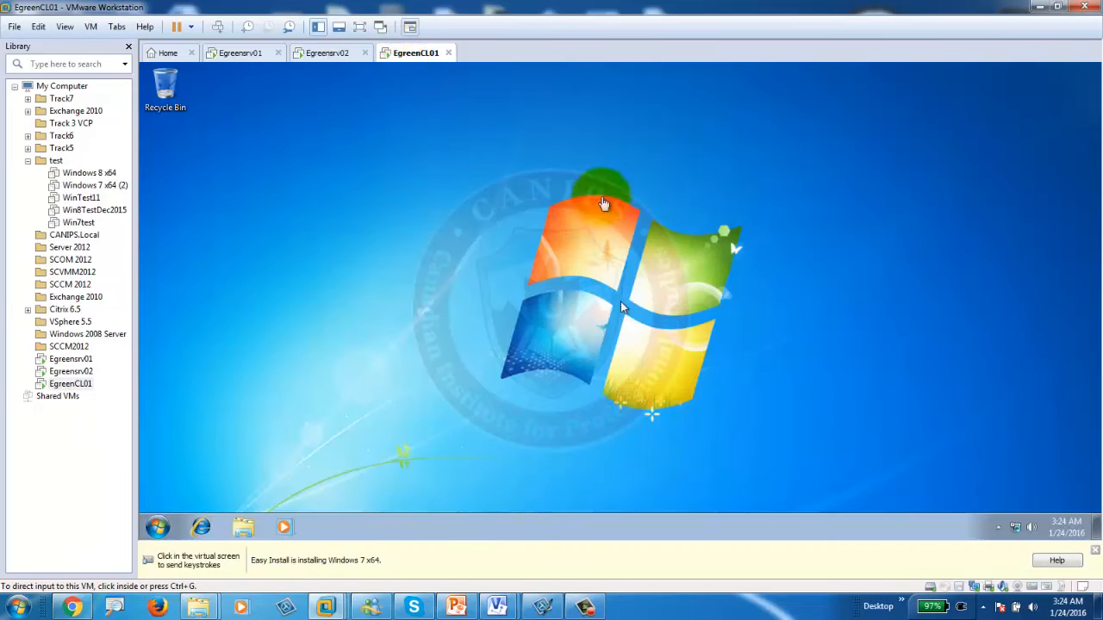
left_click(244, 54)
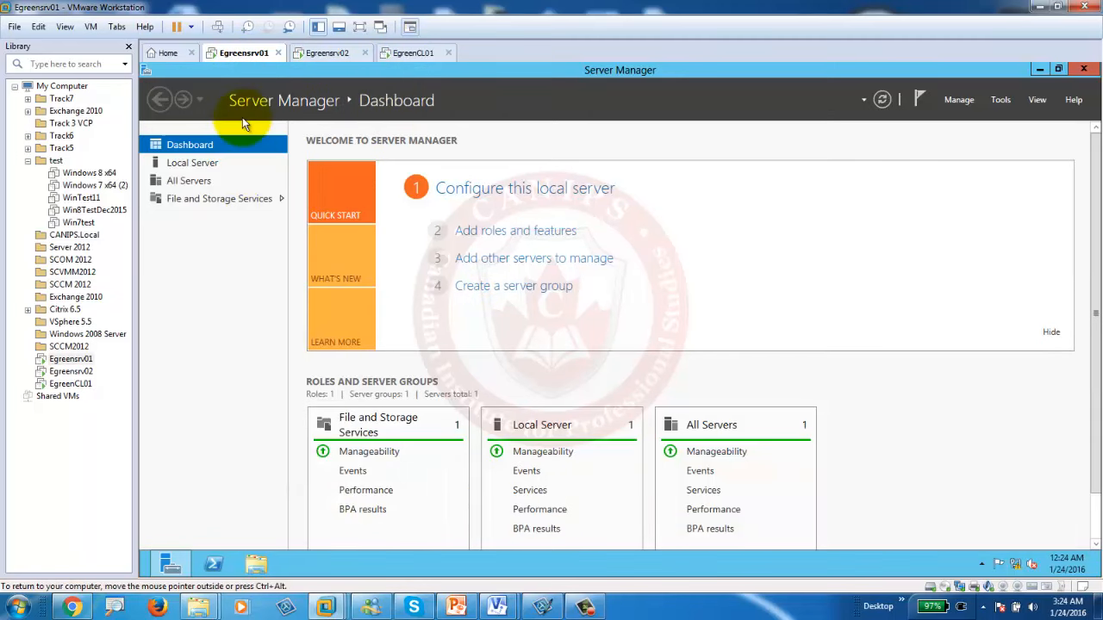
- Switch to EgreenCL01, launch a command window by searching for cmd, and close it
left_click(436, 55)
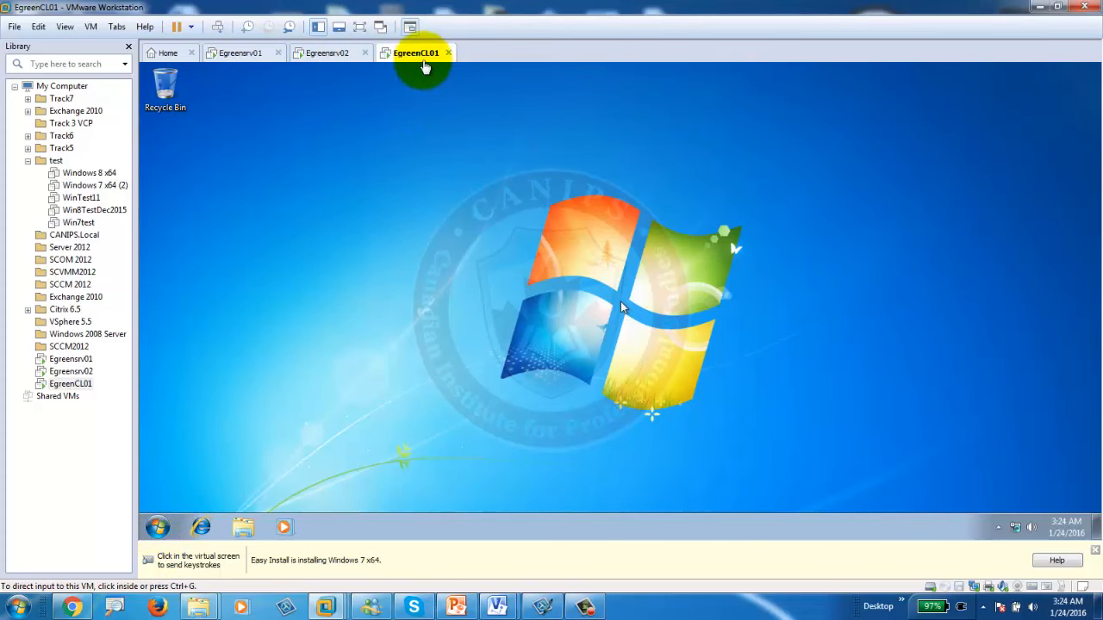
left_click(157, 525)
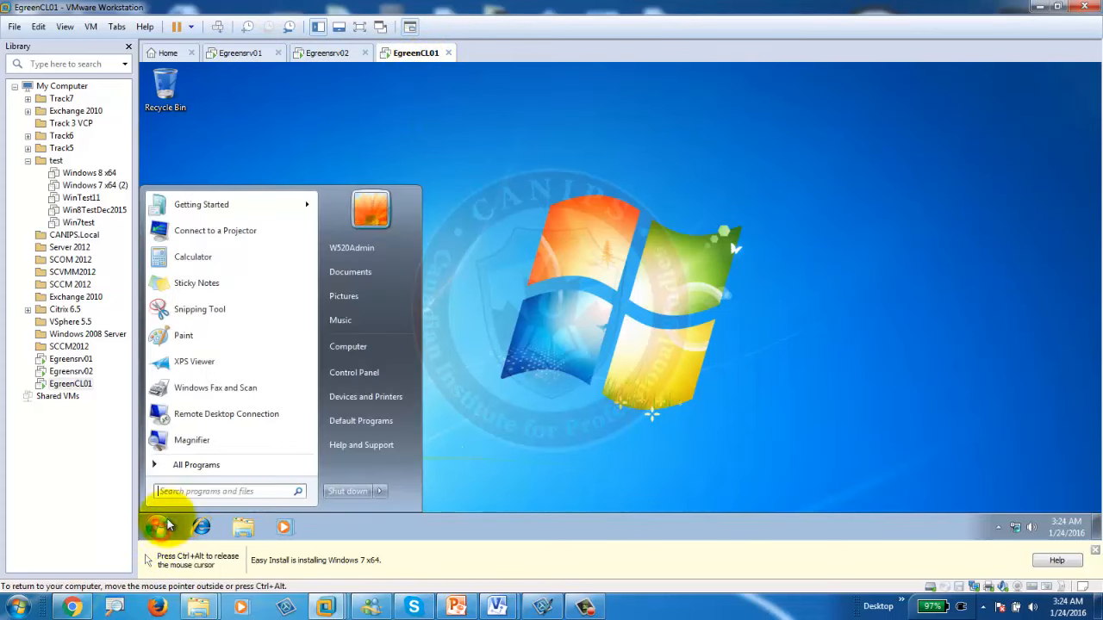
left_click(197, 489)
type("cmd")
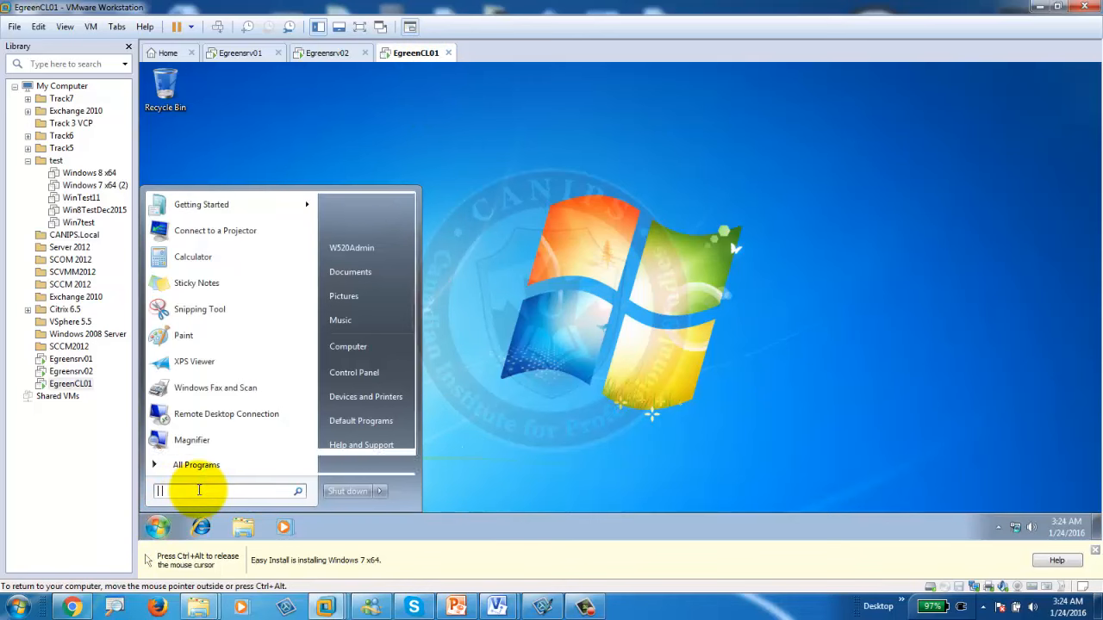
key("Return")
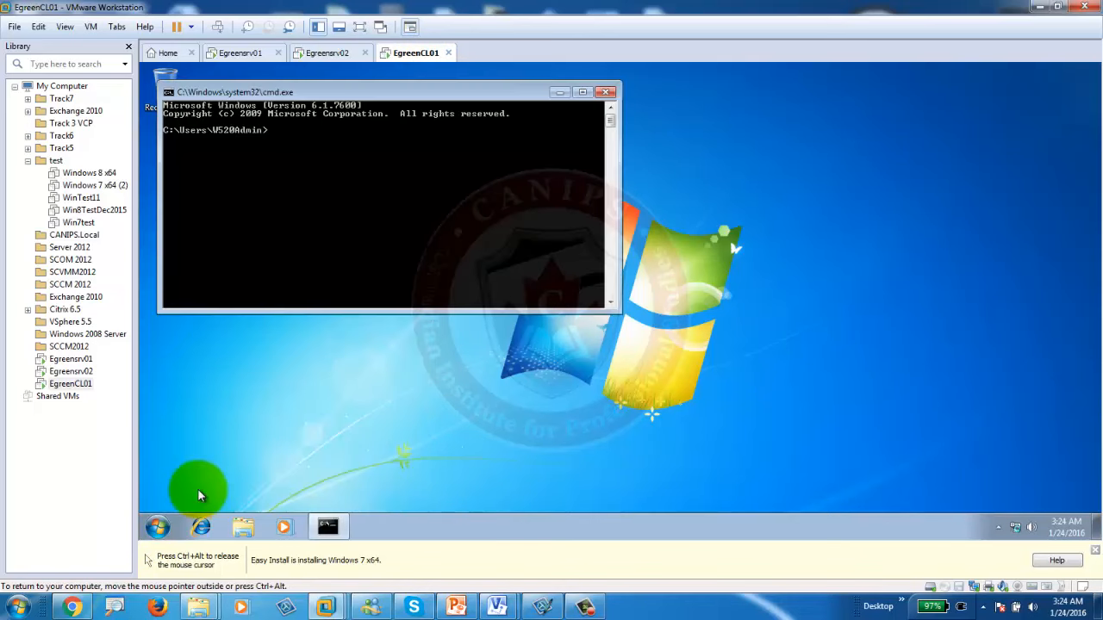
left_click(605, 93)
- Launch Command Prompt from the Accessories programs on EgreenCL01 and close it
left_click(157, 526)
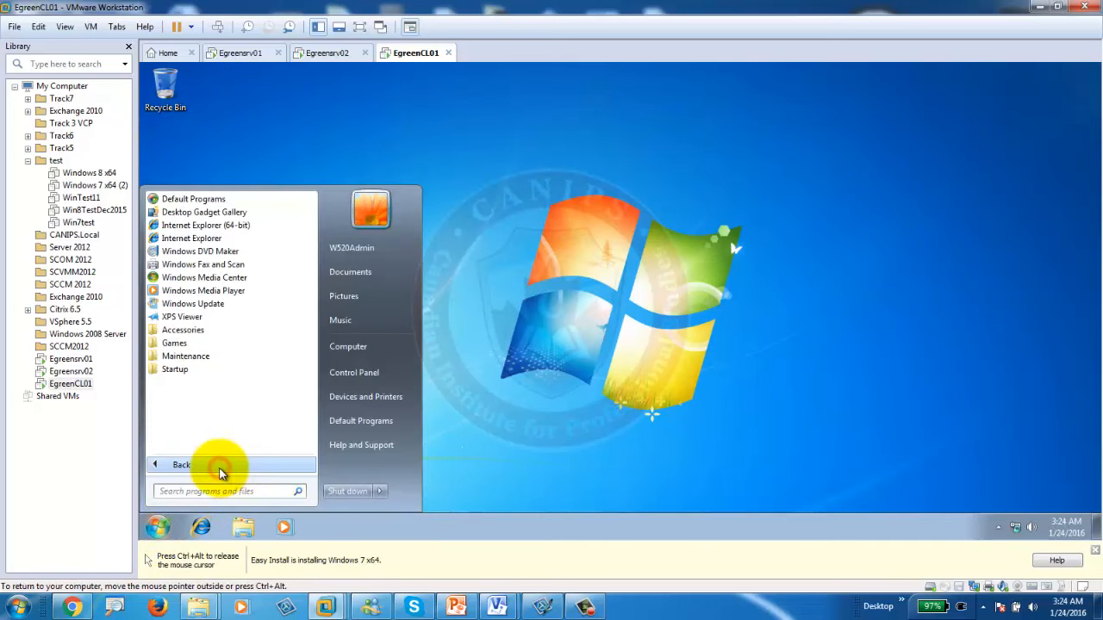
left_click(191, 331)
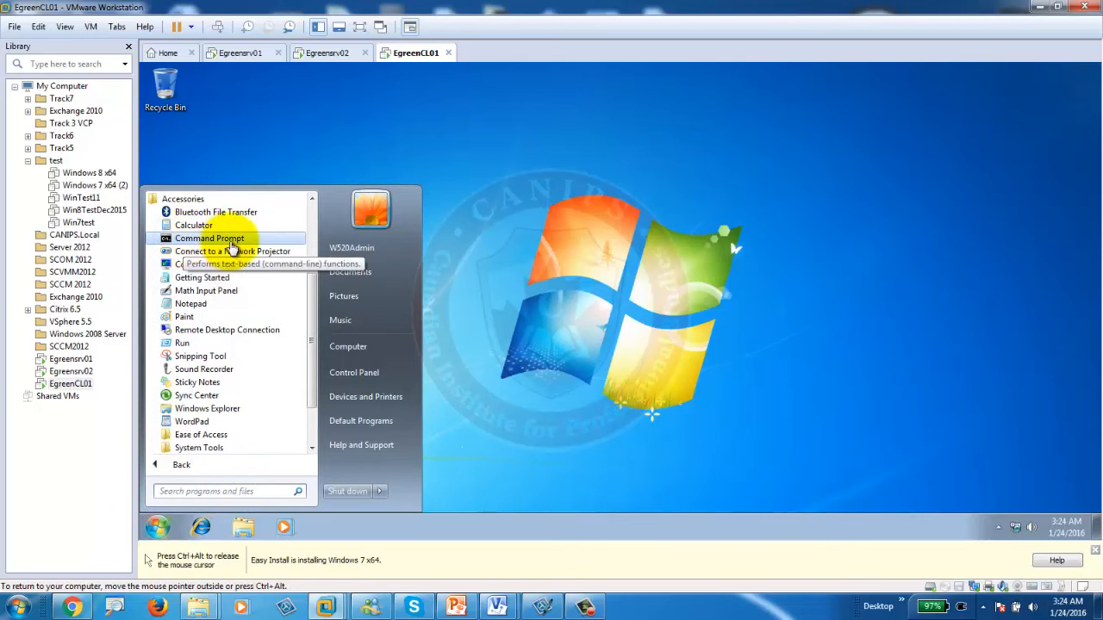
left_click(212, 239)
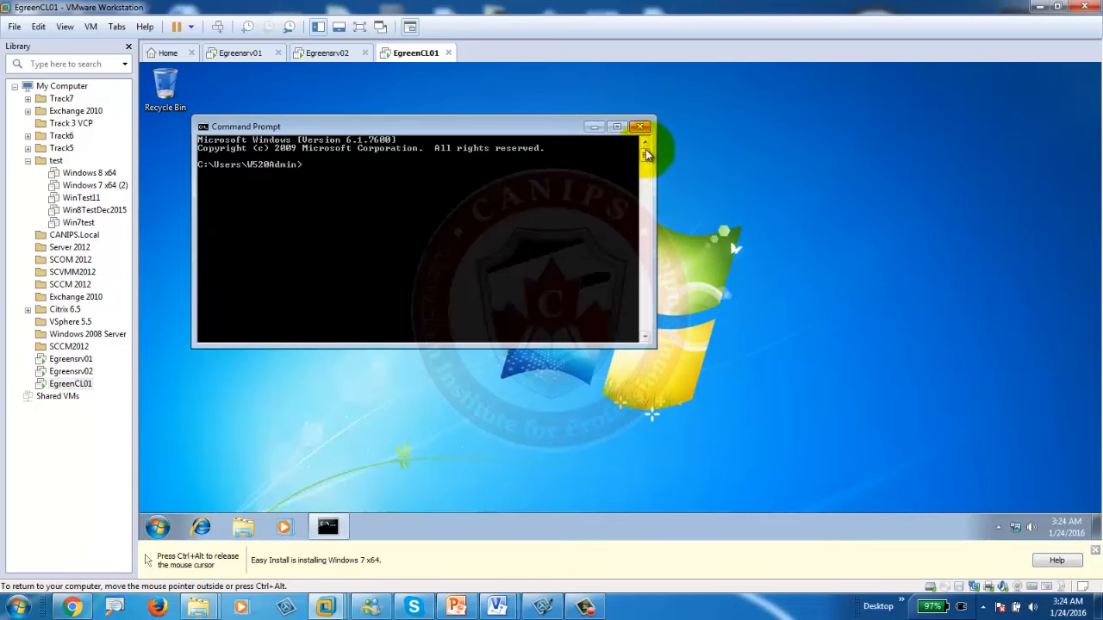
left_click(635, 127)
- Launch cmd on EgreenCL01 through the program search and ping 192.168.100.10
left_click(155, 524)
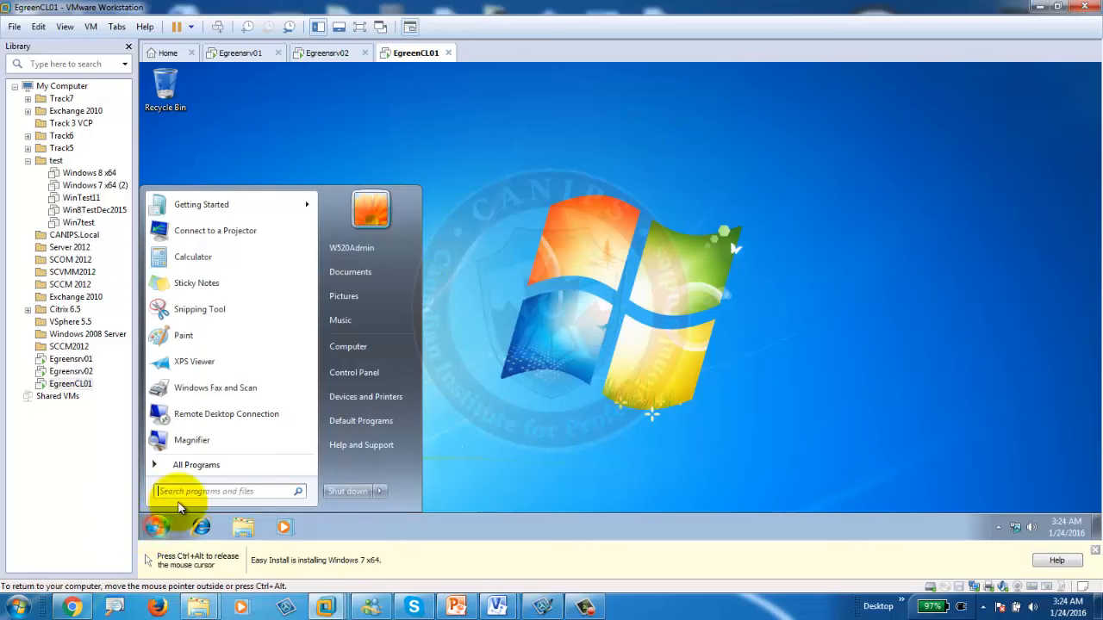
left_click(186, 491)
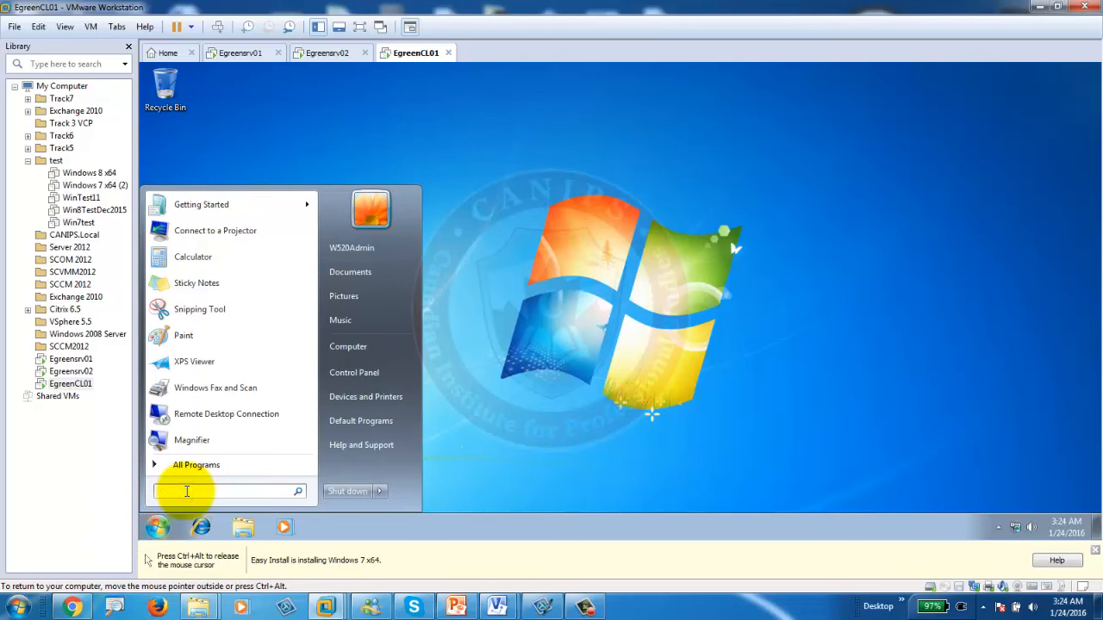
type("cmd")
key("Return")
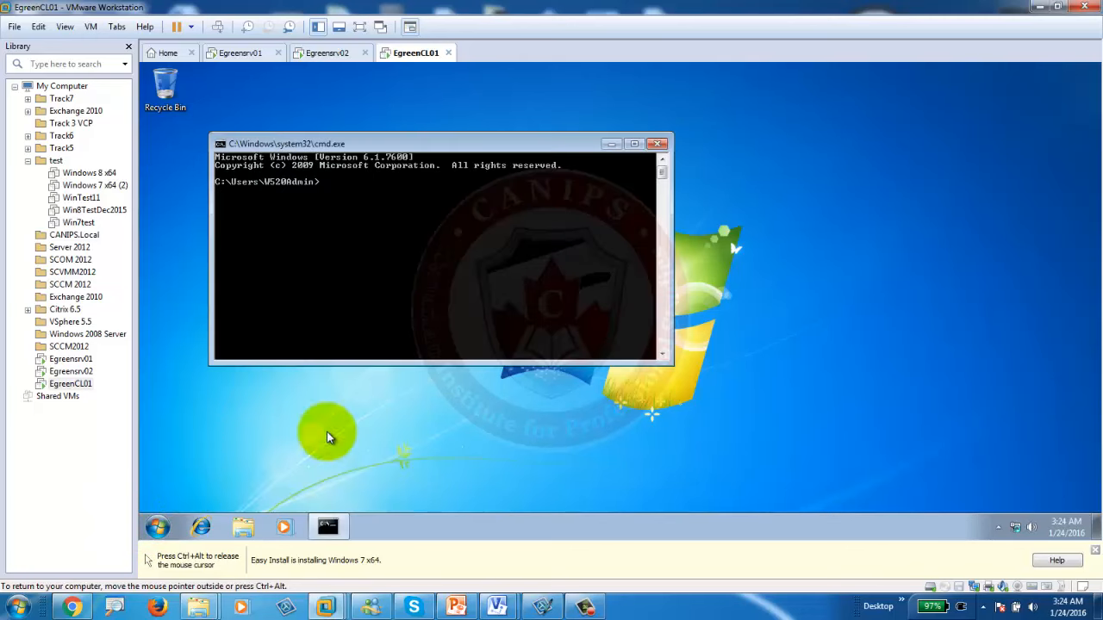
left_click(337, 184)
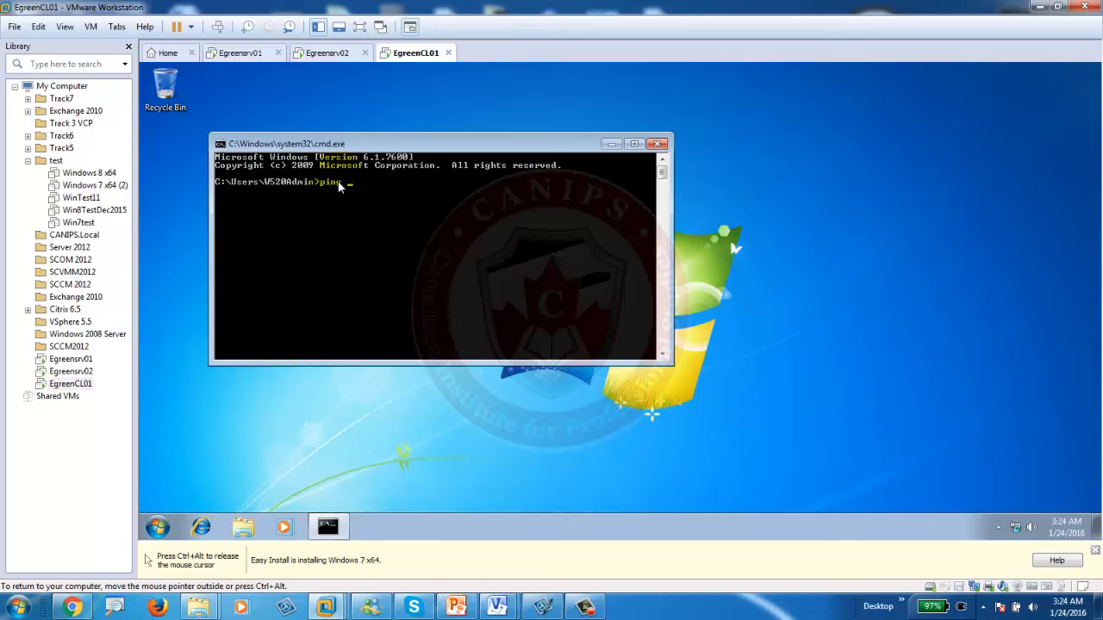
type("ping 192.168.100.10")
key("Return")
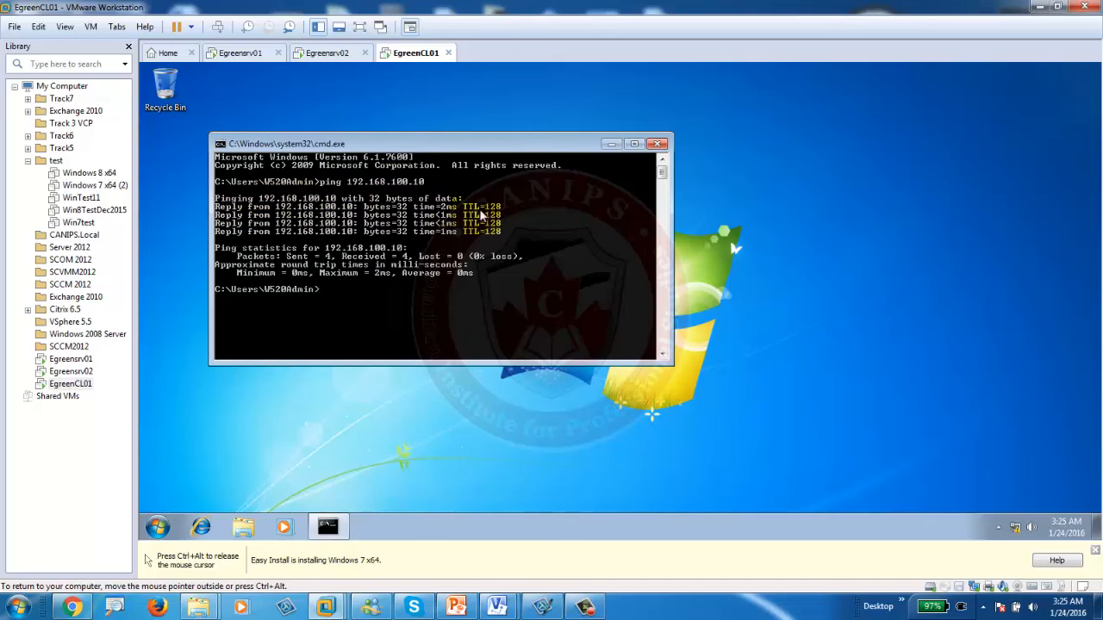
- Ping 192.168.100.76 from EgreenCL01
key("Up")
type("76")
key("Return")
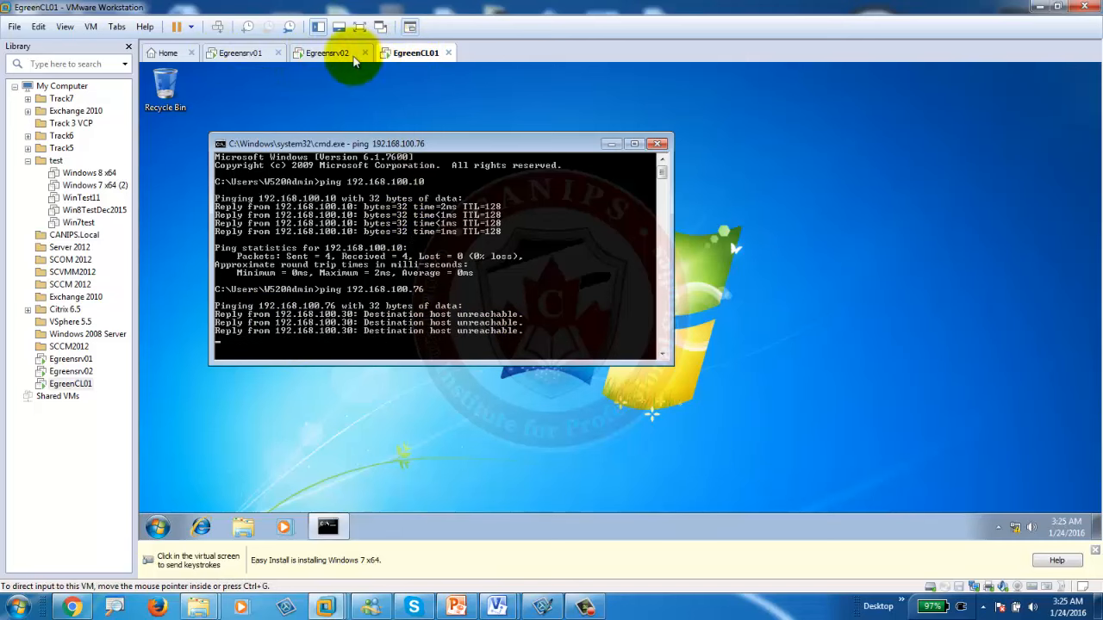
- Clear the command window with cls and ping 192.168.100.20 from EgreenCL01
left_click(349, 347)
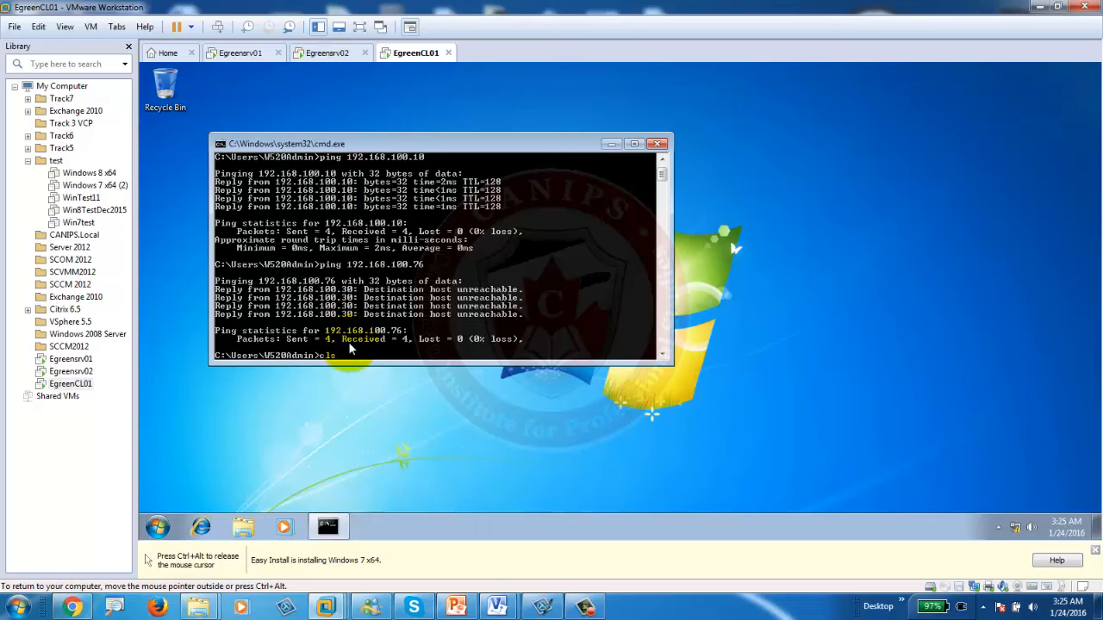
key("Return")
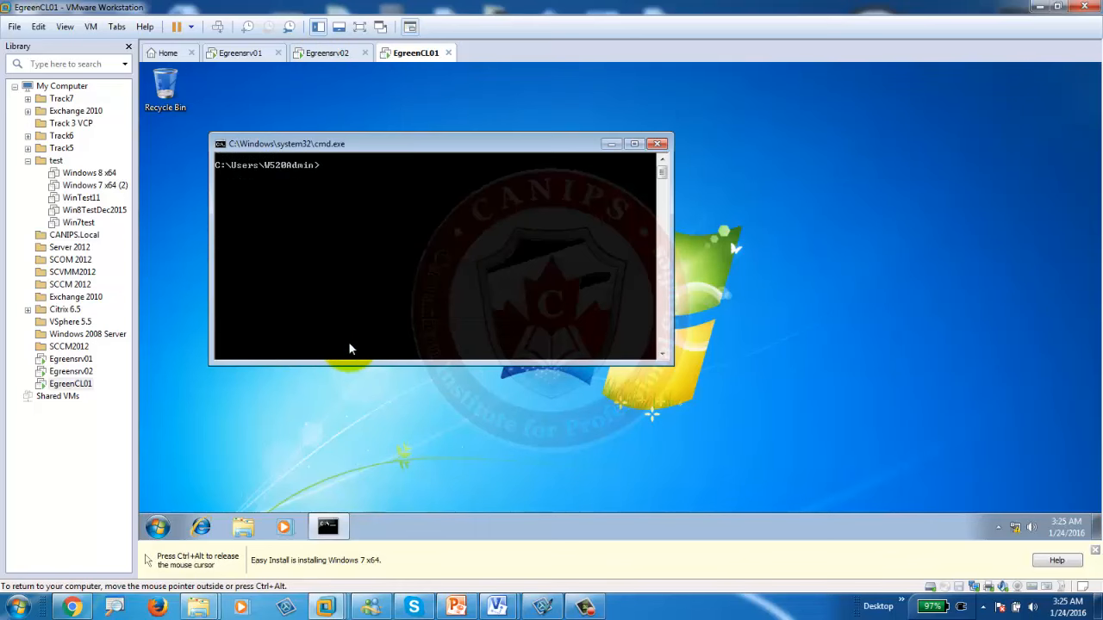
type("ping 192.168.100.20")
key("Return")
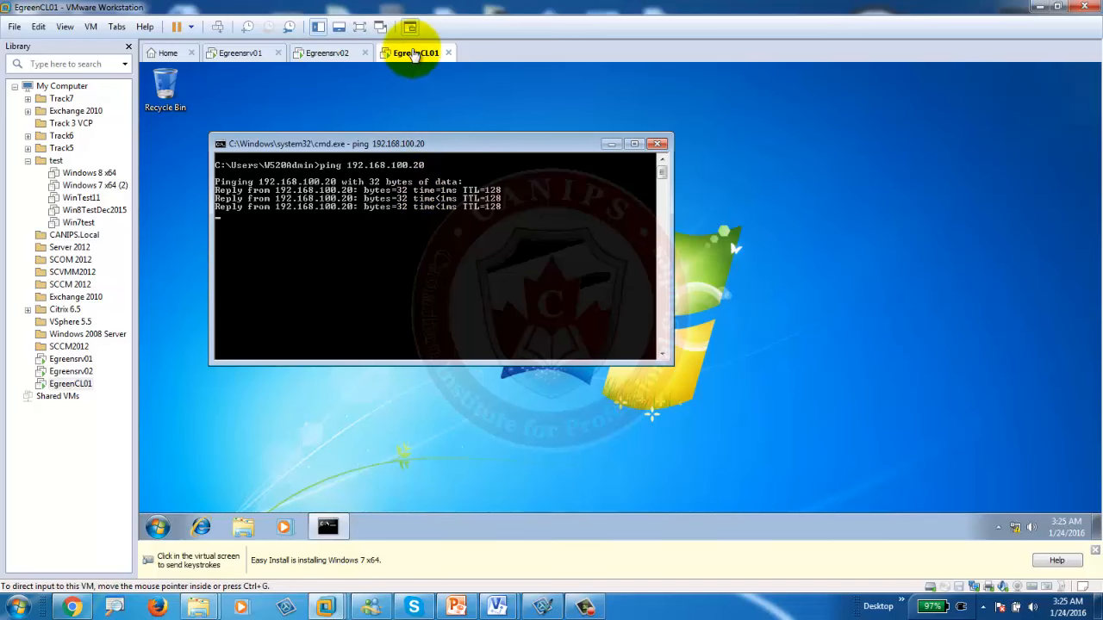
- Switch to Egreensrv02 and try to open its Start screen
left_click(331, 52)
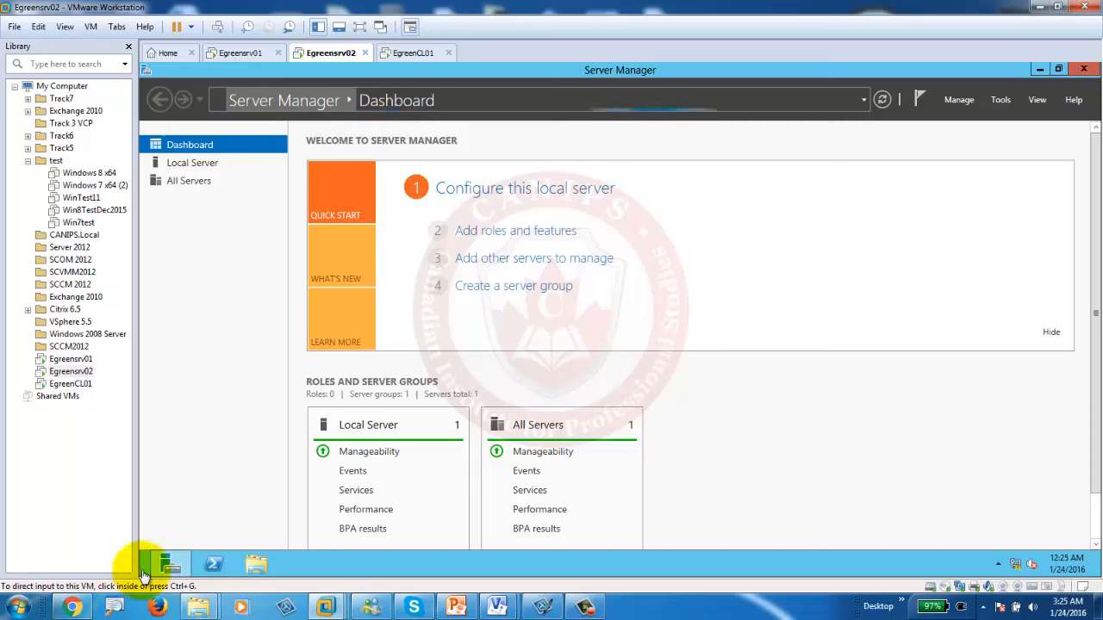
left_click(185, 459)
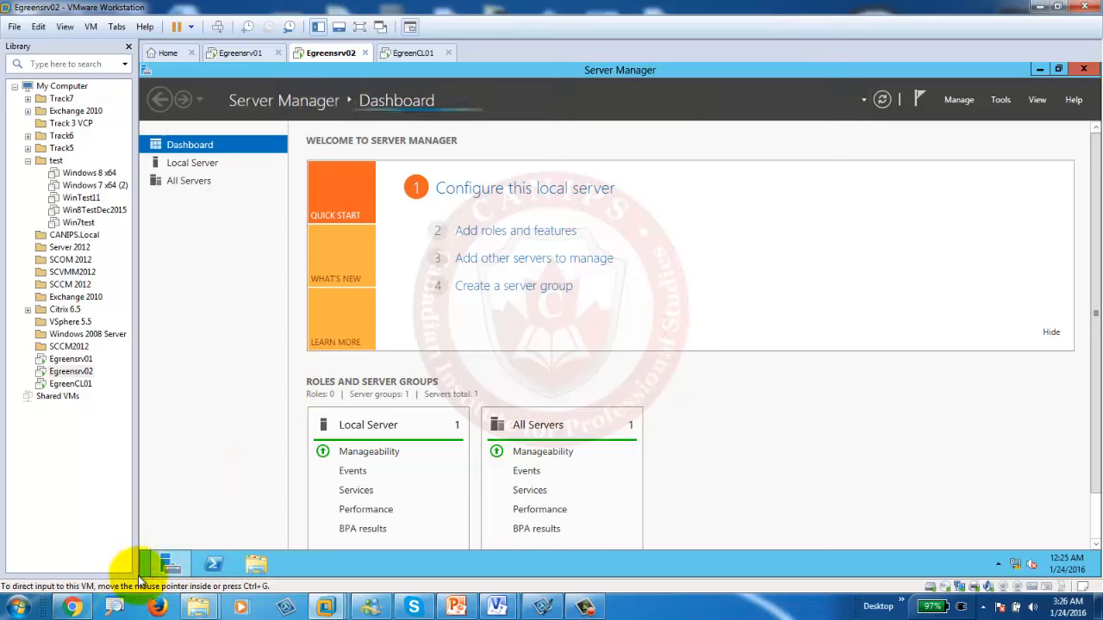
mouse_move(141, 570)
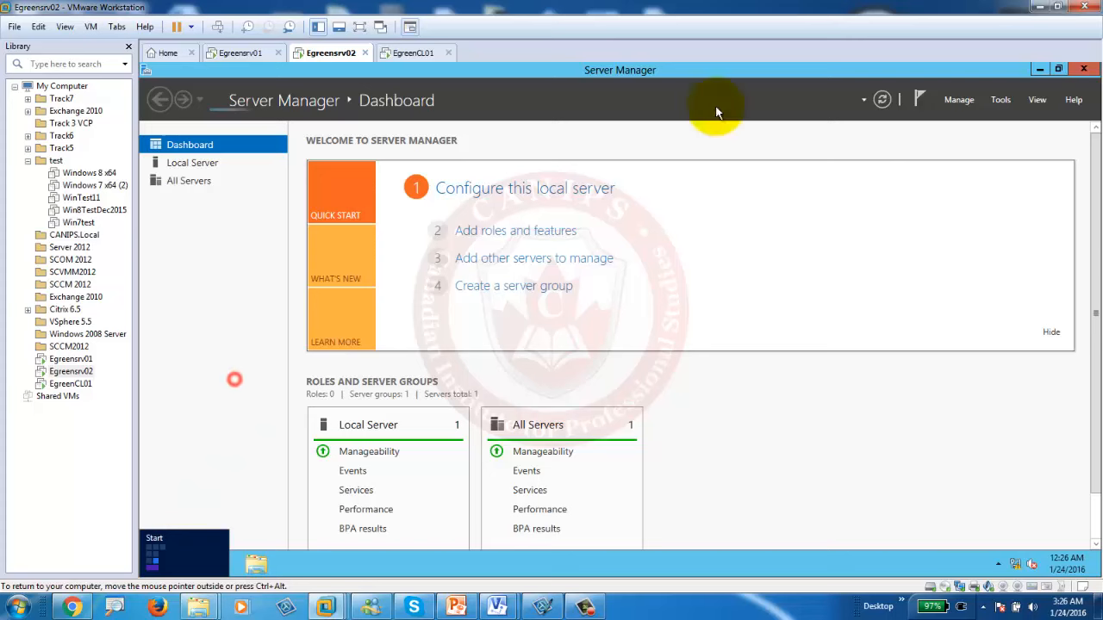
left_click(162, 560)
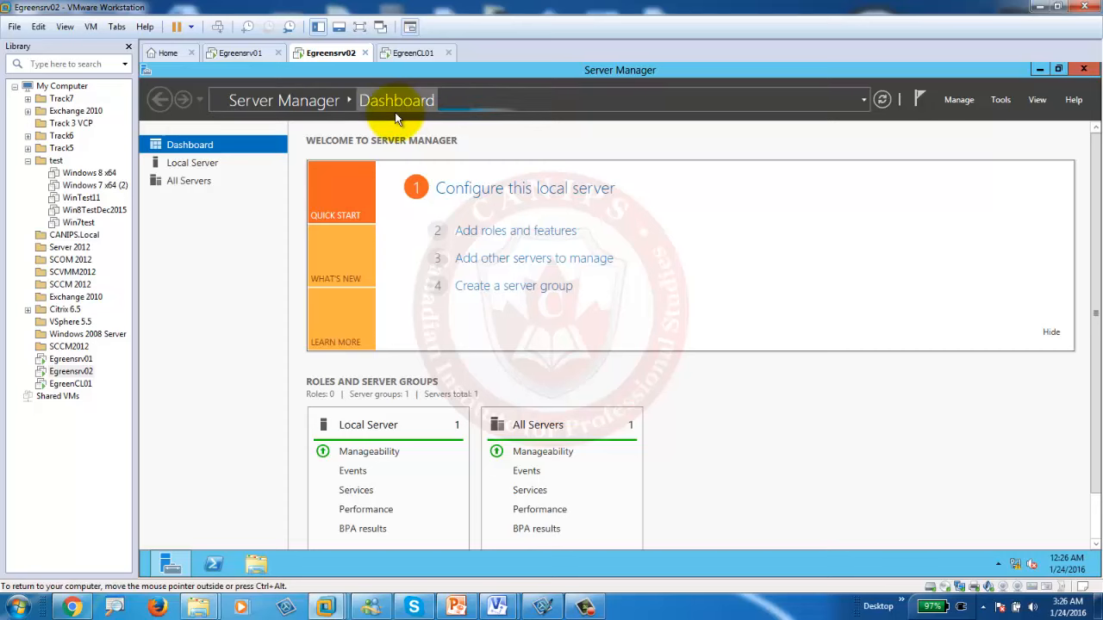
- Check the ping replies on EgreenCL01, then open a Command Prompt on Egreensrv01 by searching for cmd
left_click(410, 52)
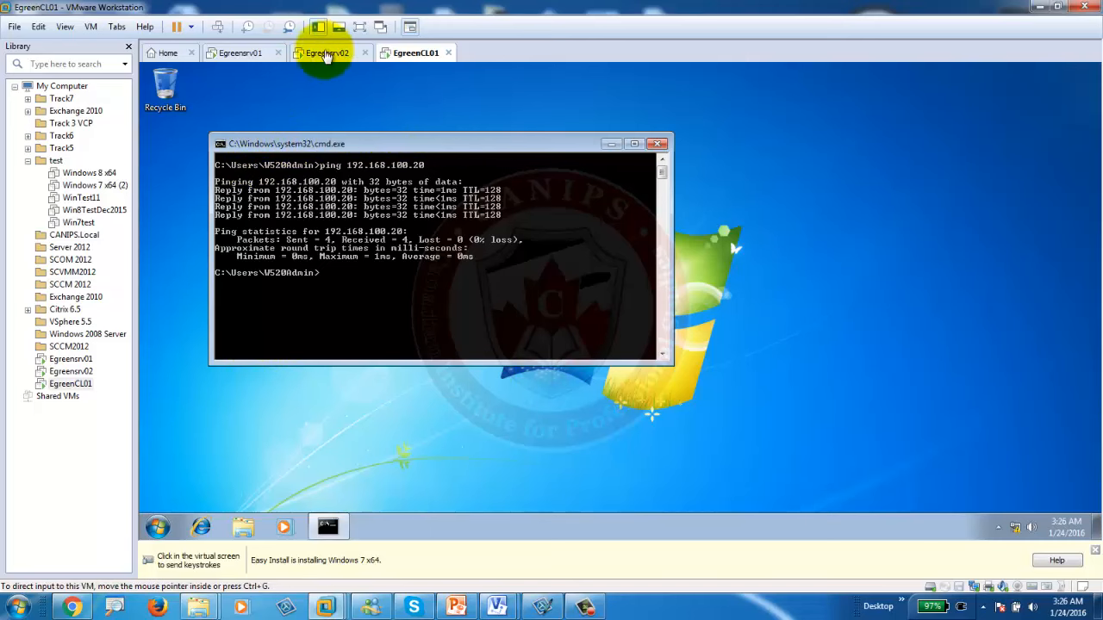
left_click(338, 52)
left_click(231, 53)
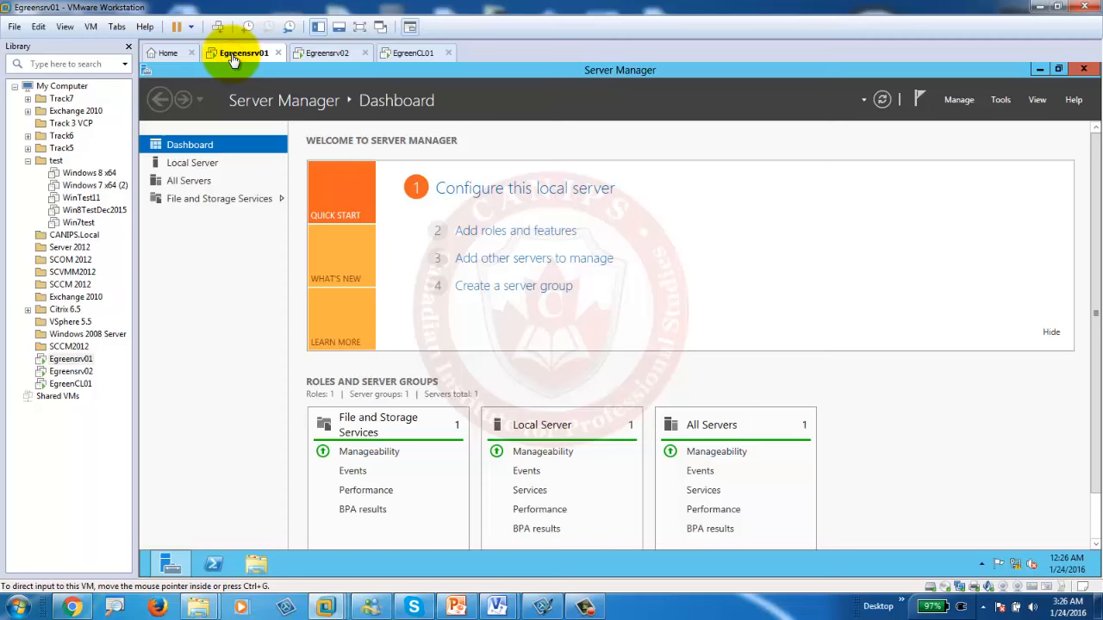
left_click(151, 570)
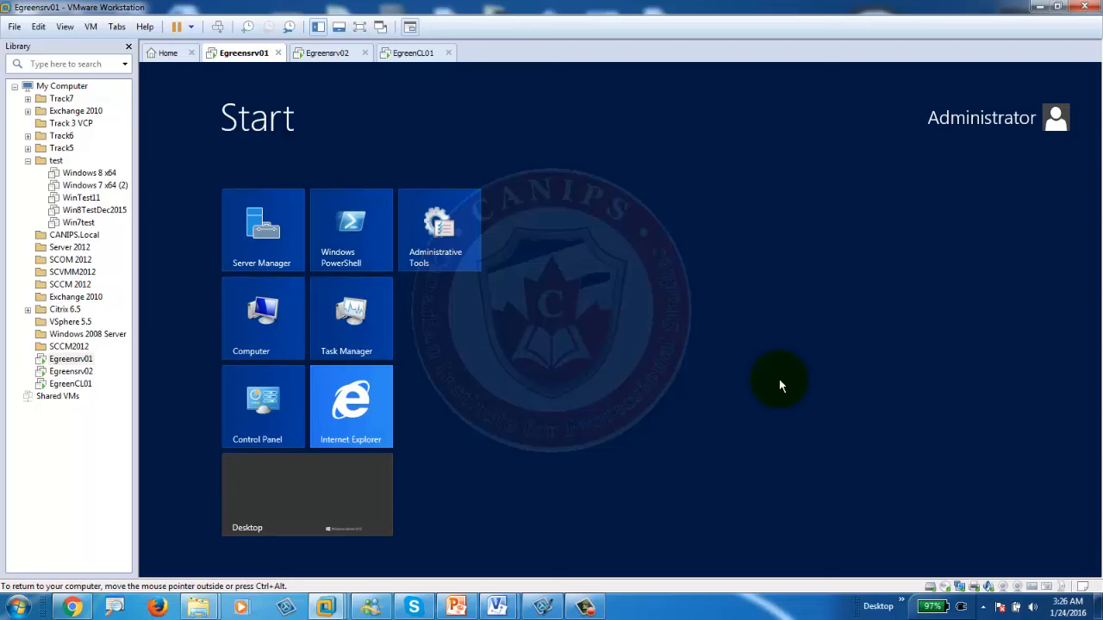
type("cmd")
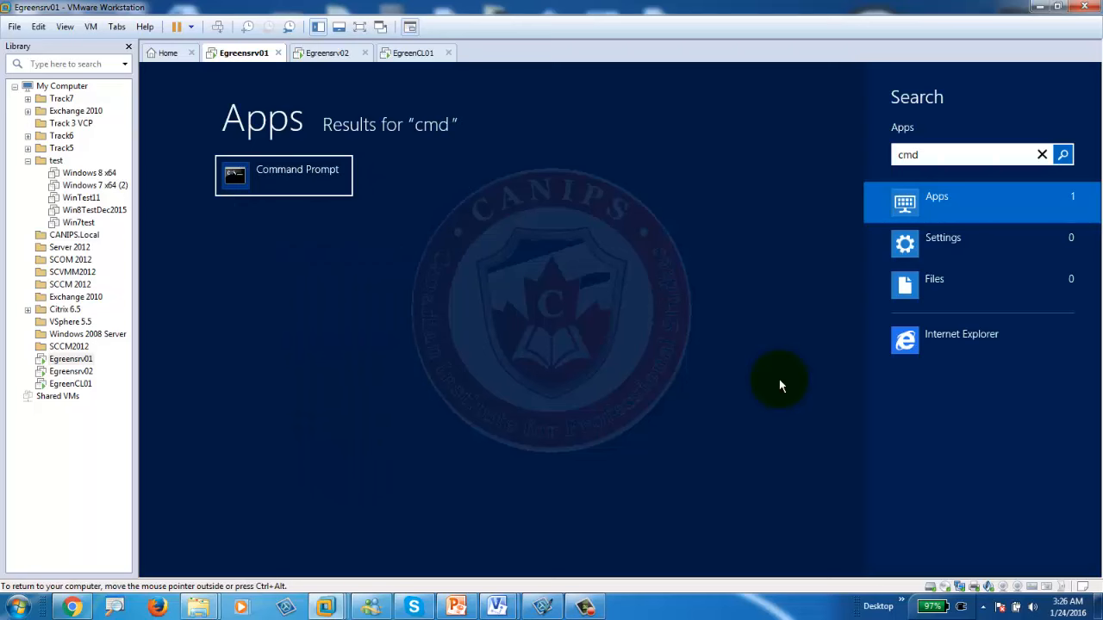
key("Return")
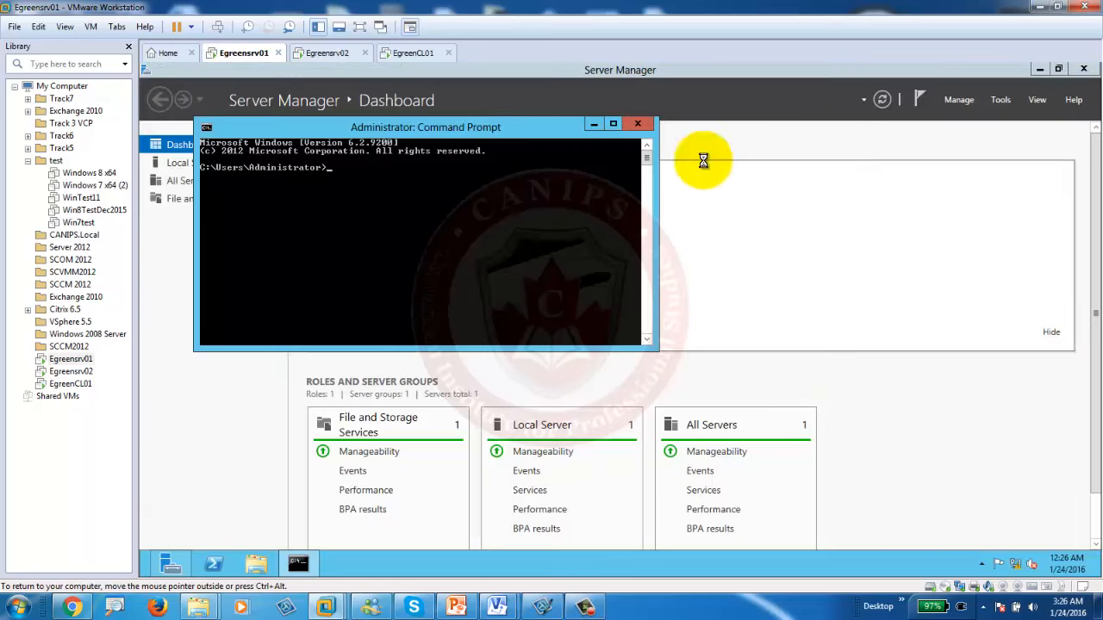
- Ping 192.168.100.20 and 192.168.100.30 from the Command Prompt on Egreensrv01
left_click(385, 219)
type("ping 192.168.100.20")
key("Return")
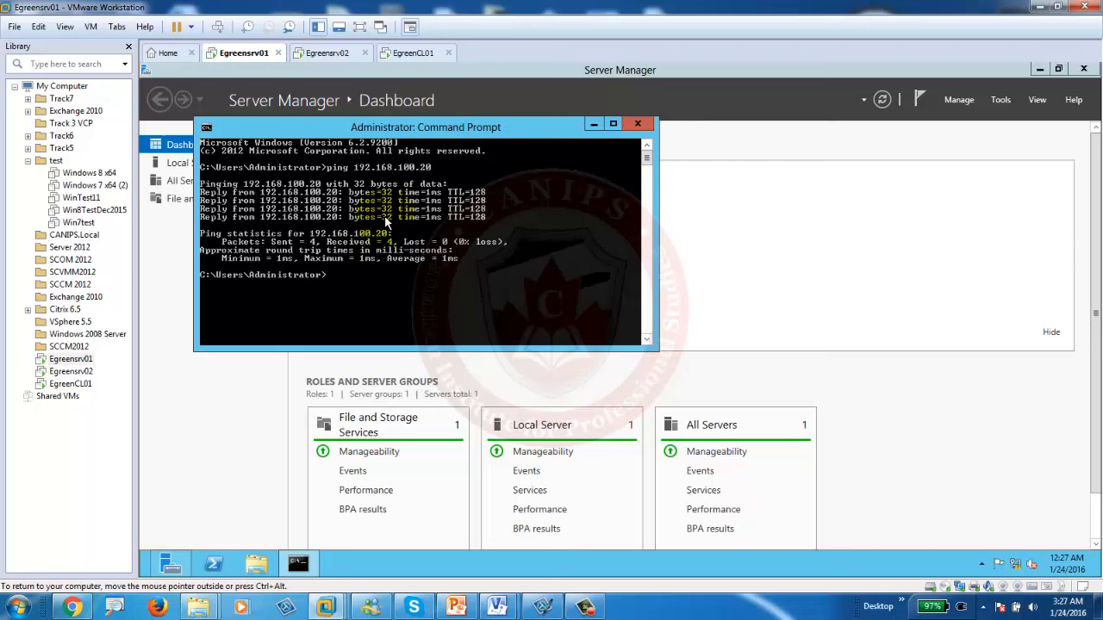
type("192.168.100.30")
key("Return")
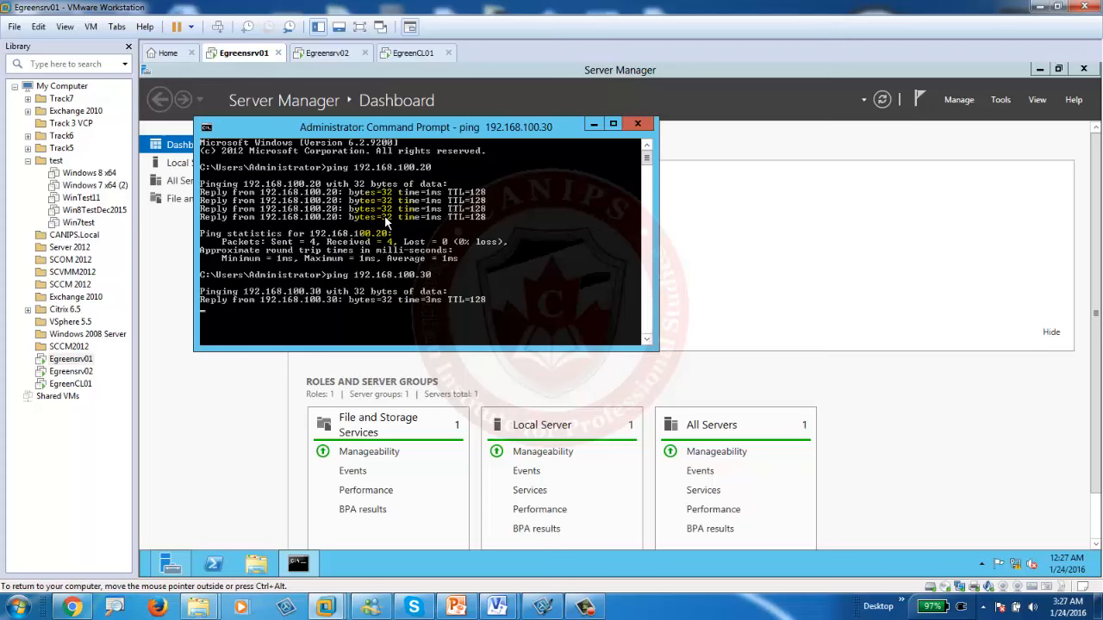
- Switch to Egreensrv02, examine the host computer's CPU and memory performance in Task Manager, and minimize it
left_click(326, 51)
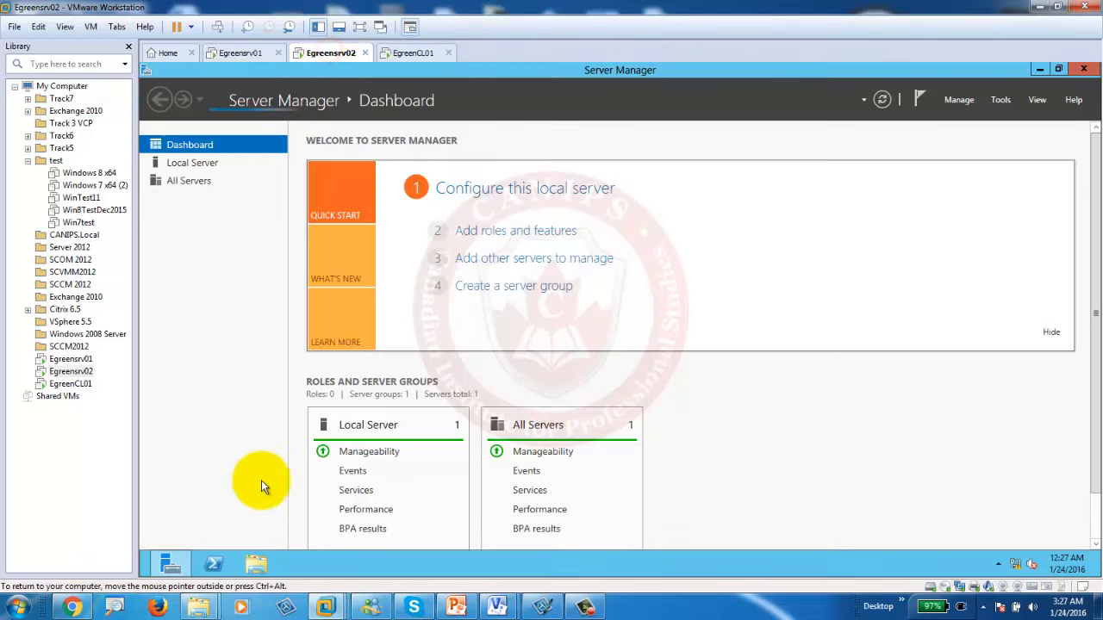
mouse_move(147, 565)
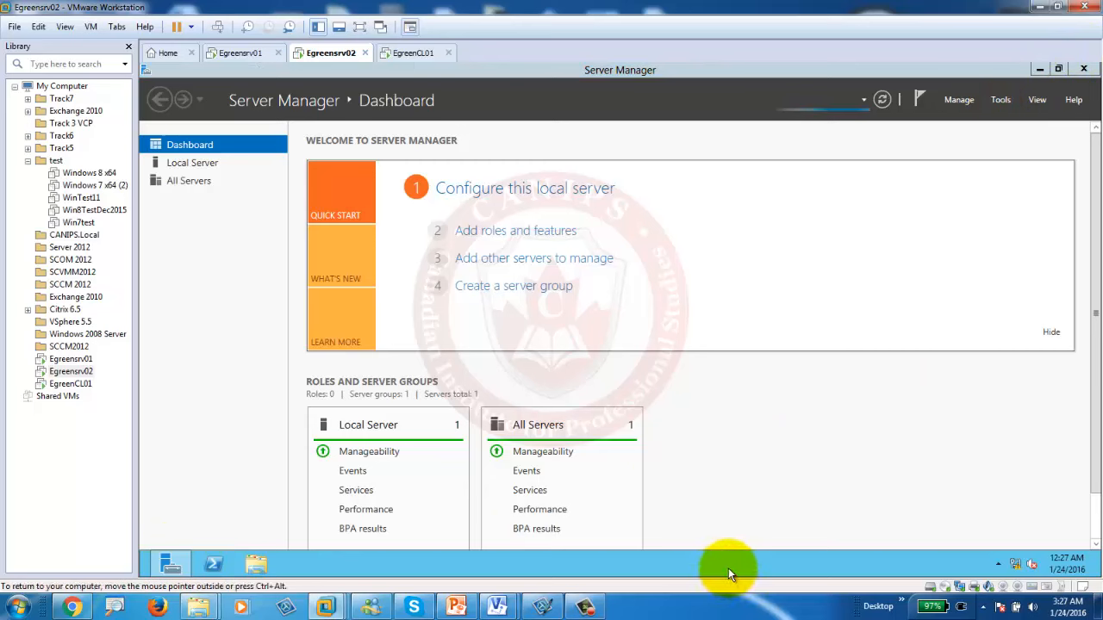
right_click(729, 603)
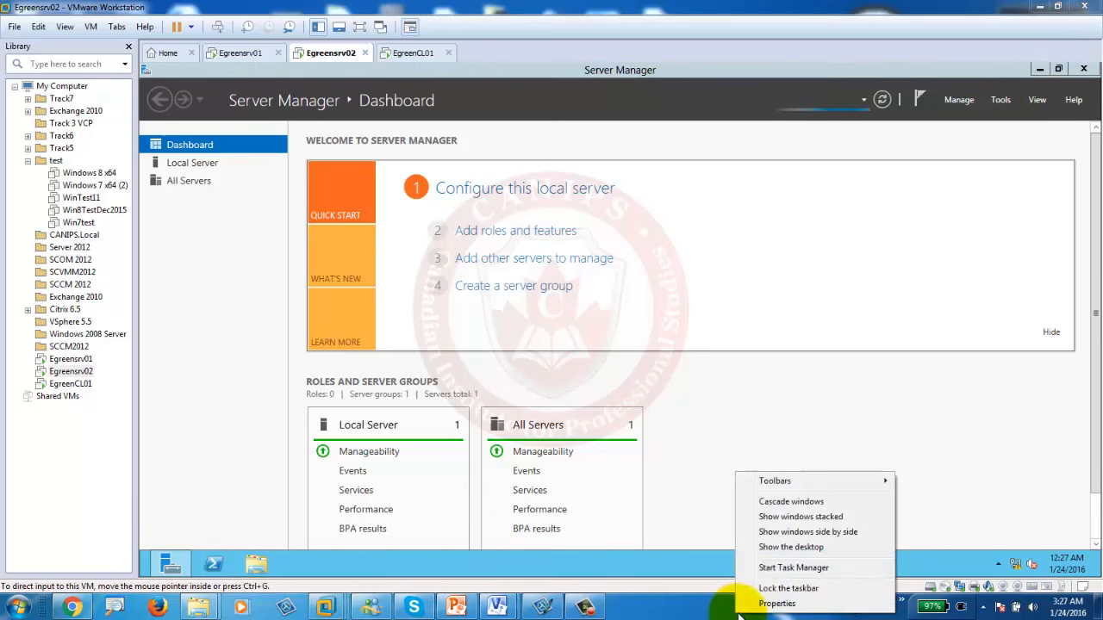
left_click(780, 569)
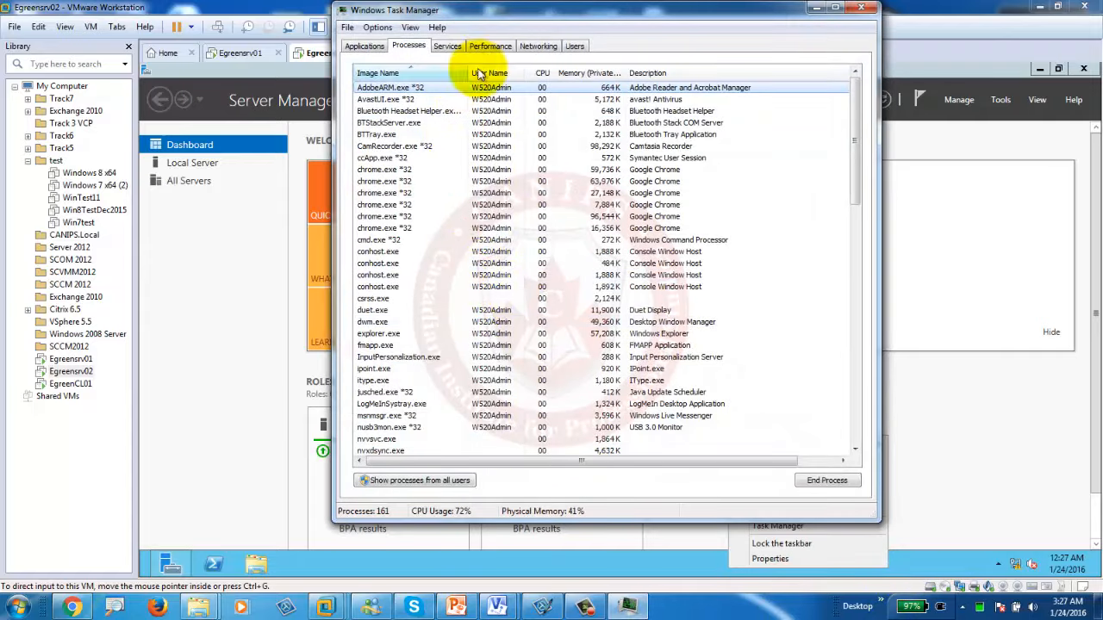
left_click(488, 52)
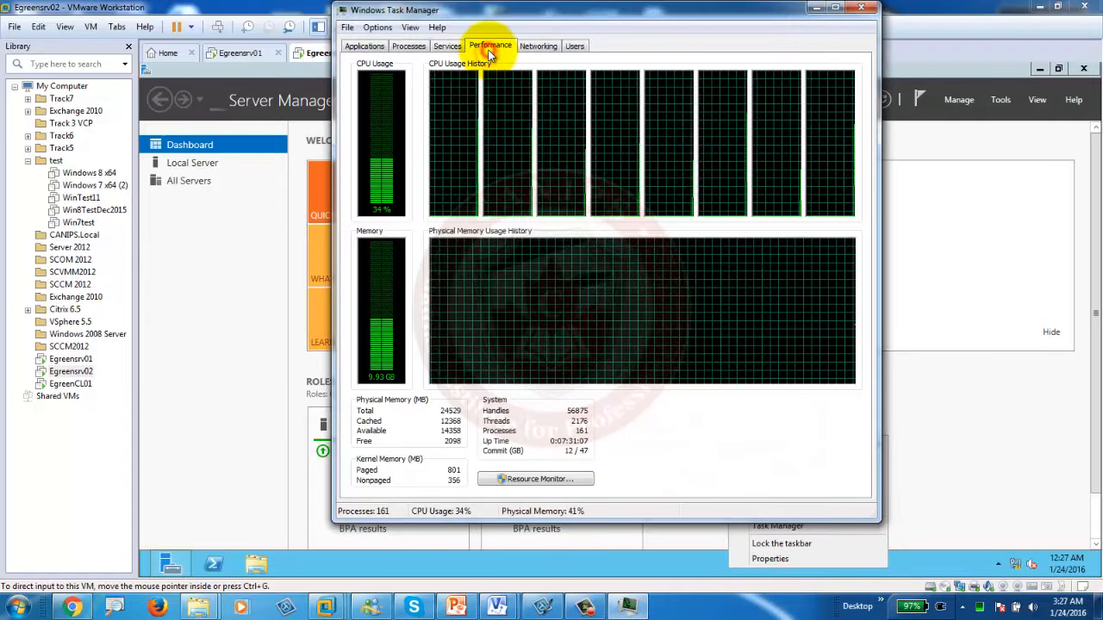
left_click(815, 8)
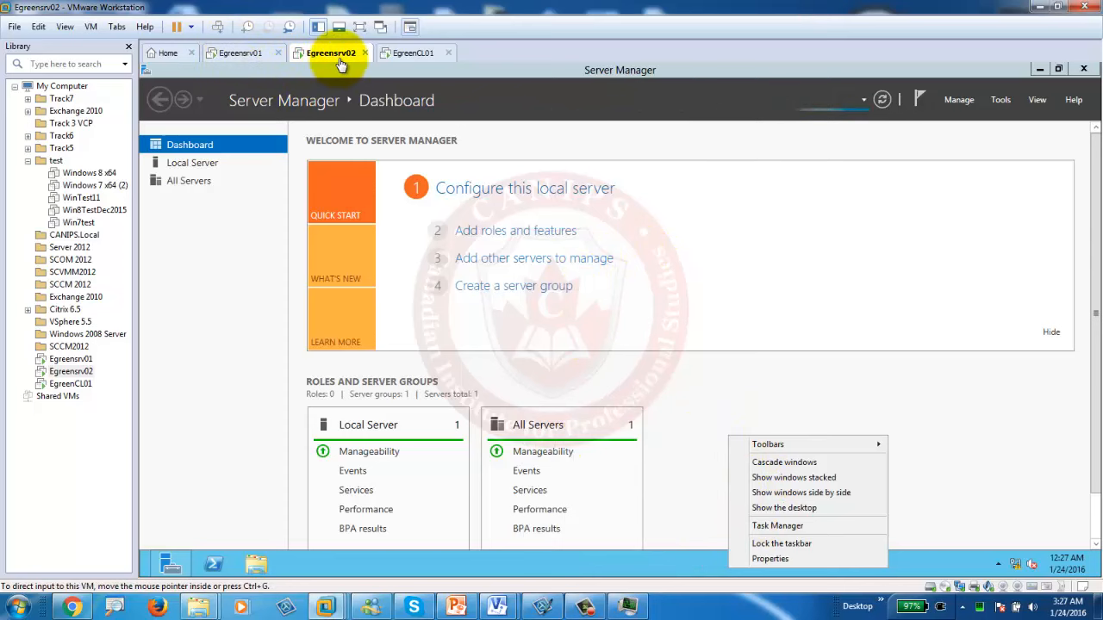
- Review the ping replies on Egreensrv01 and return to Egreensrv02's Server Manager
left_click(262, 53)
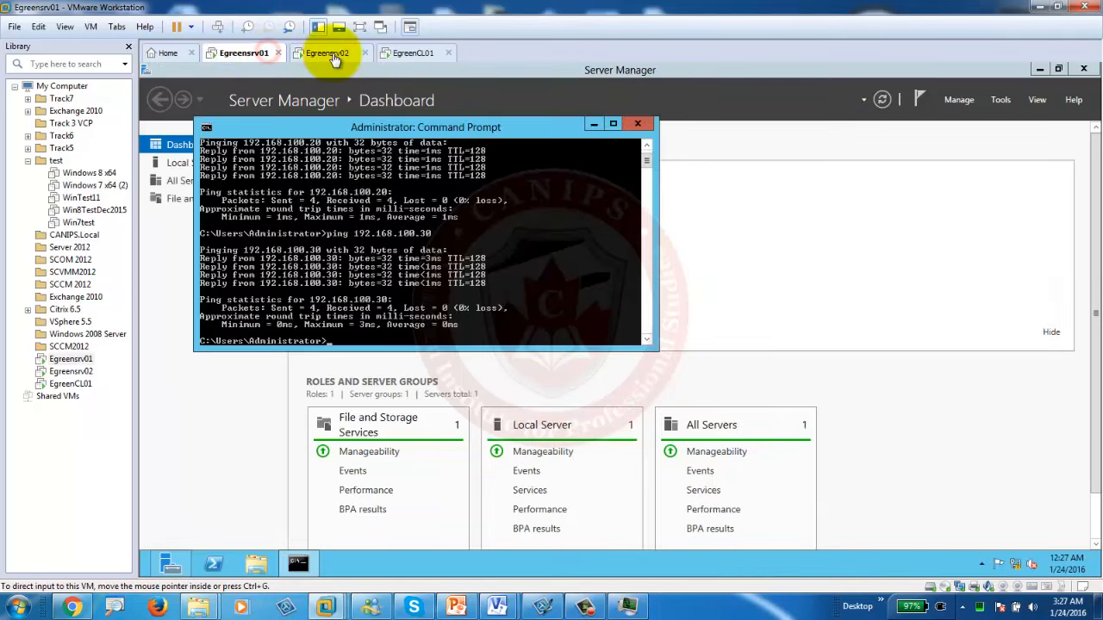
left_click(332, 57)
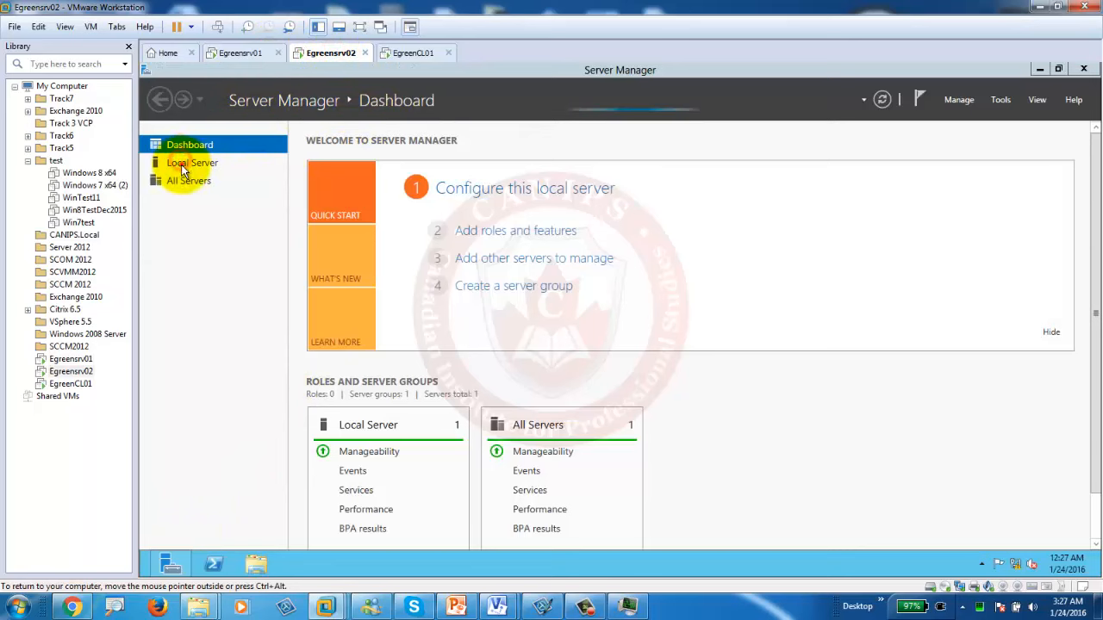
- Minimize Server Manager on Egreensrv02
left_click(1040, 71)
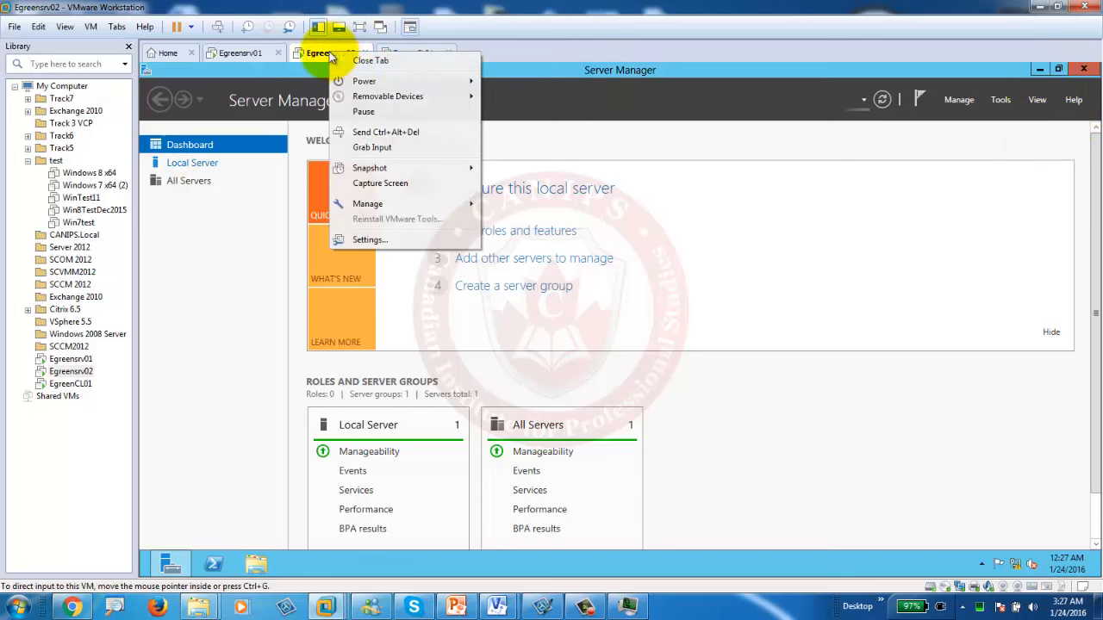
left_click(390, 81)
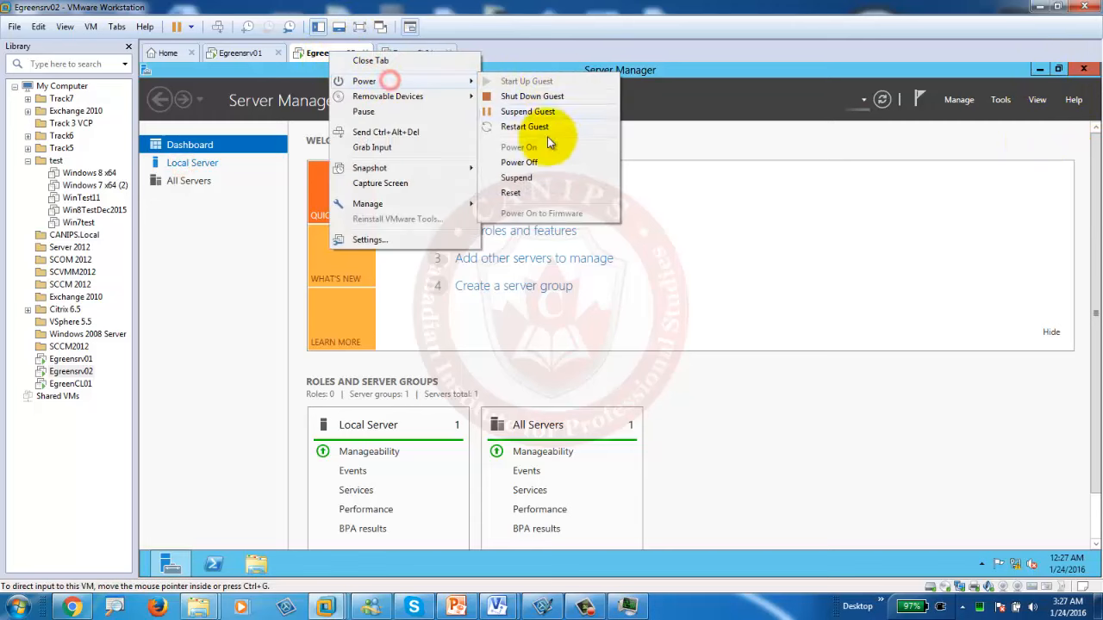
left_click(529, 193)
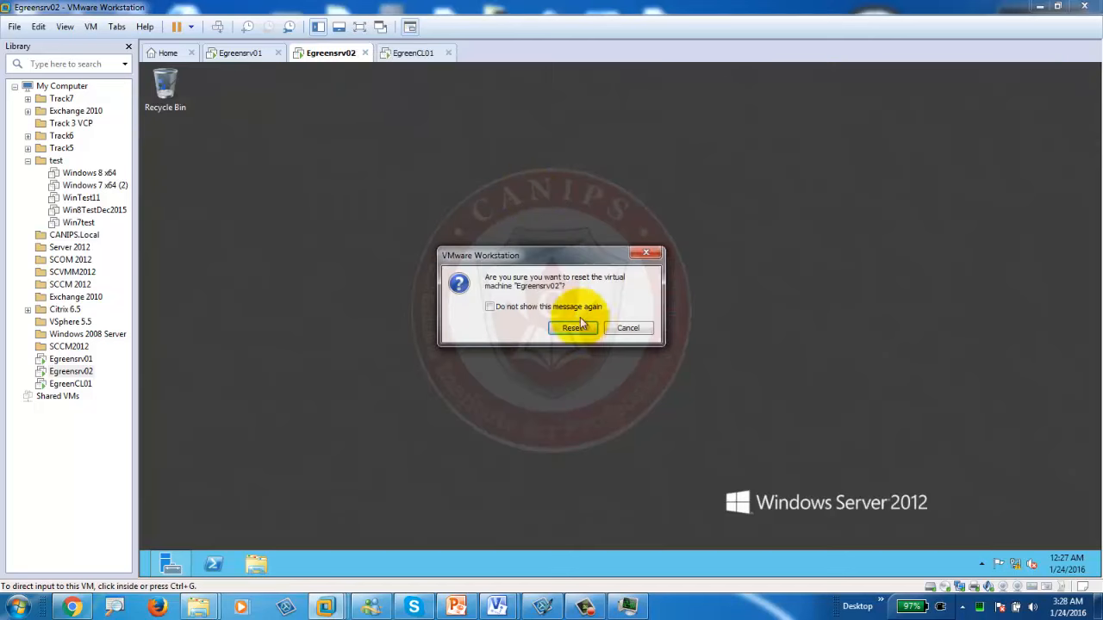
left_click(648, 248)
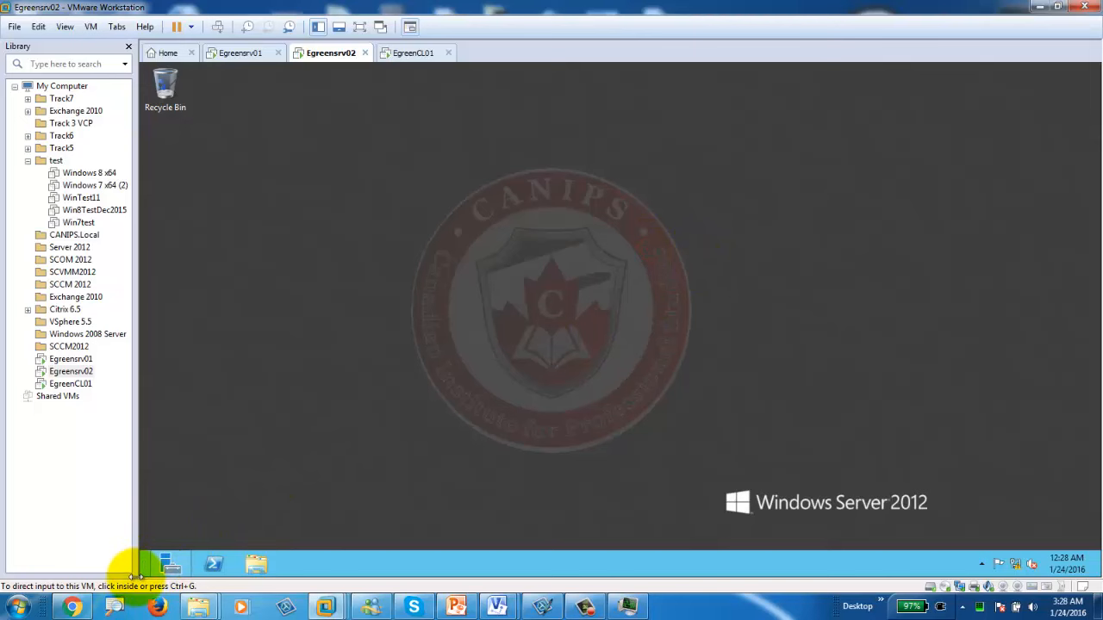
- Open the Start screen on Egreensrv02
left_click(212, 473)
mouse_move(144, 573)
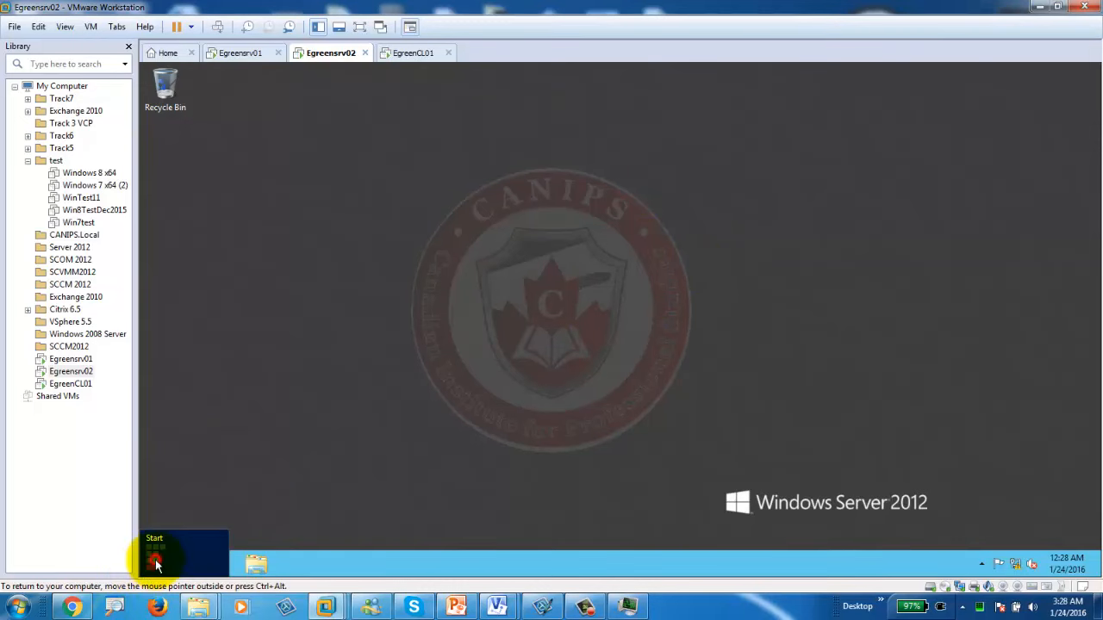
left_click(170, 558)
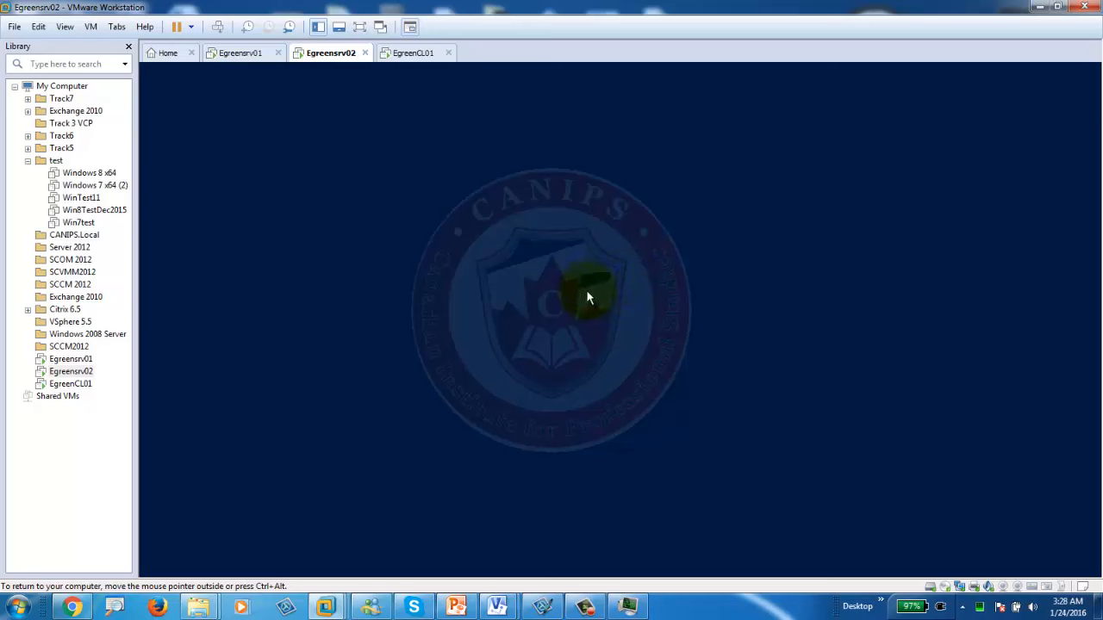
right_click(324, 54)
mouse_move(413, 86)
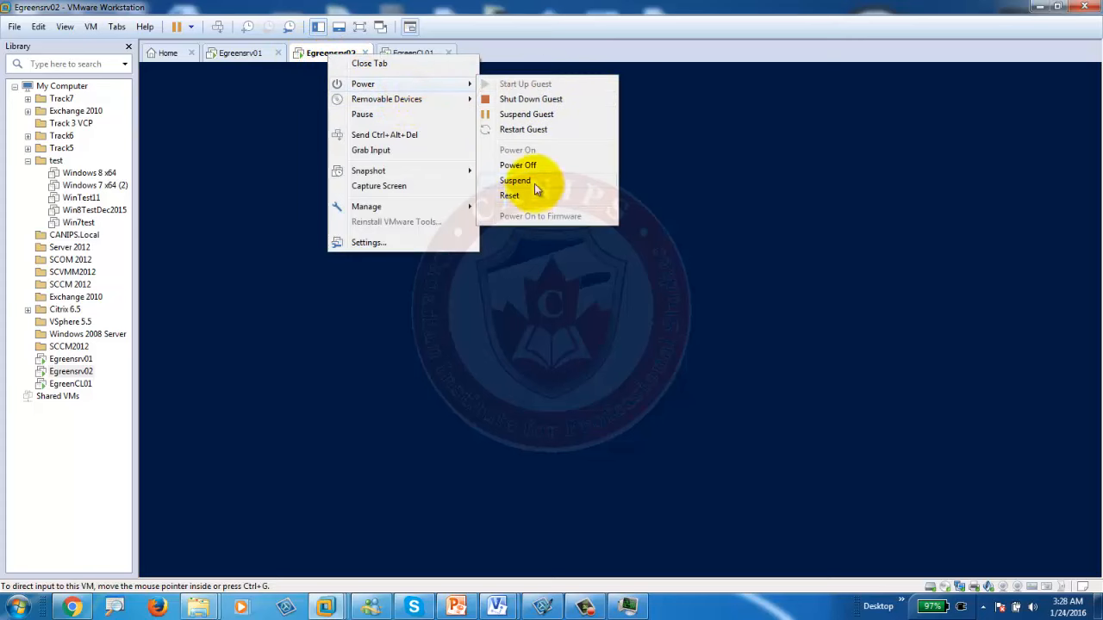
left_click(771, 250)
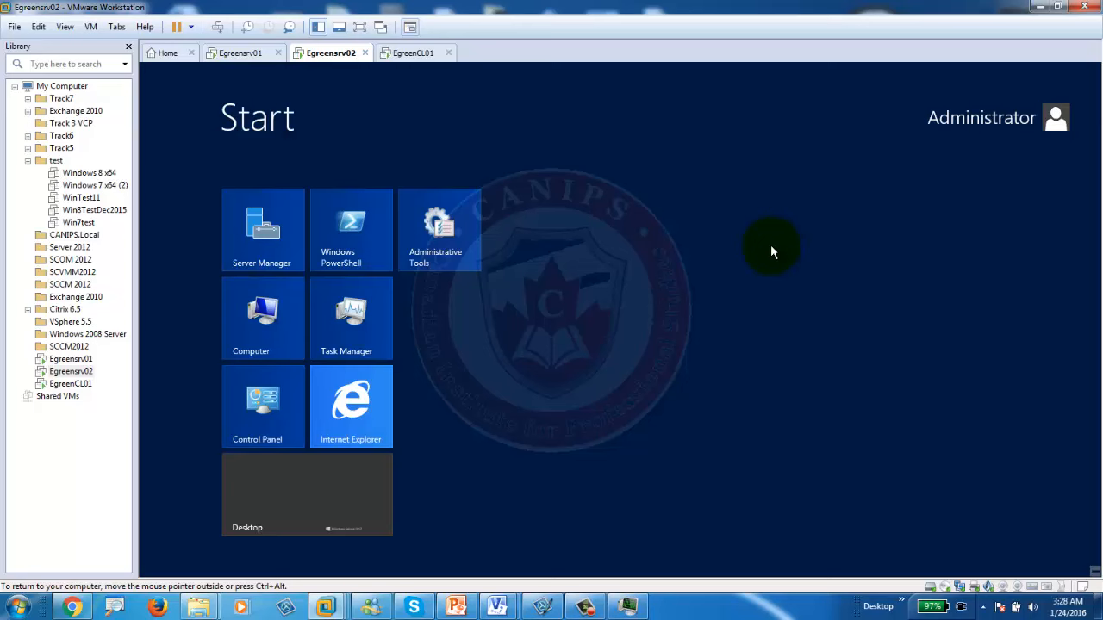
- Search for cmd on Egreensrv02 and open the Command Prompt
type("cmd")
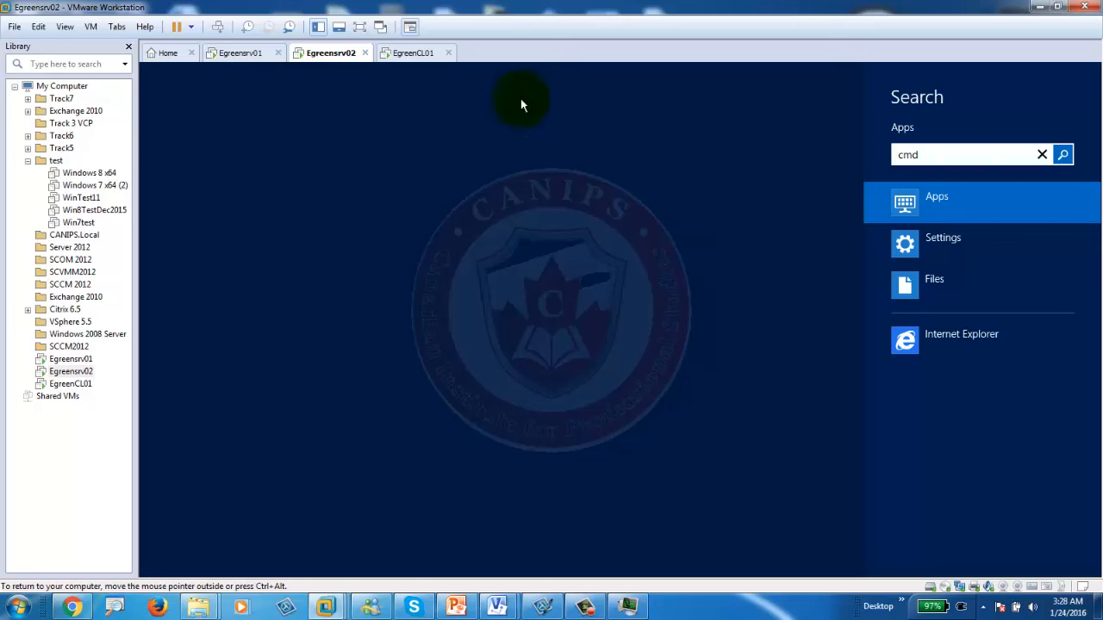
right_click(327, 60)
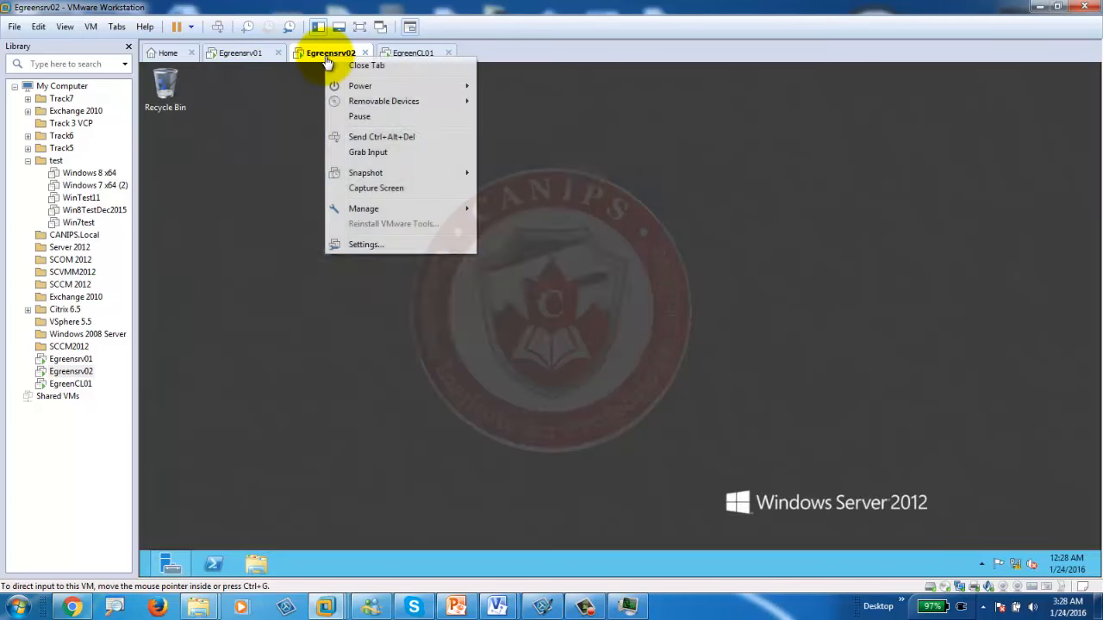
left_click(528, 109)
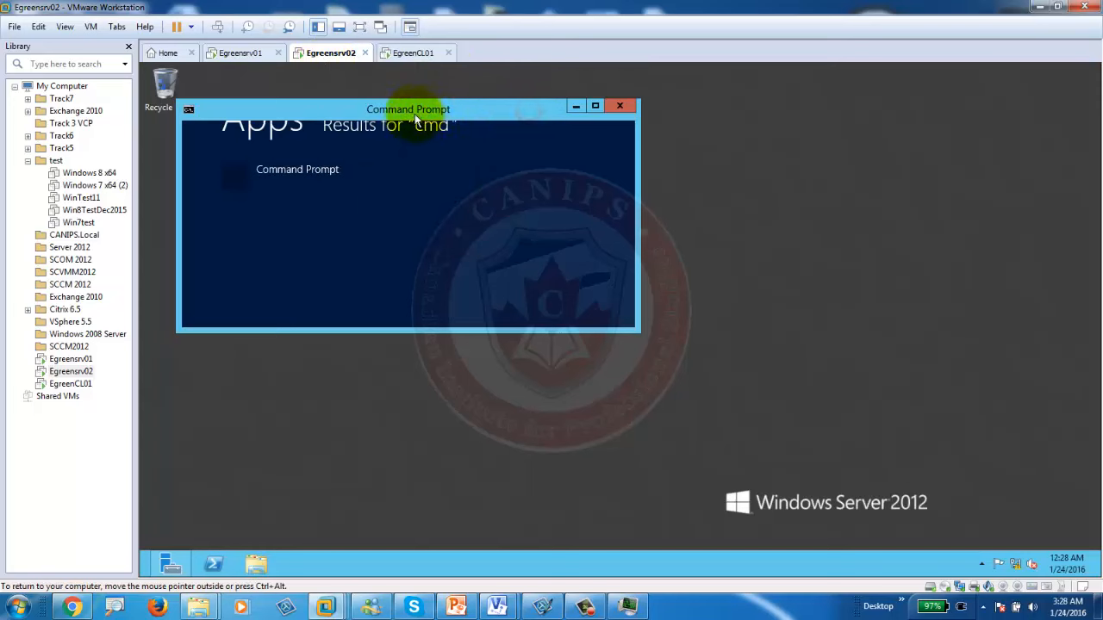
- Ping 192.168.100.10 and 192.168.100.30 from the Command Prompt on Egreensrv02
left_click(346, 151)
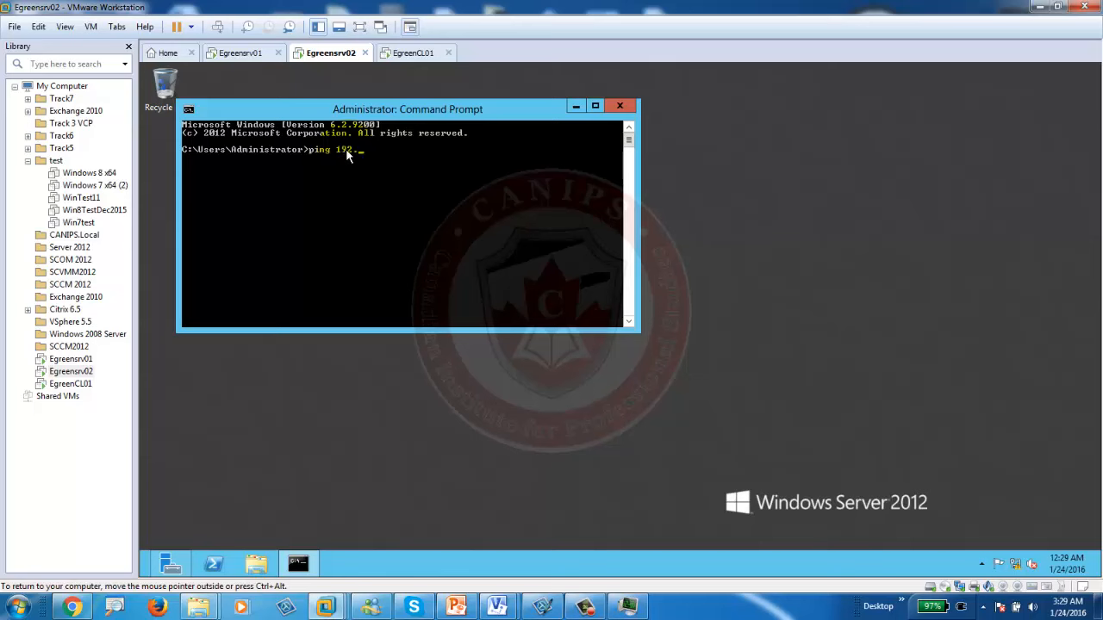
type("168.100.10")
key("Return")
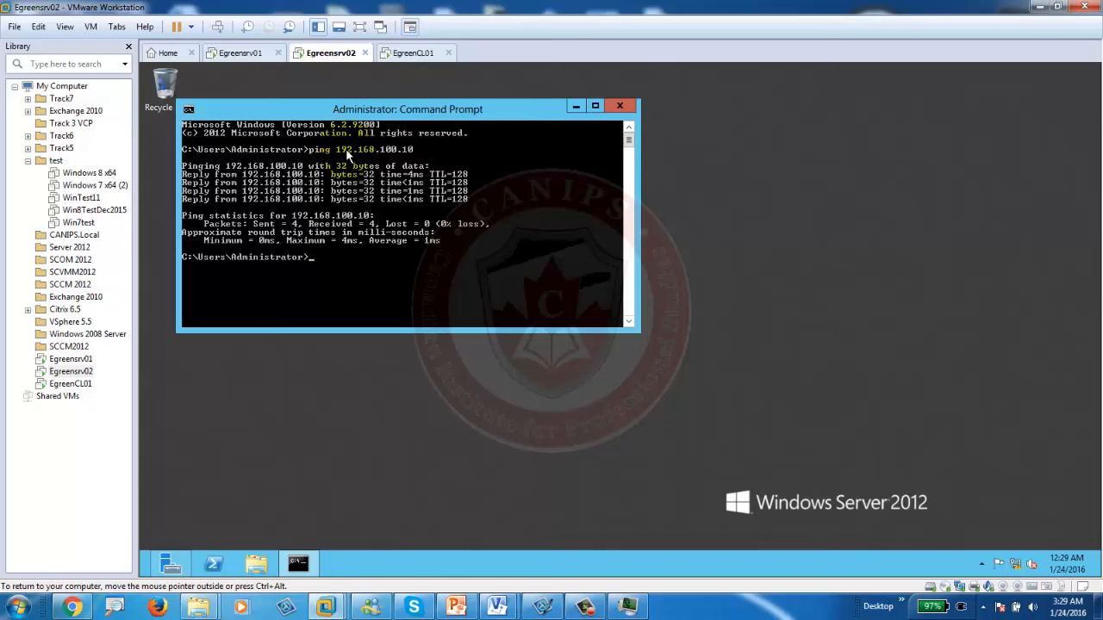
type("ping 192.168.100.30")
key("Return")
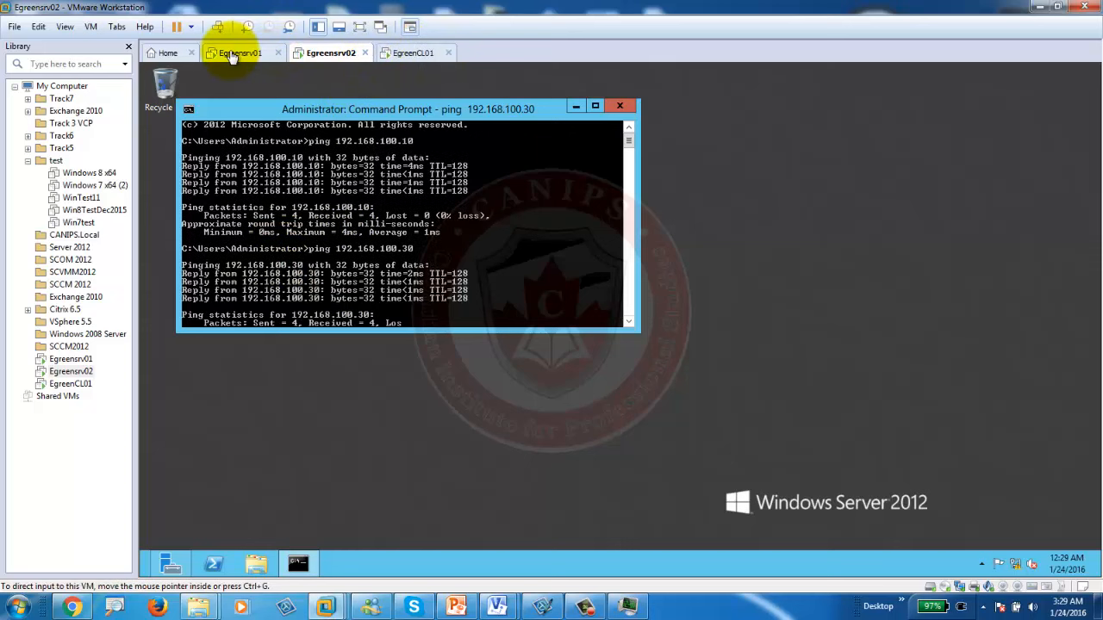
- Review the LAB Setup table and Standard Server Build Guide slide in PowerPoint, and return to Egreensrv01 in VMware Workstation
left_click(480, 492)
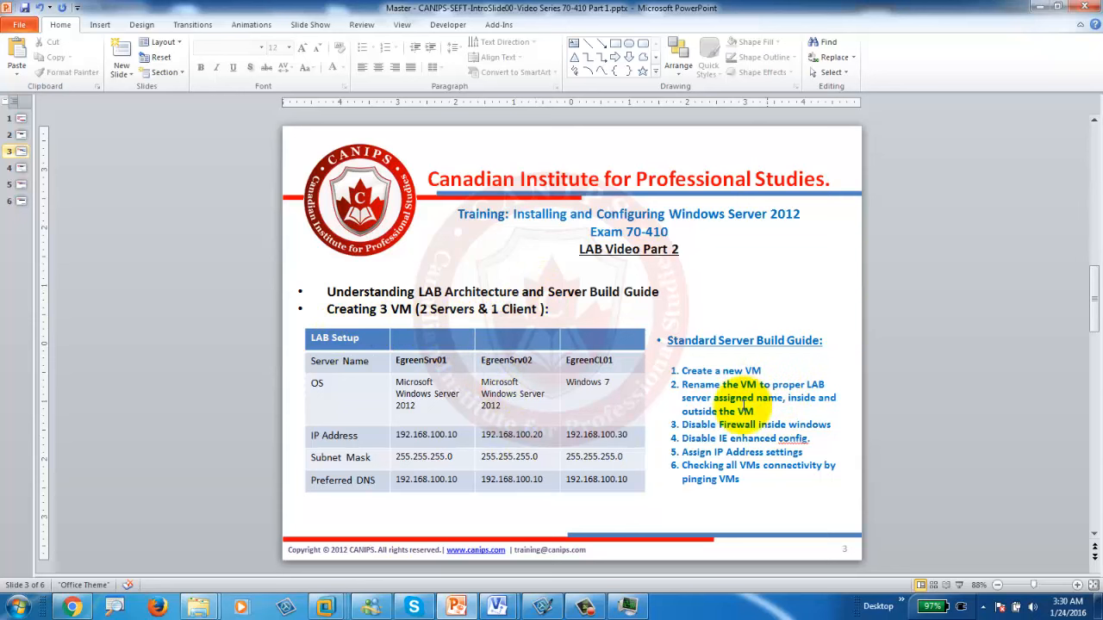
left_click(1036, 10)
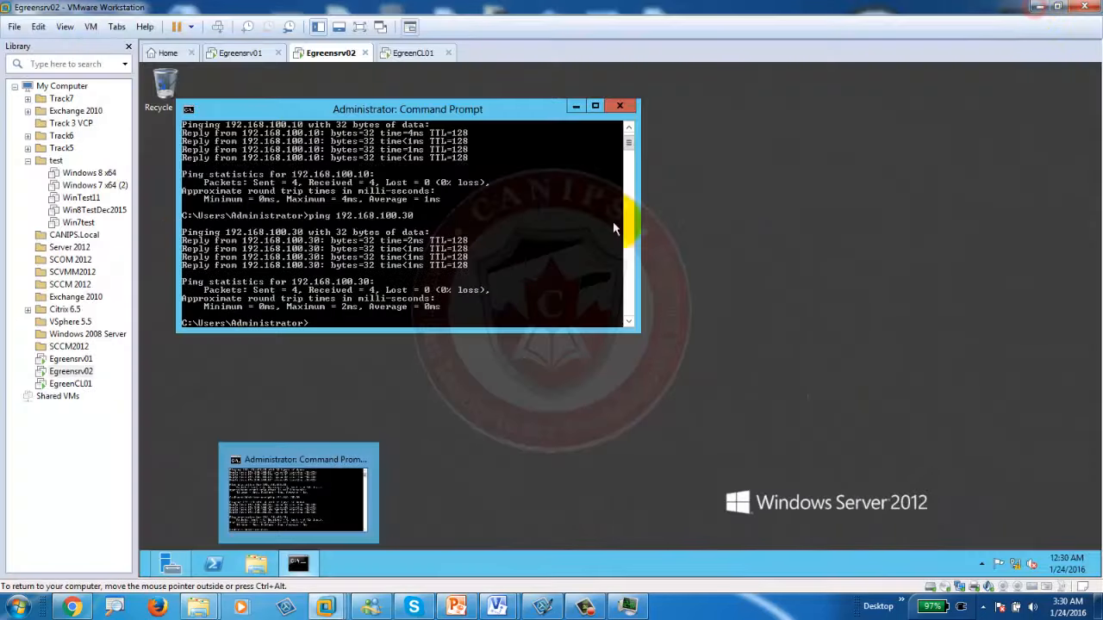
left_click(241, 53)
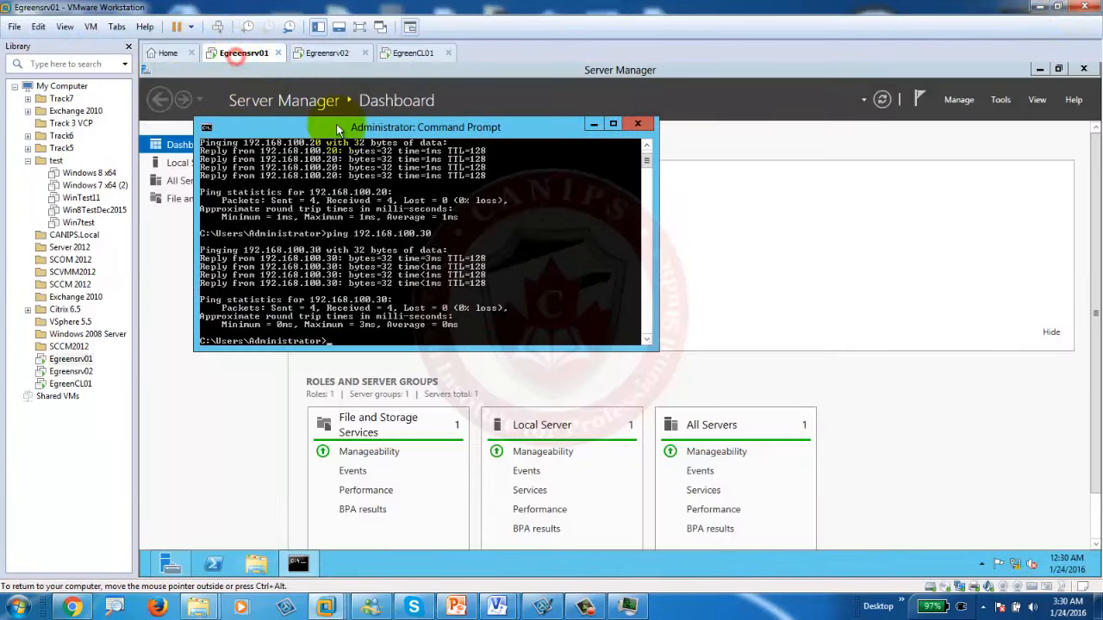